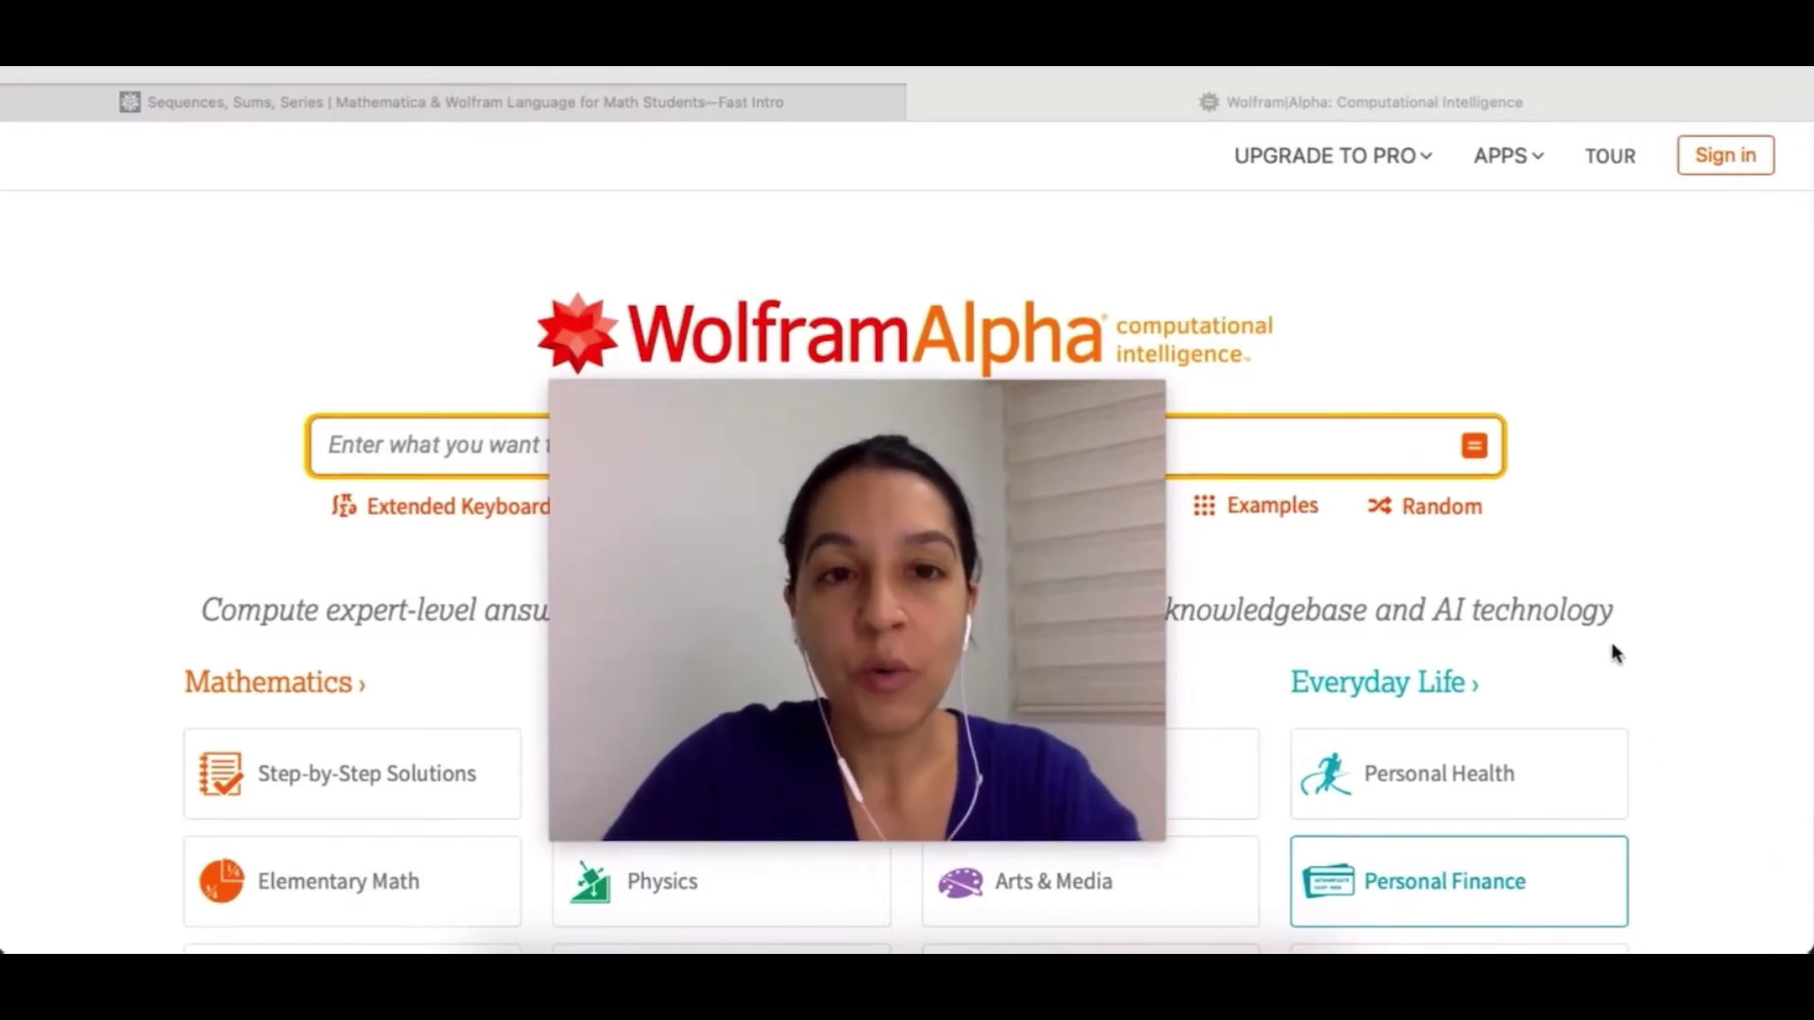
{"action": "mouse_move", "coordinate": [652, 535]}
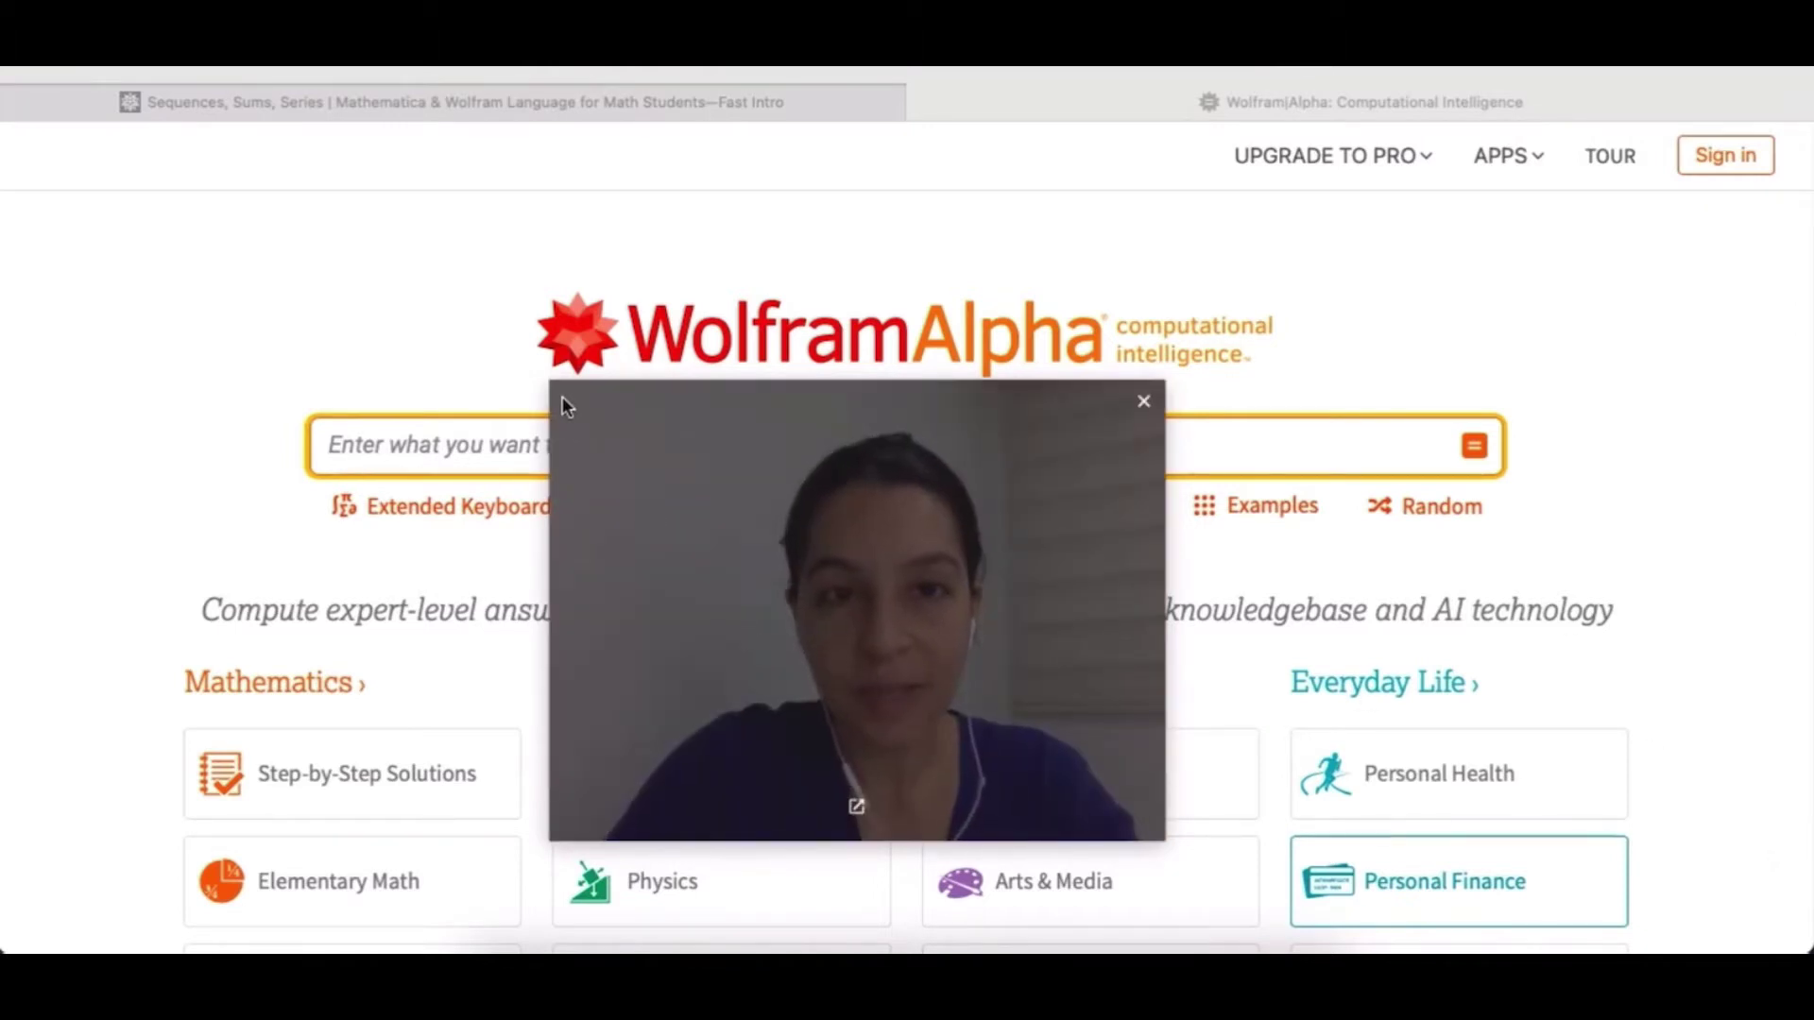
{"action": "left_click_drag", "start_coordinate": [565, 398], "coordinate": [1271, 568]}
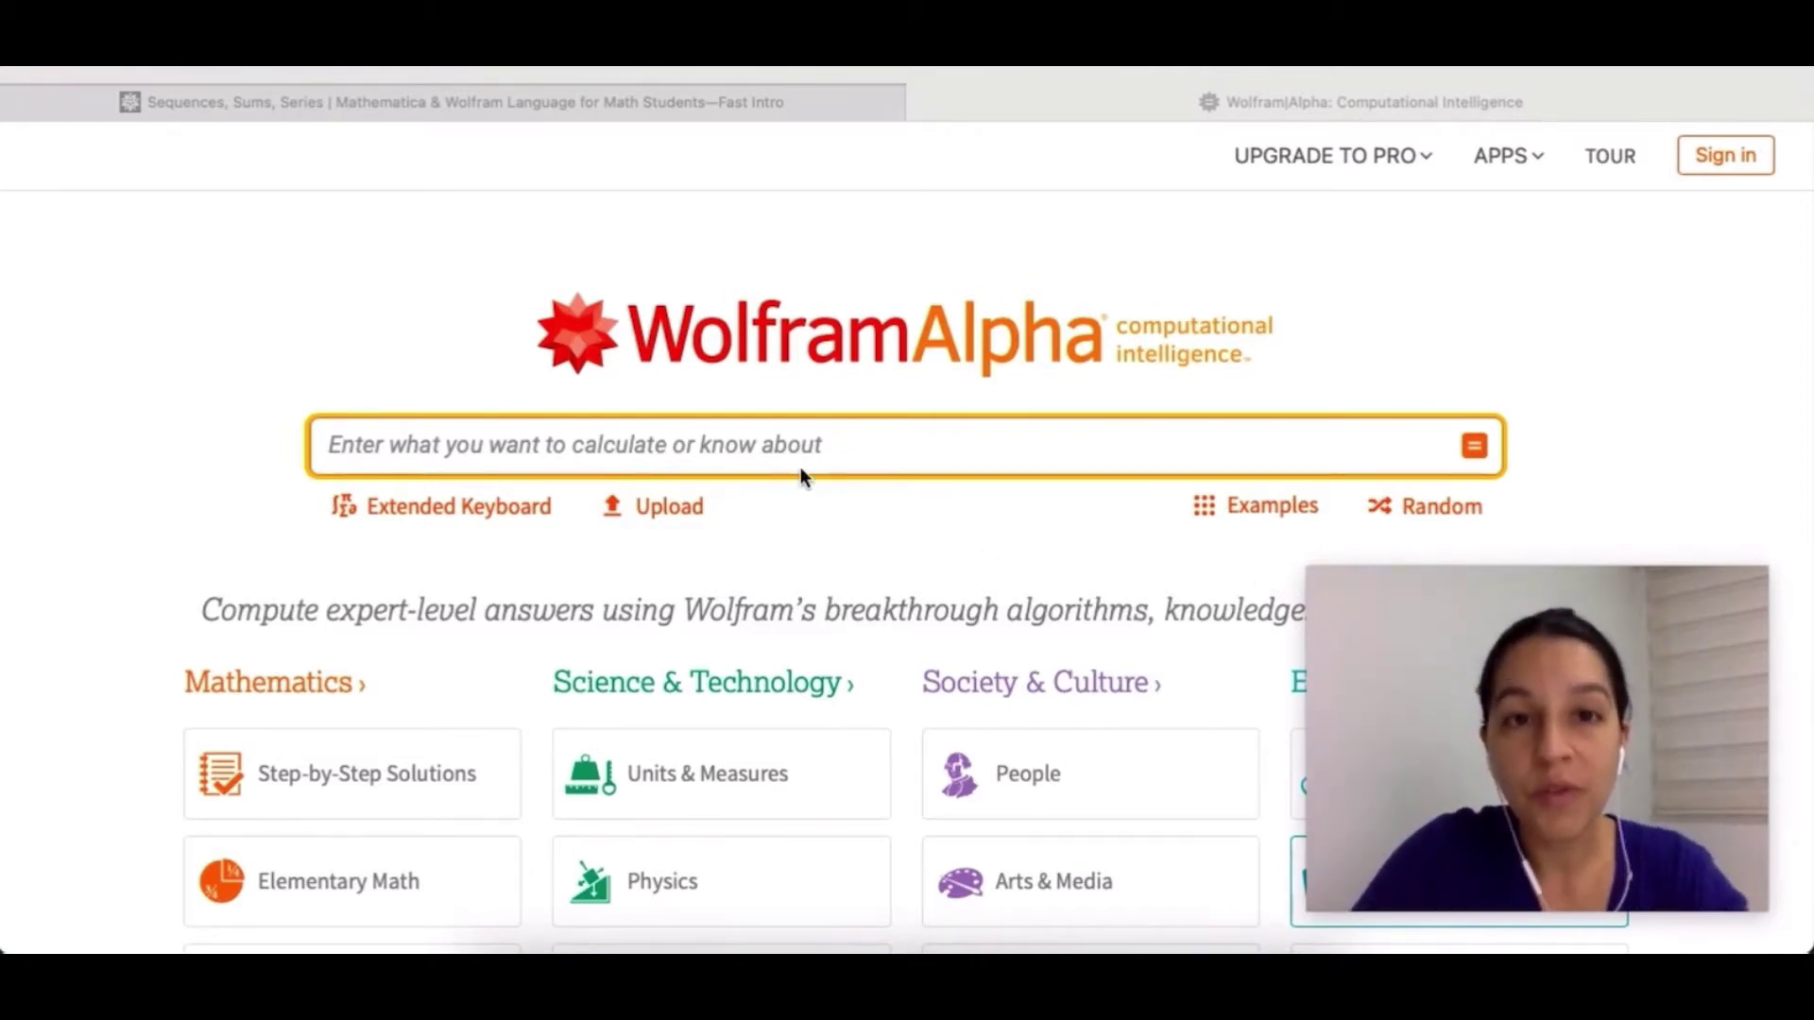
Step: Start a query with a Table expression for the sequence n/(n+1)
{"action": "left_click", "coordinate": [465, 438]}
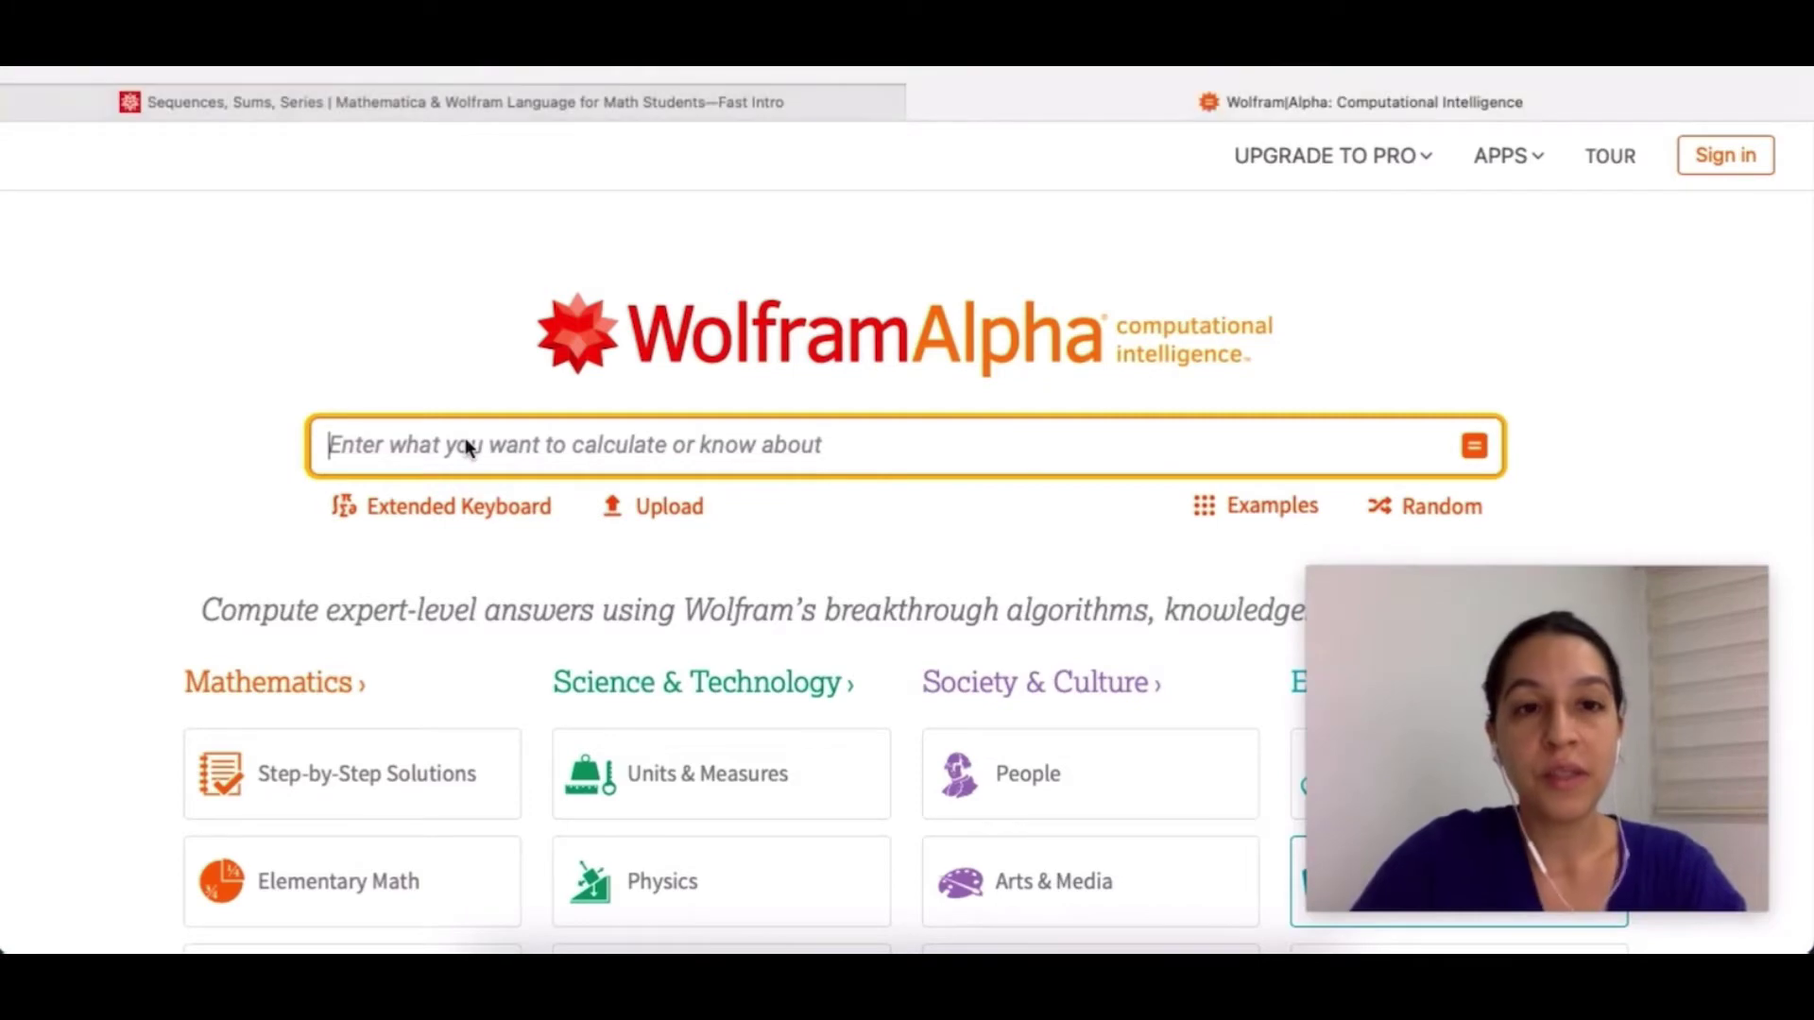
{"action": "type", "text": "Table"}
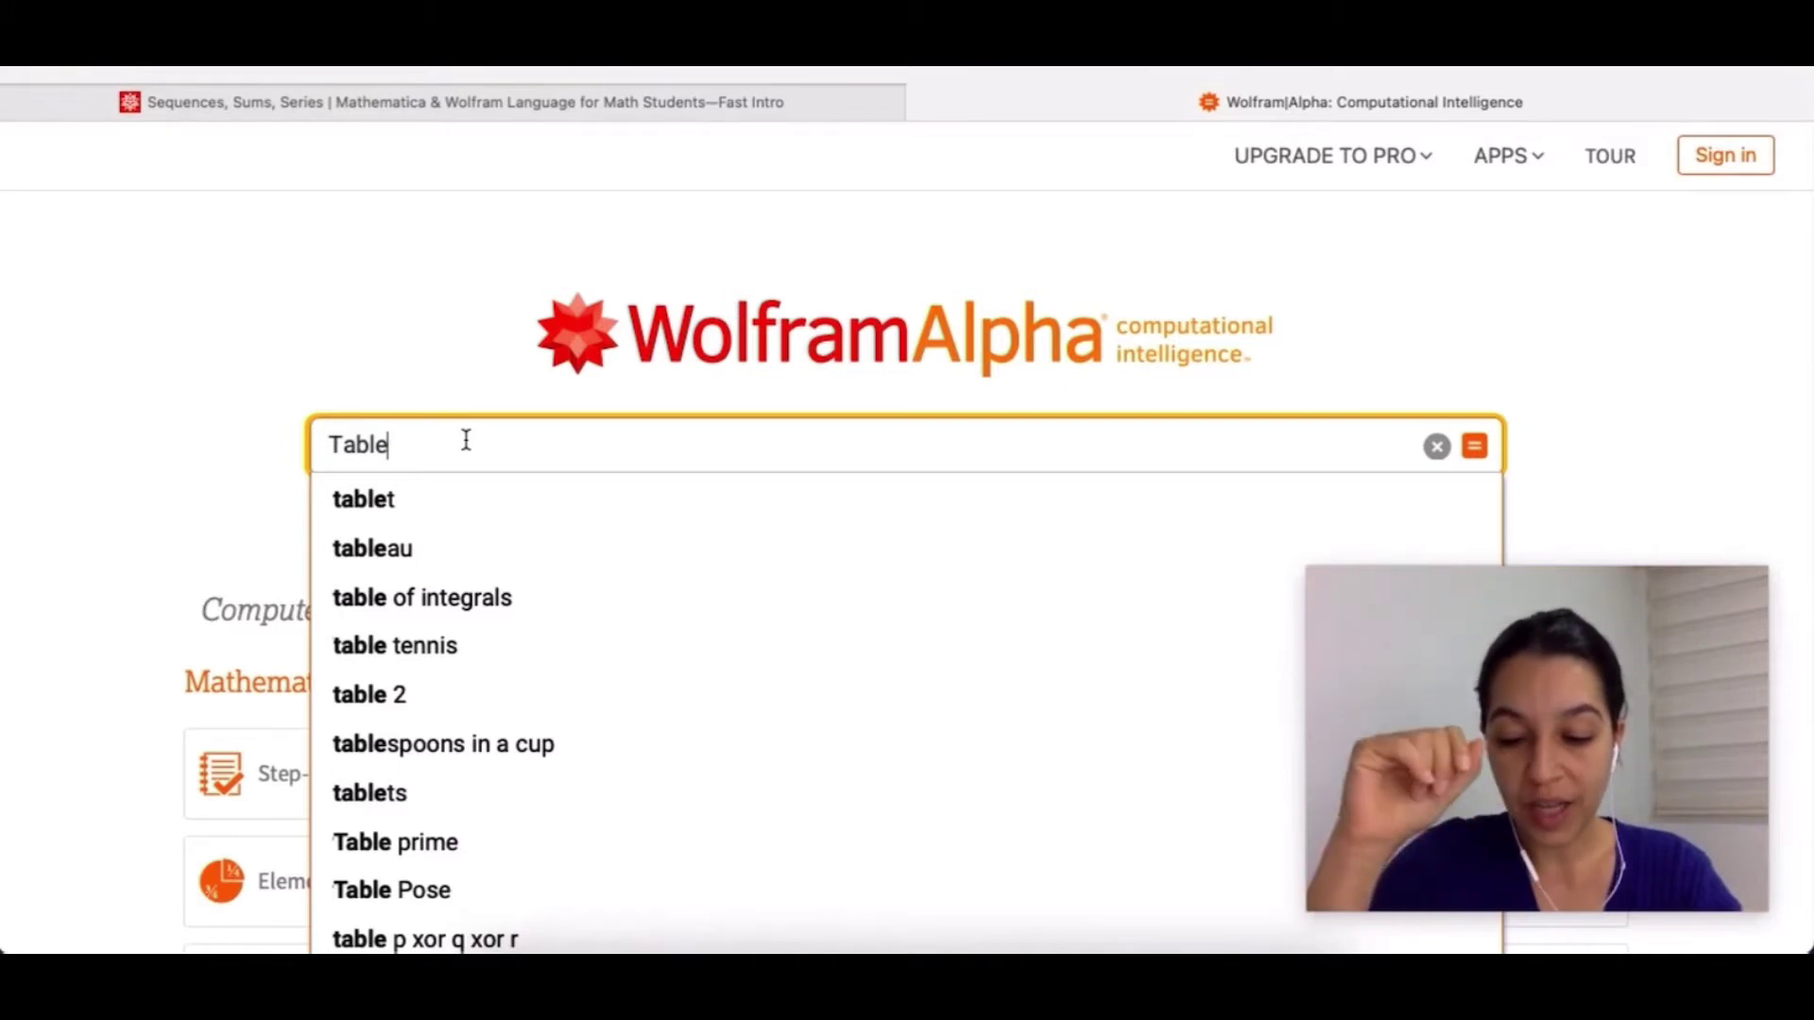
{"action": "type", "text": "["}
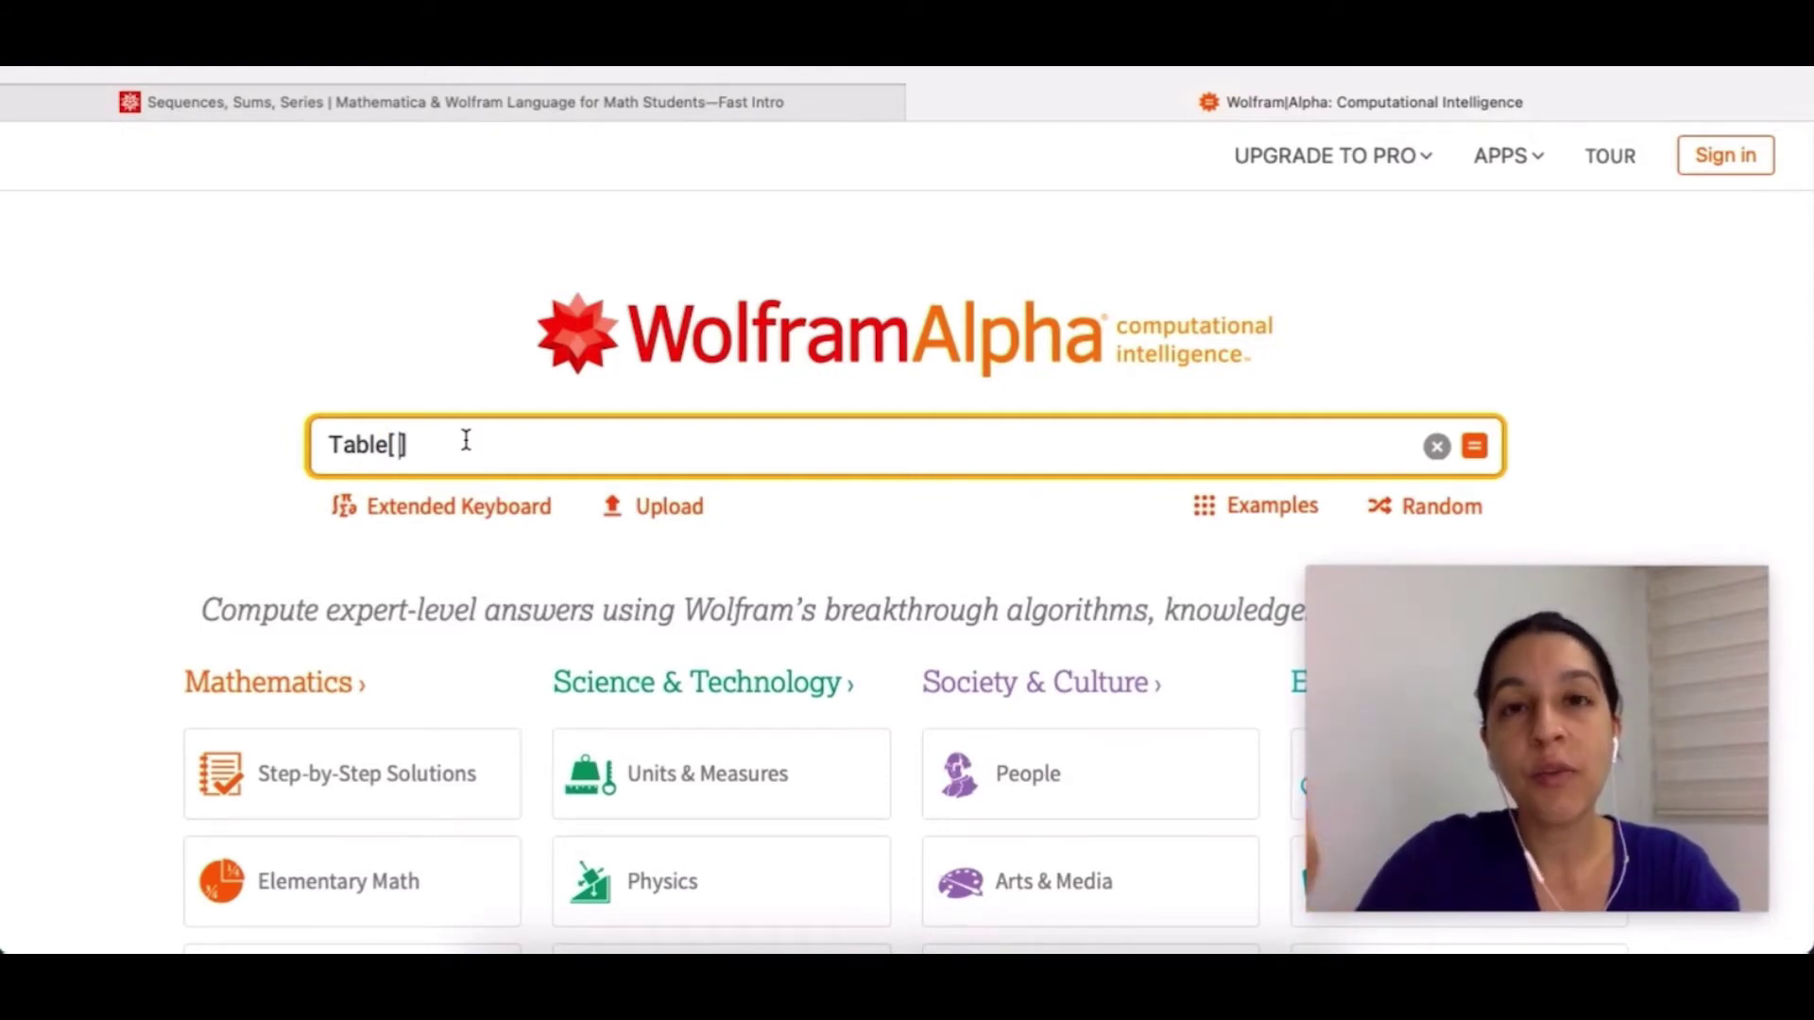
{"action": "type", "text": "n/("}
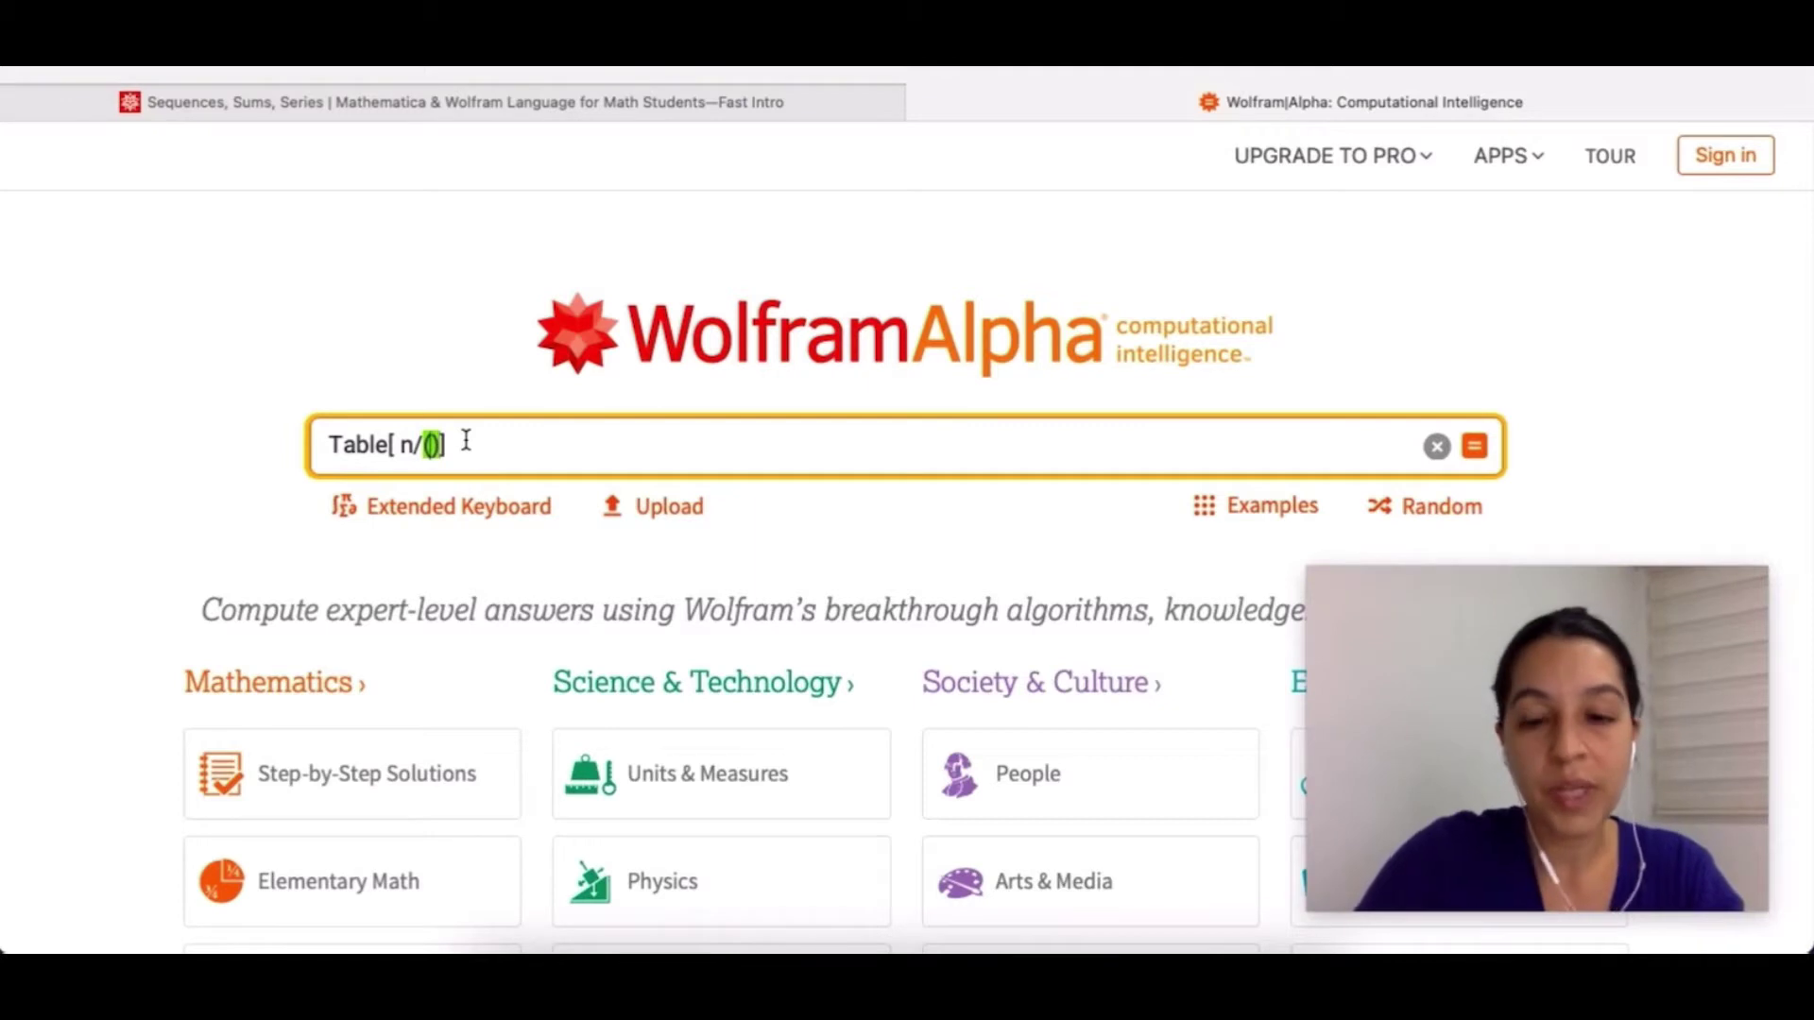
{"action": "type", "text": "n+1"}
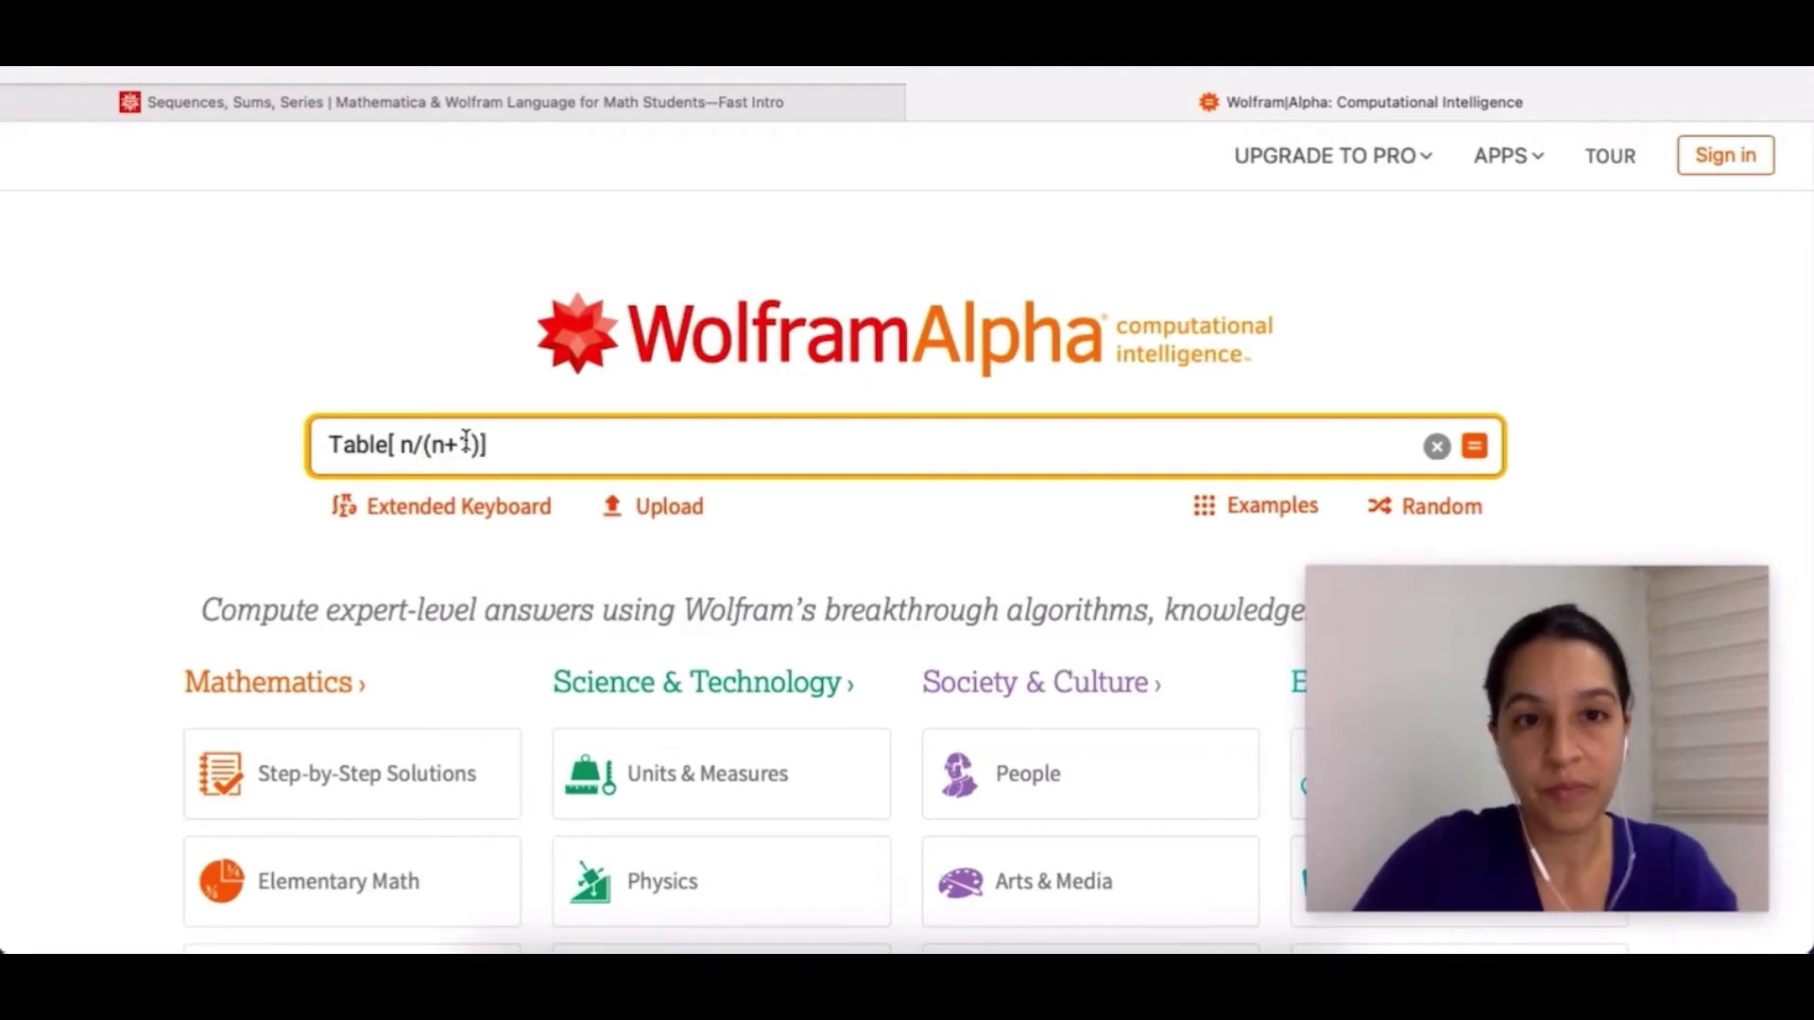
Step: Add the range {n, 1, 10} to the Table expression and compute the query
{"action": "key", "text": "Right"}
{"action": "type", "text": ", {"}
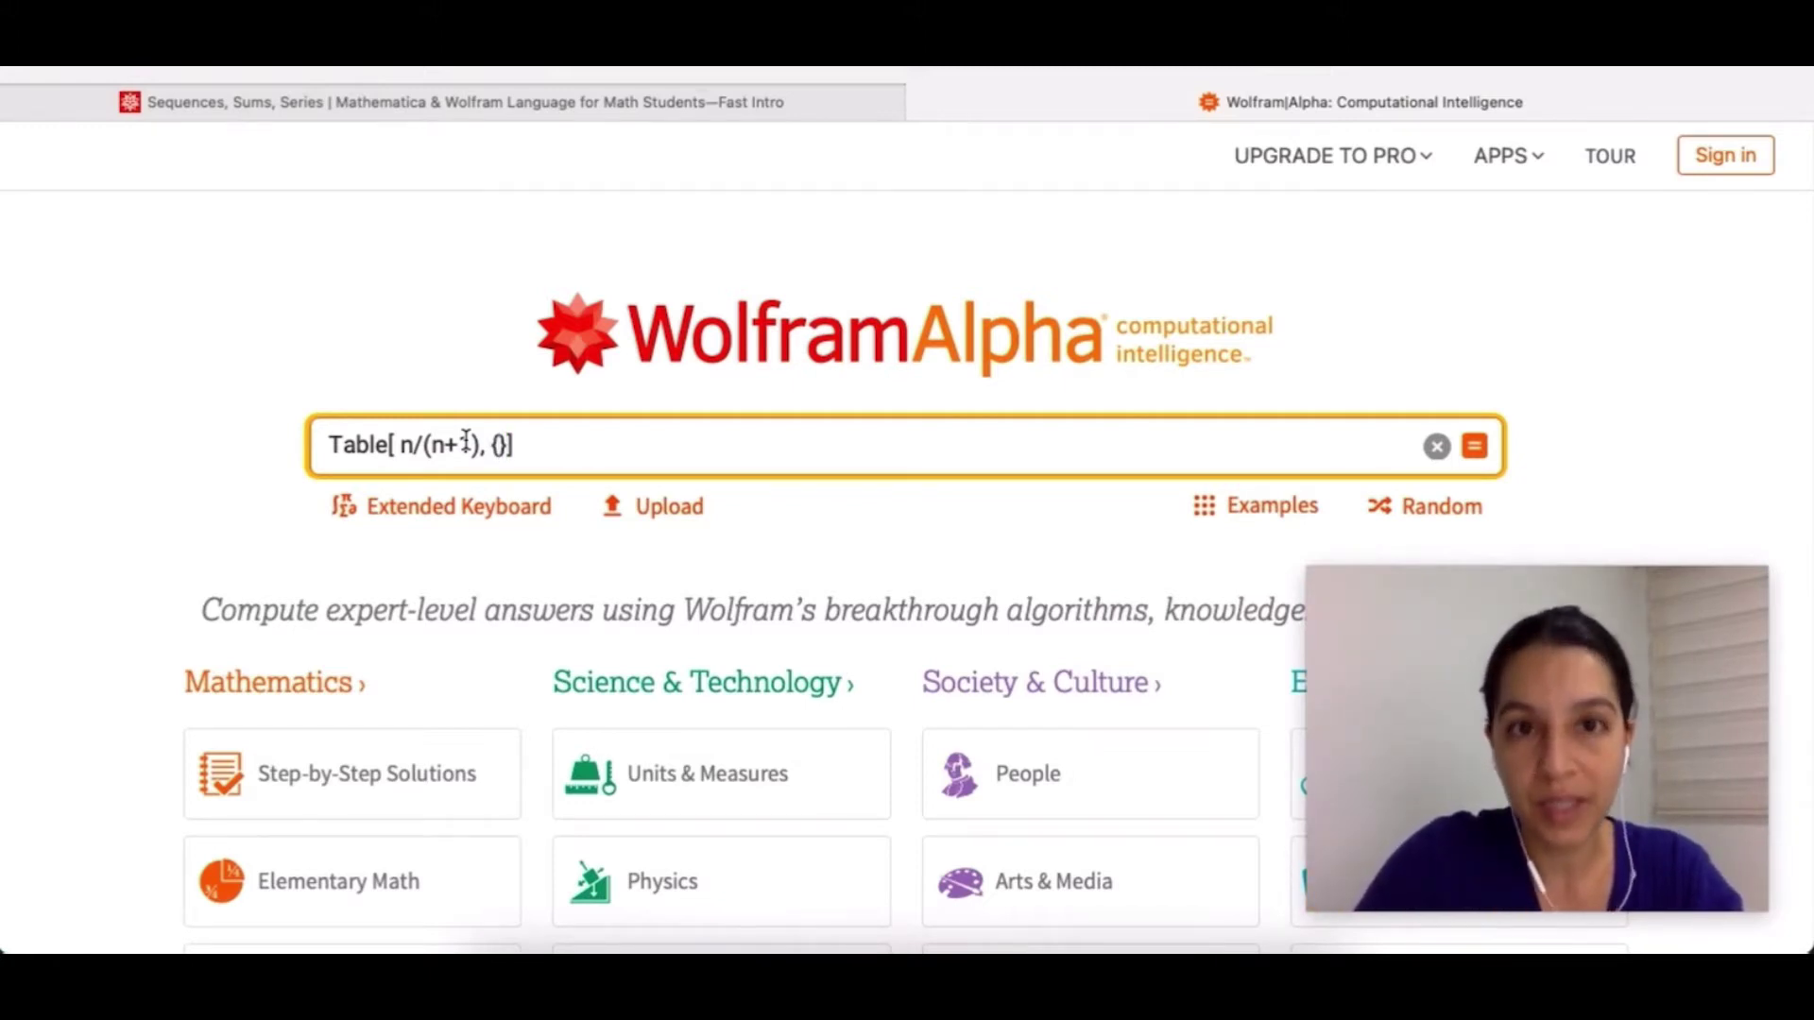
{"action": "type", "text": "n, "}
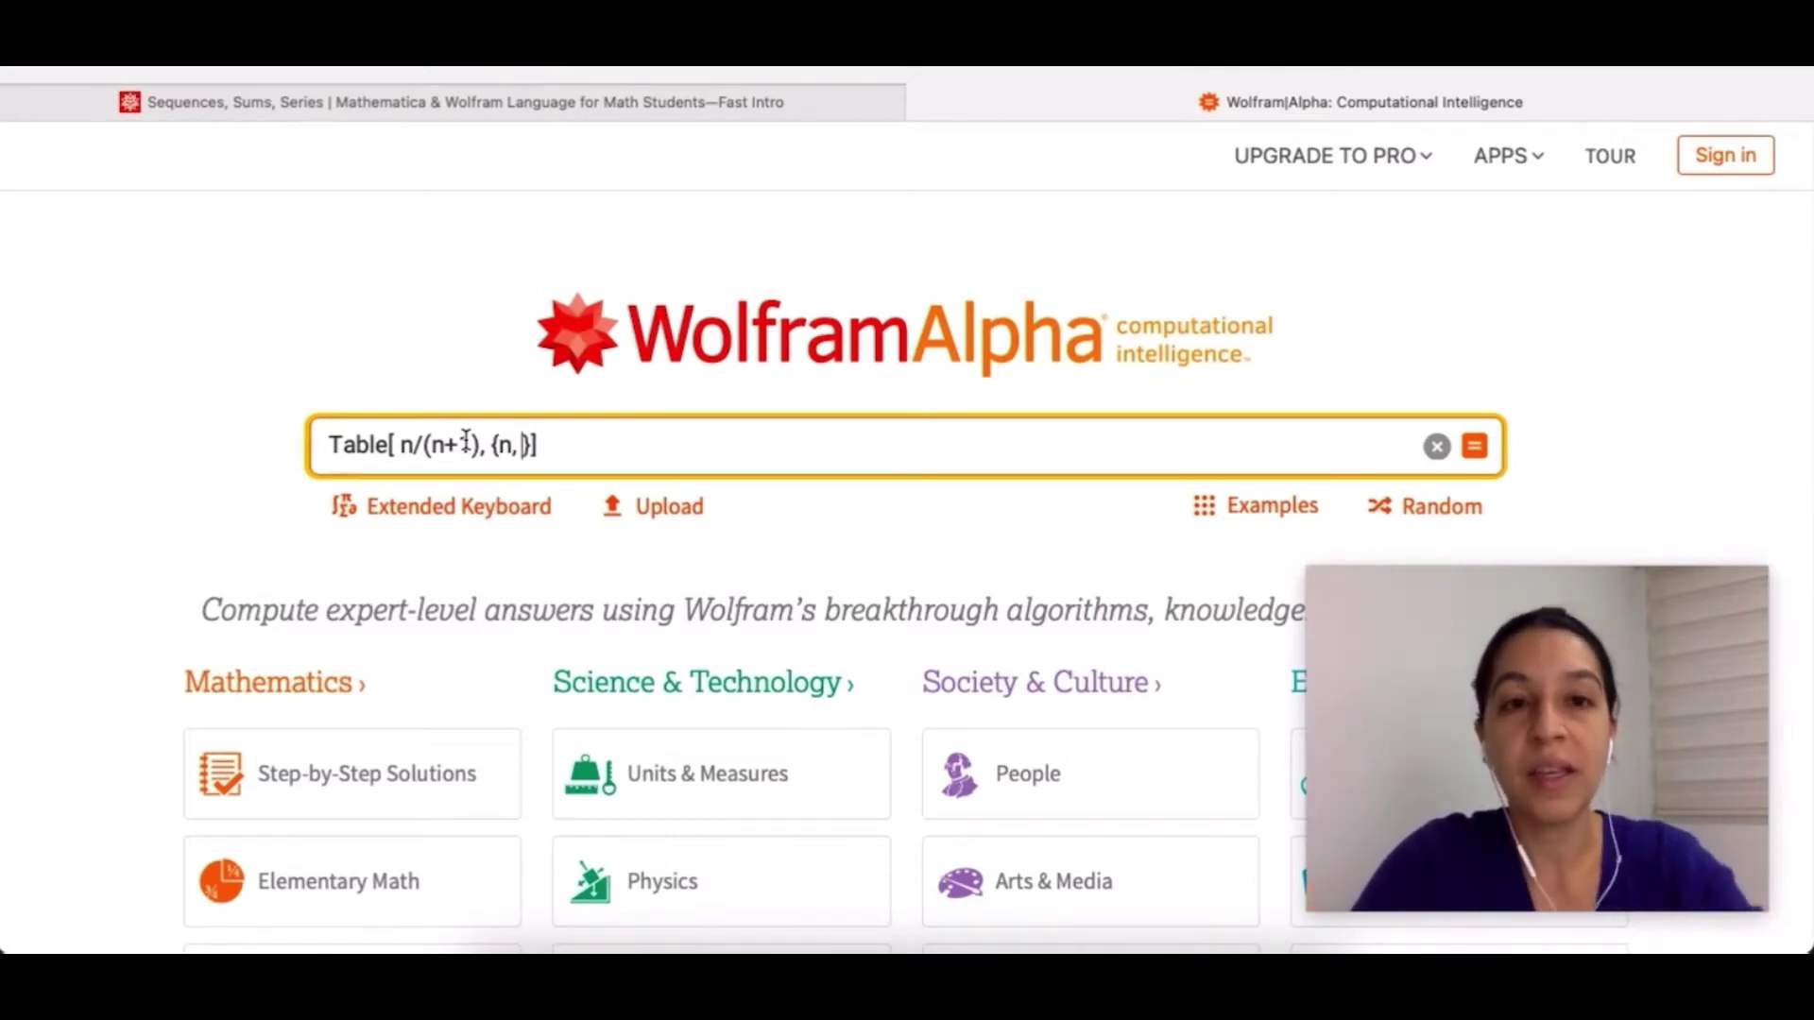
{"action": "type", "text": "1"}
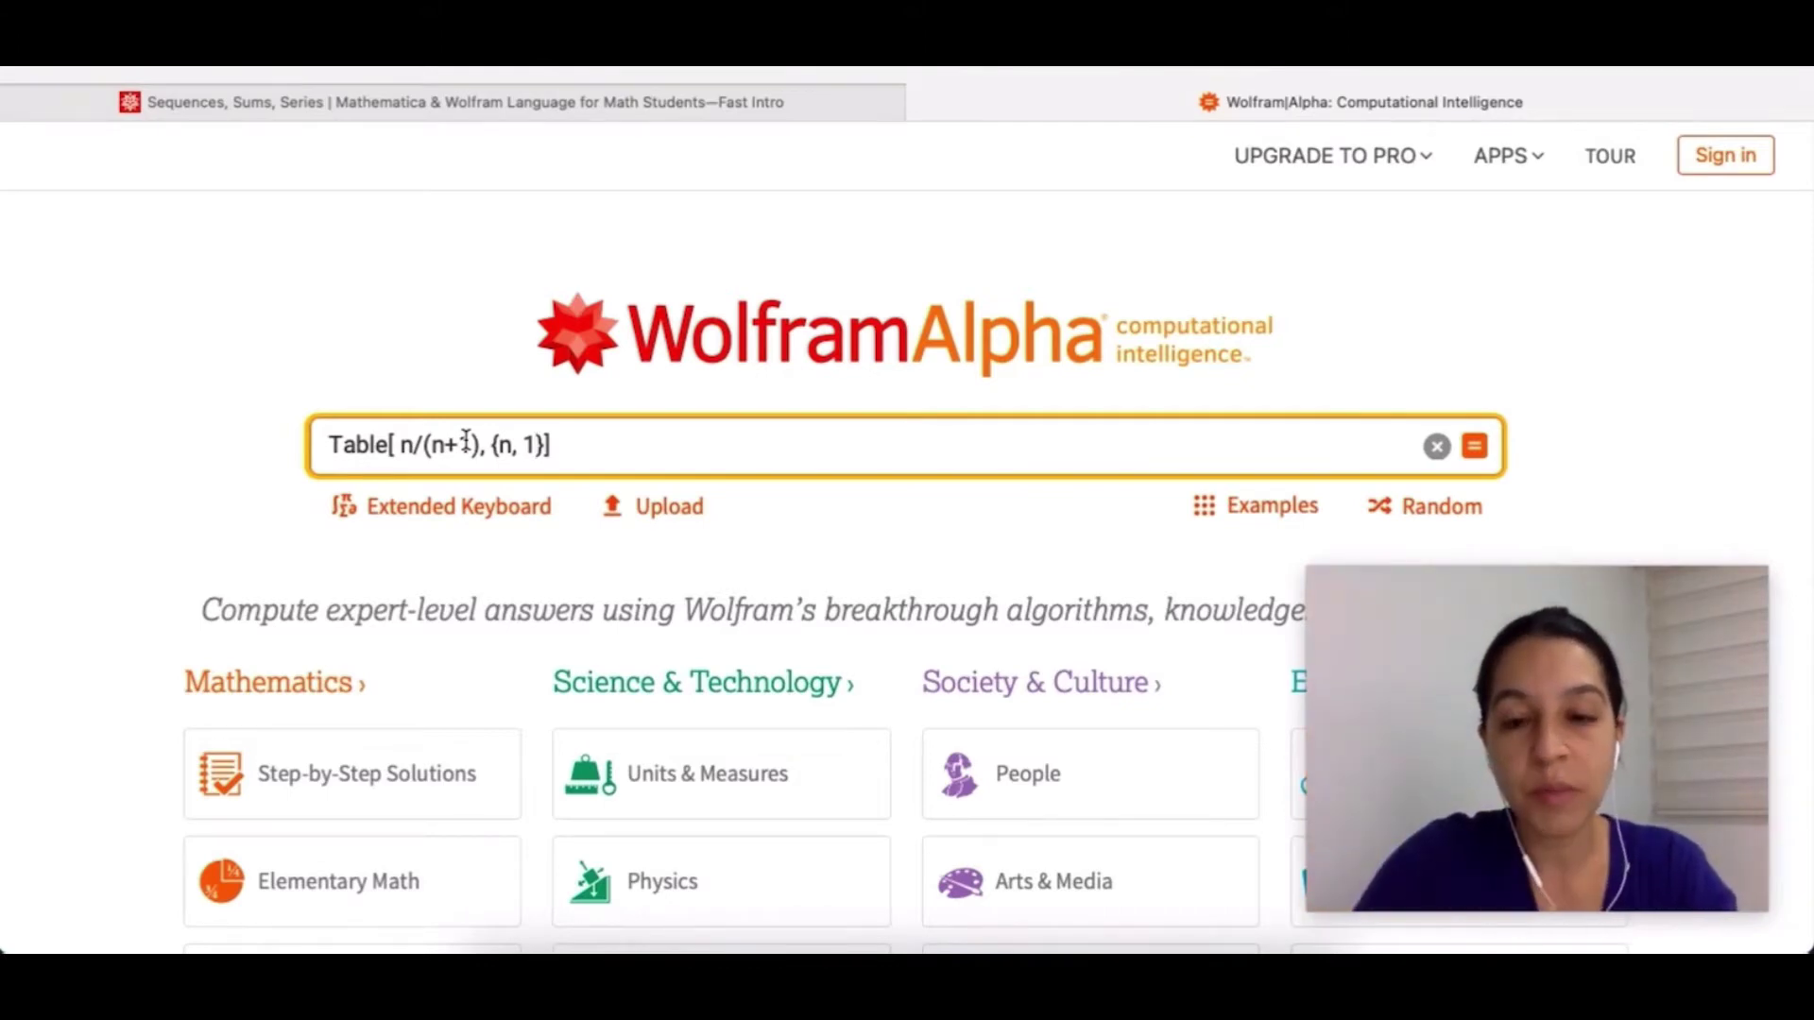
{"action": "type", "text": ", 10"}
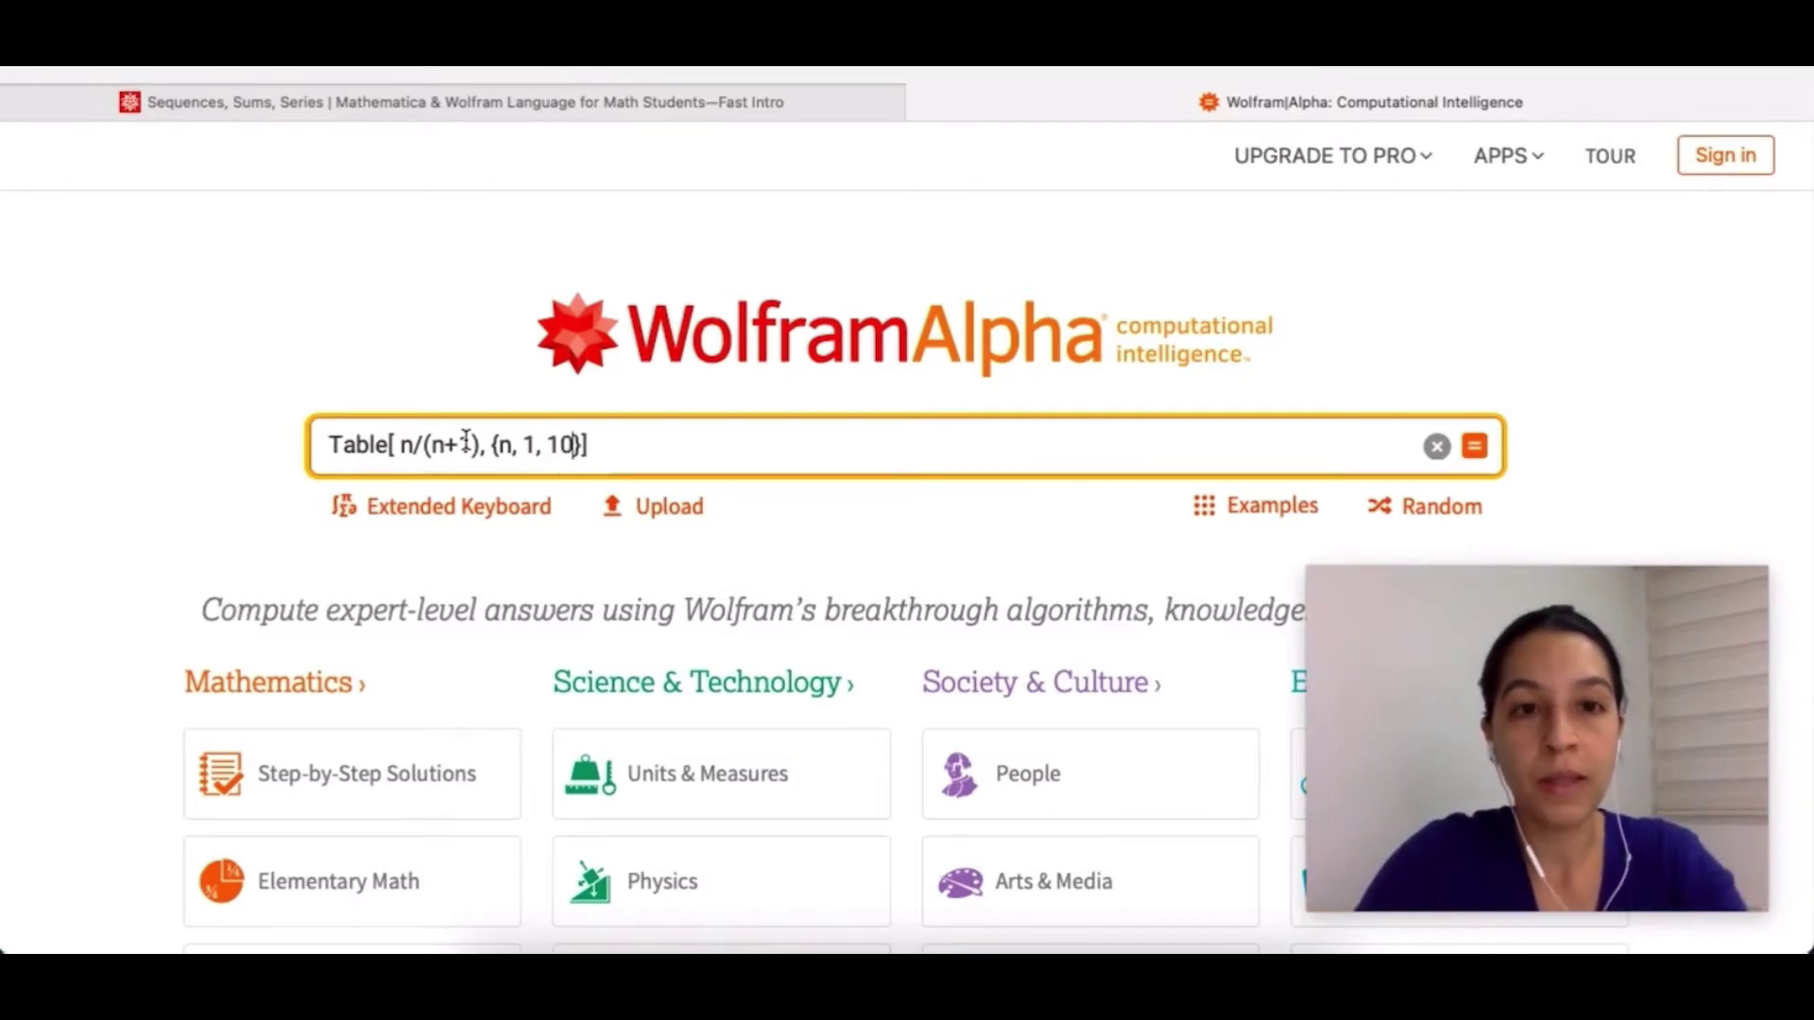
{"action": "key", "text": "Right"}
{"action": "key", "text": "Right"}
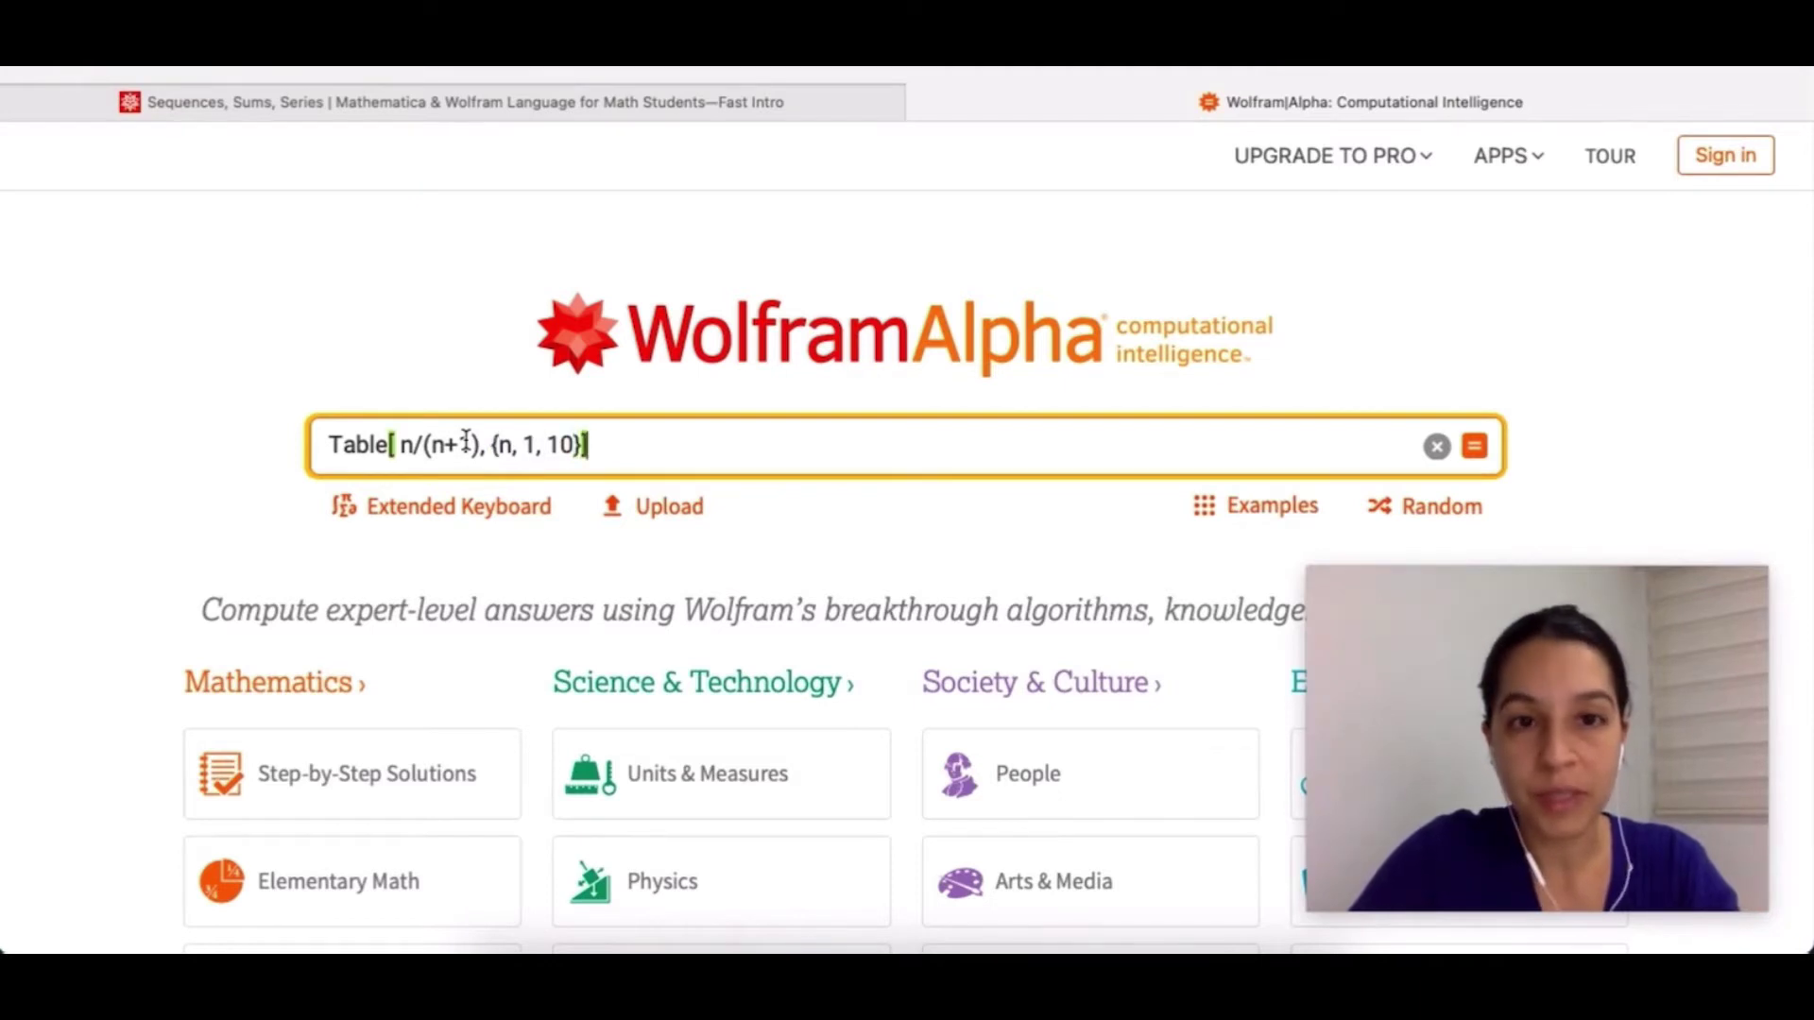
{"action": "key", "text": "Return"}
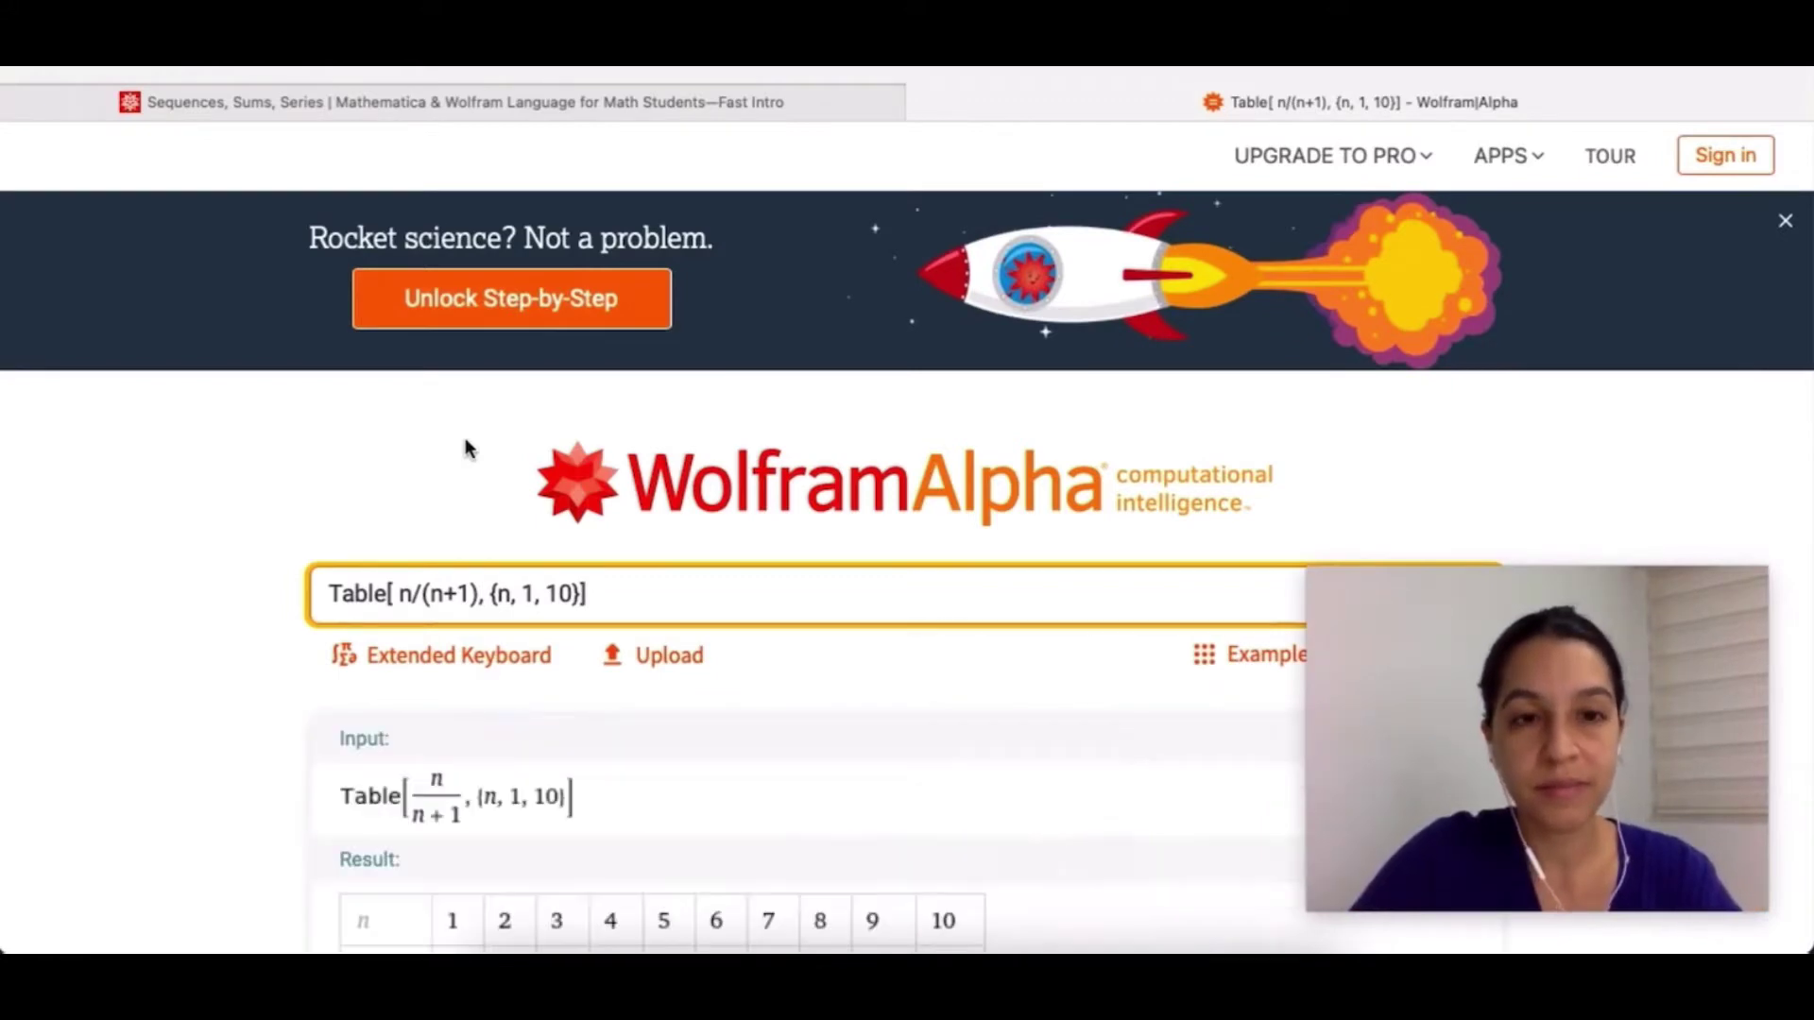
Step: Change the upper limit of n in the Table query to 20 and recompute it
{"action": "scroll", "coordinate": [177, 652], "scroll_direction": "down", "scroll_amount": 3}
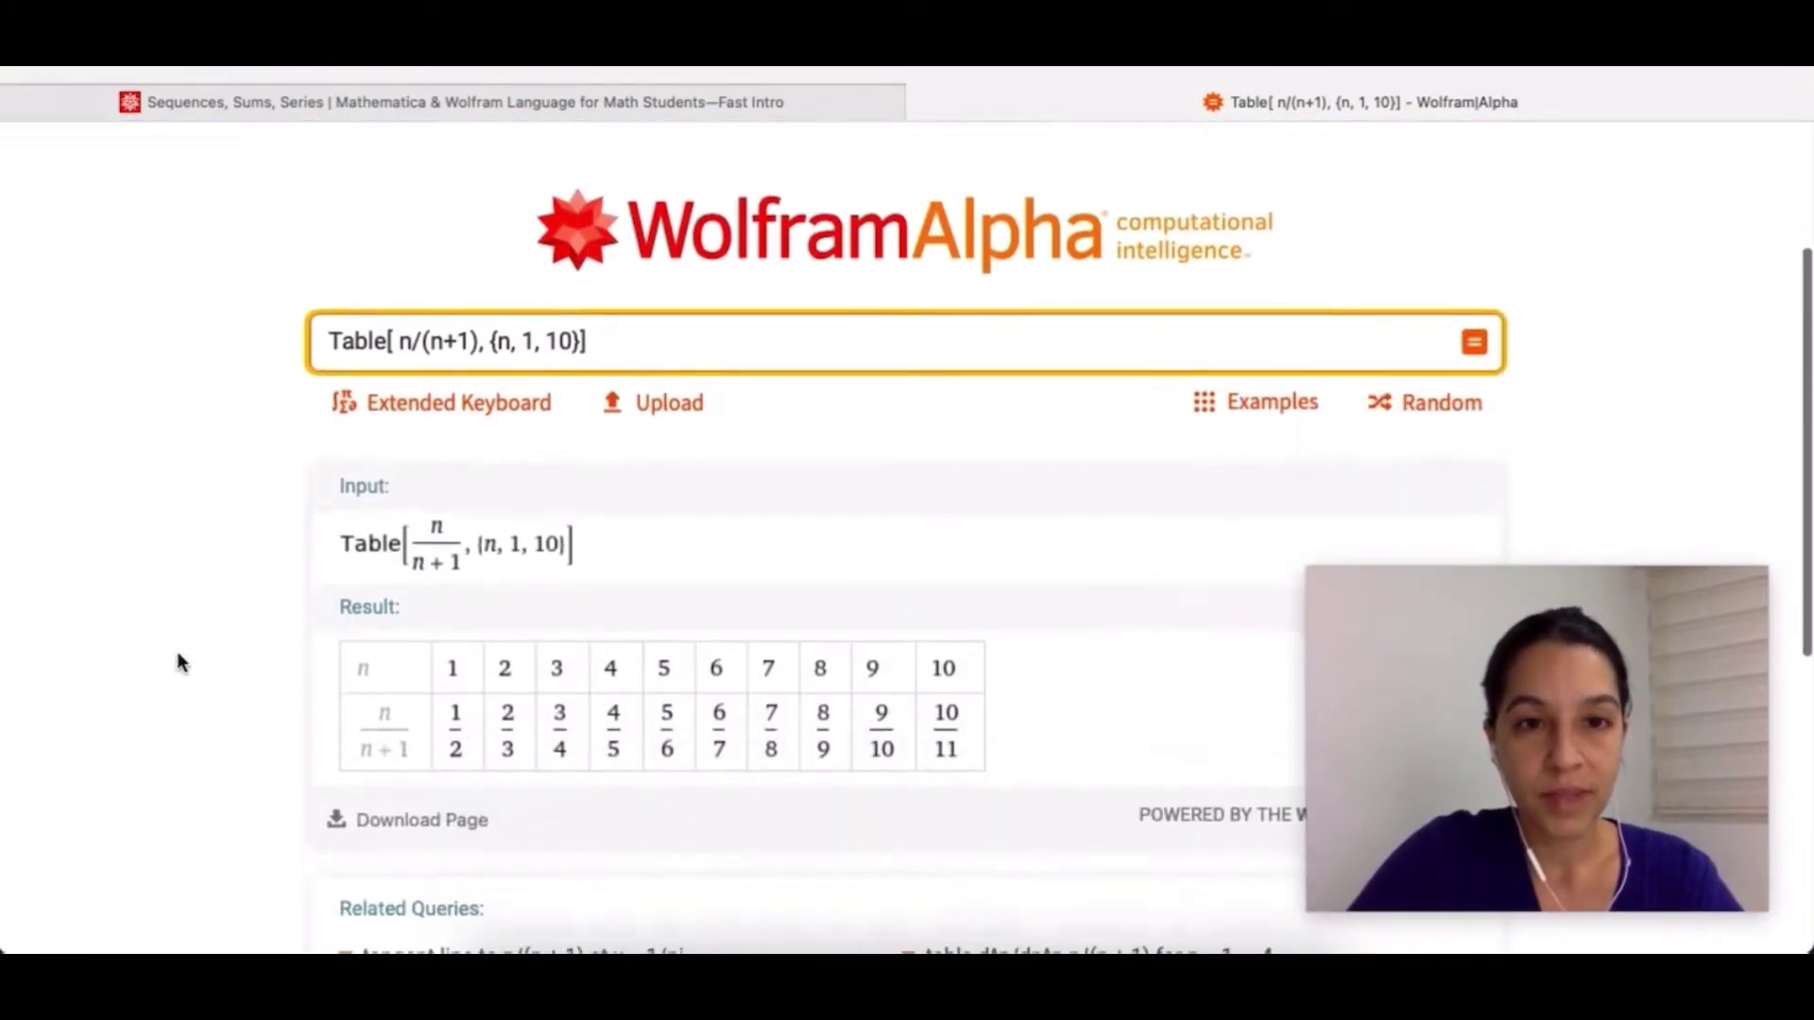
{"action": "scroll", "coordinate": [177, 650], "scroll_direction": "down", "scroll_amount": 2}
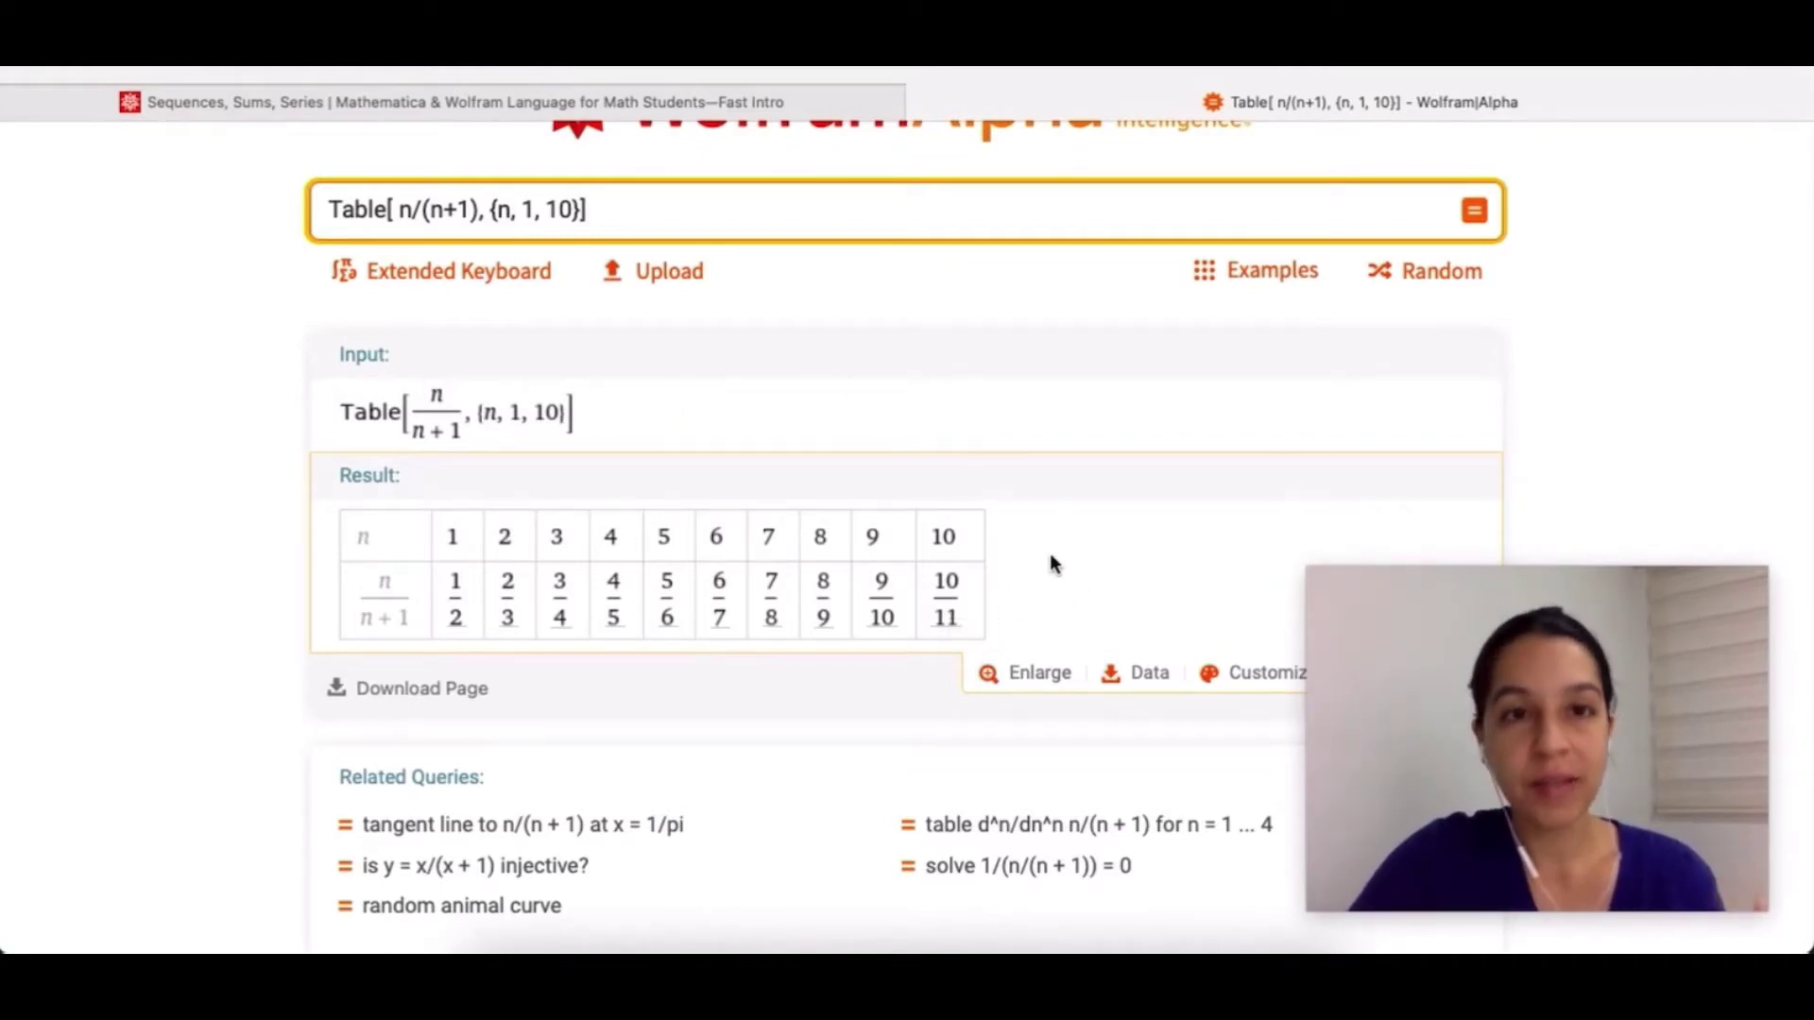
{"action": "left_click", "coordinate": [563, 209]}
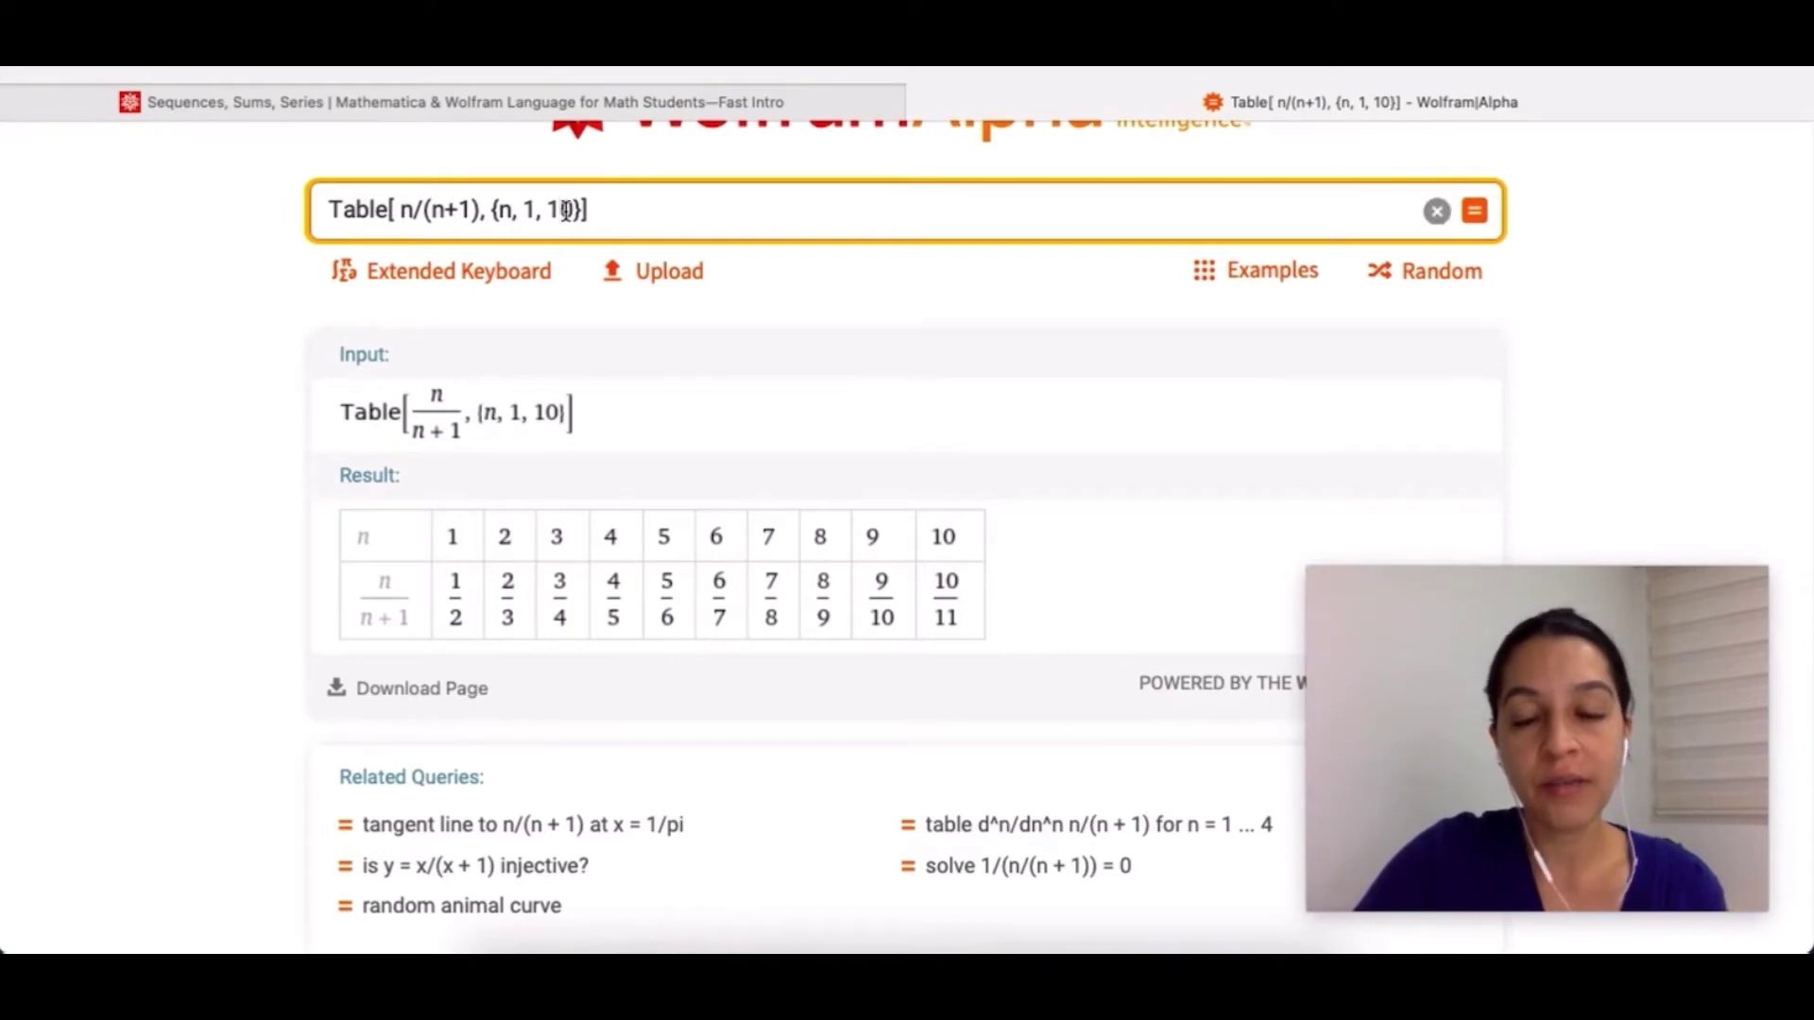
{"action": "key", "text": "BackSpace"}
{"action": "type", "text": "2"}
{"action": "key", "text": "Return"}
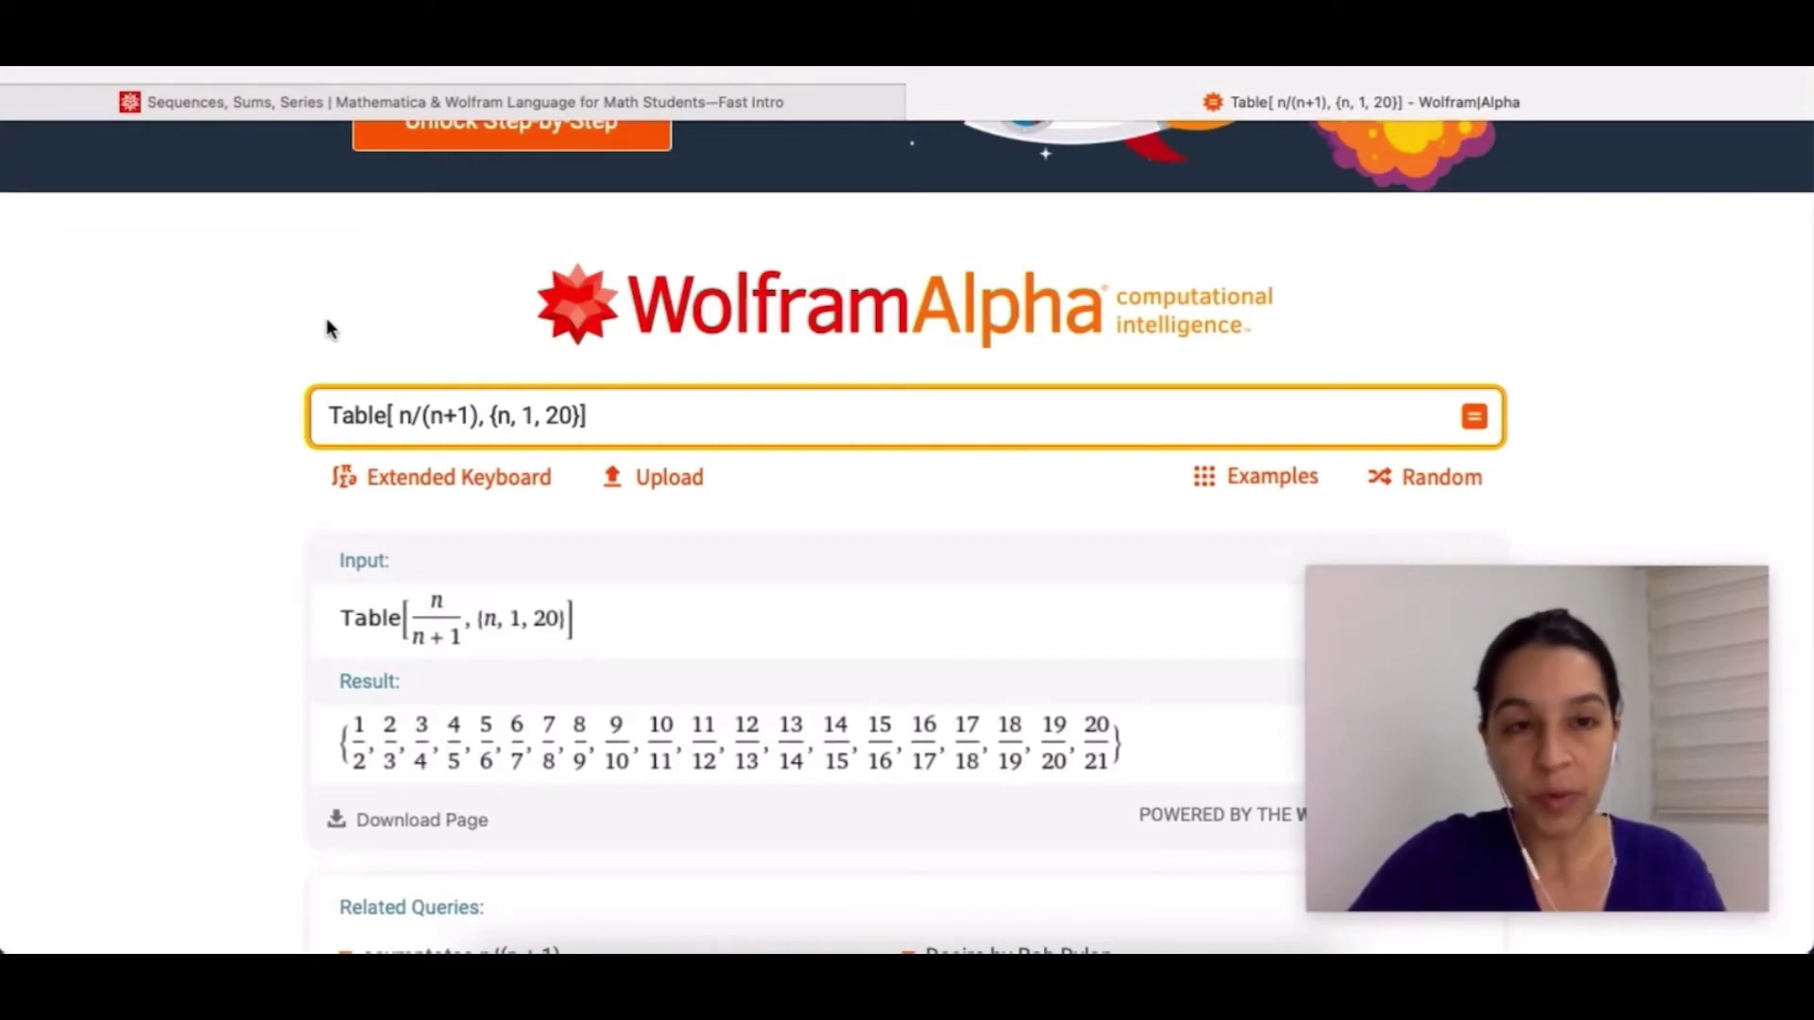
Step: Change the function name in the query from Table to RecurrenceTable
{"action": "left_click", "coordinate": [327, 416]}
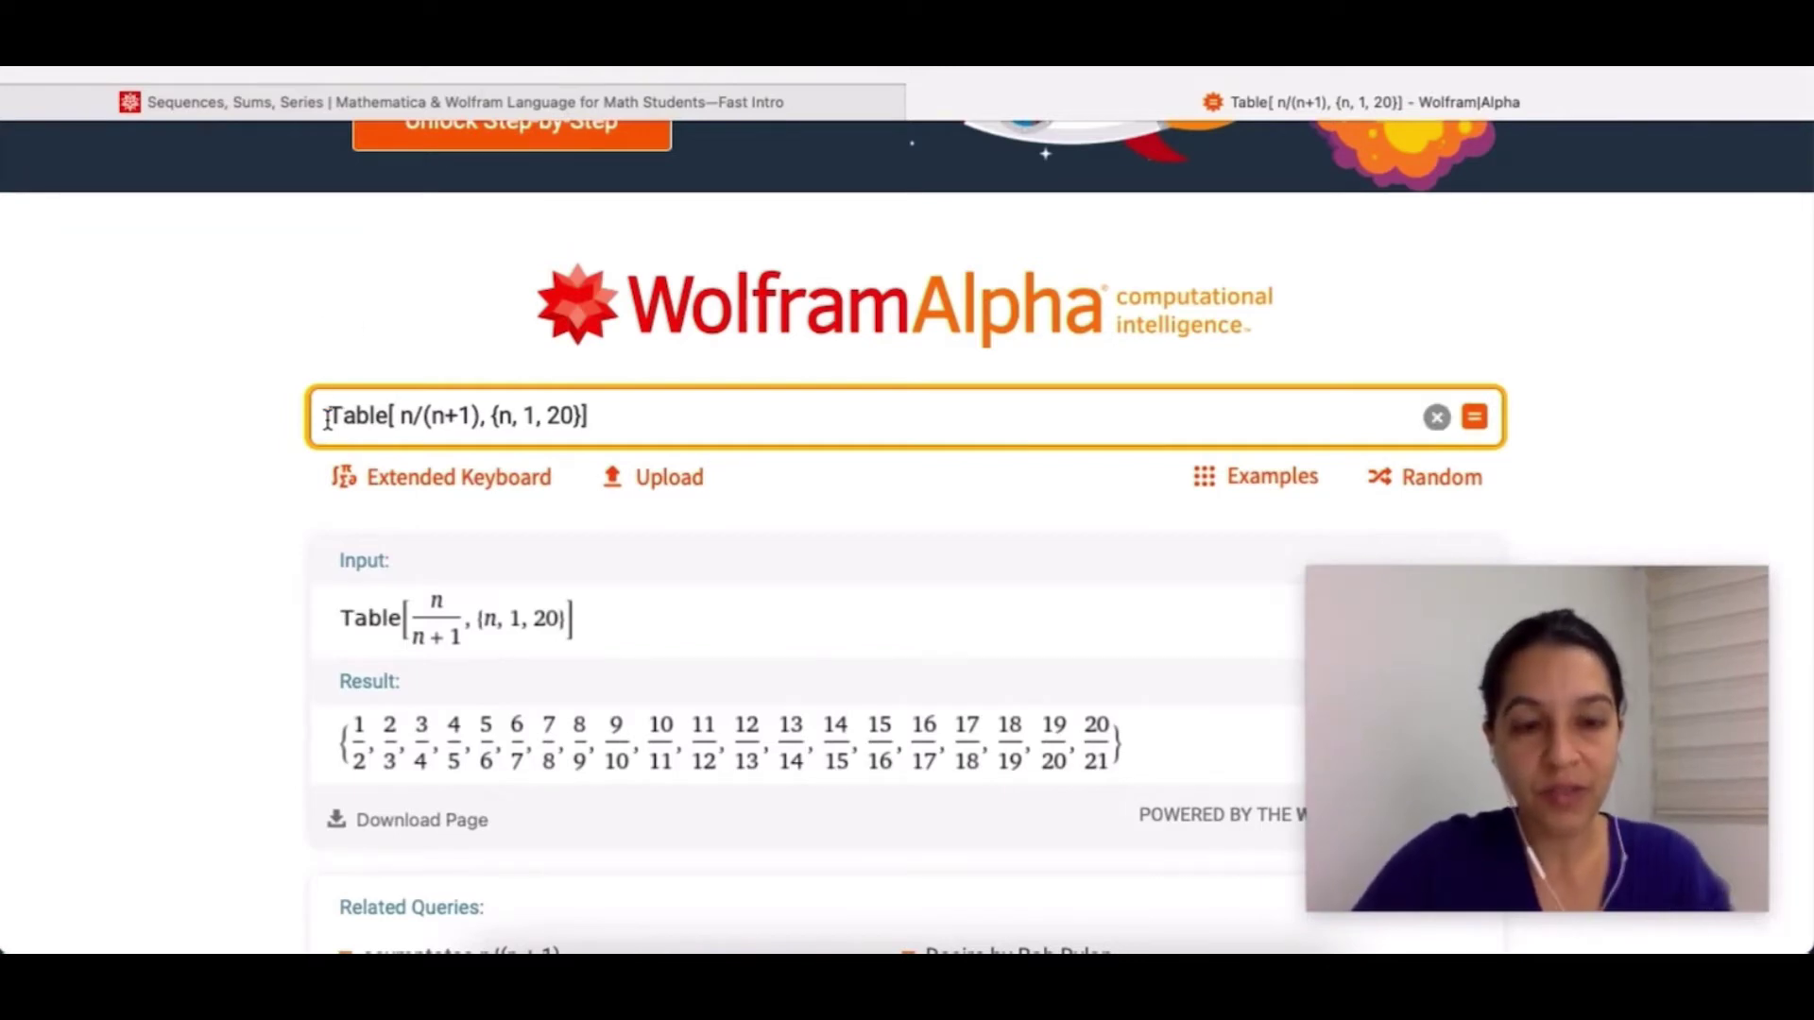
{"action": "type", "text": "Re"}
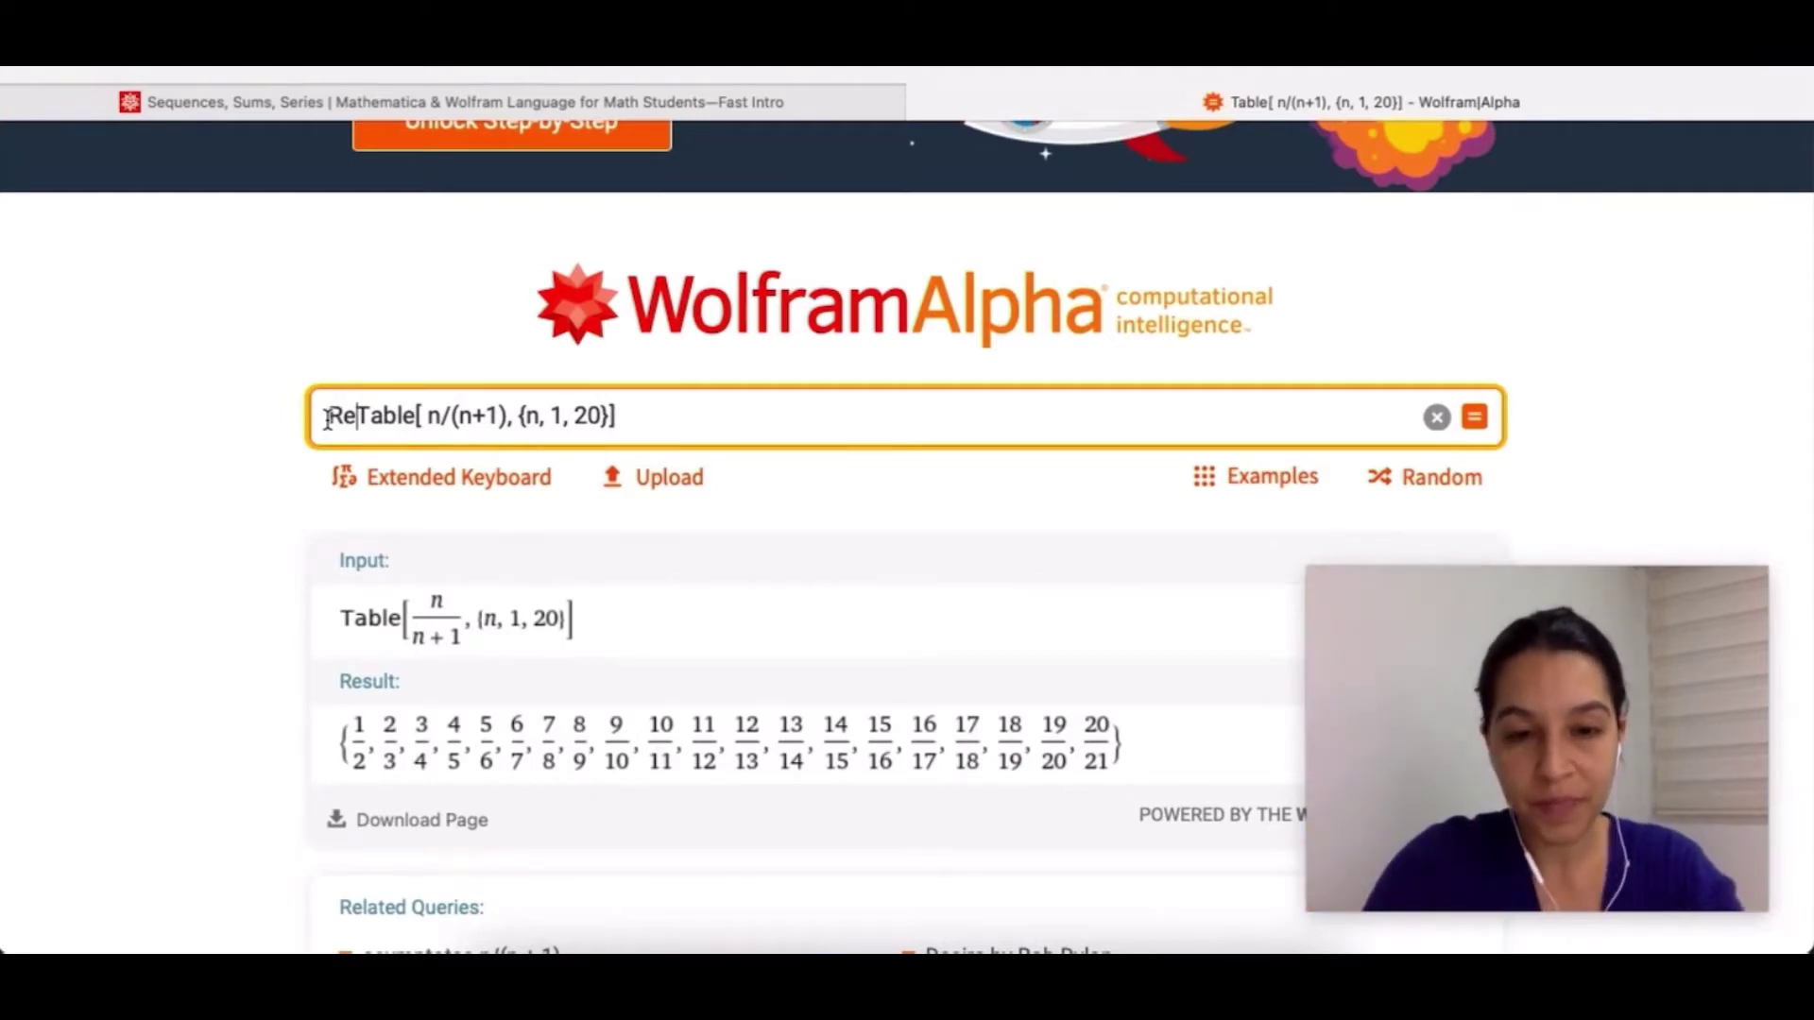
{"action": "type", "text": "currence"}
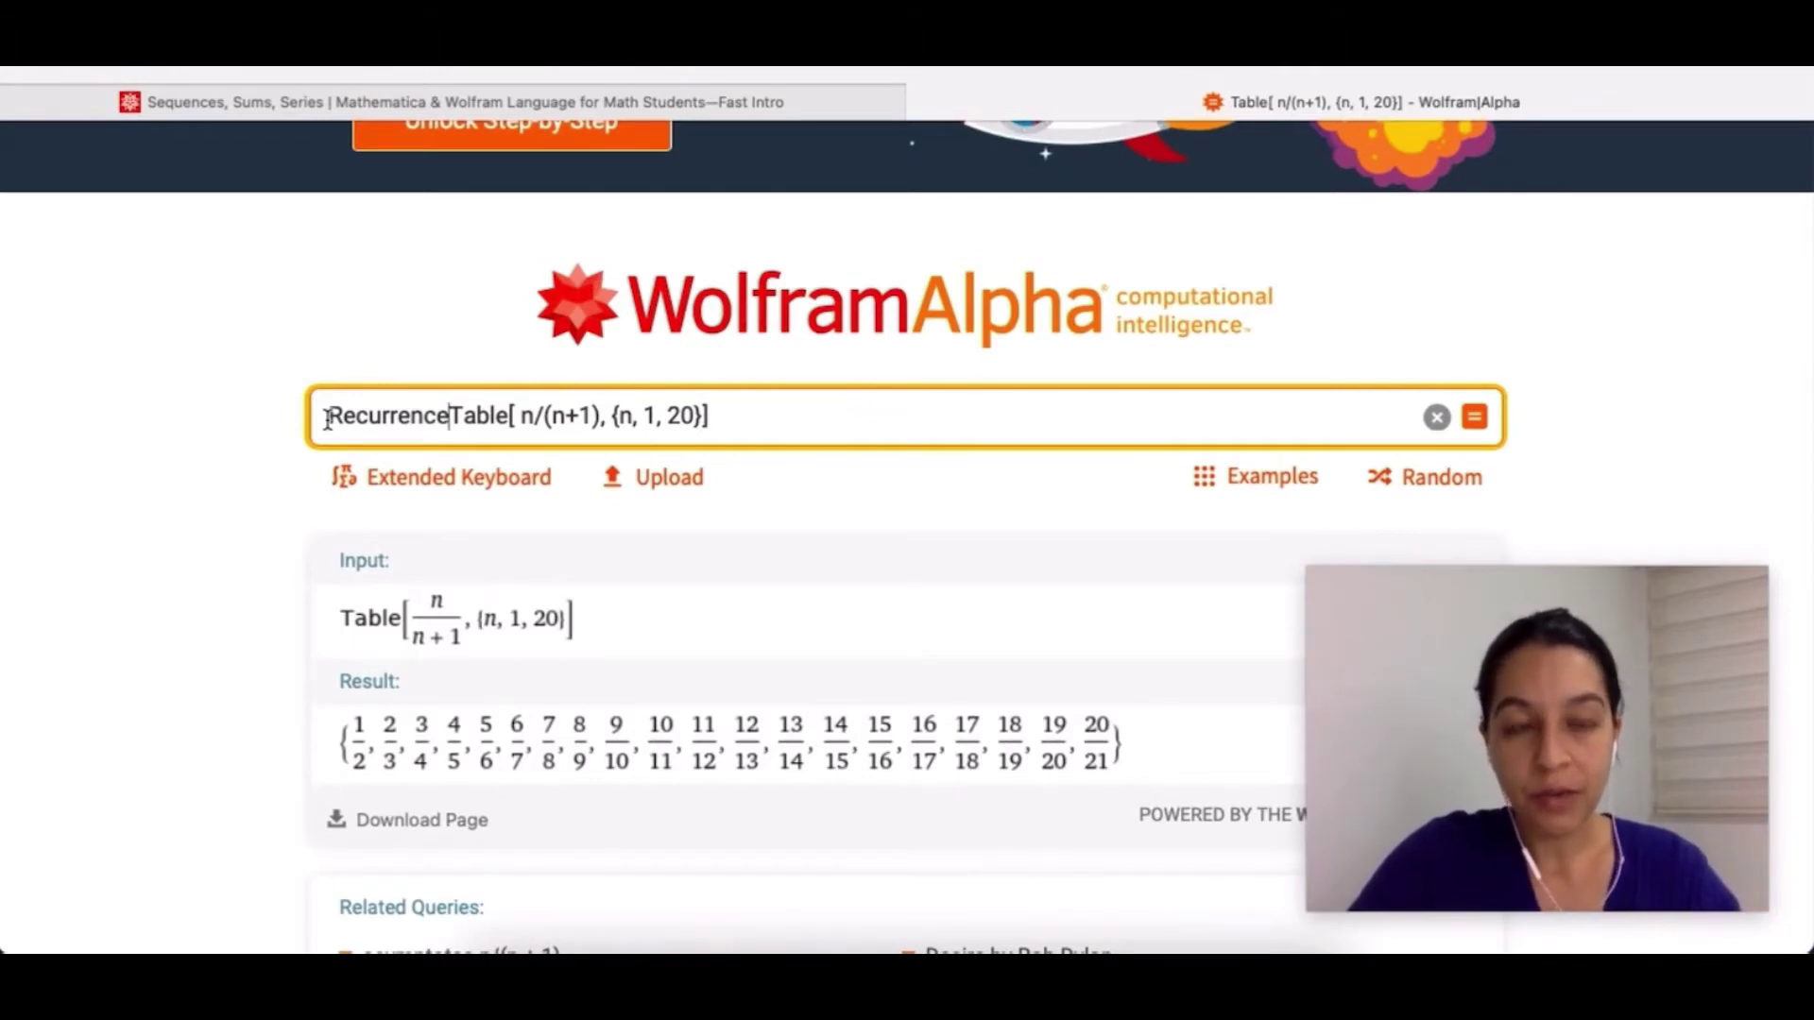
Step: Delete the n/(n+1) expression and its comma from the RecurrenceTable arguments, keeping the range
{"action": "key", "text": "Right"}
{"action": "key", "text": "Right"}
{"action": "key", "text": "Right"}
{"action": "key", "text": "Right"}
{"action": "key", "text": "Right"}
{"action": "key", "text": "Right"}
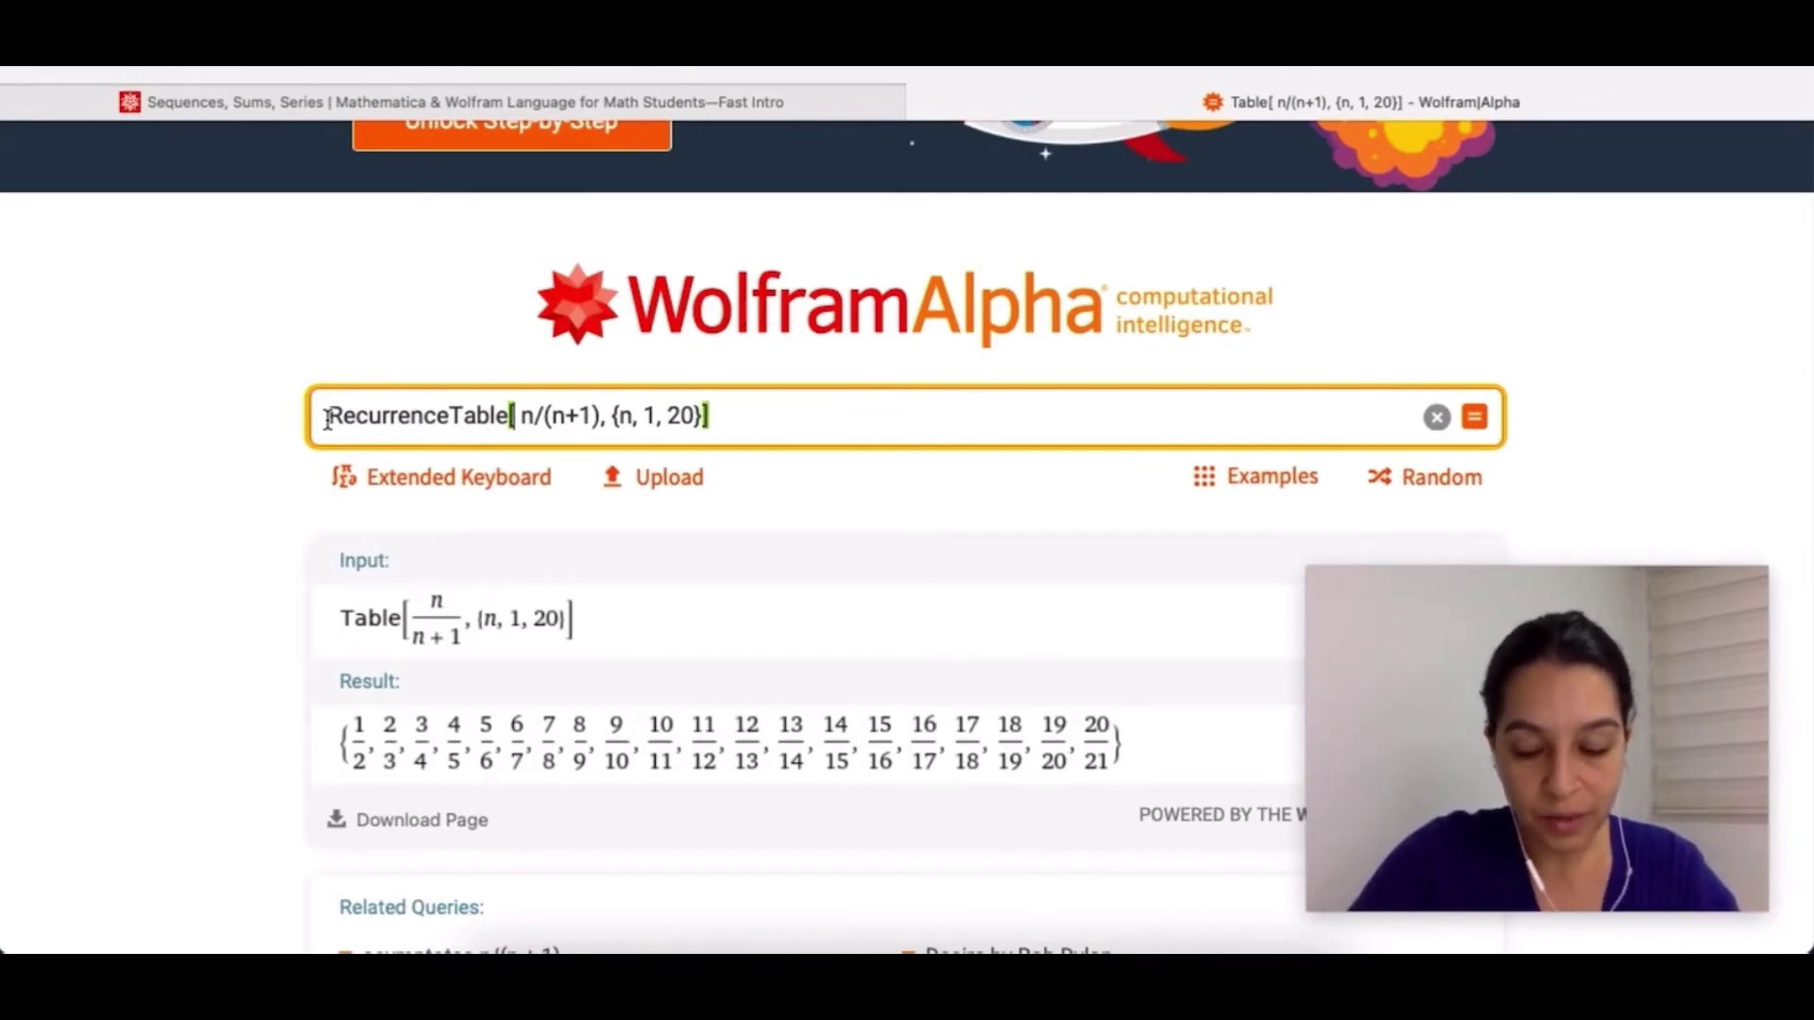
{"action": "key", "text": "Right"}
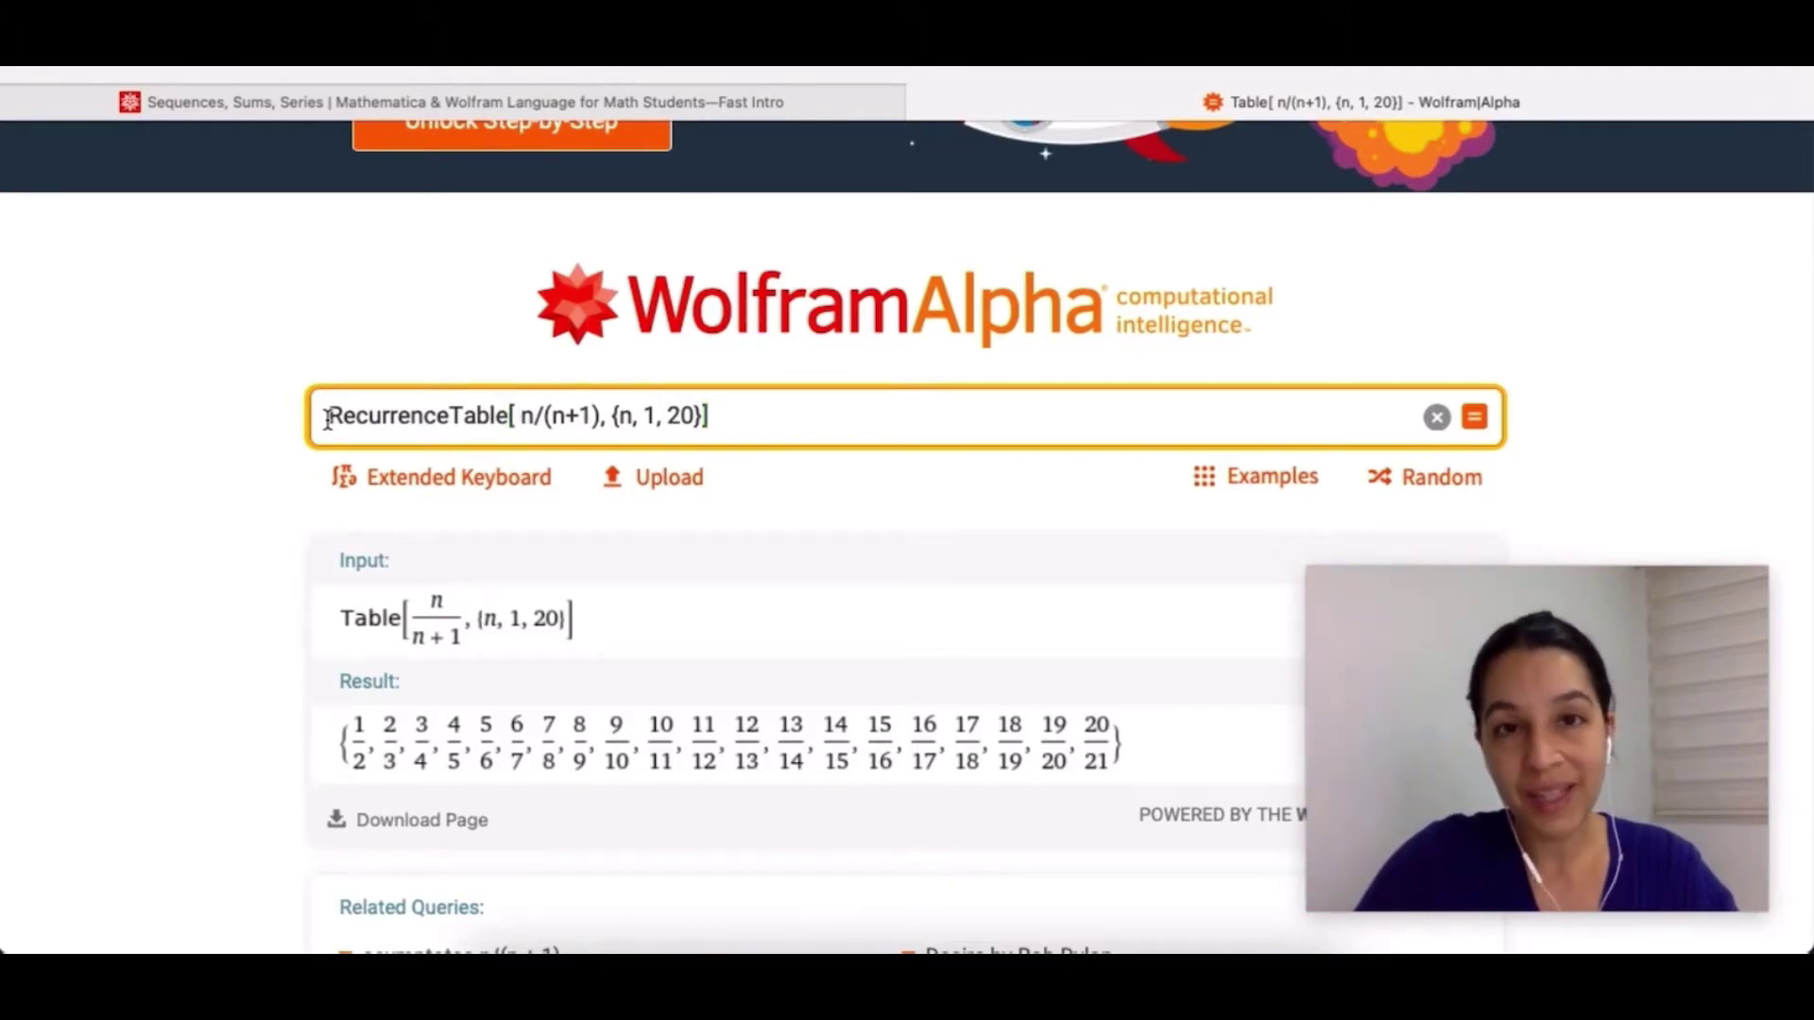
{"action": "key", "text": "Right"}
{"action": "key", "text": "Right"}
{"action": "key", "text": "Right"}
{"action": "key", "text": "Right"}
{"action": "key", "text": "Right"}
{"action": "key", "text": "Right"}
{"action": "key", "text": "Right"}
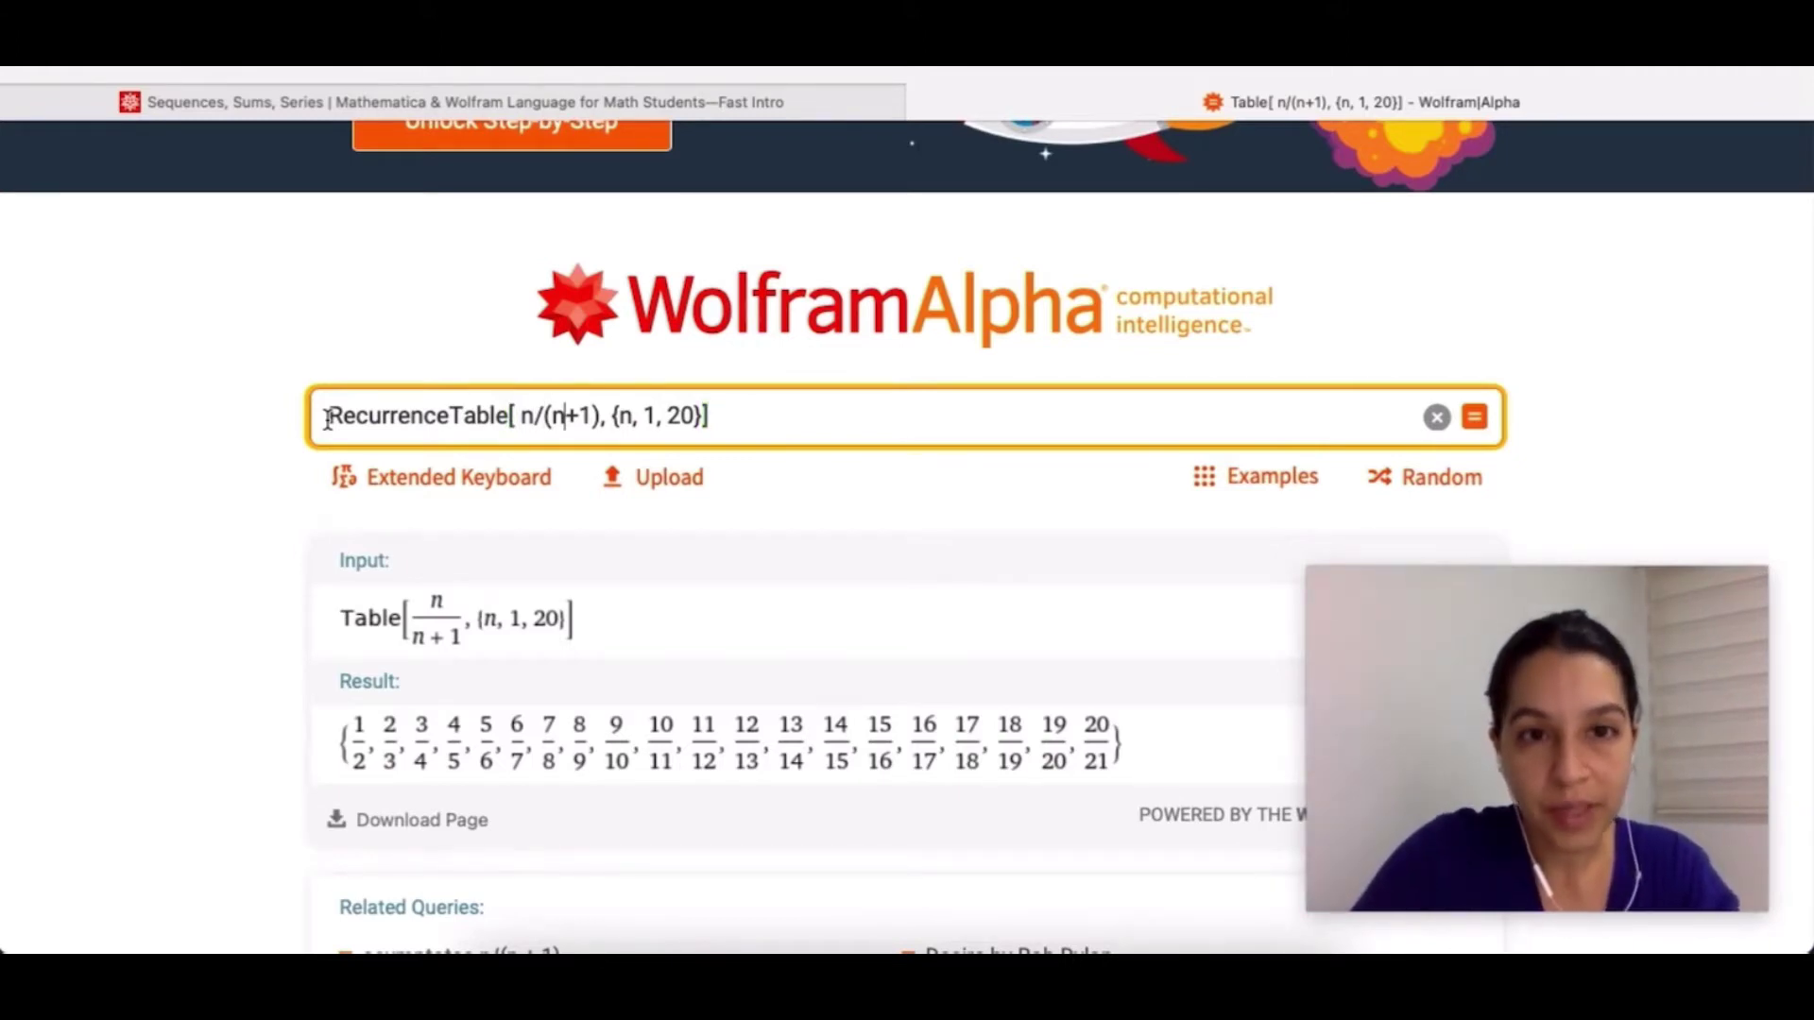
{"action": "key", "text": "BackSpace"}
{"action": "key", "text": "BackSpace"}
{"action": "key", "text": "BackSpace"}
{"action": "key", "text": "BackSpace"}
{"action": "key", "text": "BackSpace"}
{"action": "key", "text": "BackSpace"}
{"action": "key", "text": "BackSpace"}
{"action": "key", "text": "BackSpace"}
{"action": "key", "text": "BackSpace"}
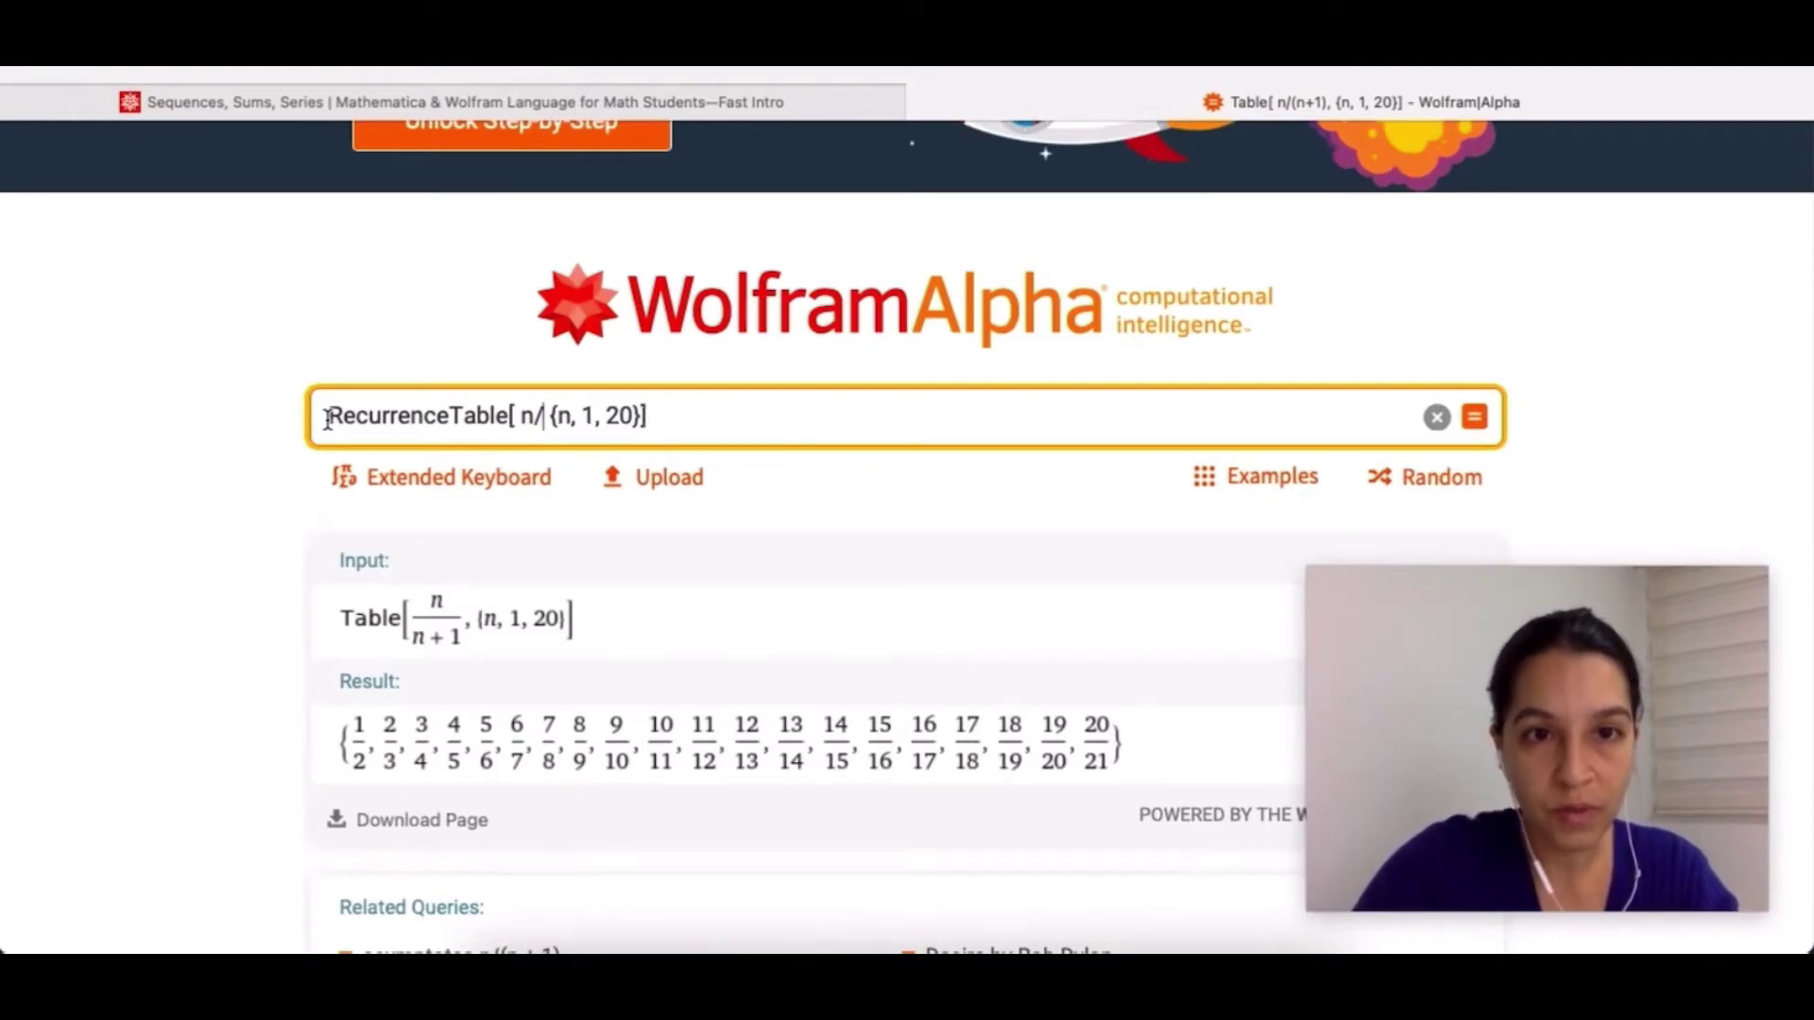
Step: Enter the recurrence {a[n]==2a[n-1]} as the first RecurrenceTable argument, separated from the range by a comma
{"action": "type", "text": "{}"}
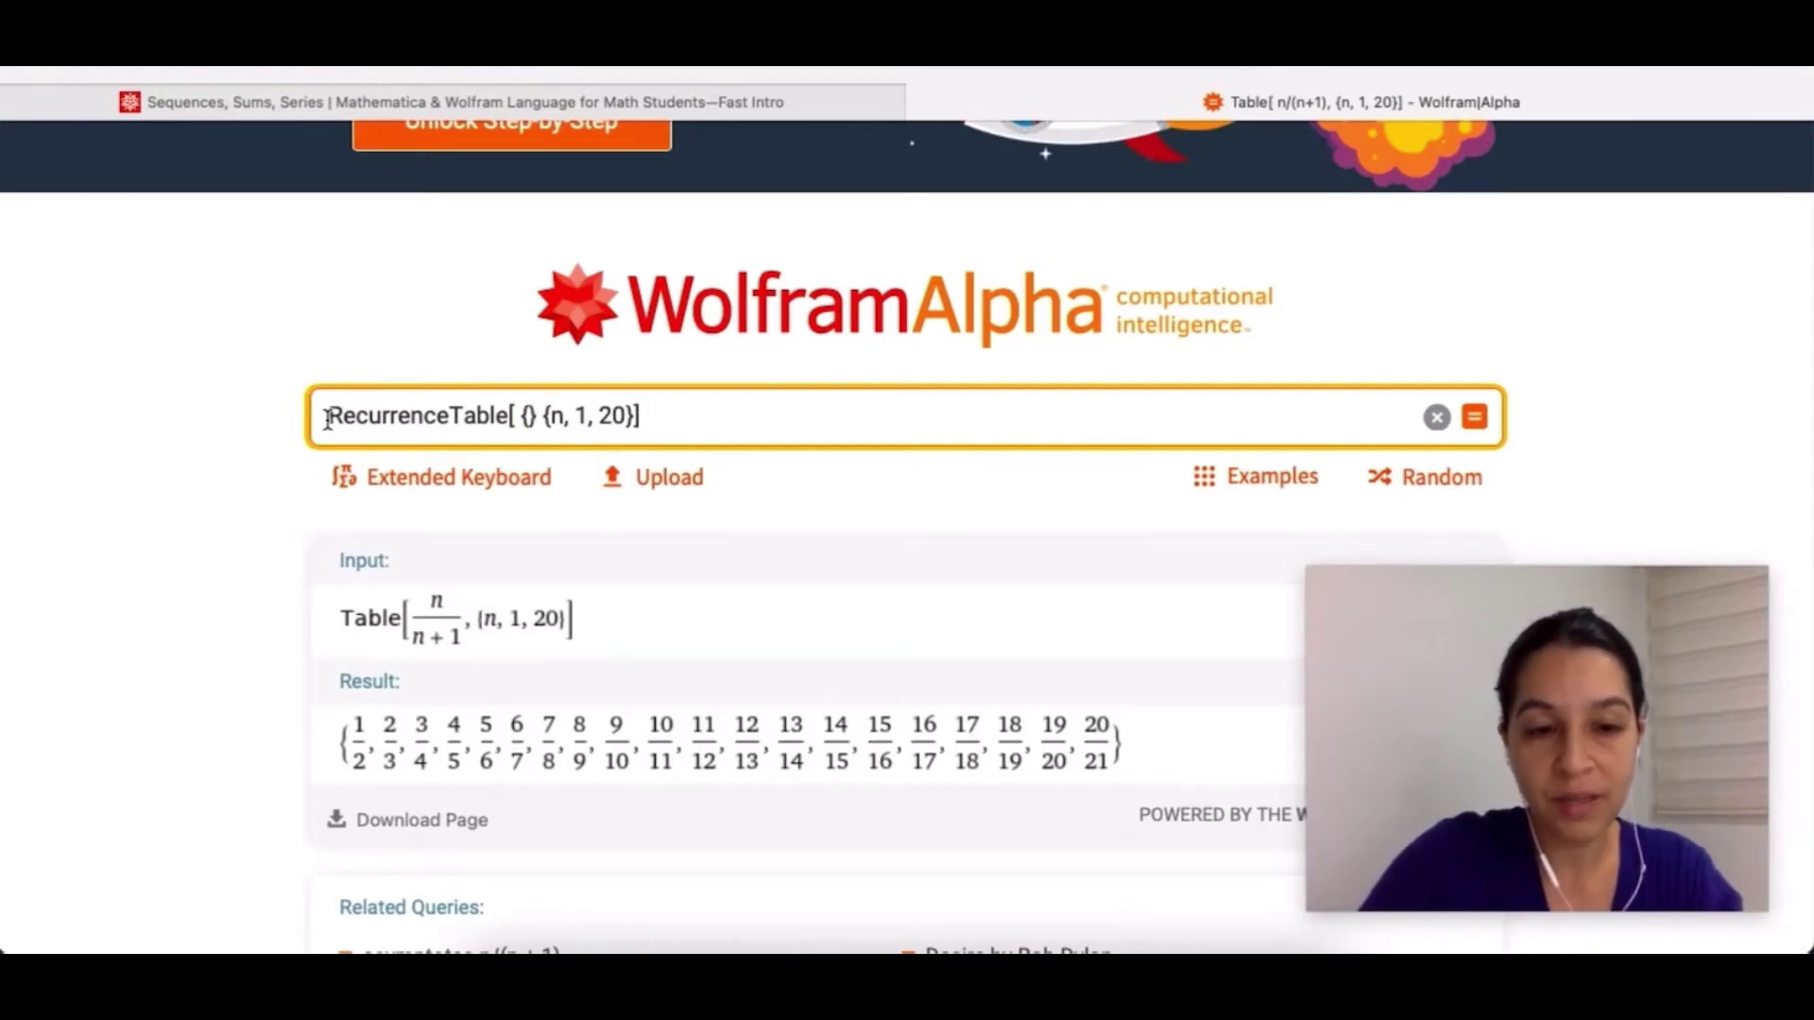
{"action": "type", "text": "a"}
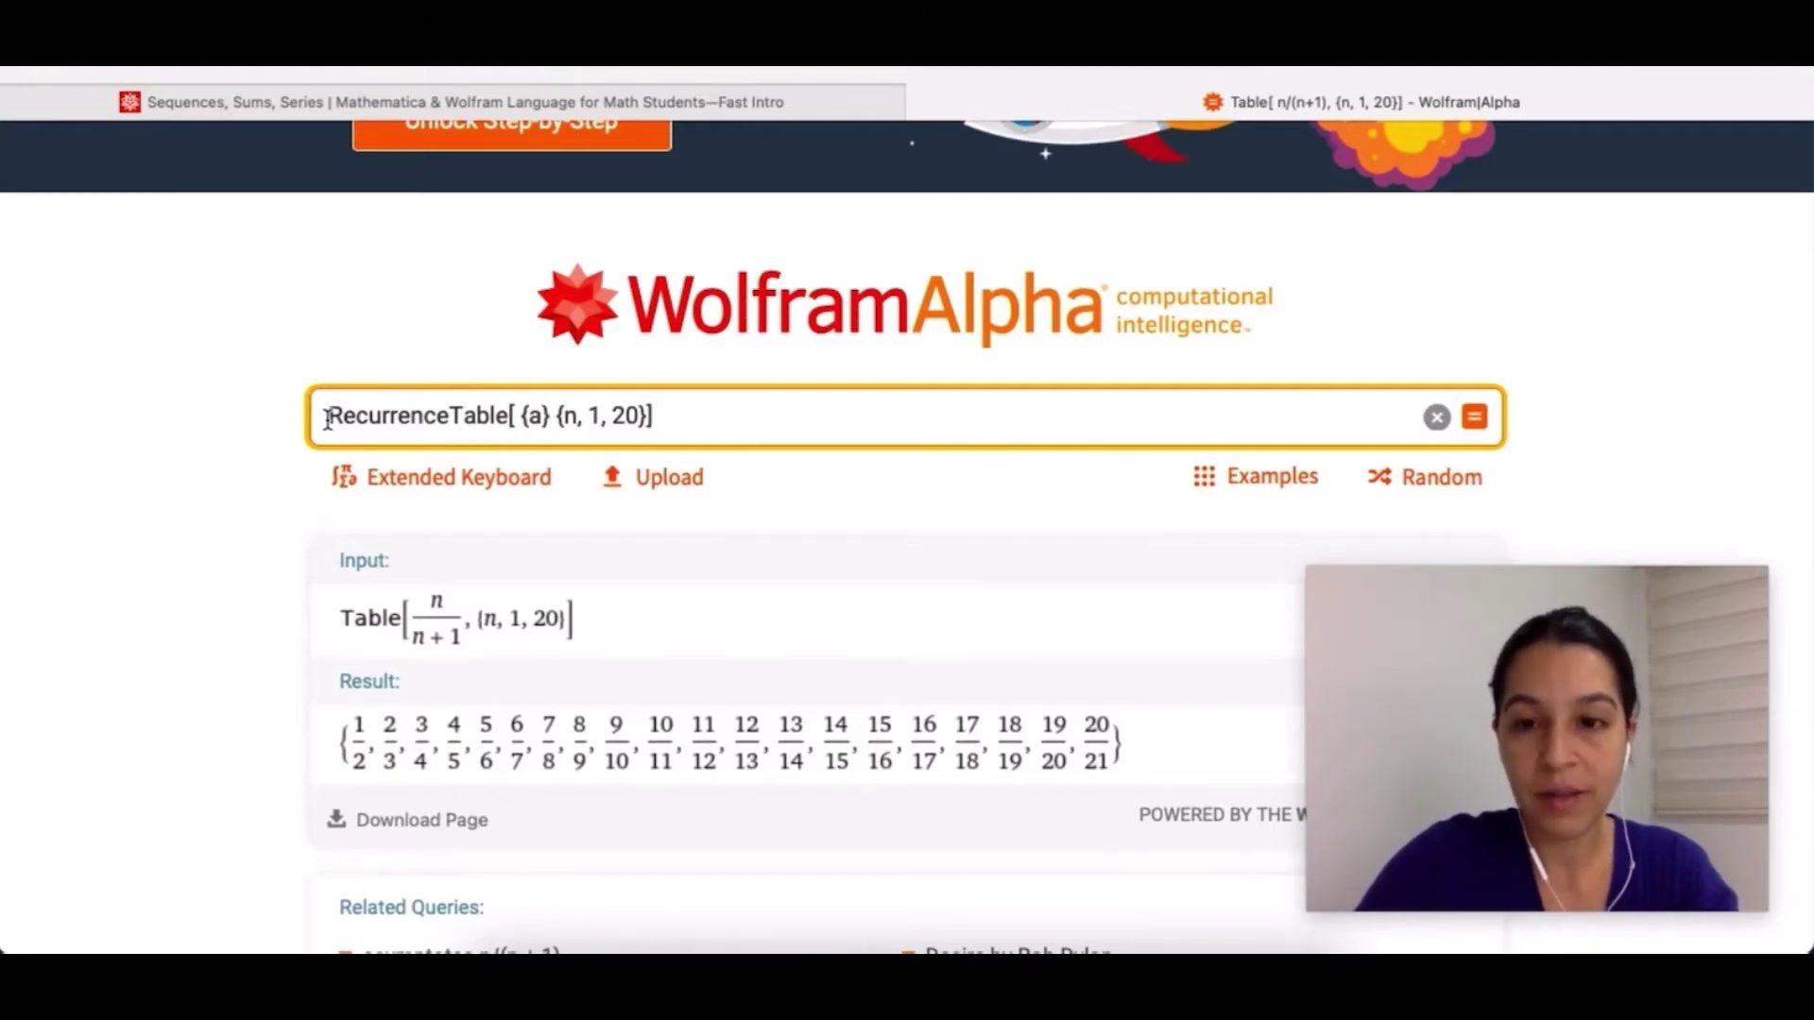
{"action": "type", "text": "[n"}
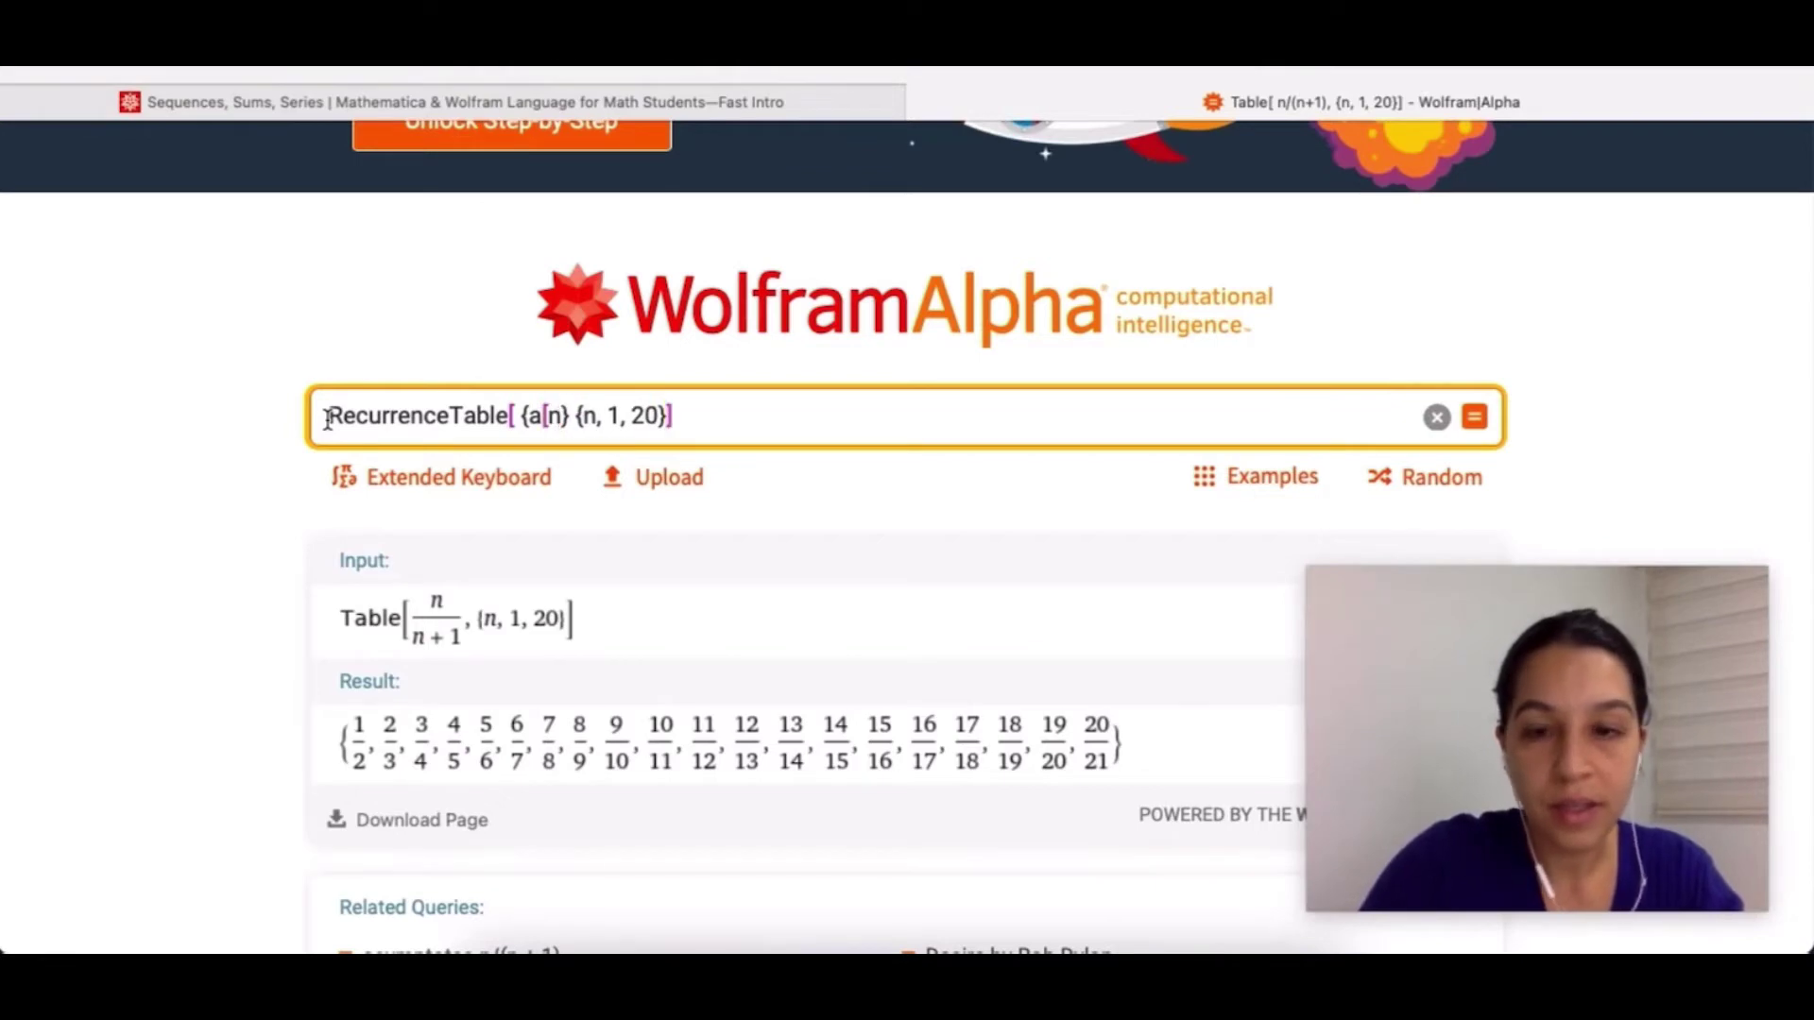
{"action": "type", "text": "]="}
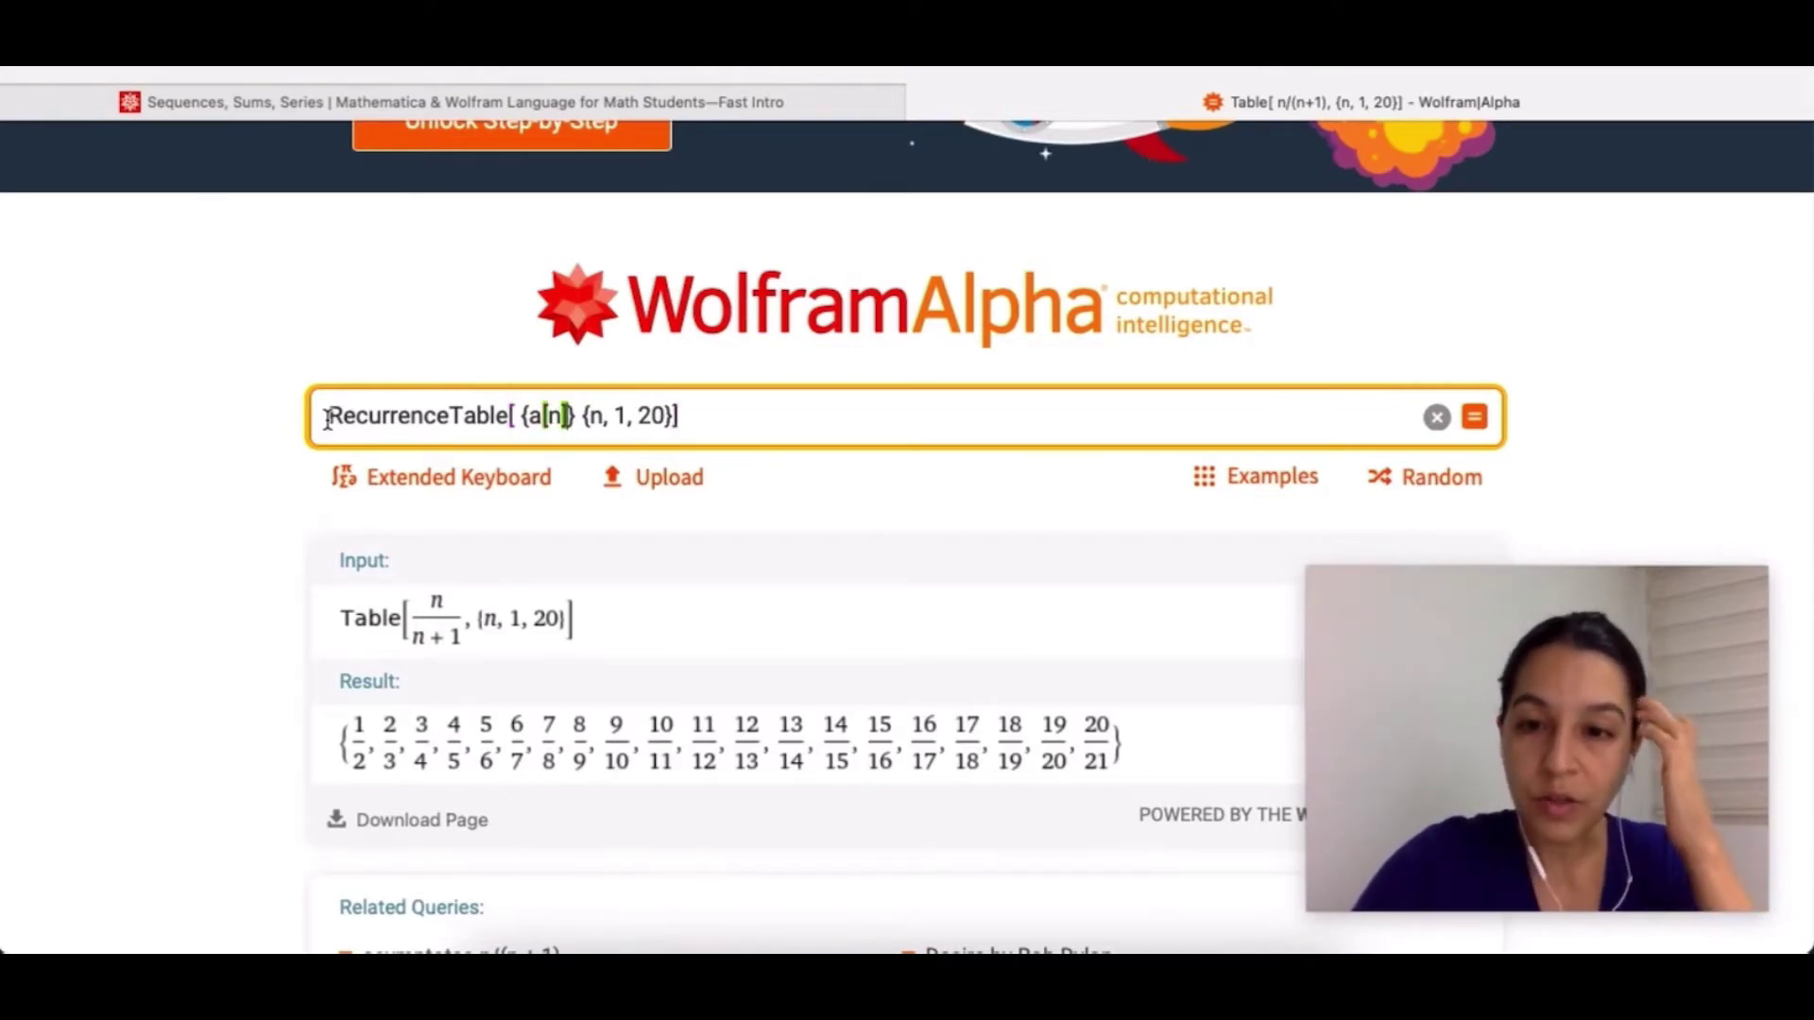
{"action": "type", "text": "="}
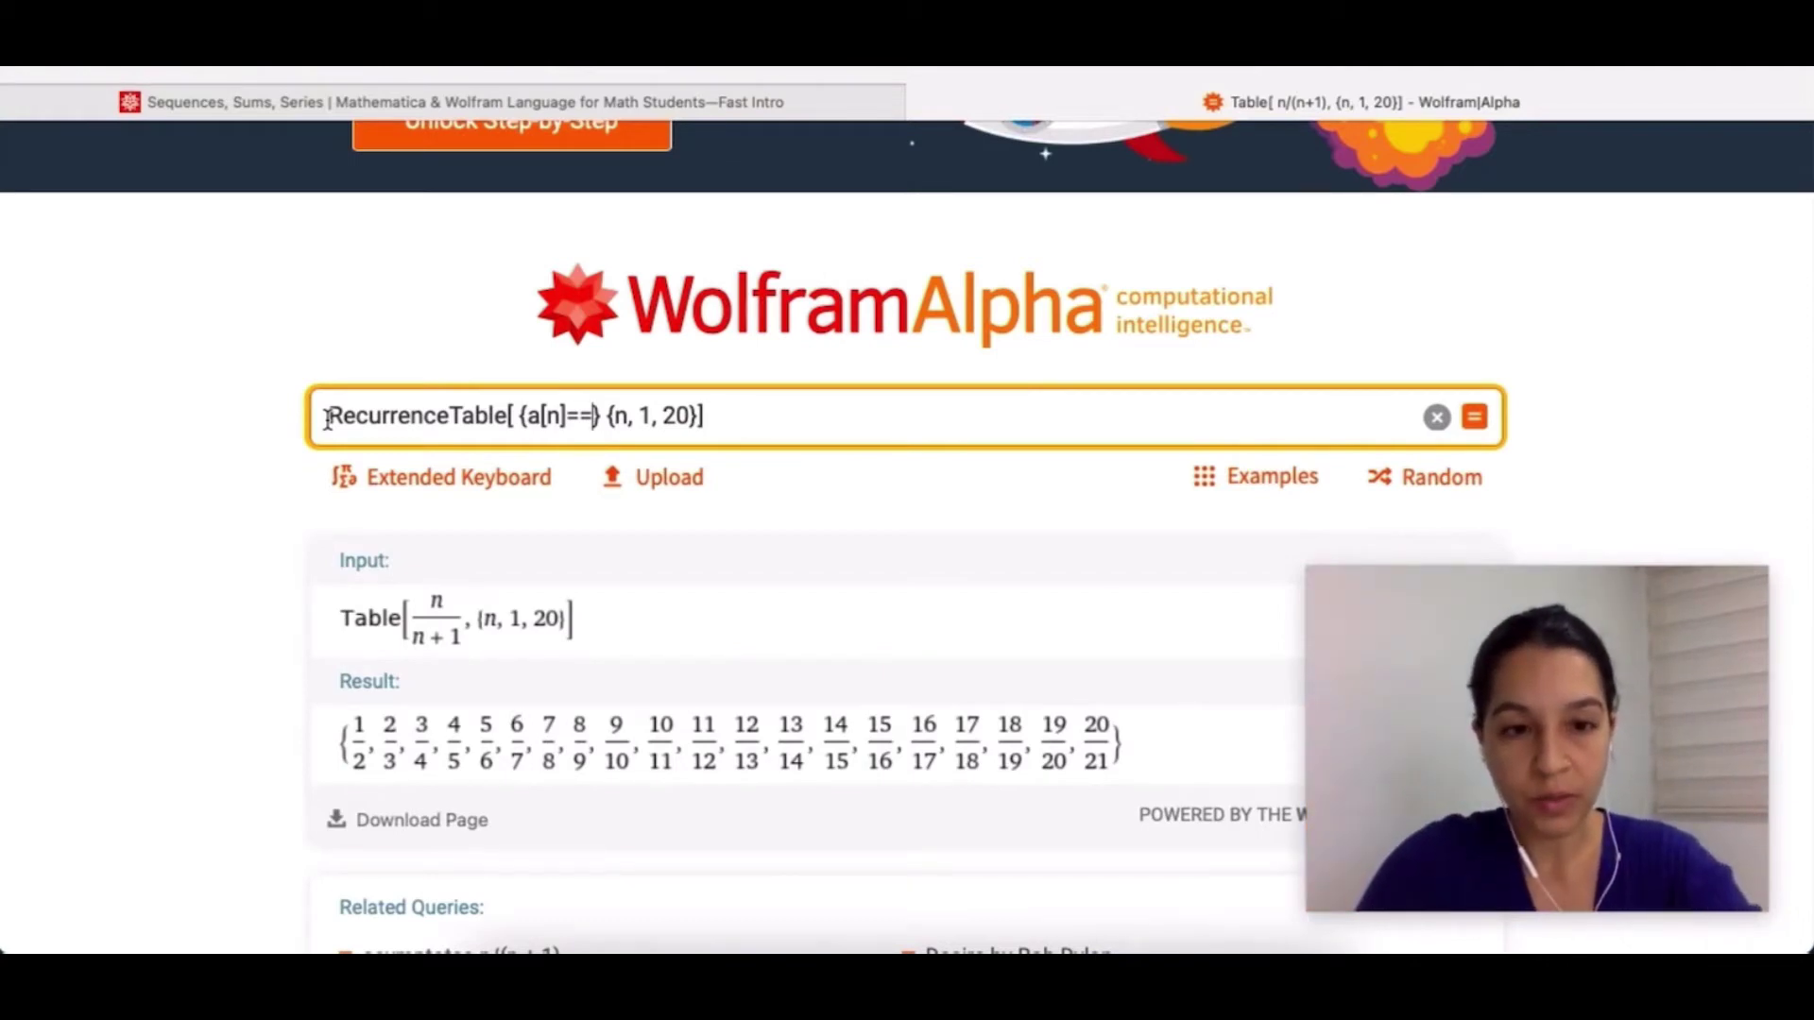
{"action": "type", "text": "2"}
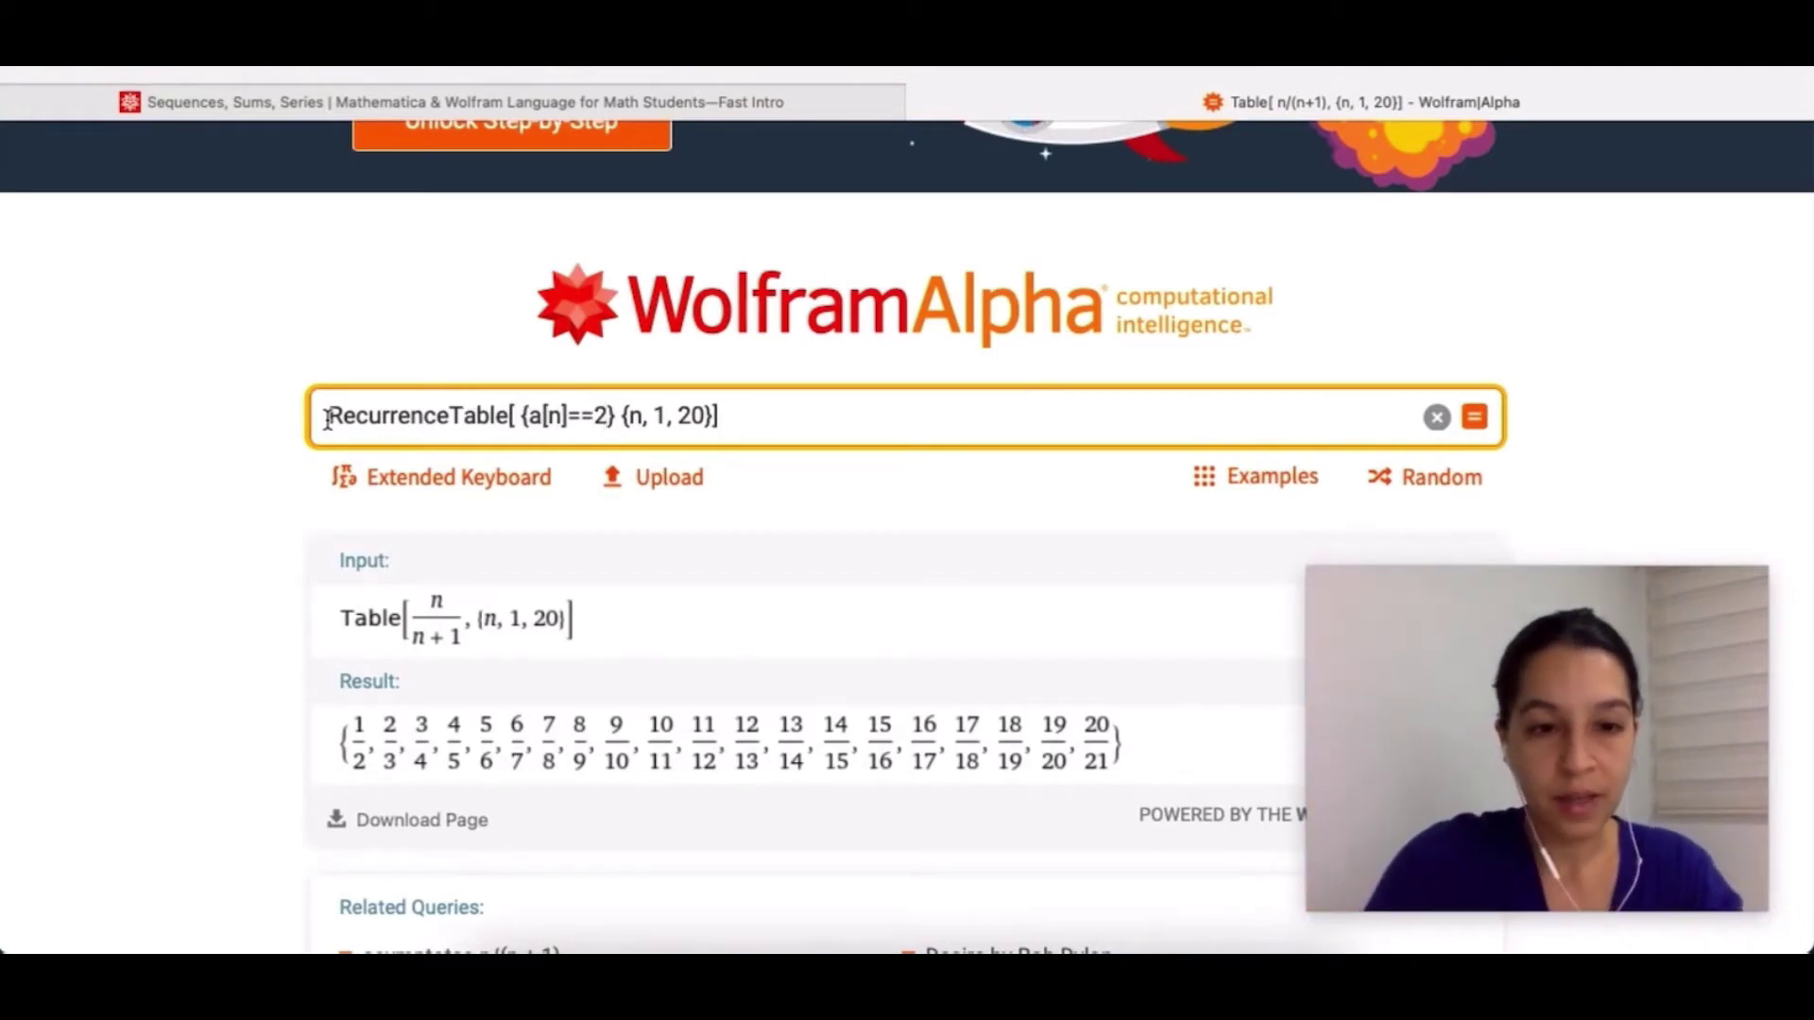
{"action": "type", "text": "a[]"}
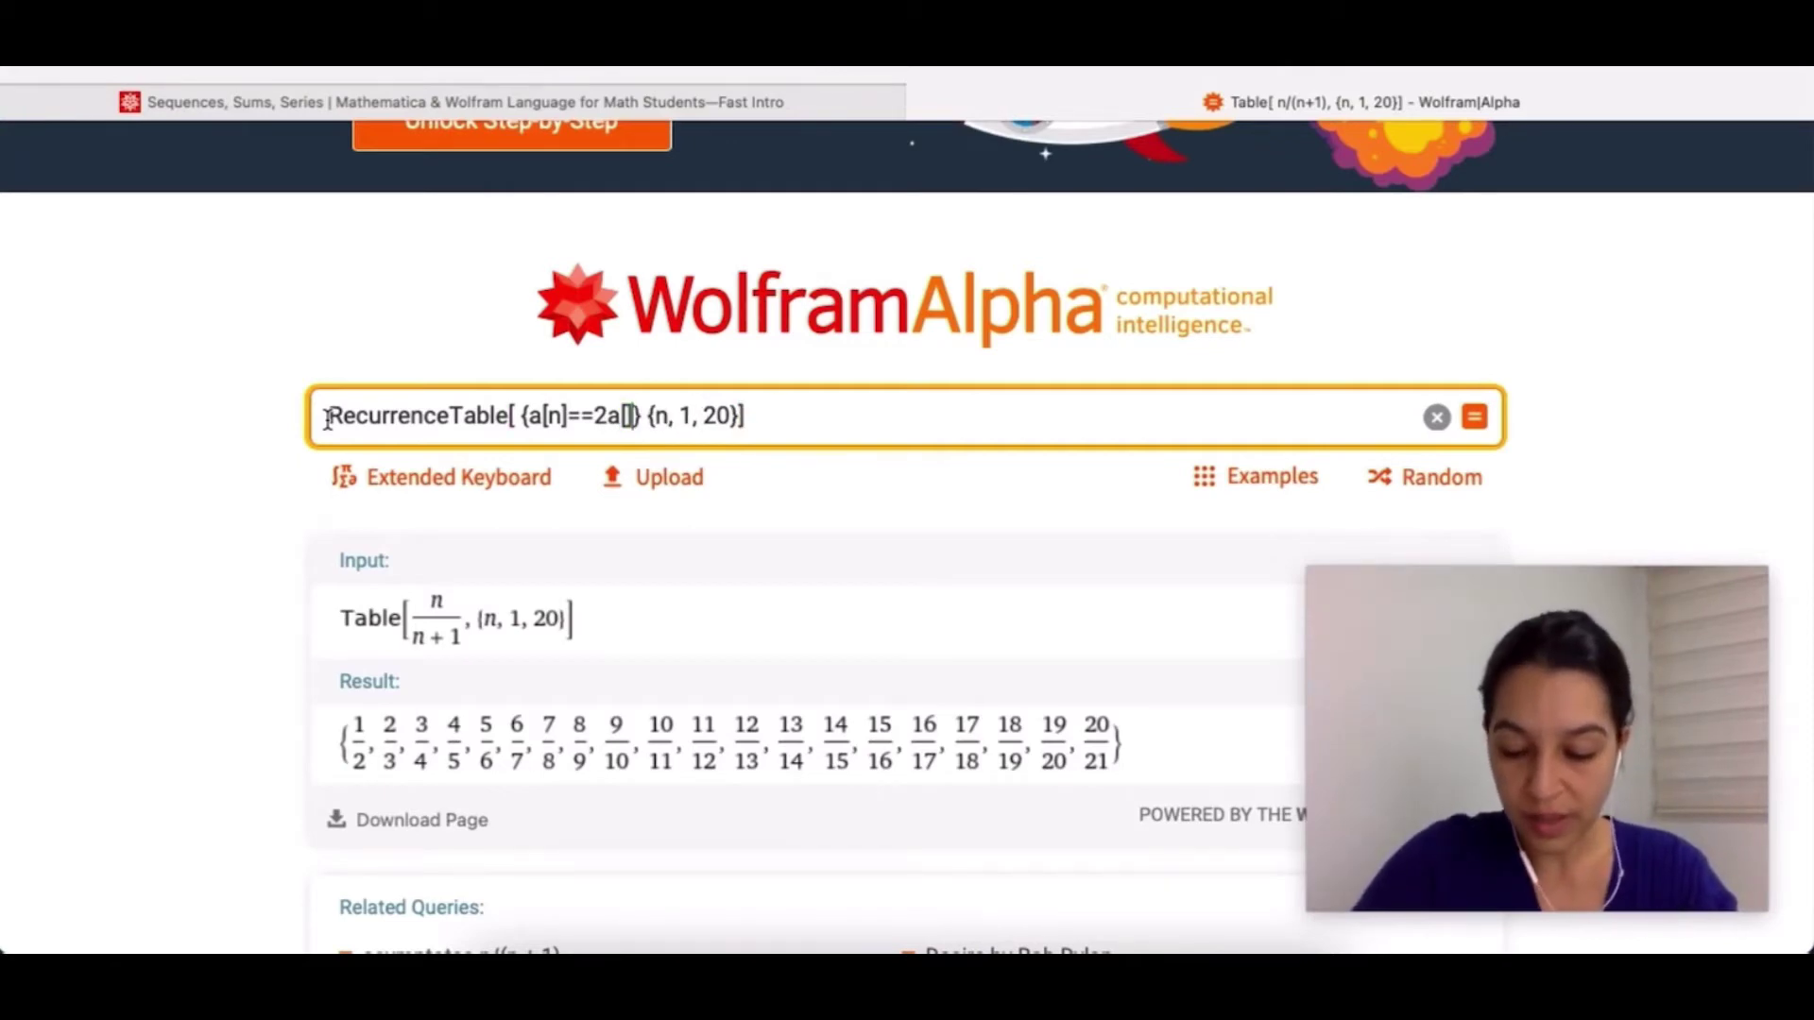
{"action": "type", "text": "n"}
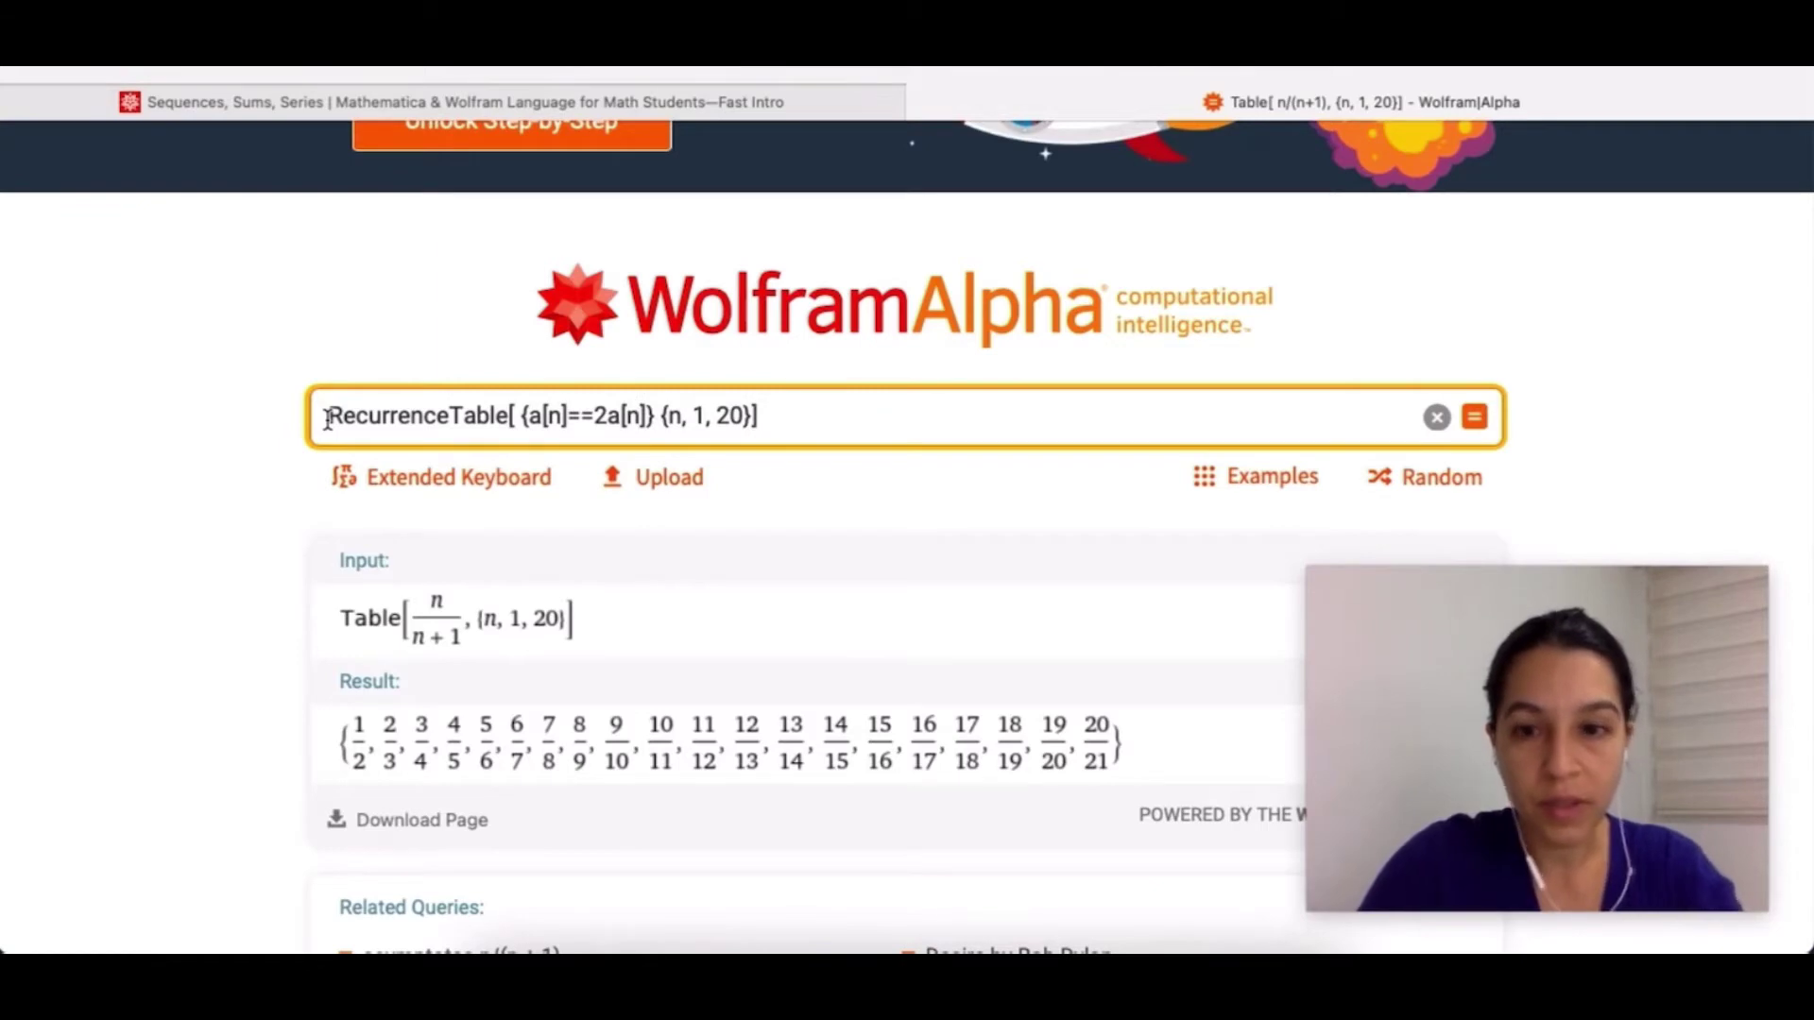
{"action": "type", "text": "-1"}
{"action": "key", "text": "Right"}
{"action": "key", "text": "Right"}
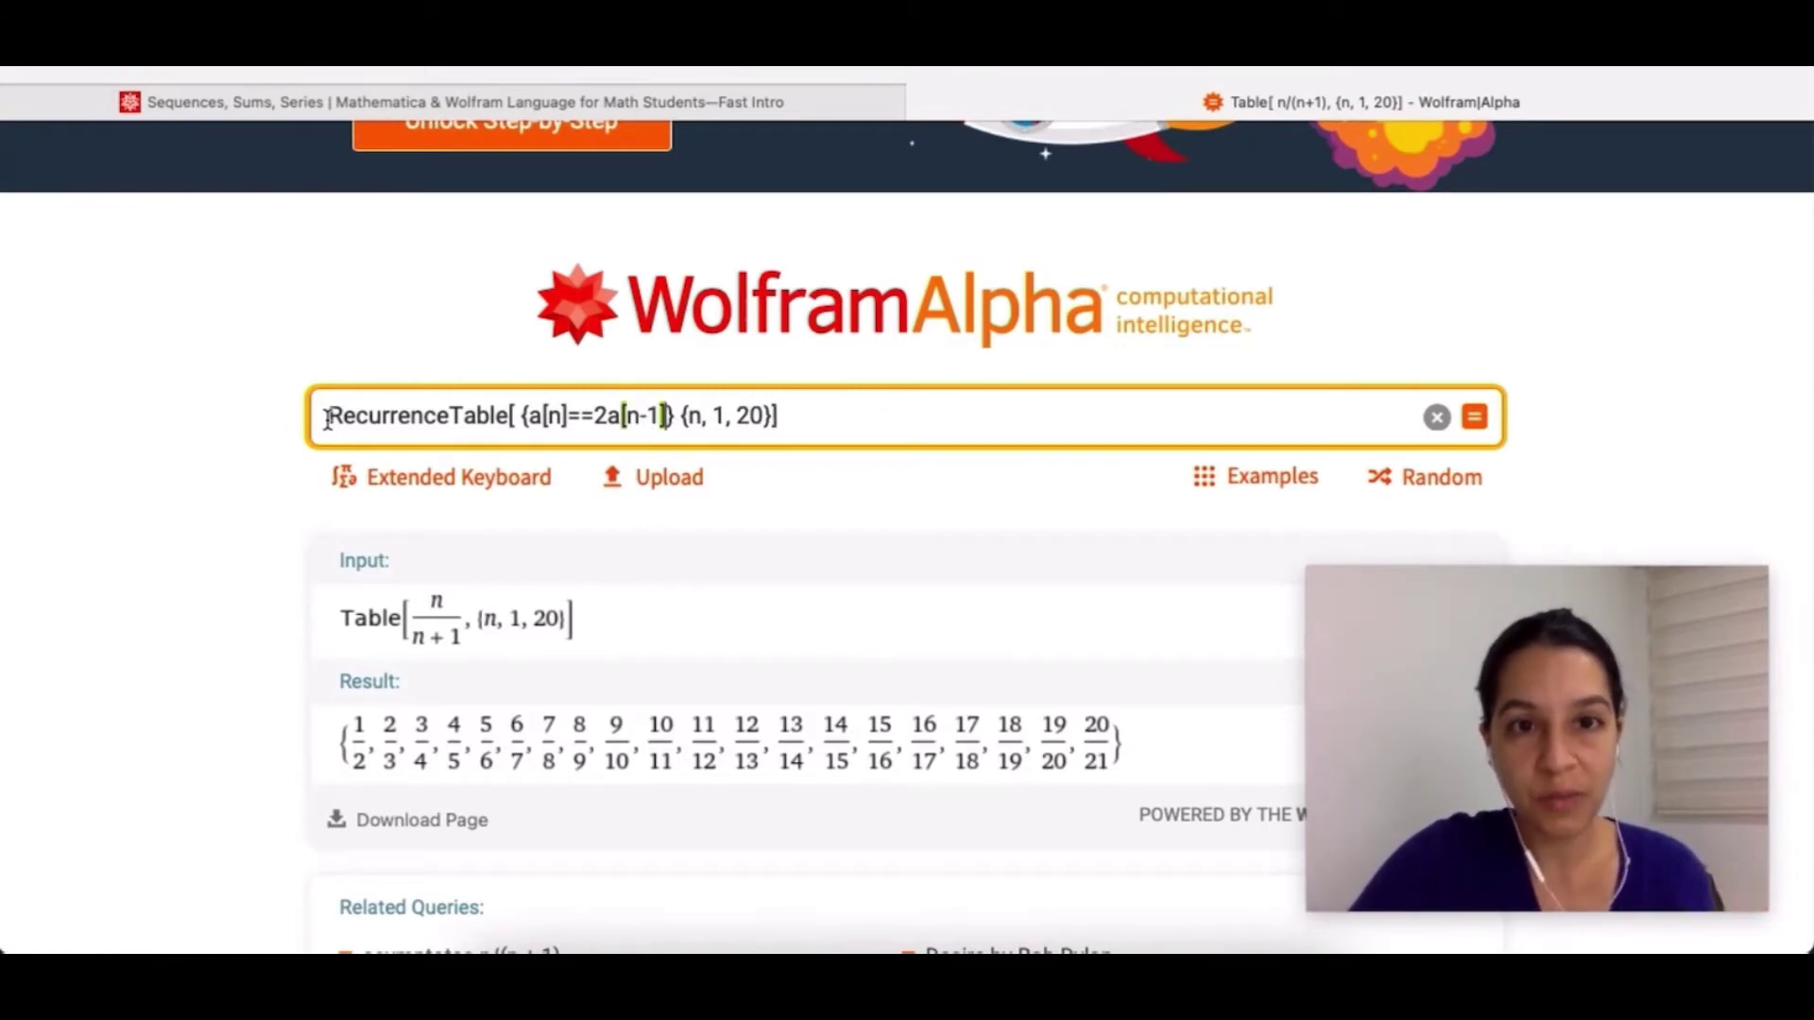
{"action": "type", "text": ","}
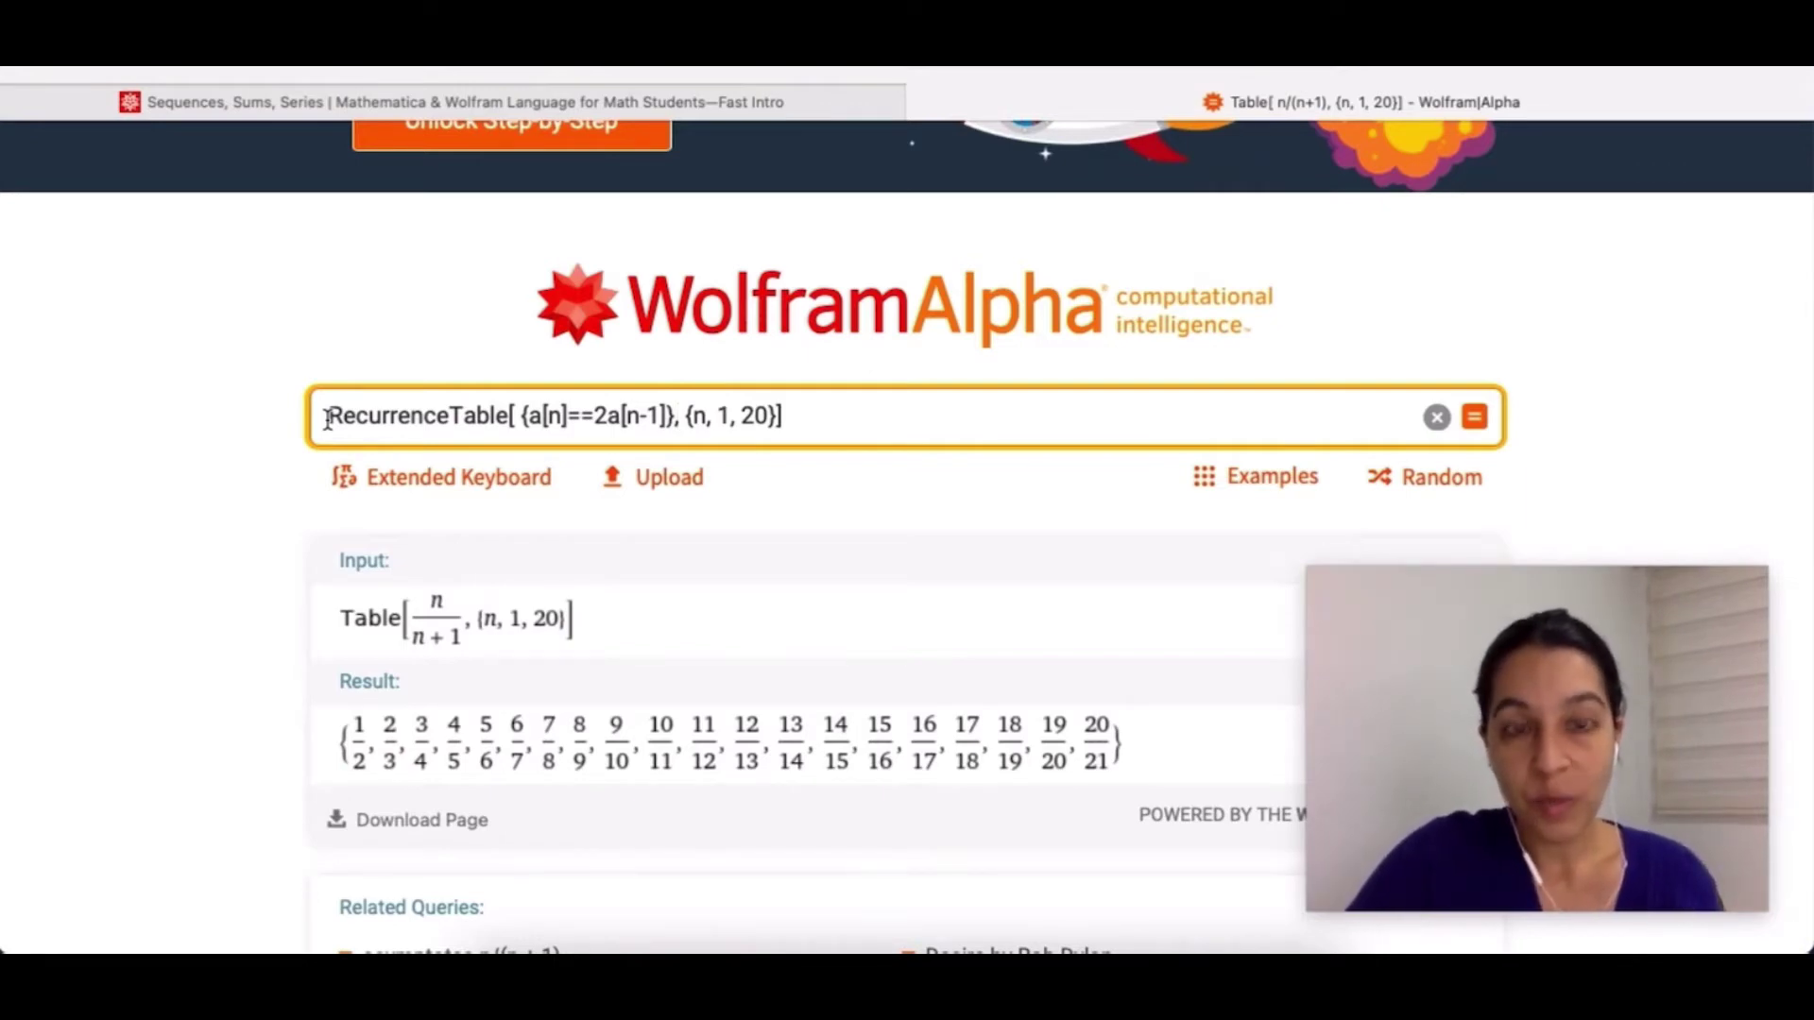
{"action": "key", "text": "Right"}
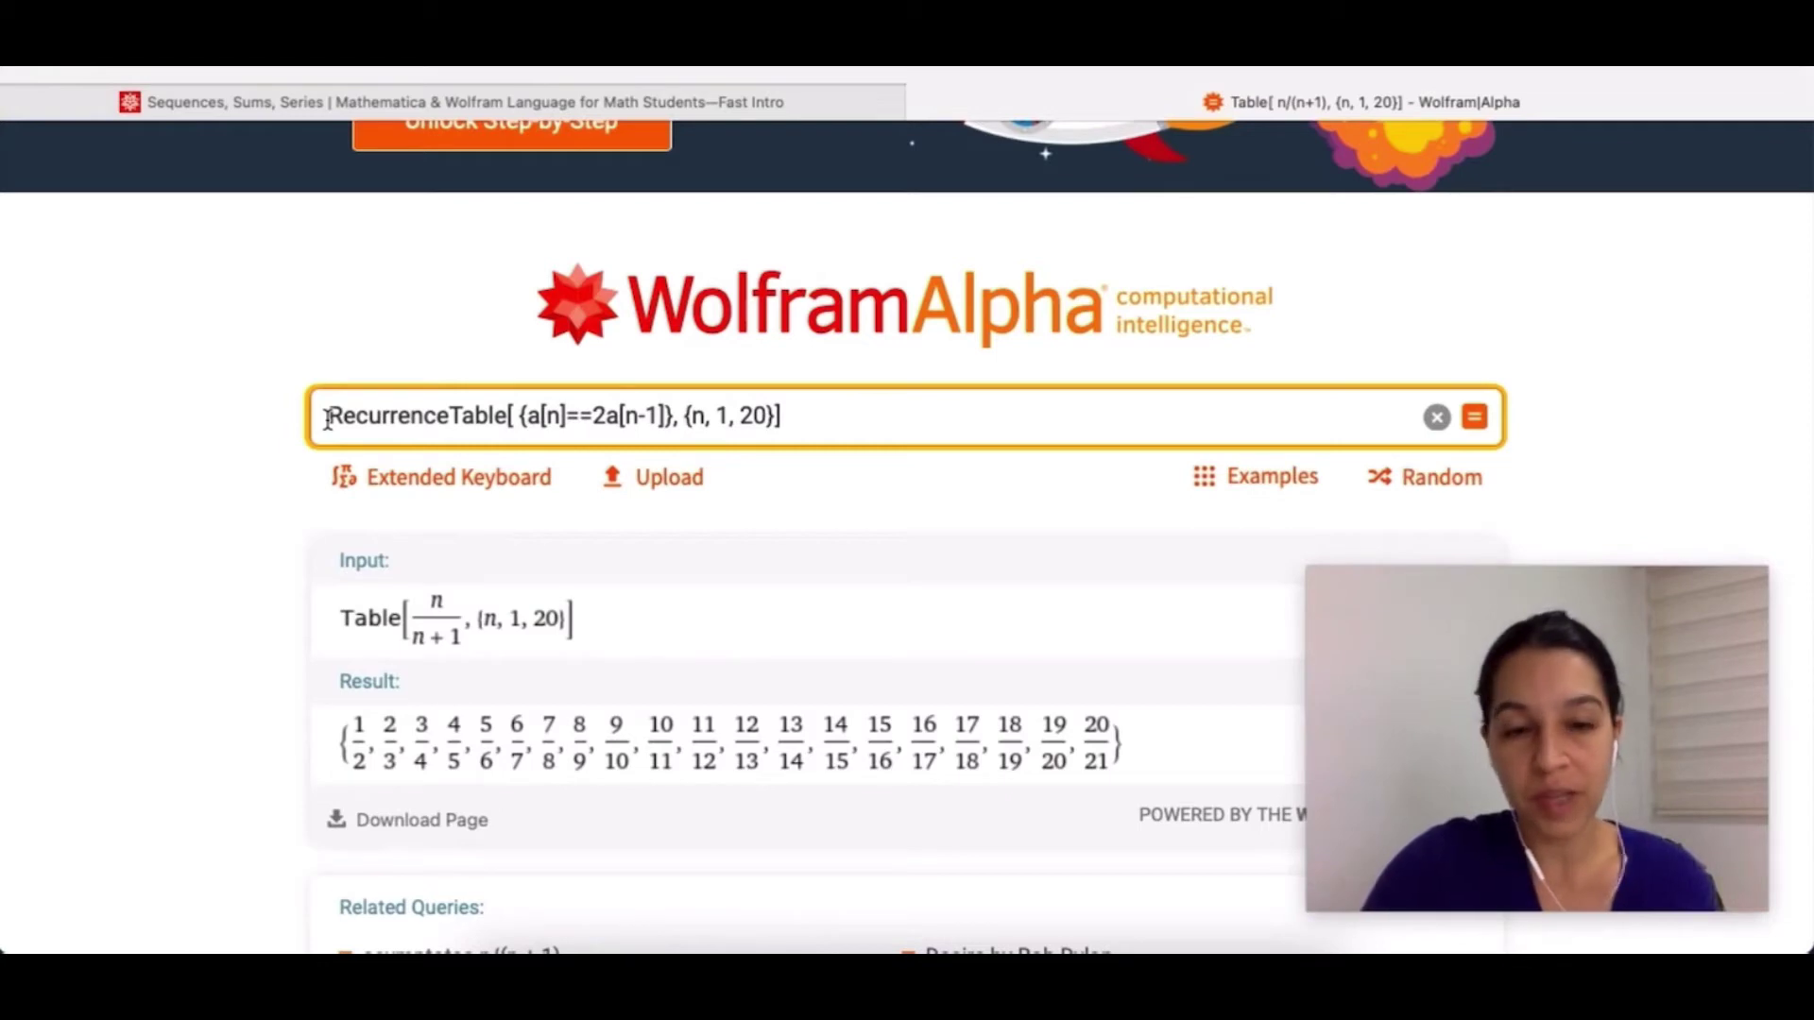
Step: Insert the initial condition a[1]==1 with a comma between the braced recurrence and the range in RecurrenceTable
{"action": "type", "text": "a[n-1]}"}
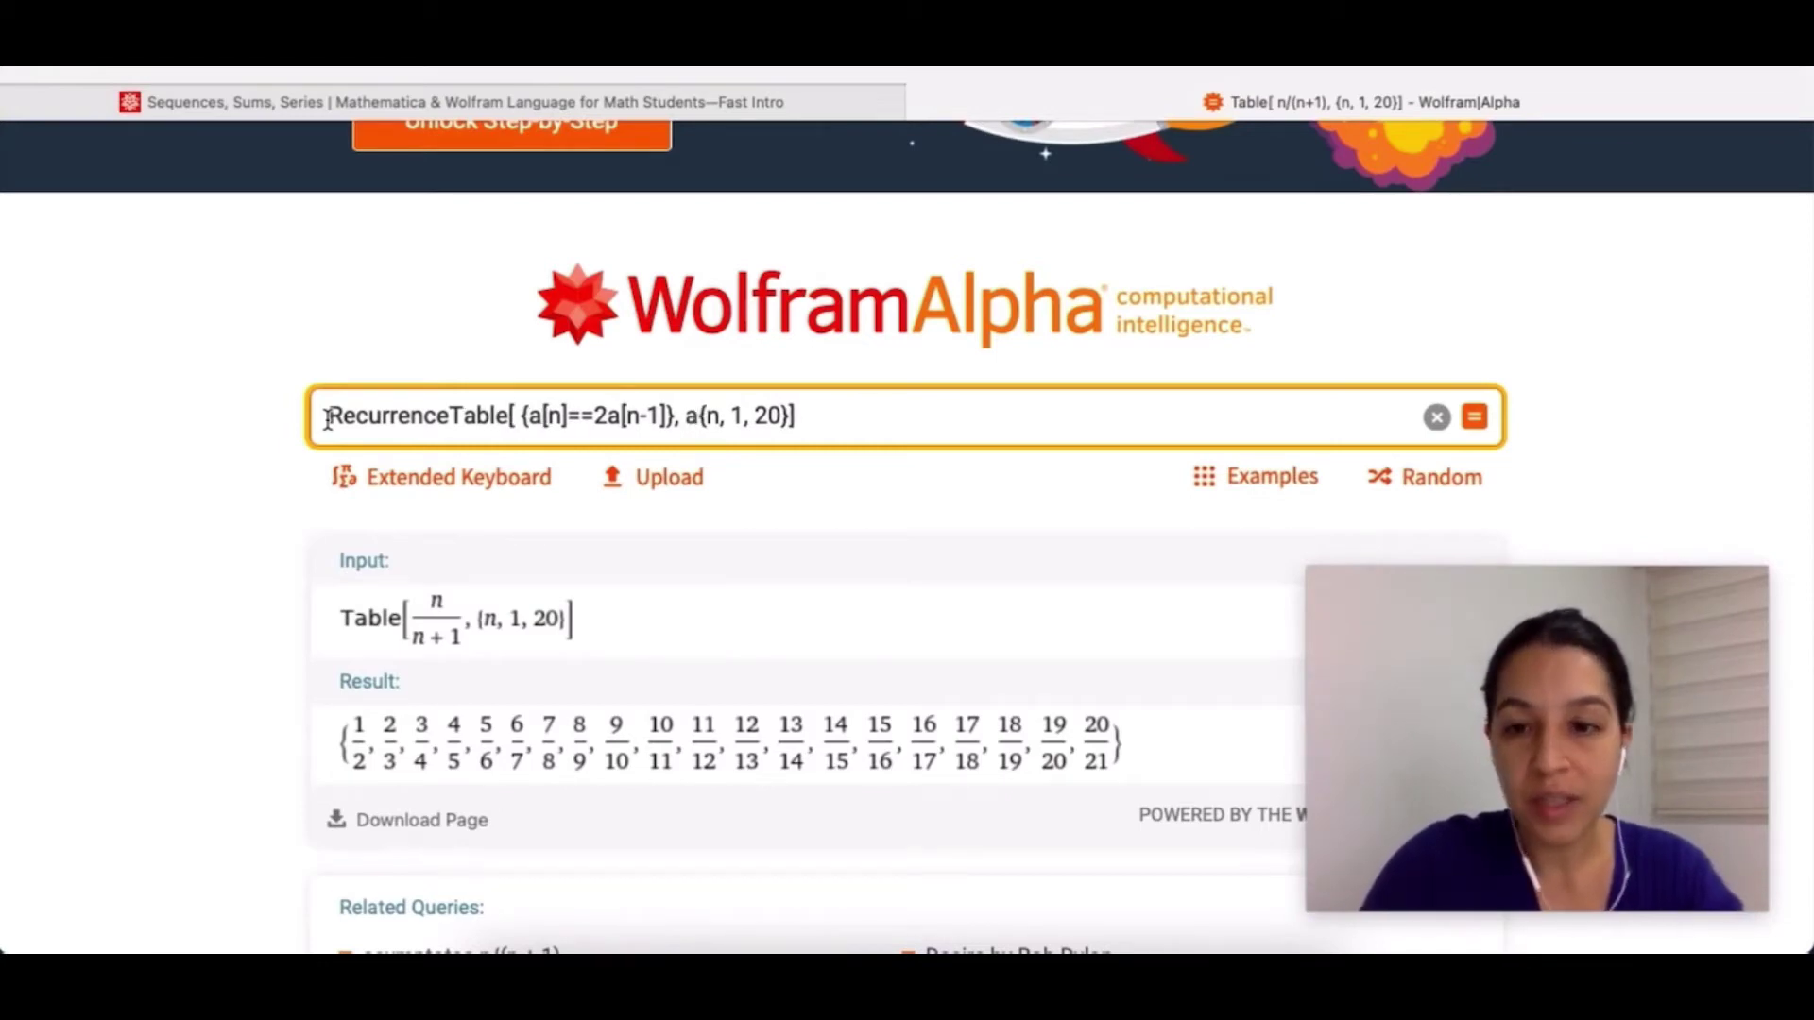
{"action": "type", "text": ", a[1"}
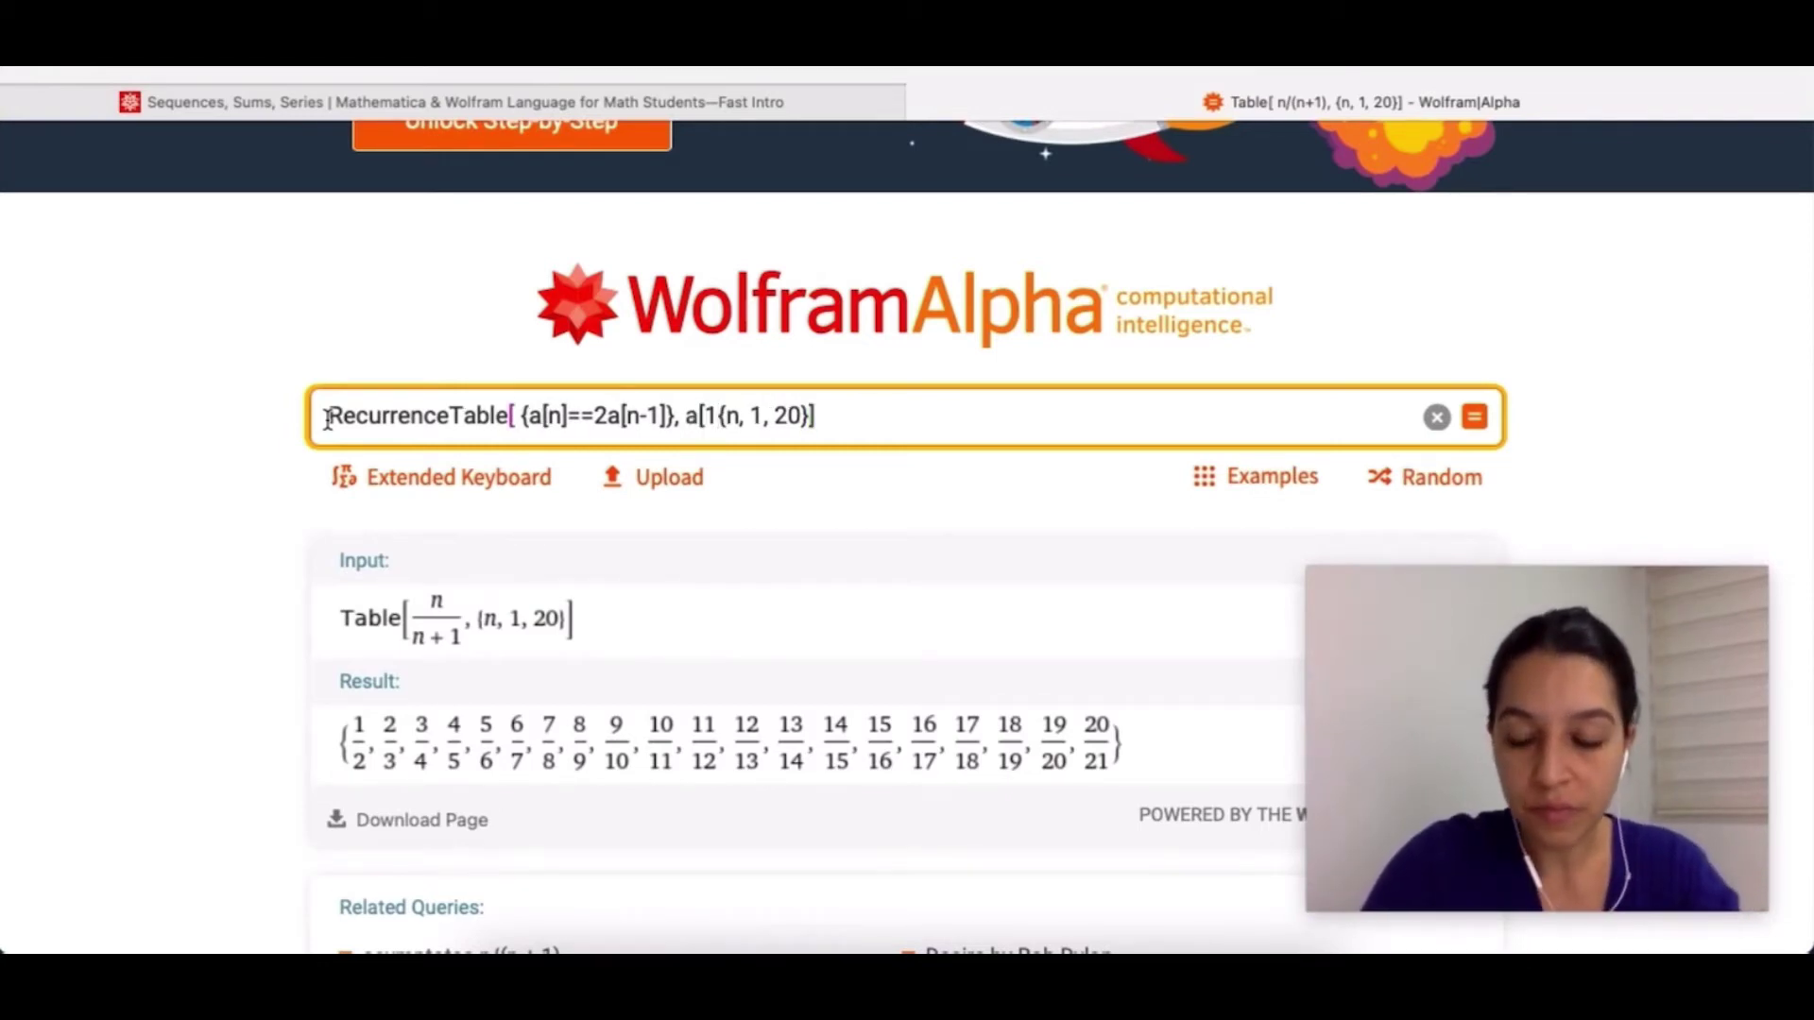
{"action": "type", "text": "]"}
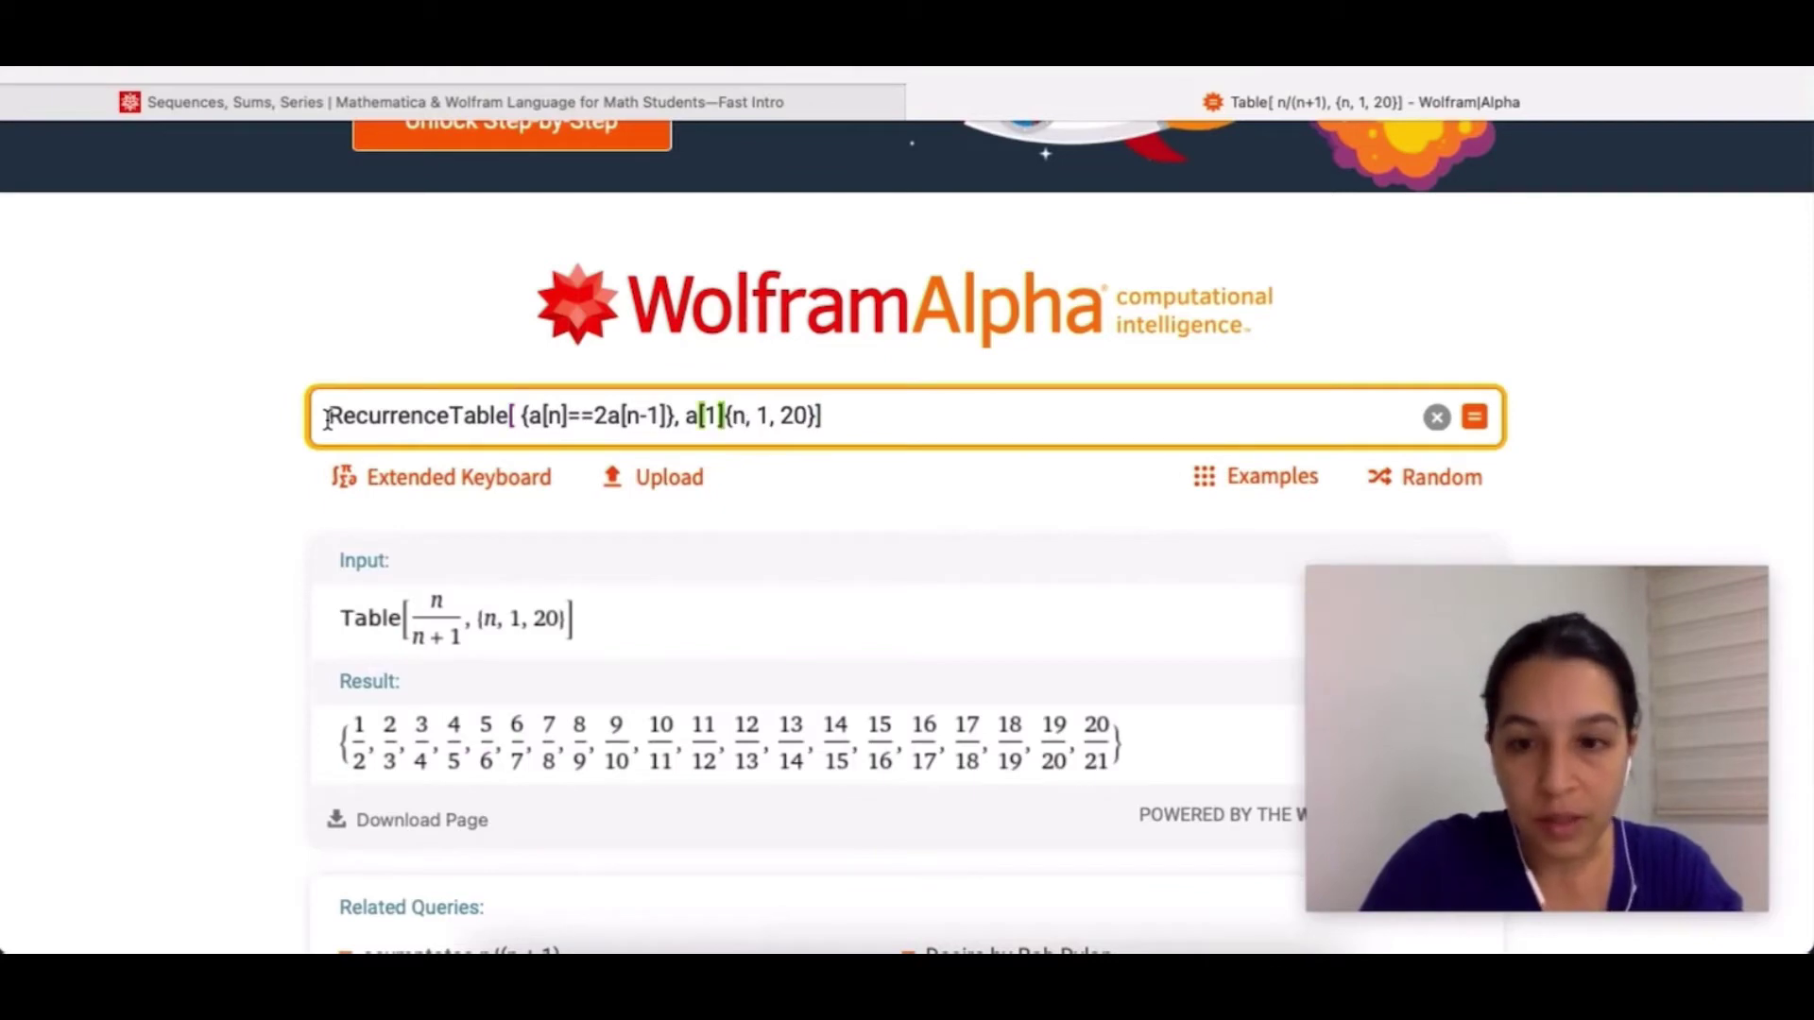
{"action": "type", "text": "=="}
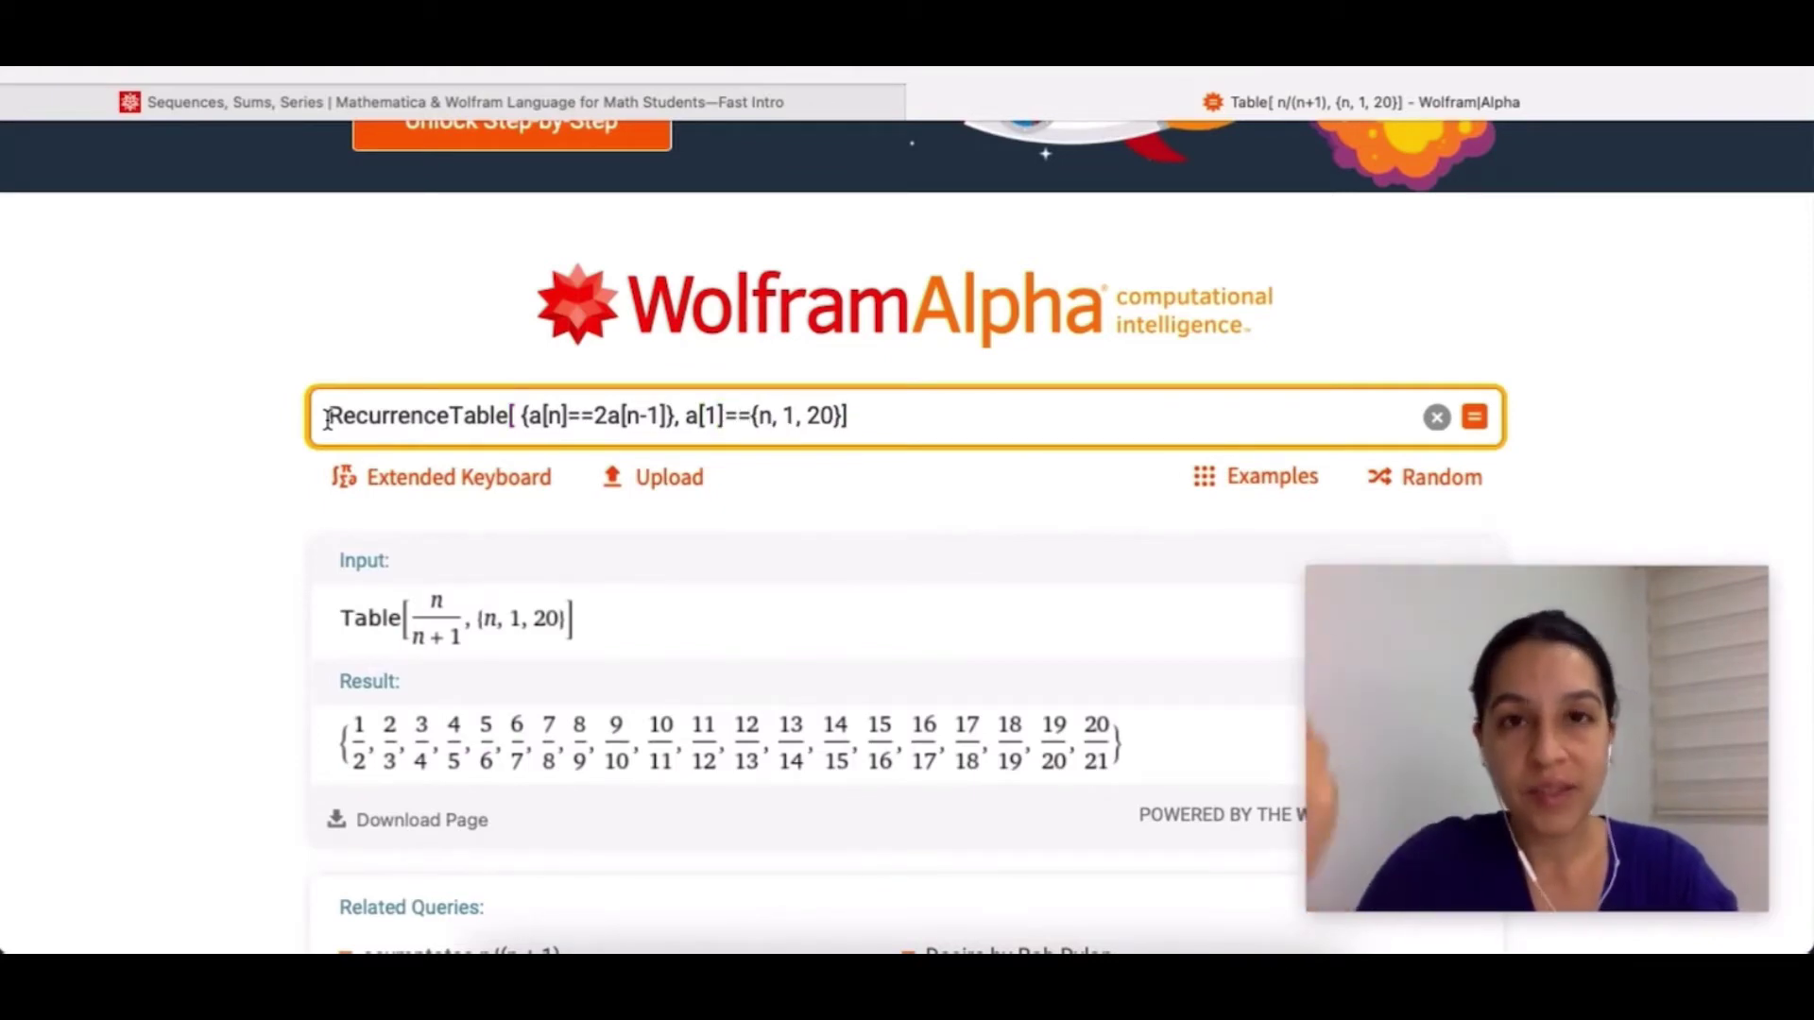
{"action": "type", "text": "1"}
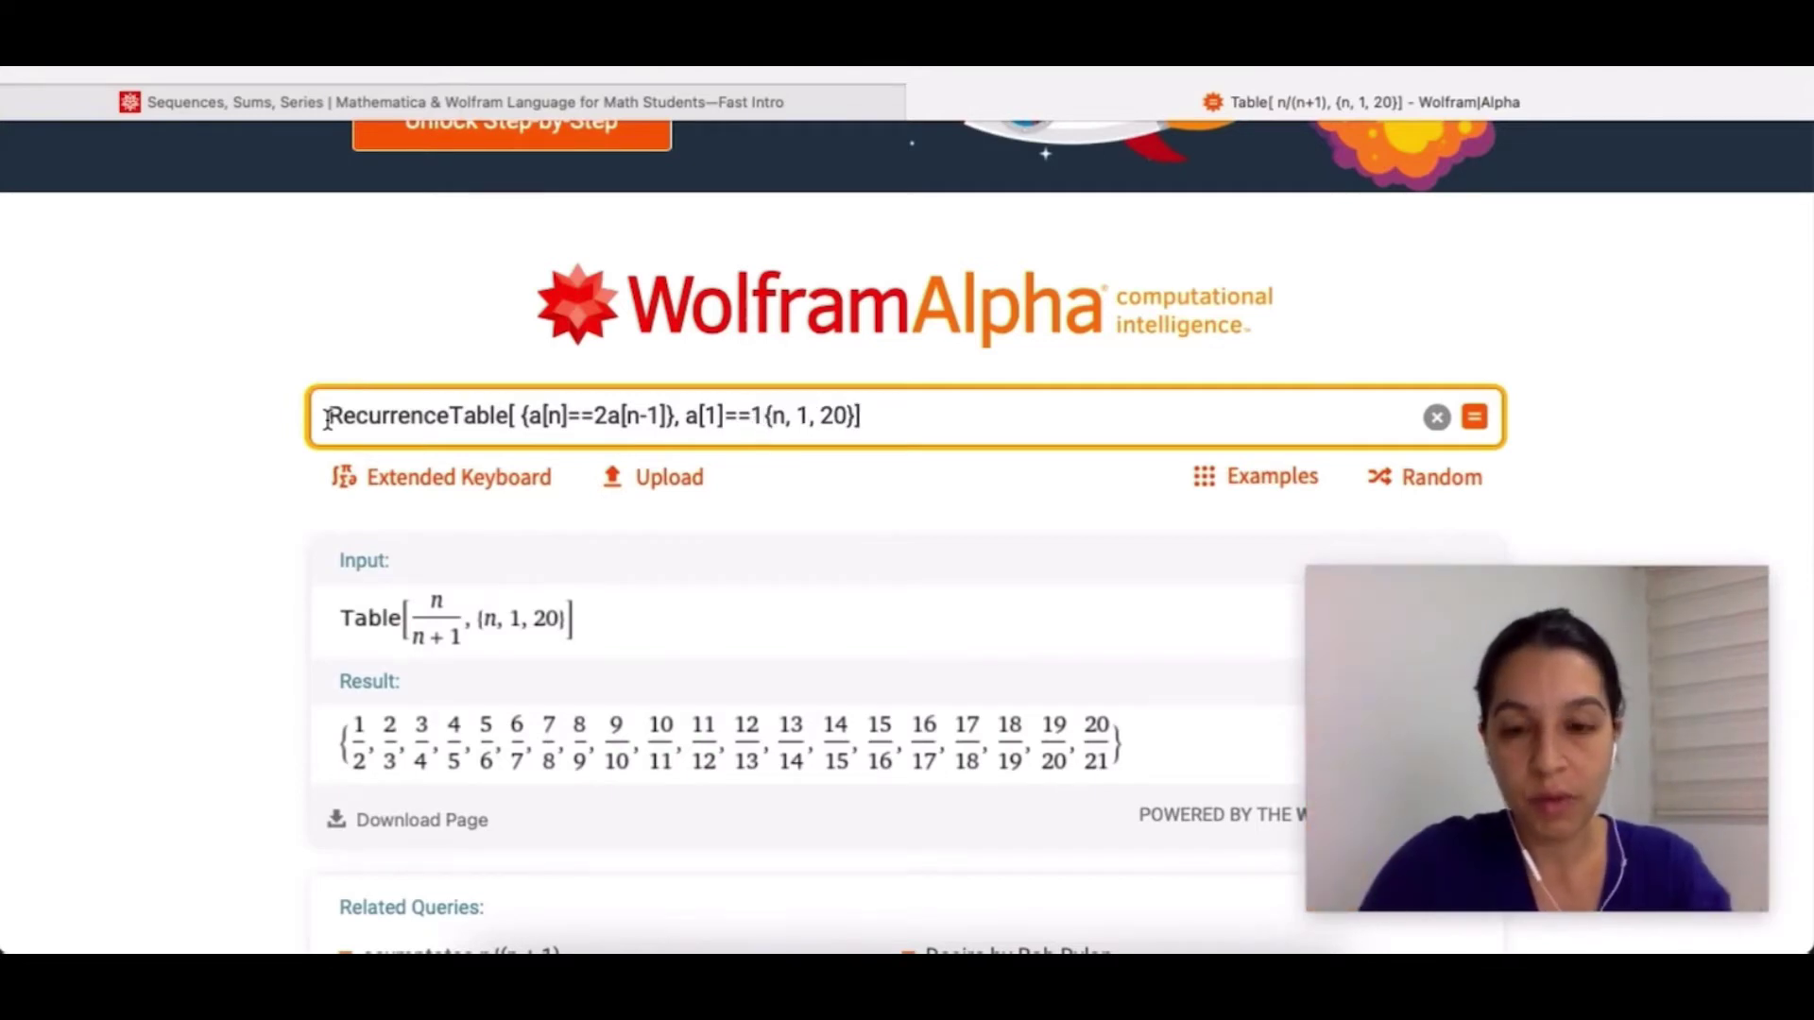
{"action": "type", "text": ","}
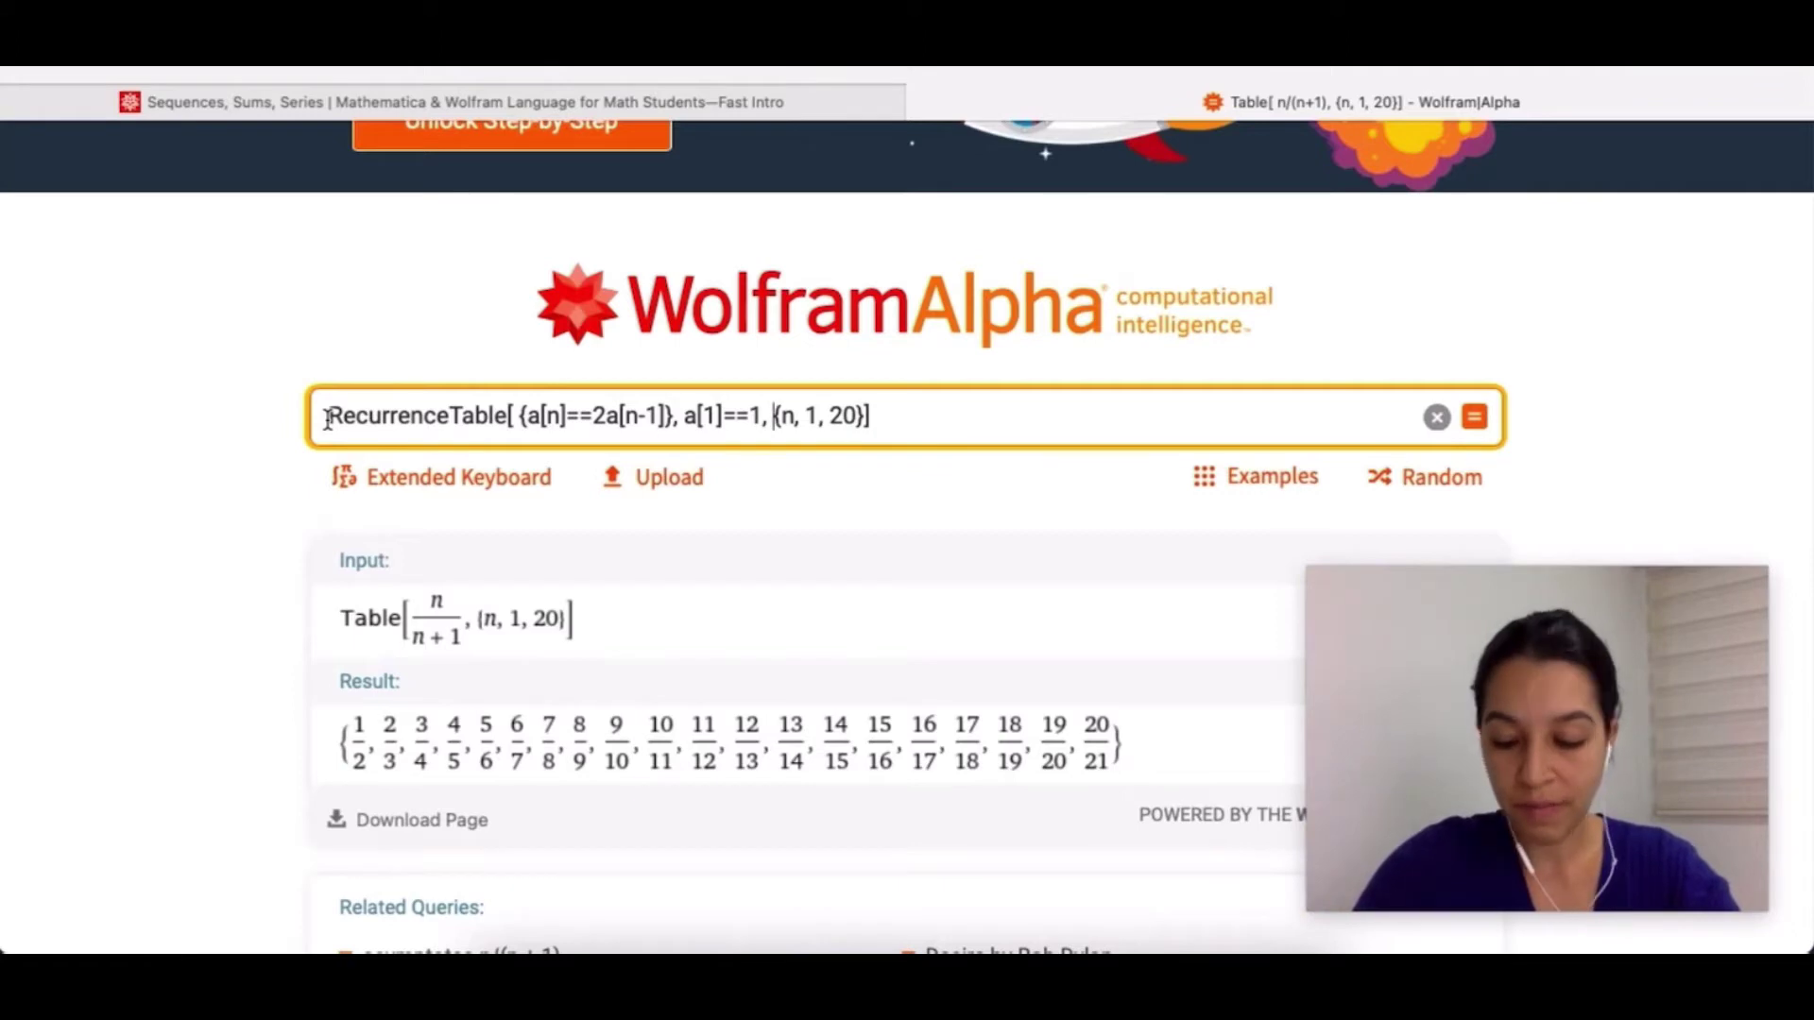
Step: Add a as the sequence-name argument, followed by a comma, before the range of n
{"action": "type", "text": "a"}
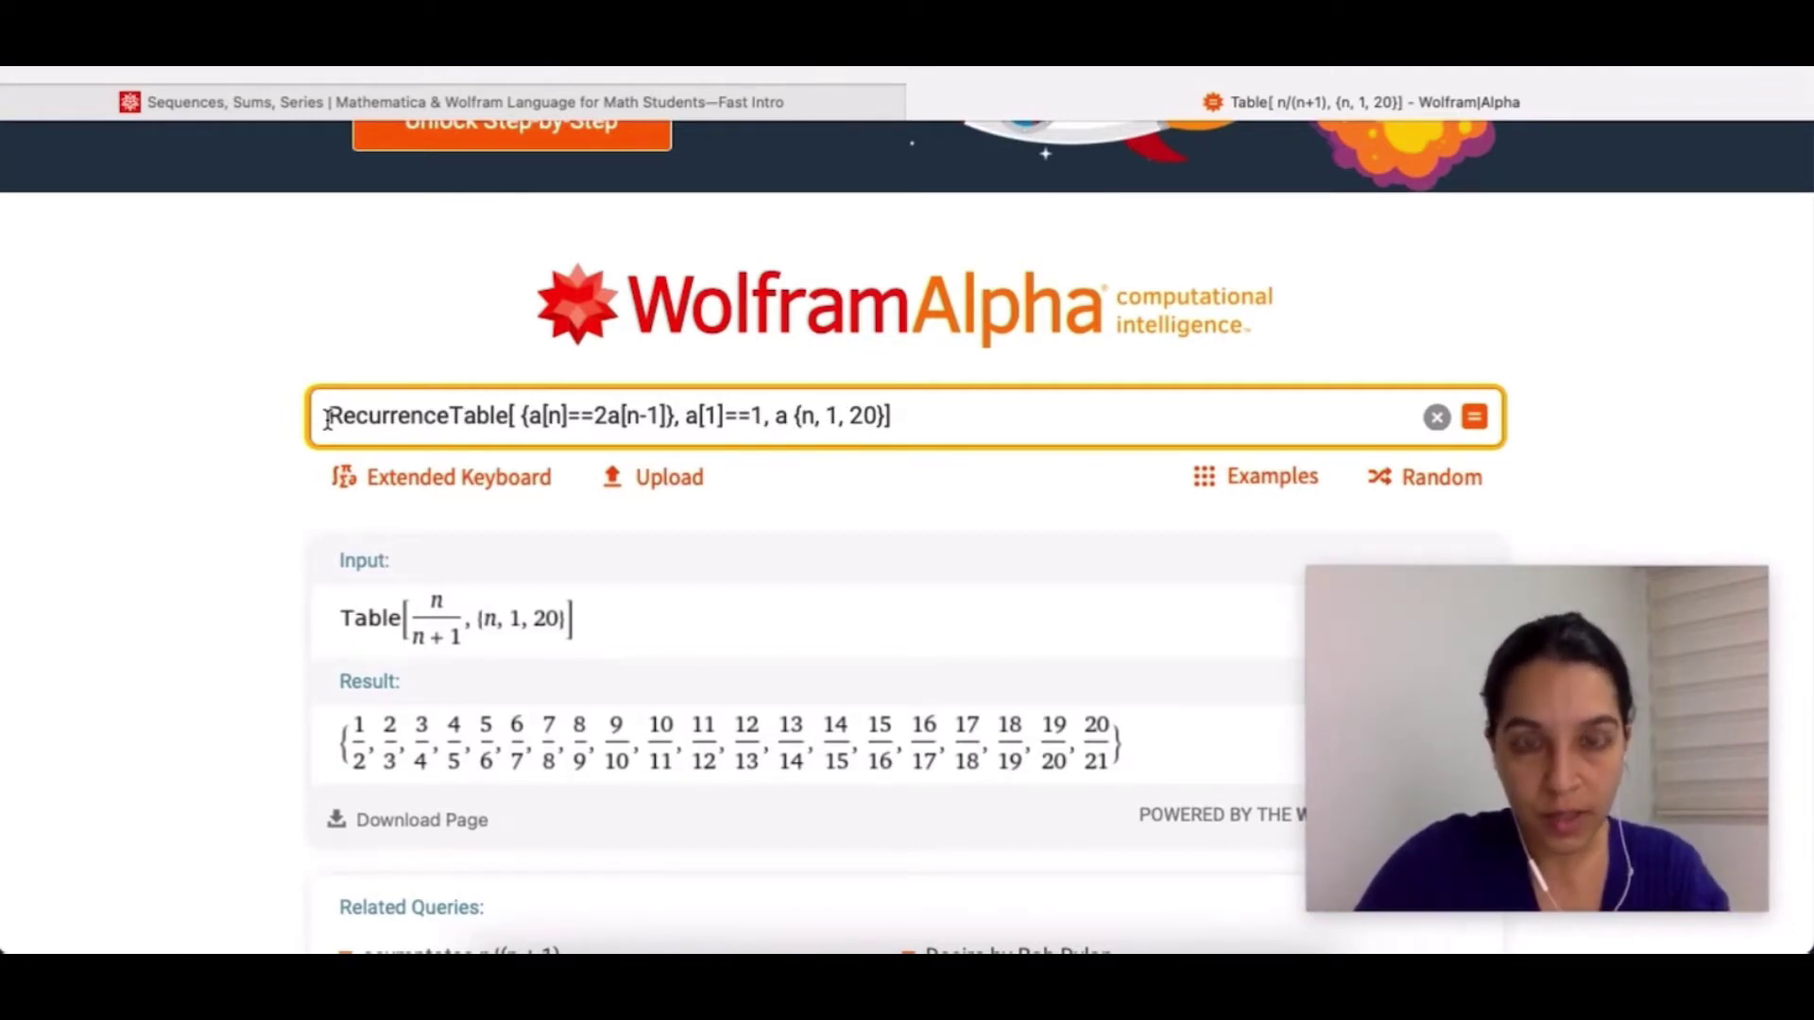
{"action": "key", "text": "BackSpace"}
{"action": "type", "text": ","}
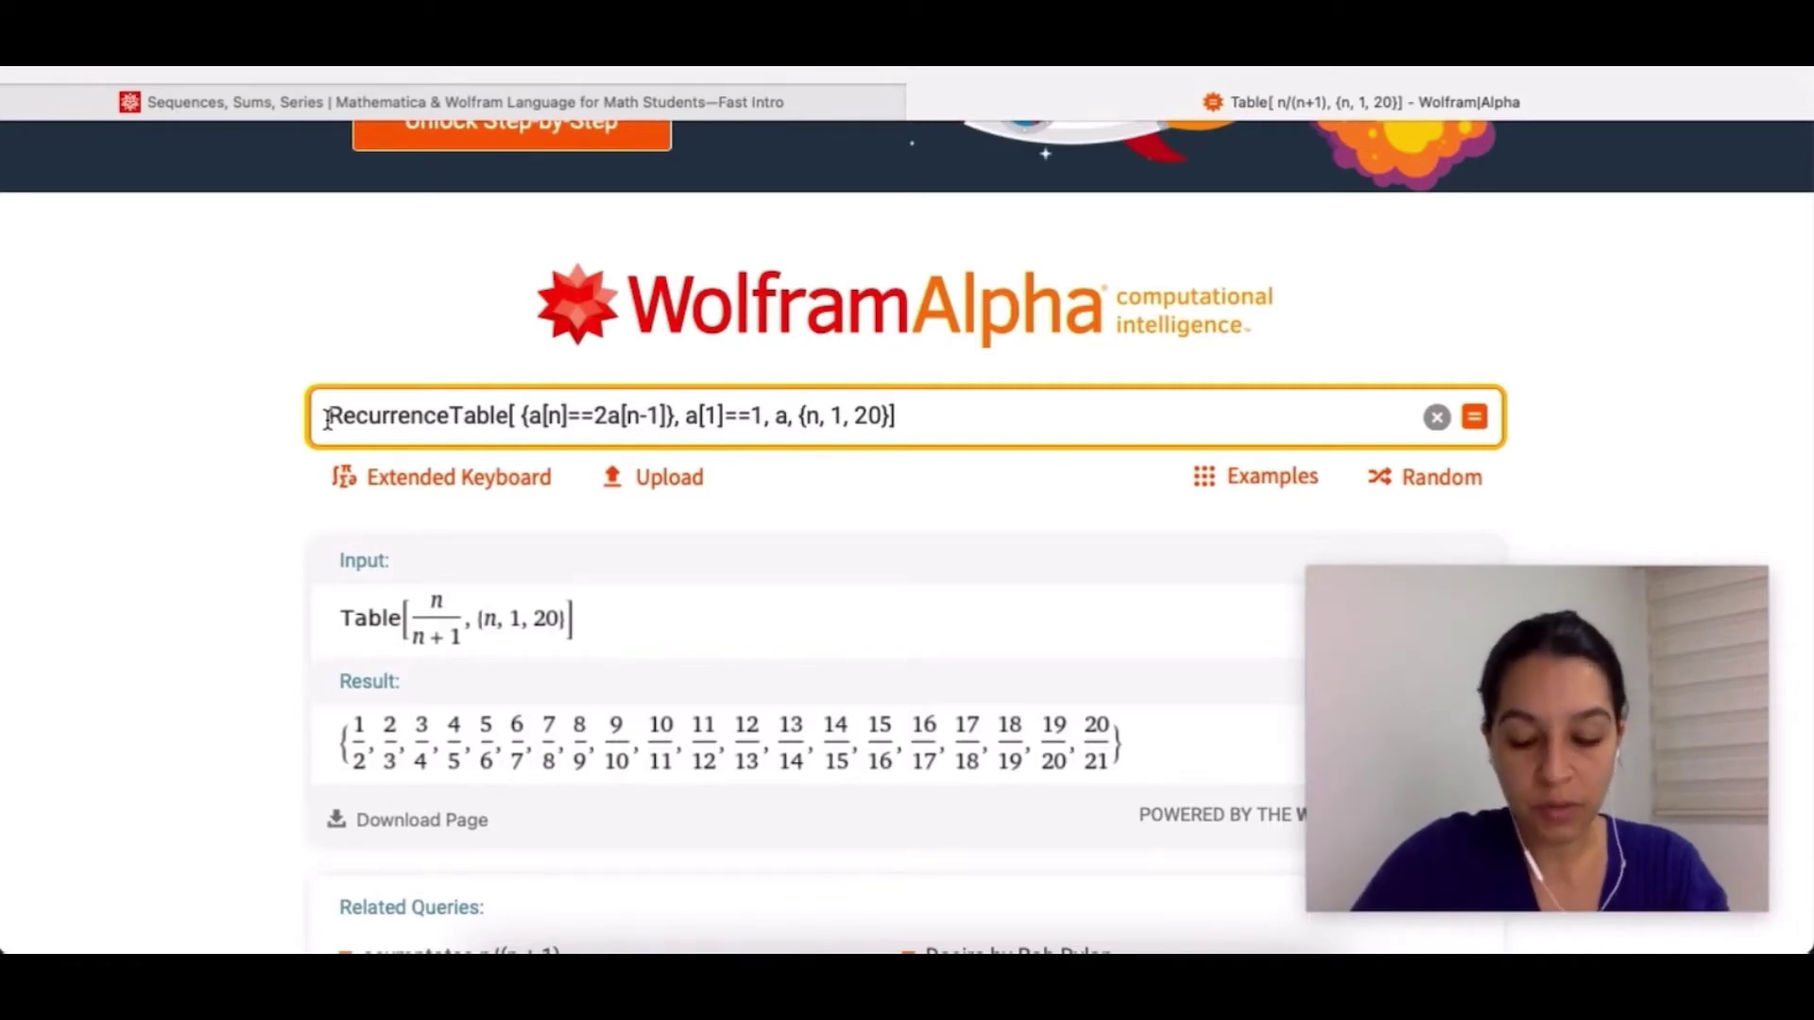
Step: Set the upper limit of n in the RecurrenceTable query to 10 and compute it
{"action": "key", "text": "Right"}
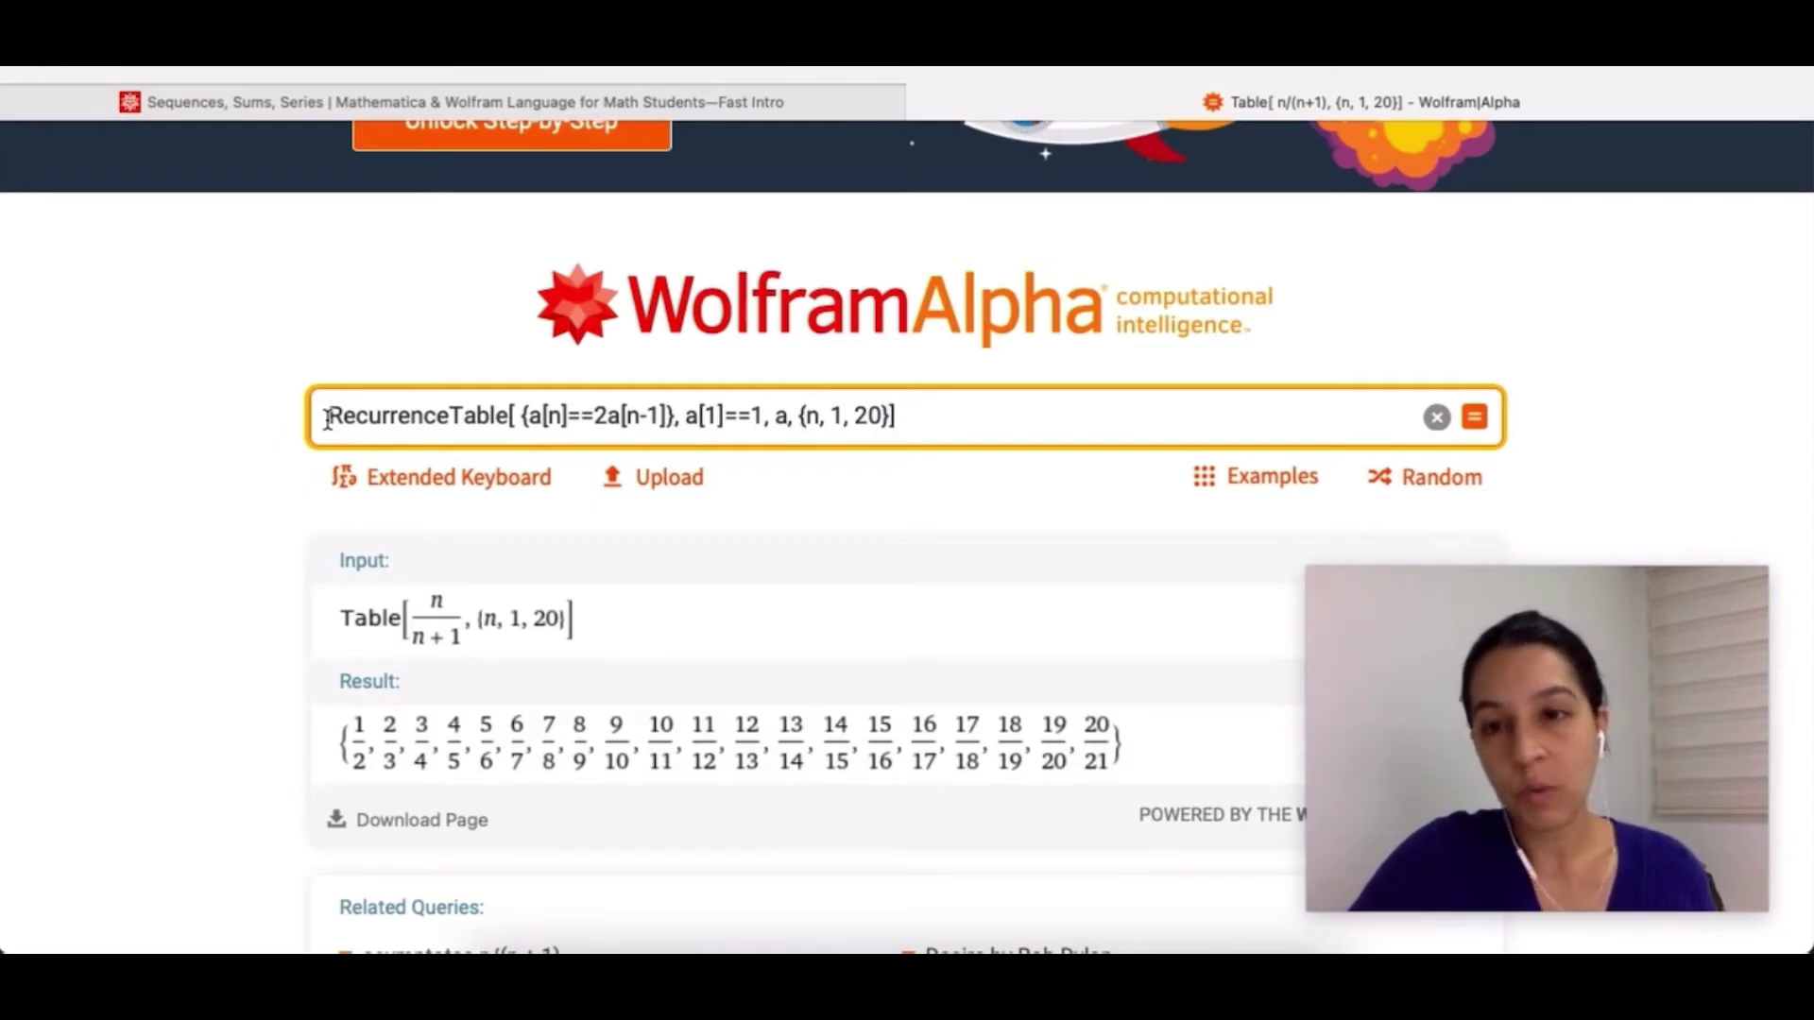
{"action": "key", "text": "Right"}
{"action": "key", "text": "Right"}
{"action": "key", "text": "Right"}
{"action": "key", "text": "Right"}
{"action": "key", "text": "Right"}
{"action": "key", "text": "Right"}
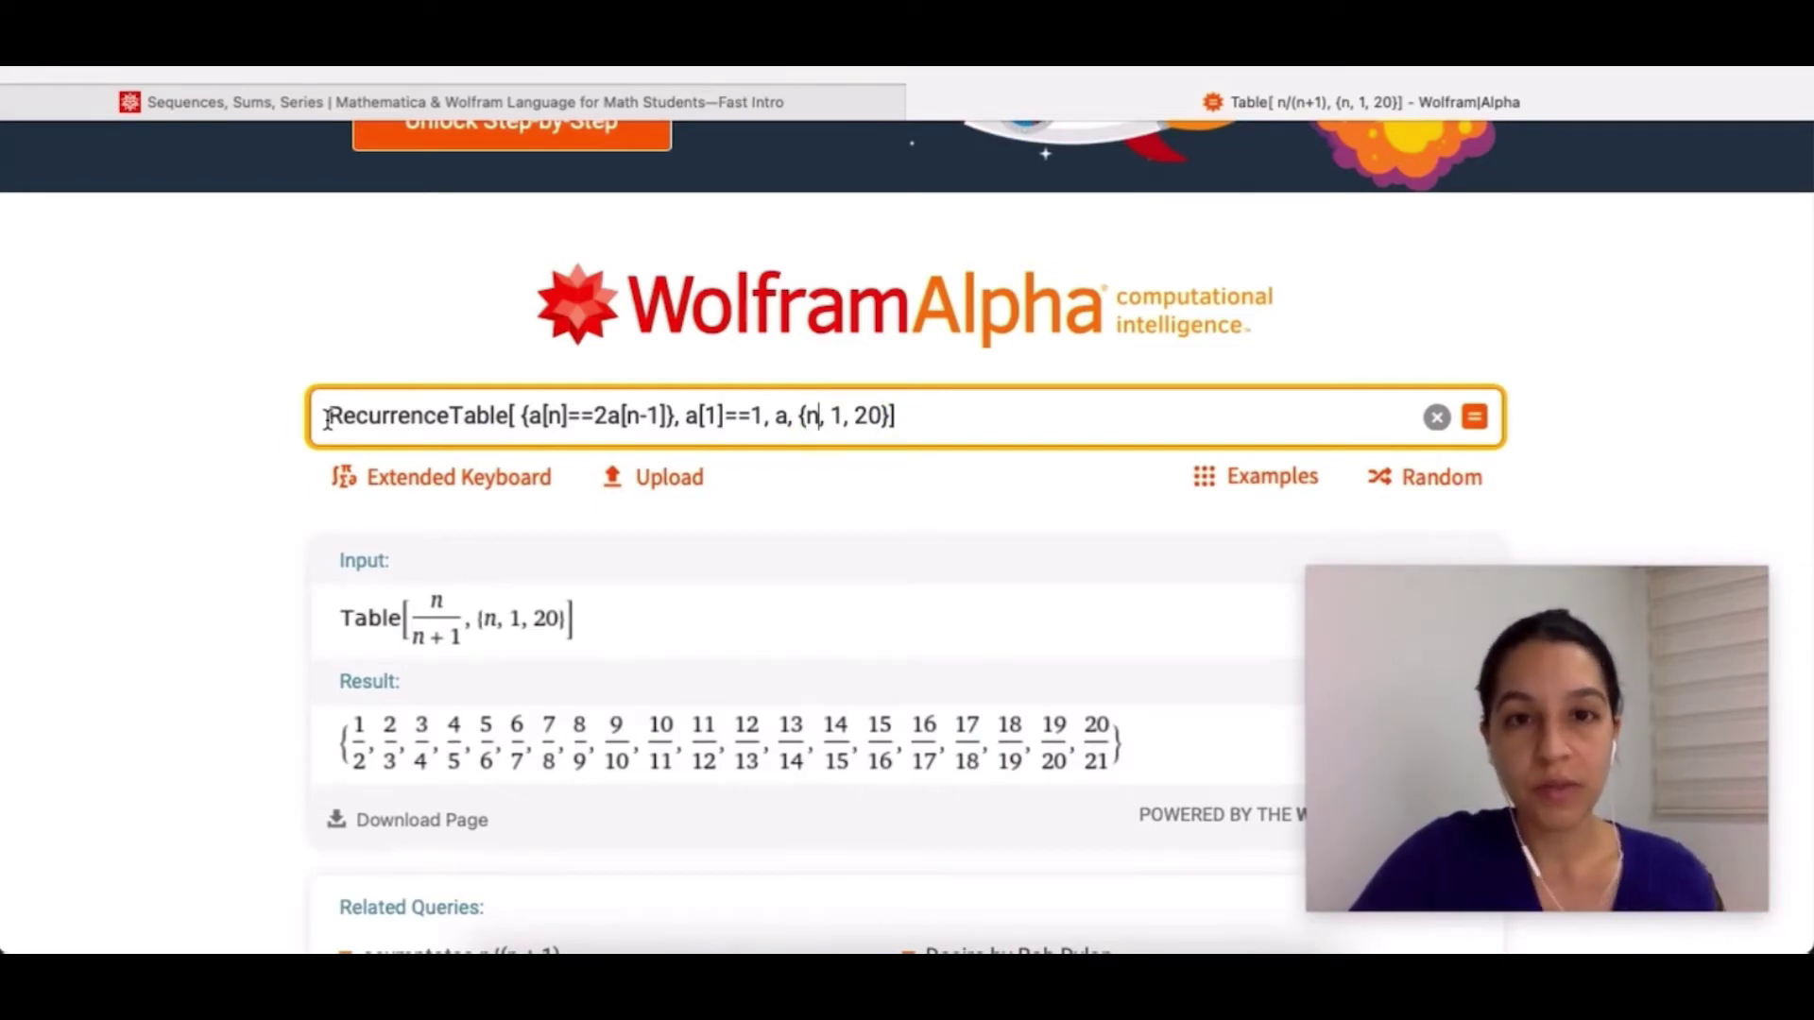
{"action": "key", "text": "Delete"}
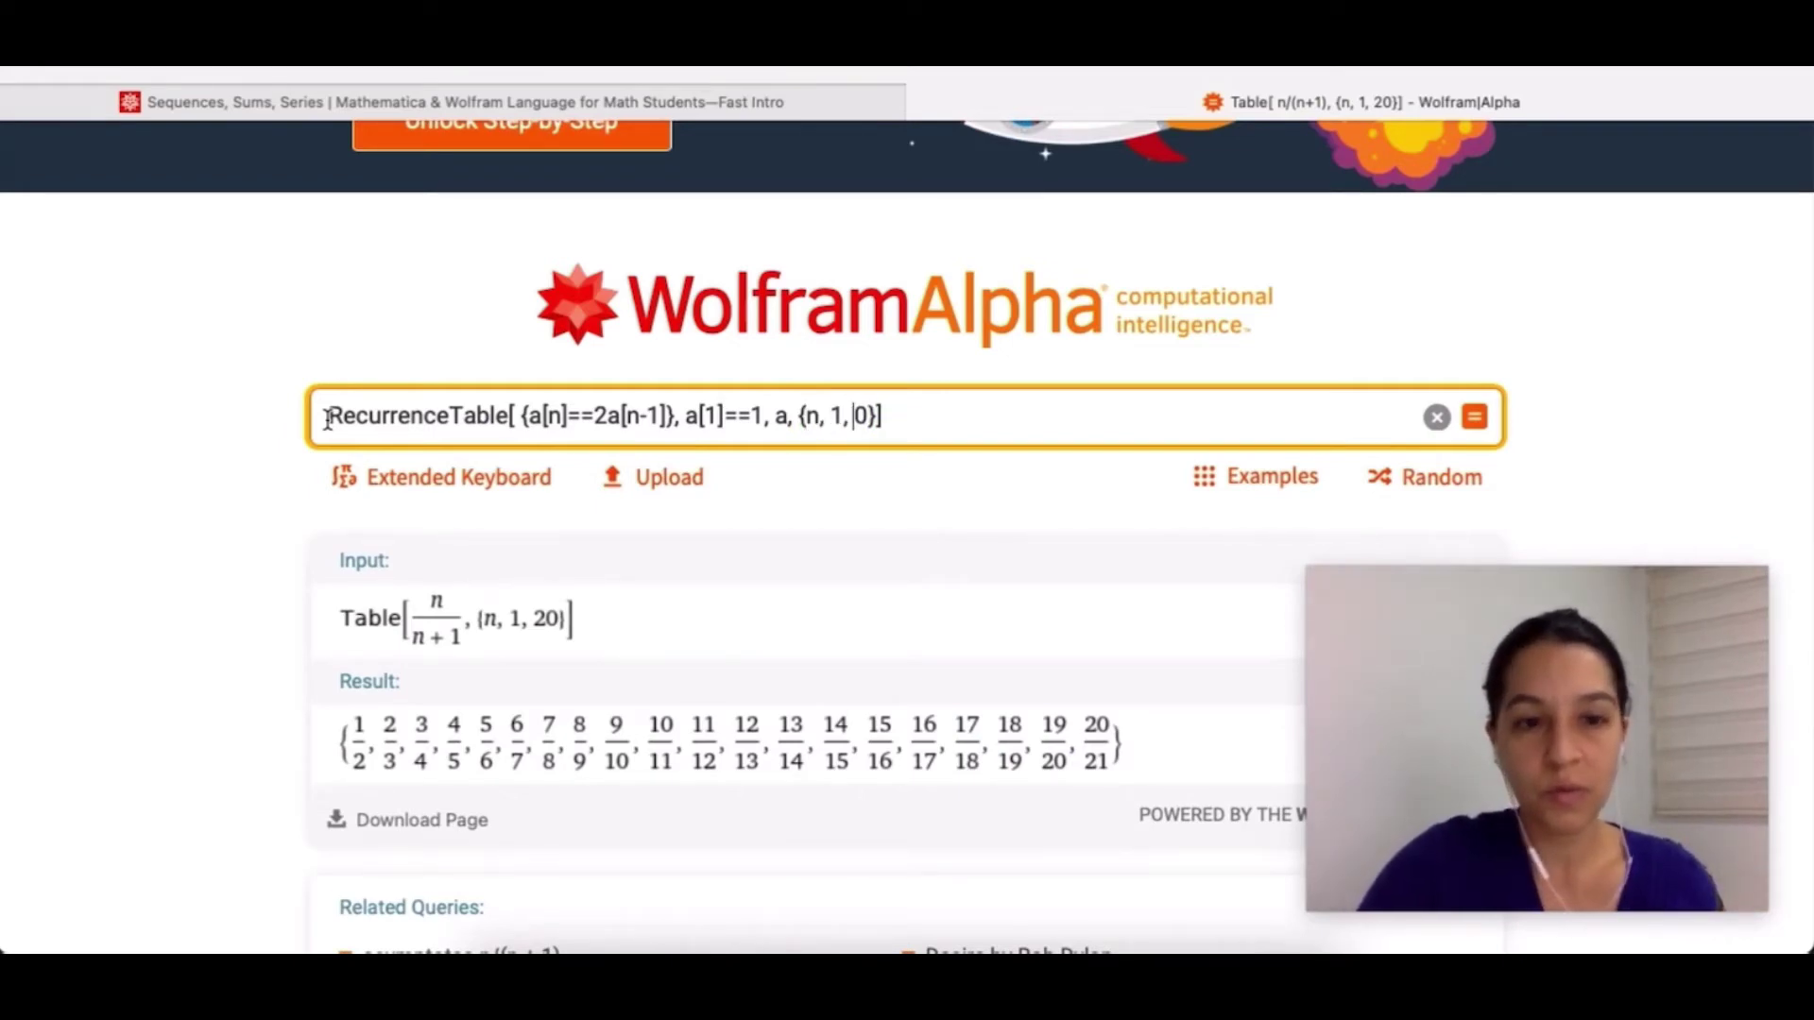
{"action": "type", "text": "1"}
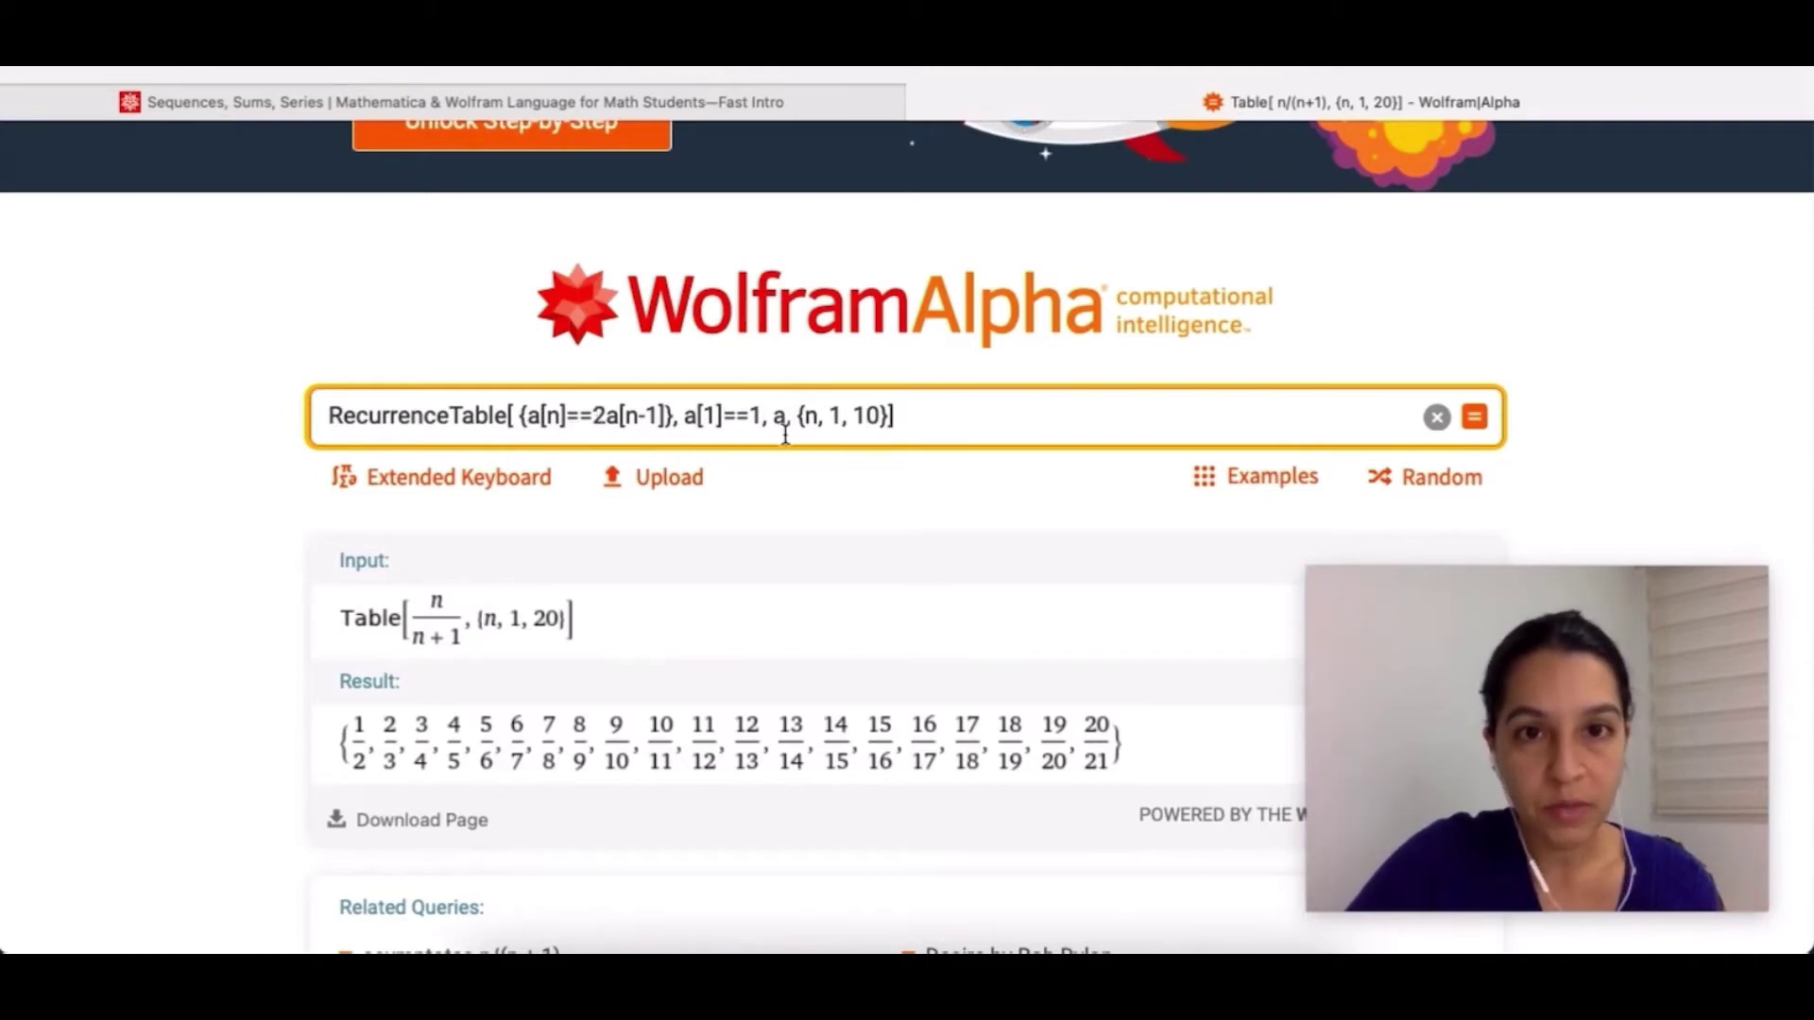
{"action": "left_click", "coordinate": [961, 437]}
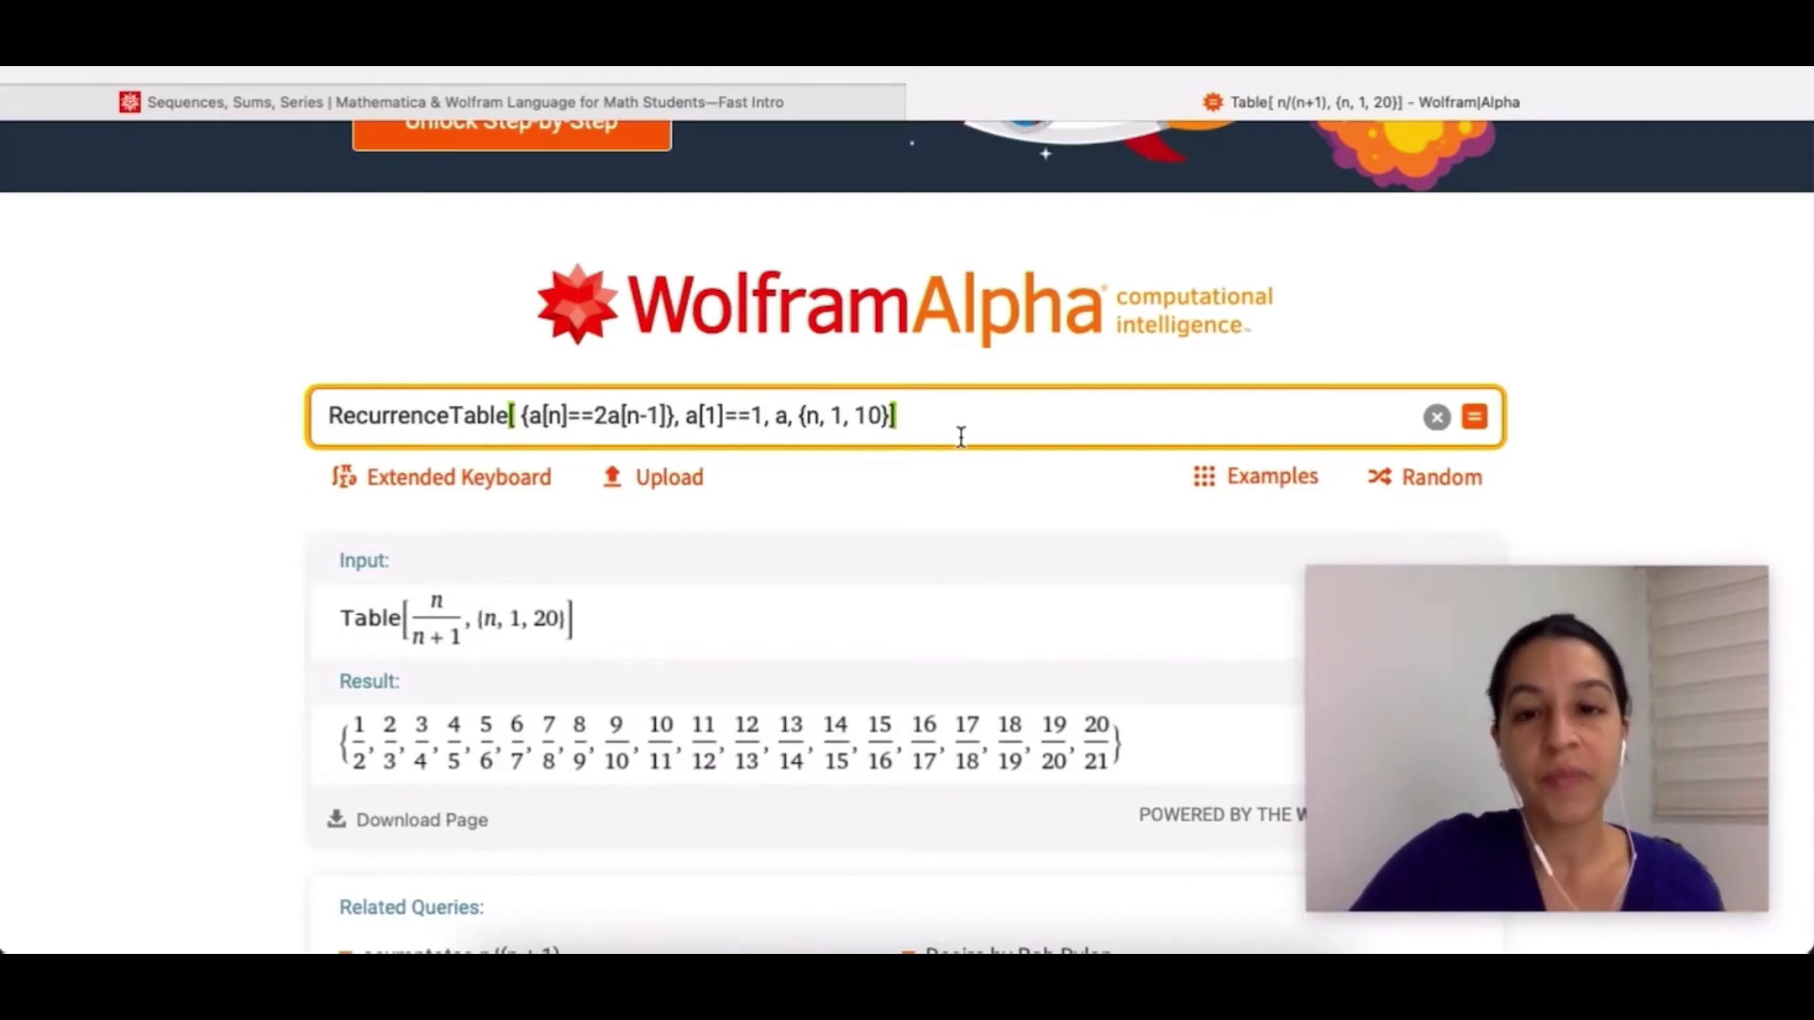
{"action": "key", "text": "Return"}
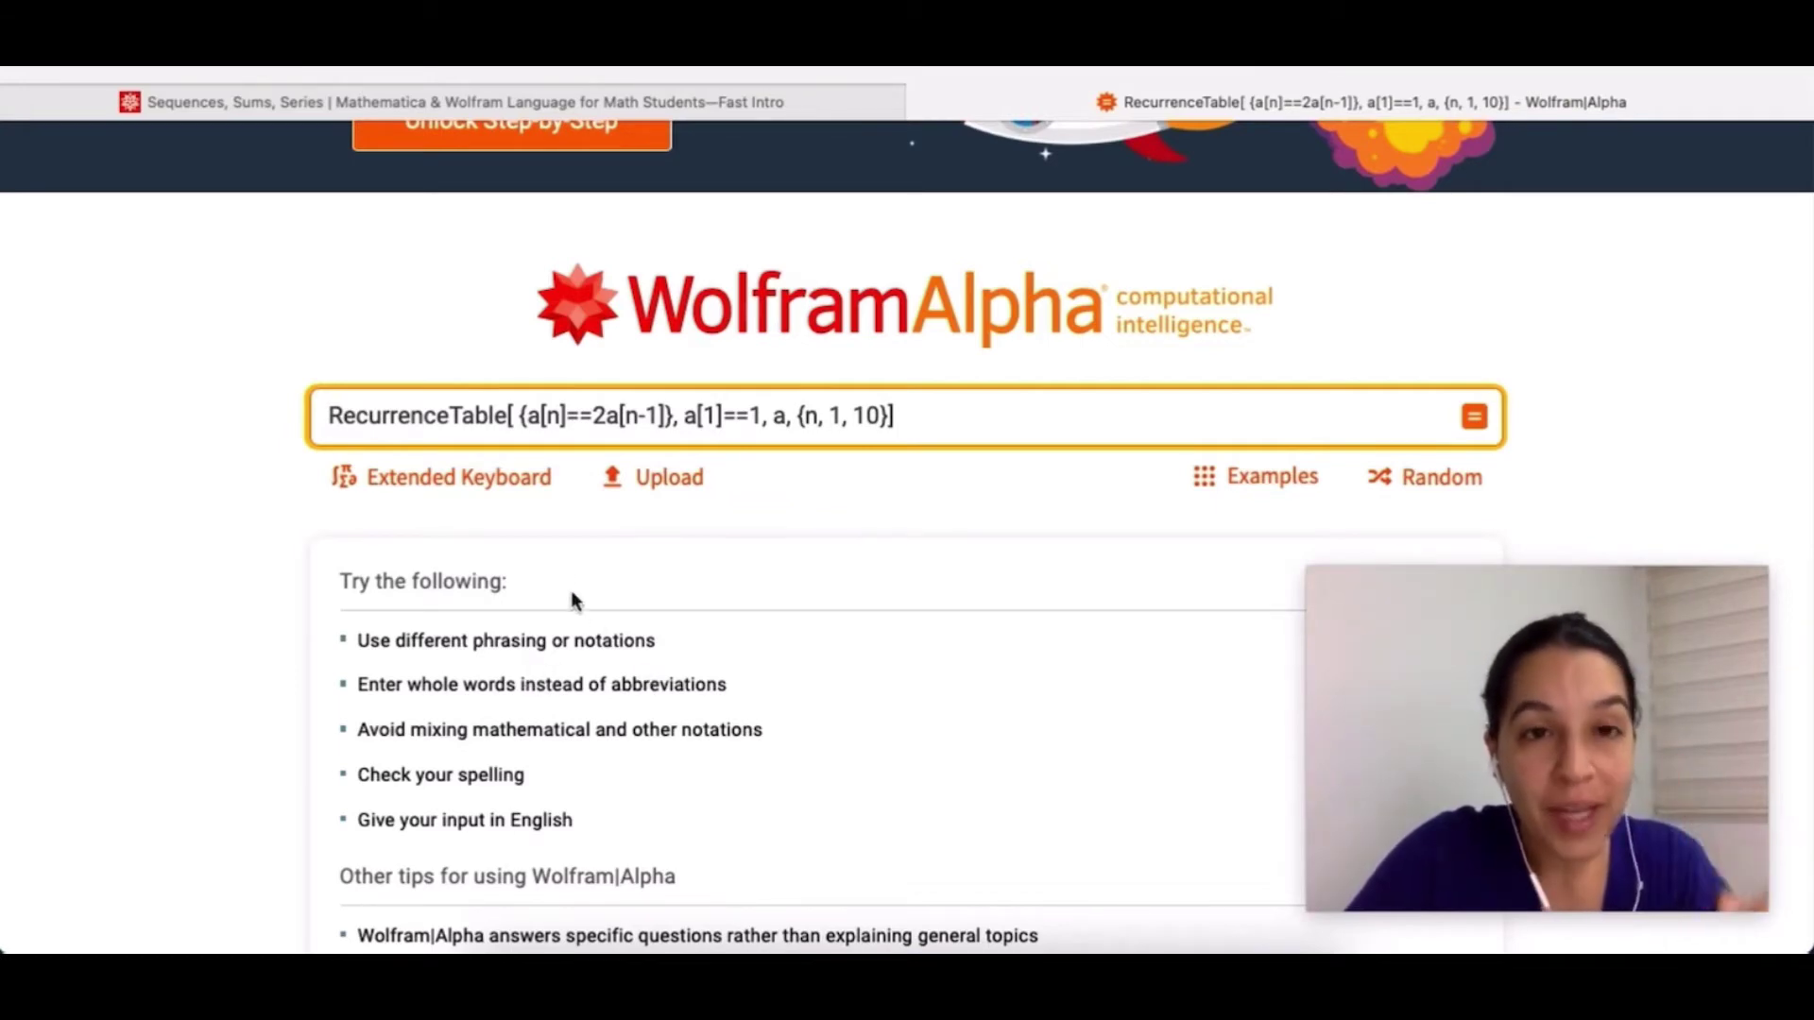
Step: Move the recurrence's closing brace to after a[1]==1, so both equations share one list, and recompute the query
{"action": "left_click", "coordinate": [673, 417]}
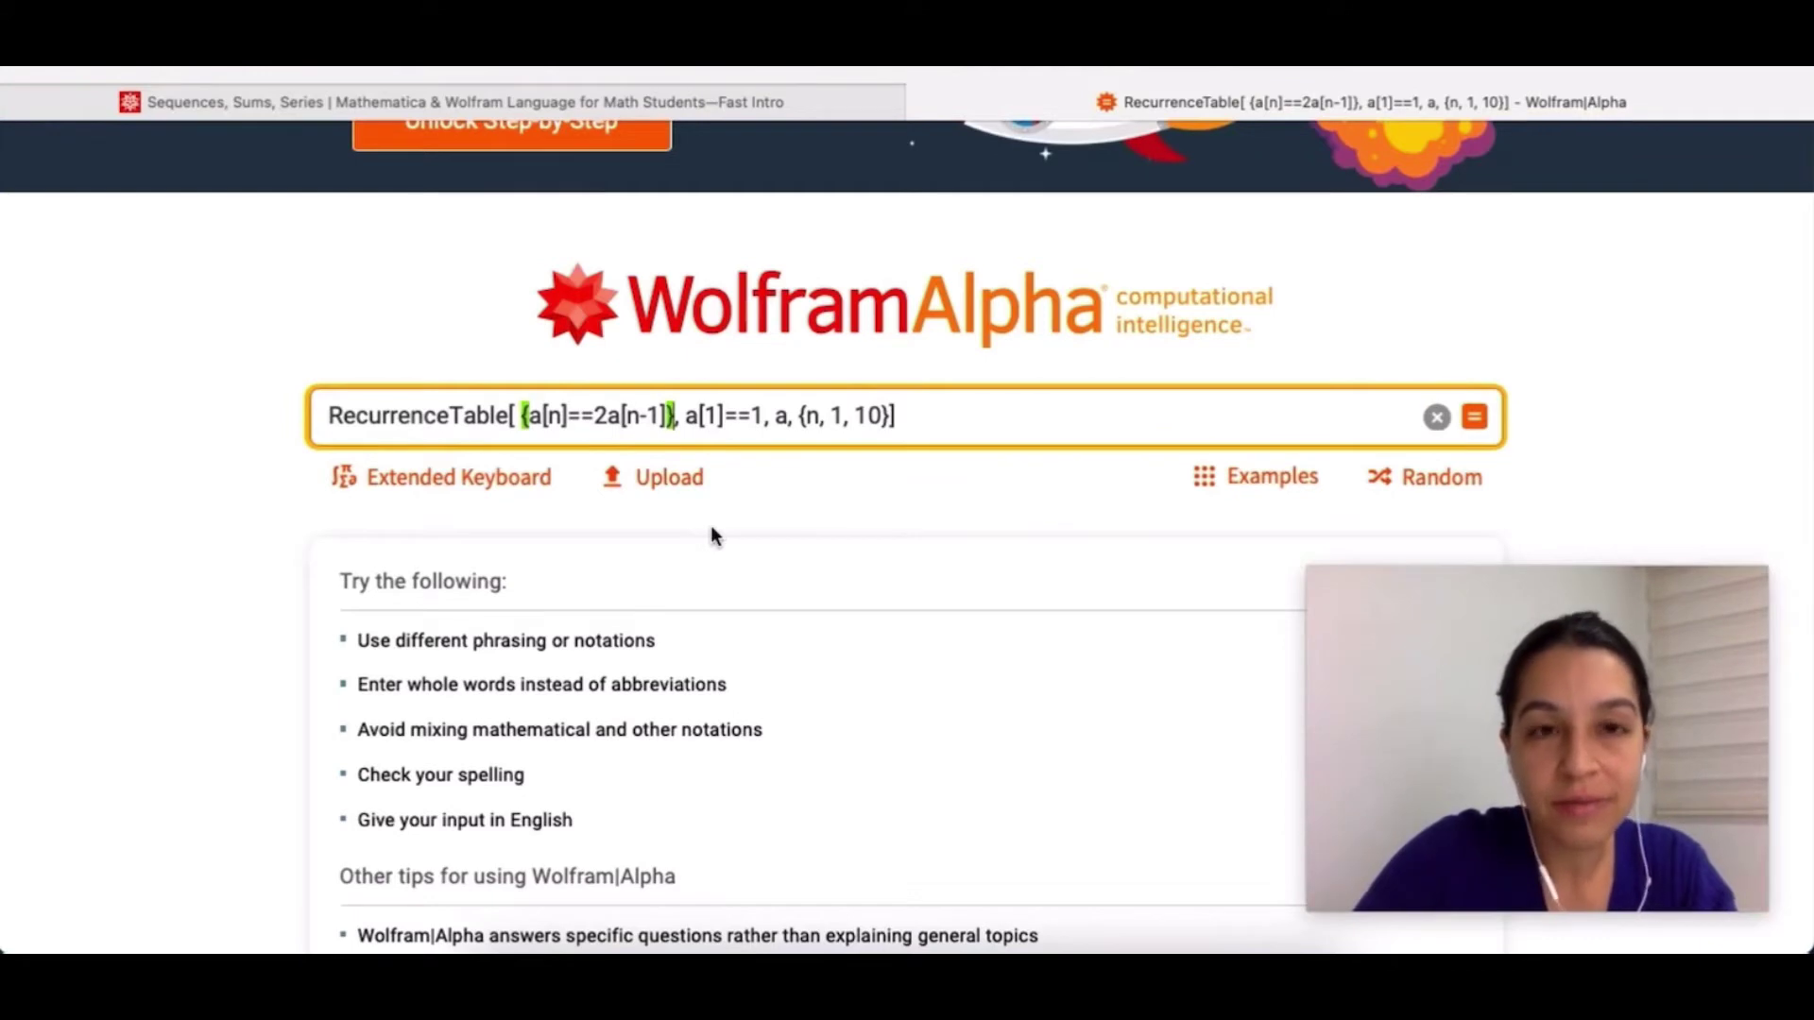
{"action": "key", "text": "BackSpace"}
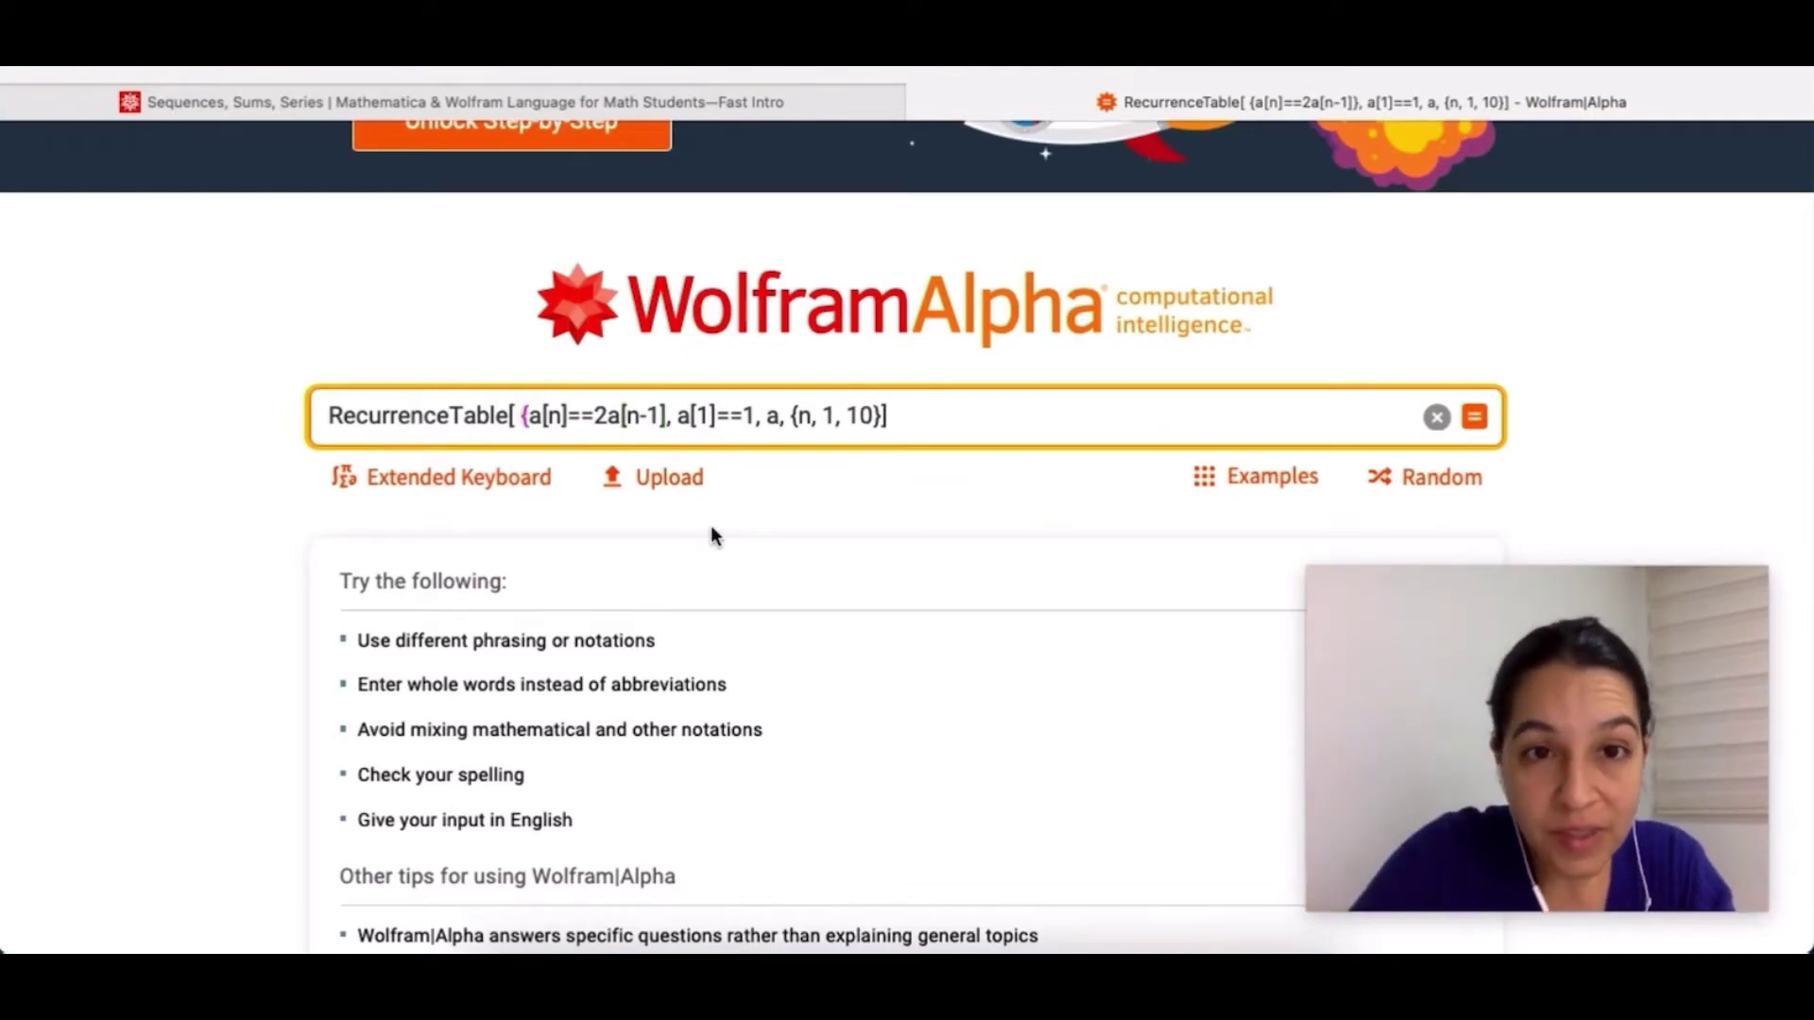
{"action": "key", "text": "Right"}
{"action": "key", "text": "Right"}
{"action": "key", "text": "Right"}
{"action": "key", "text": "Right"}
{"action": "key", "text": "Right"}
{"action": "key", "text": "Right"}
{"action": "key", "text": "Right"}
{"action": "key", "text": "Right"}
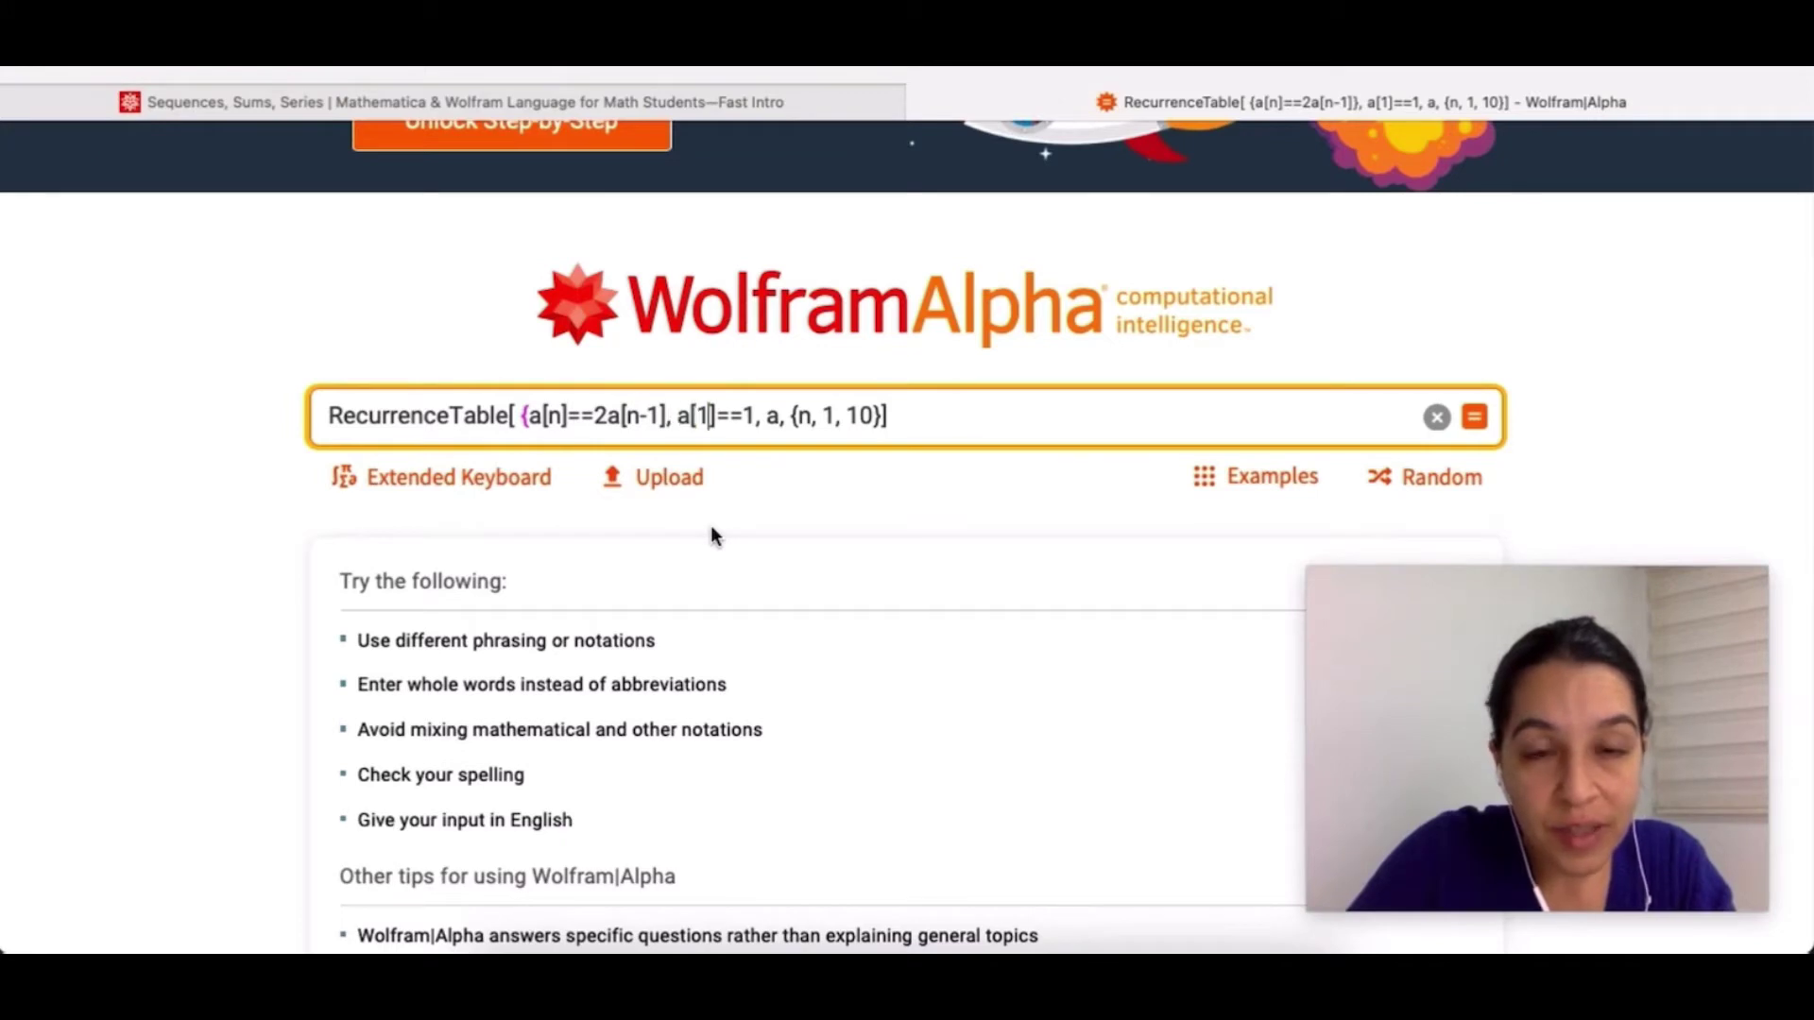
{"action": "key", "text": "Right"}
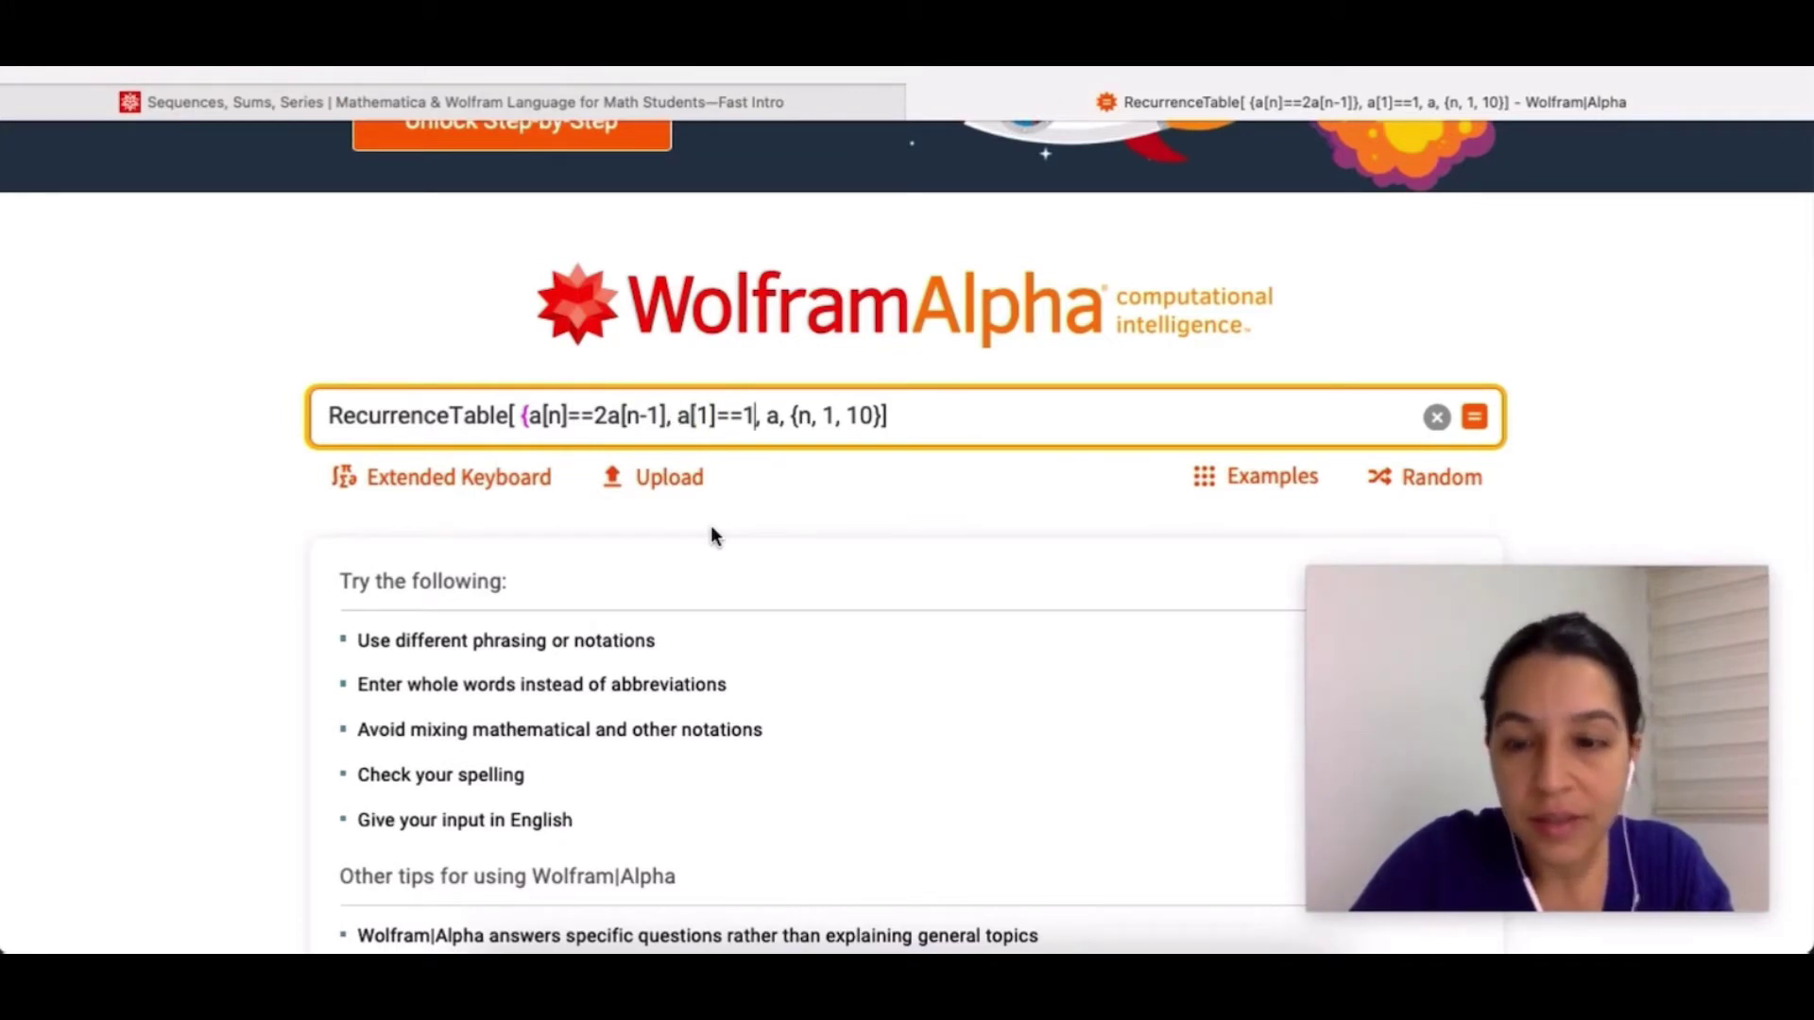
{"action": "type", "text": "}"}
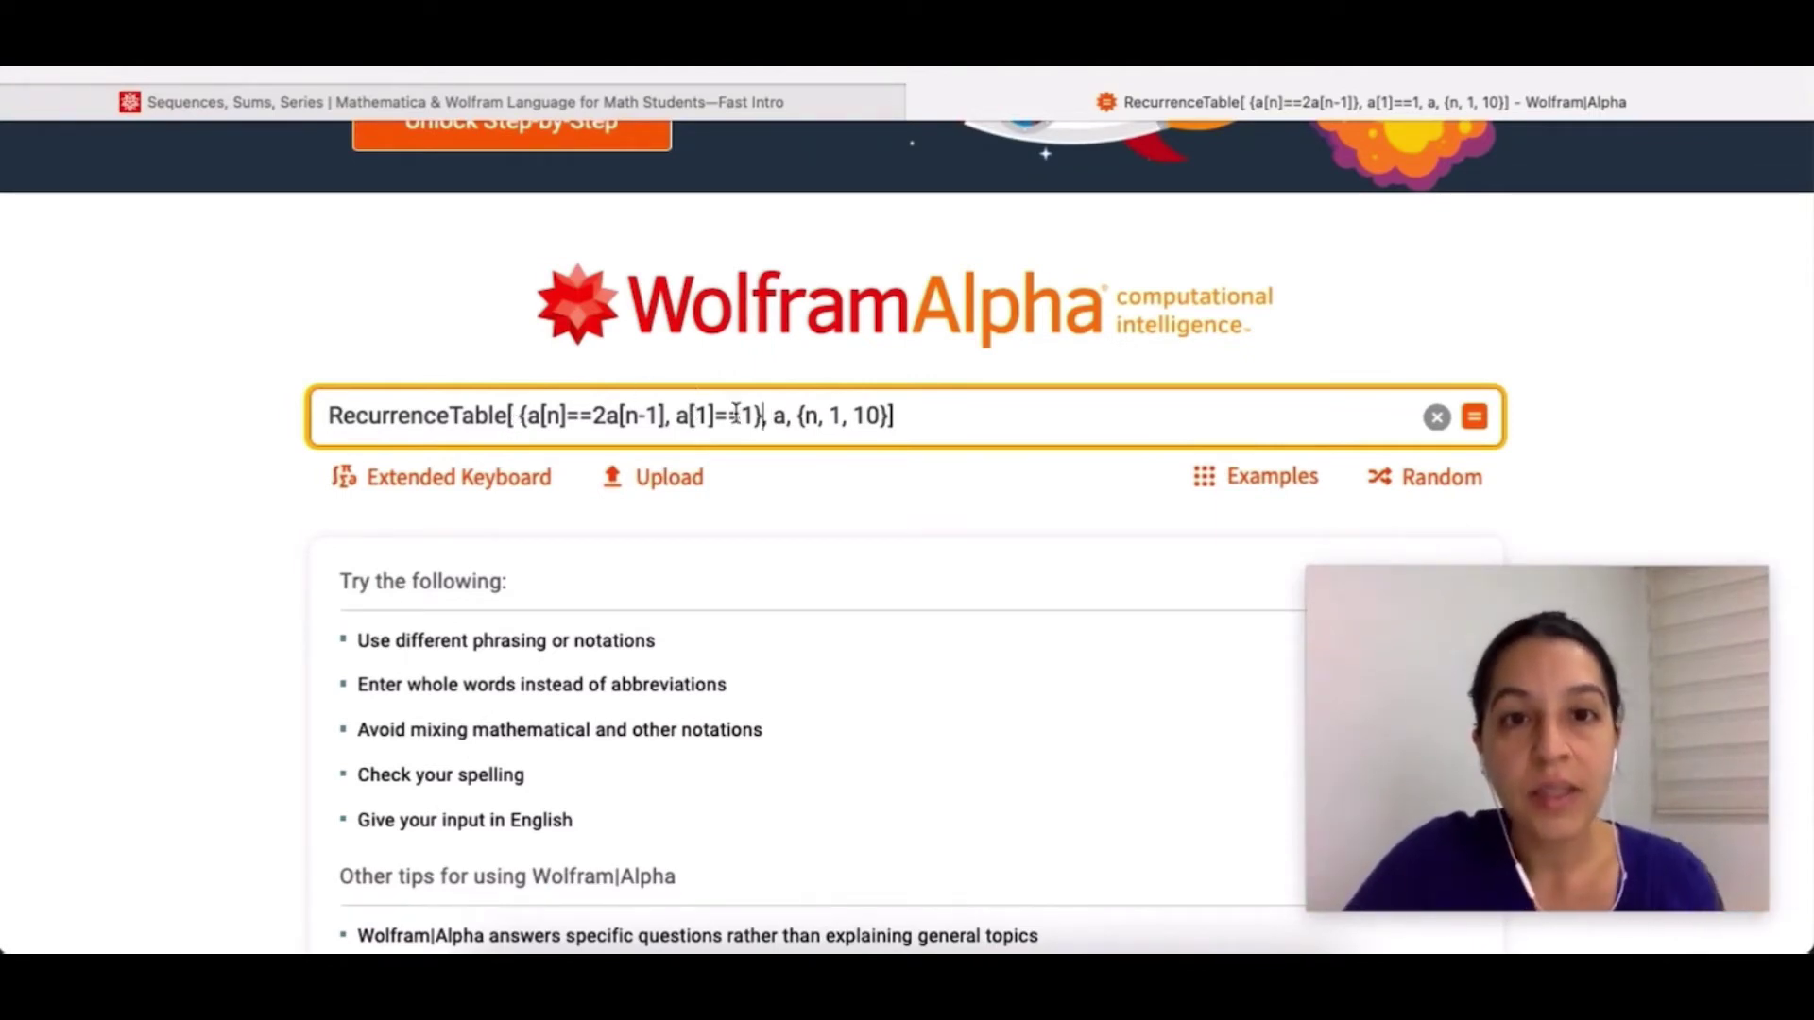
{"action": "left_click", "coordinate": [978, 419]}
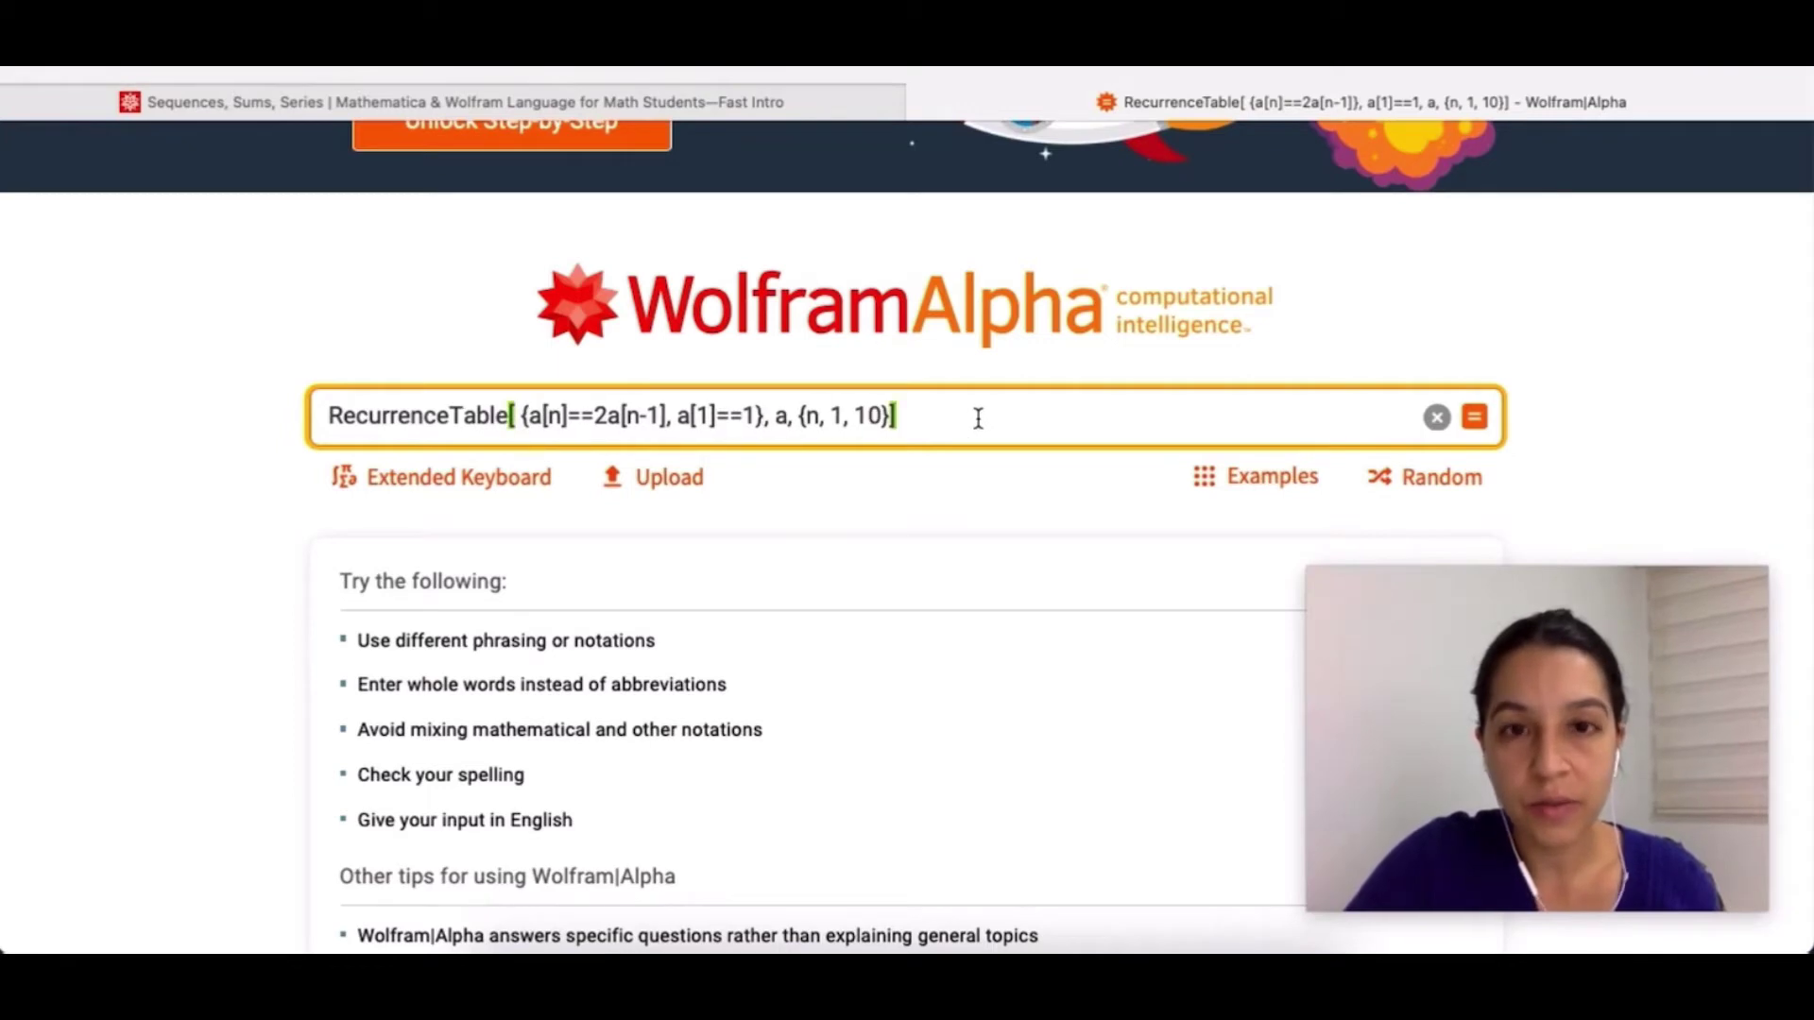
{"action": "key", "text": "Return"}
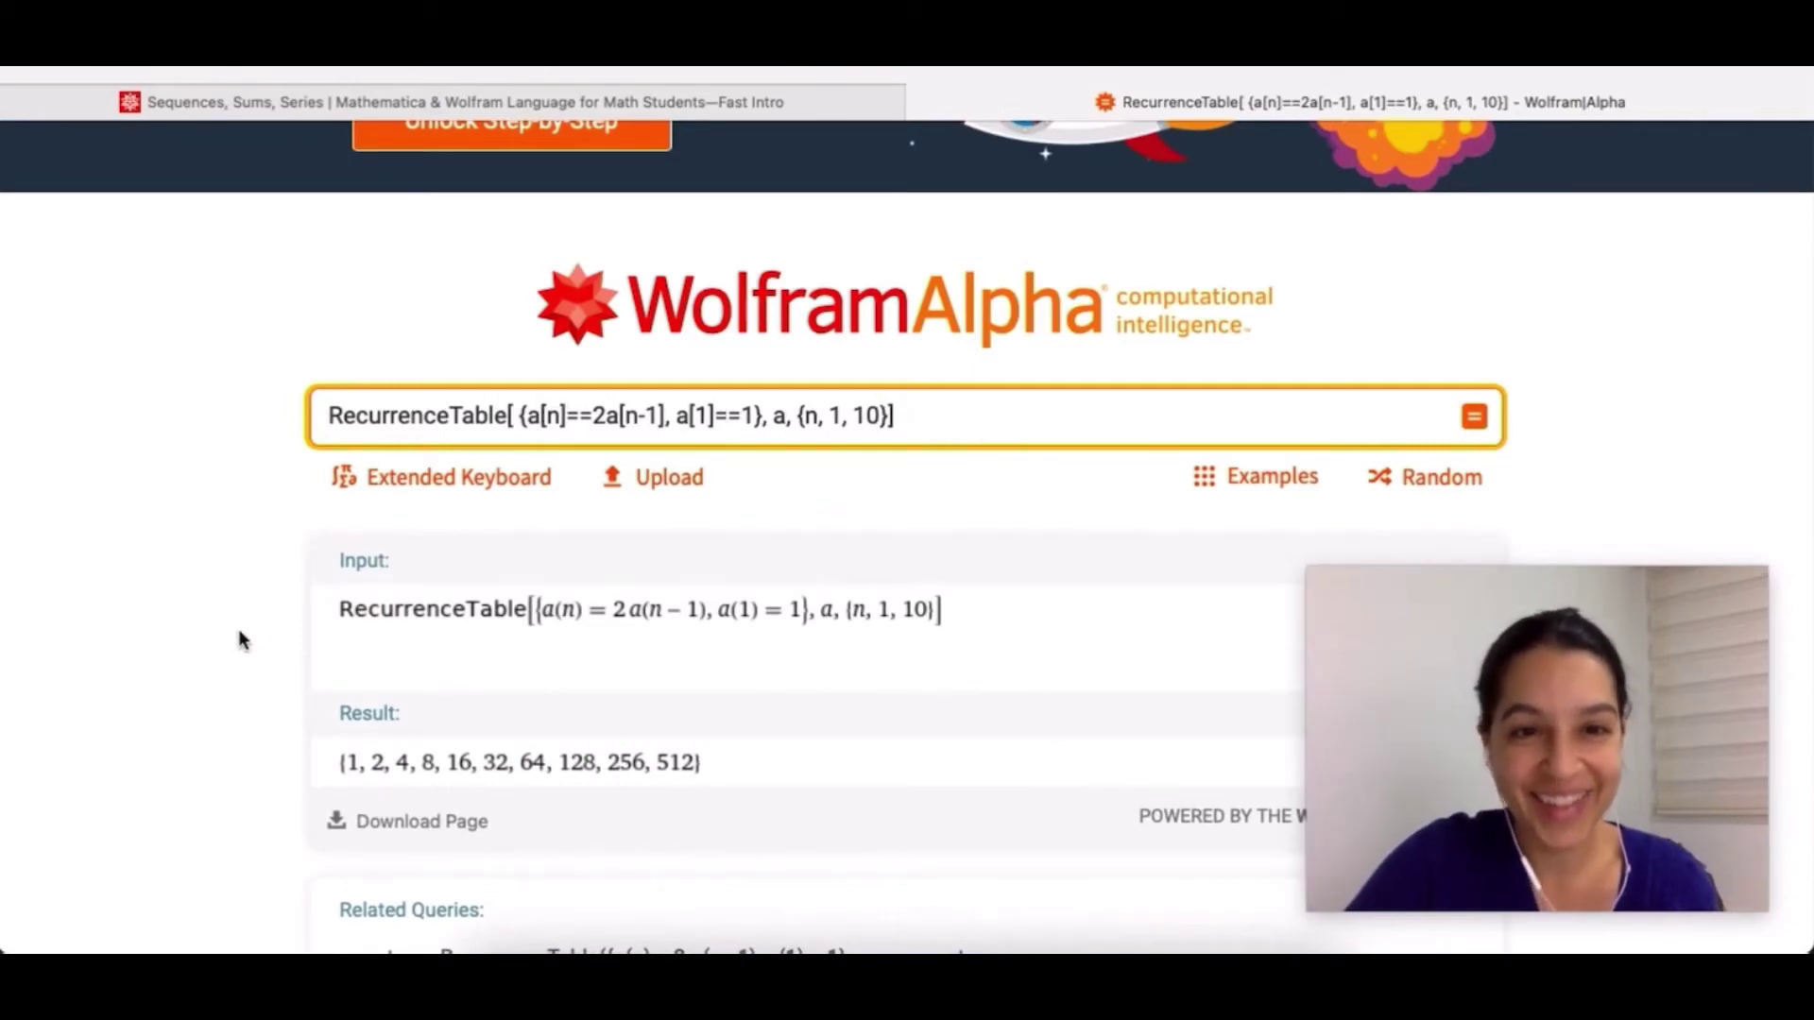
Step: Replace the RecurrenceTable query with the list {1/2, 2/3/ 3/4, 4/5}
{"action": "scroll", "coordinate": [237, 640], "scroll_direction": "down", "scroll_amount": 3}
{"action": "mouse_move", "coordinate": [869, 484]}
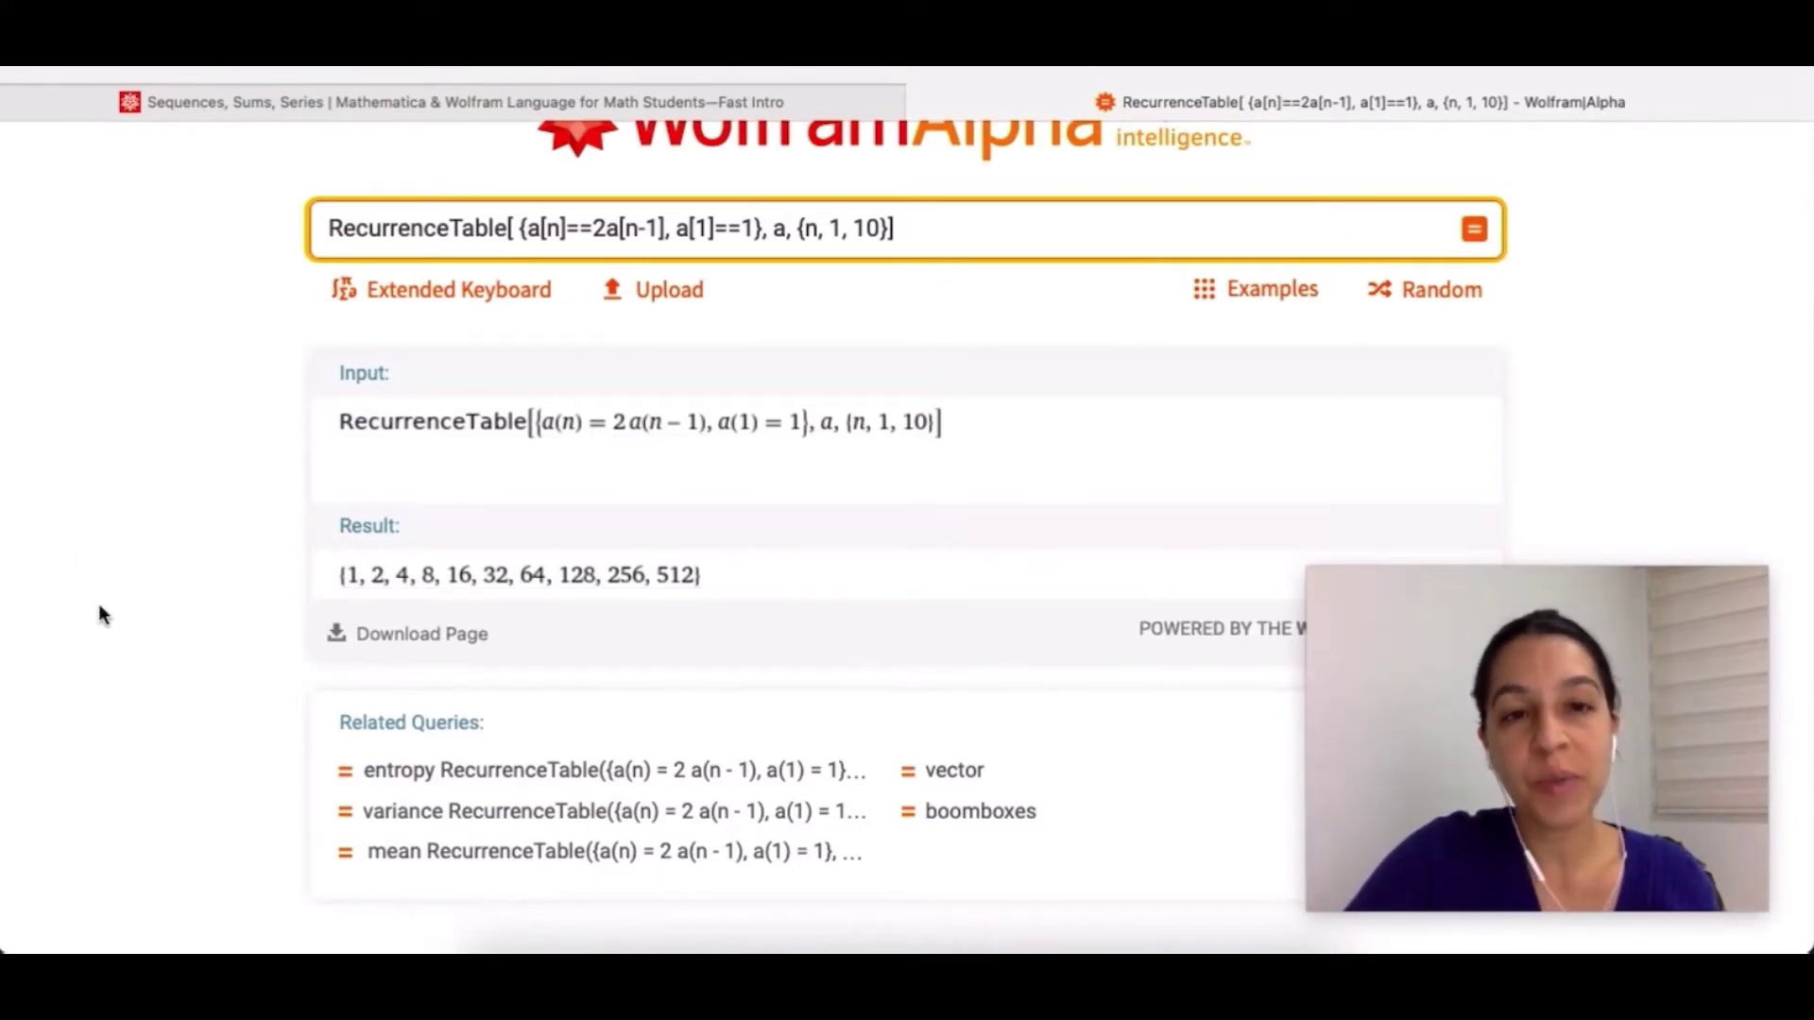
{"action": "mouse_move", "coordinate": [390, 595]}
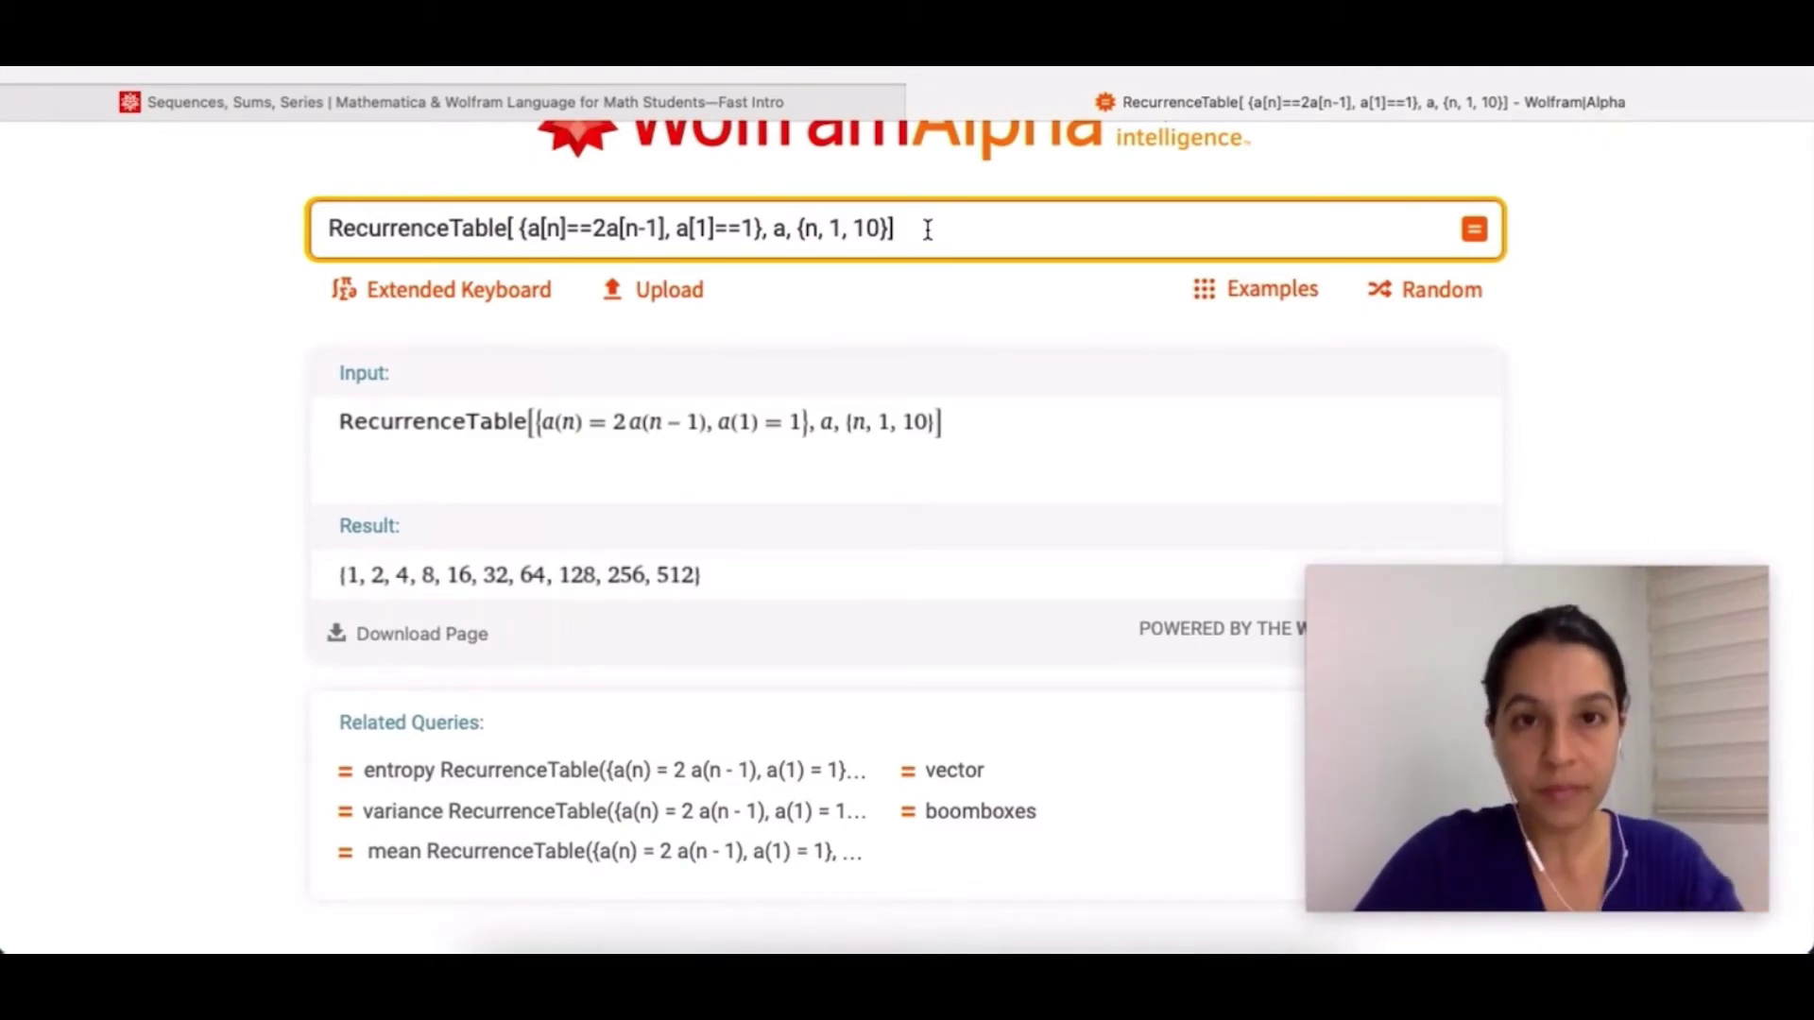
{"action": "left_click_drag", "start_coordinate": [927, 229], "coordinate": [331, 223]}
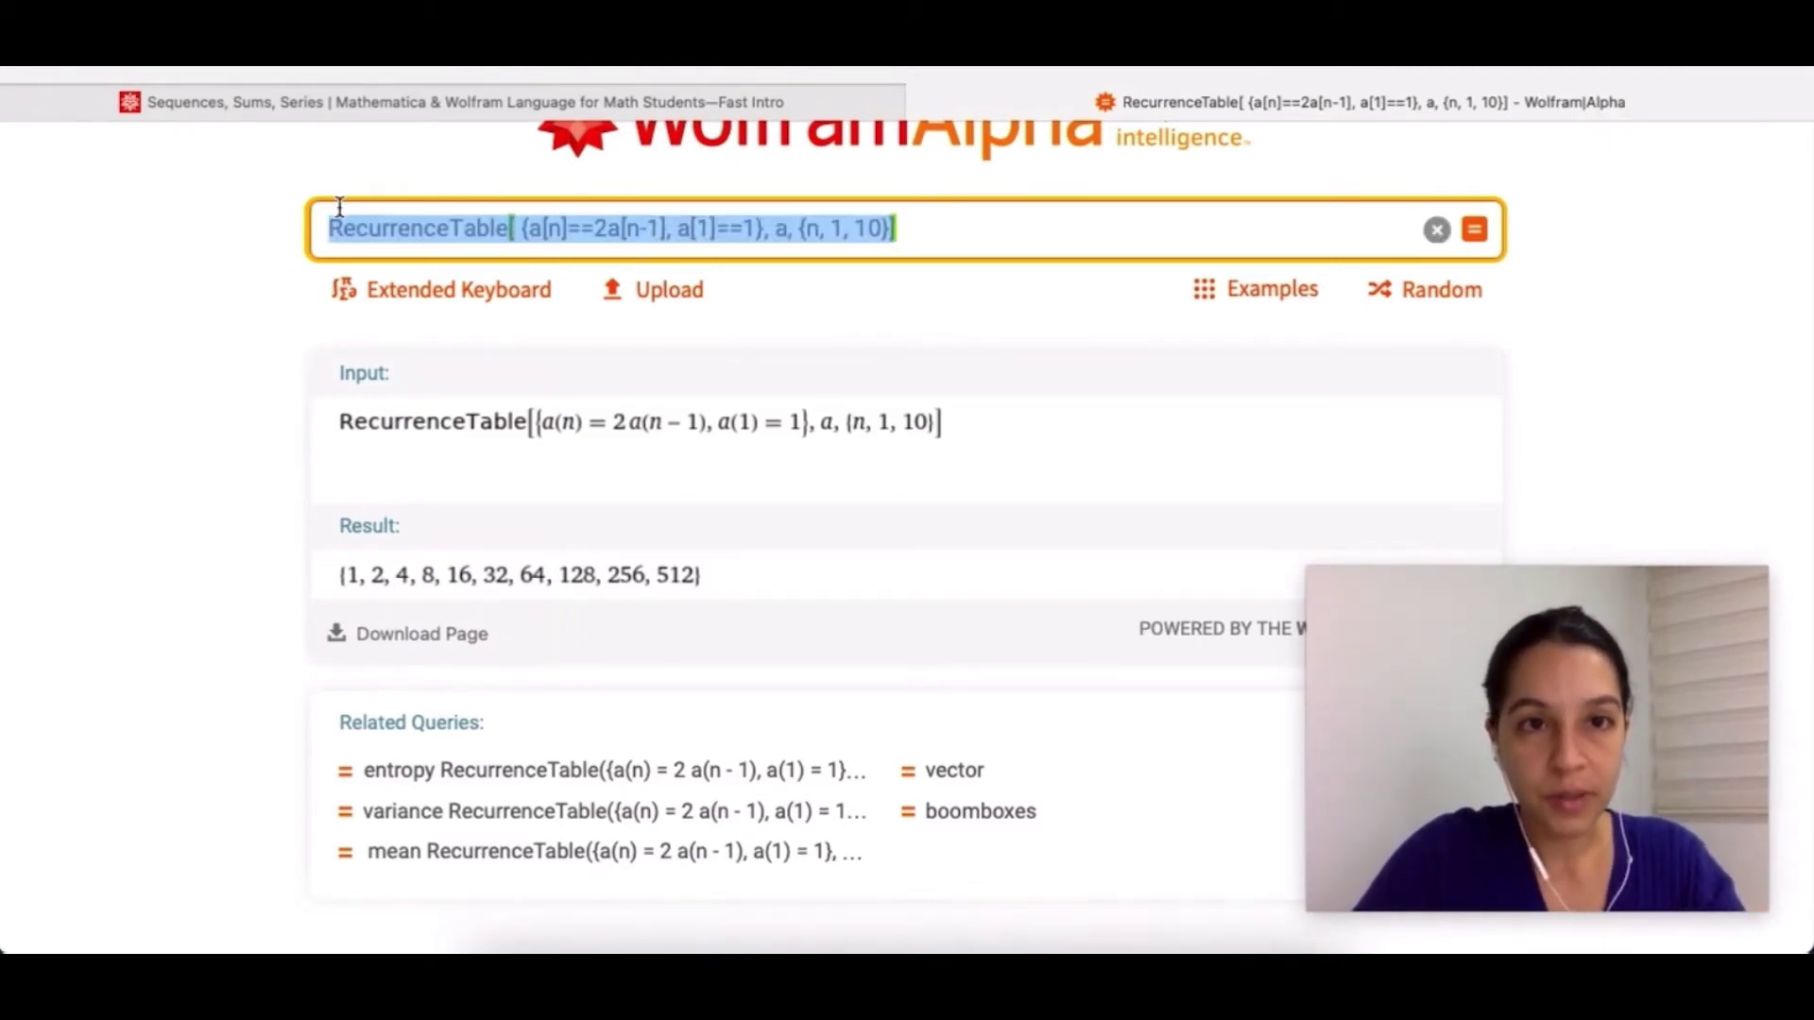
{"action": "key", "text": "BackSpace"}
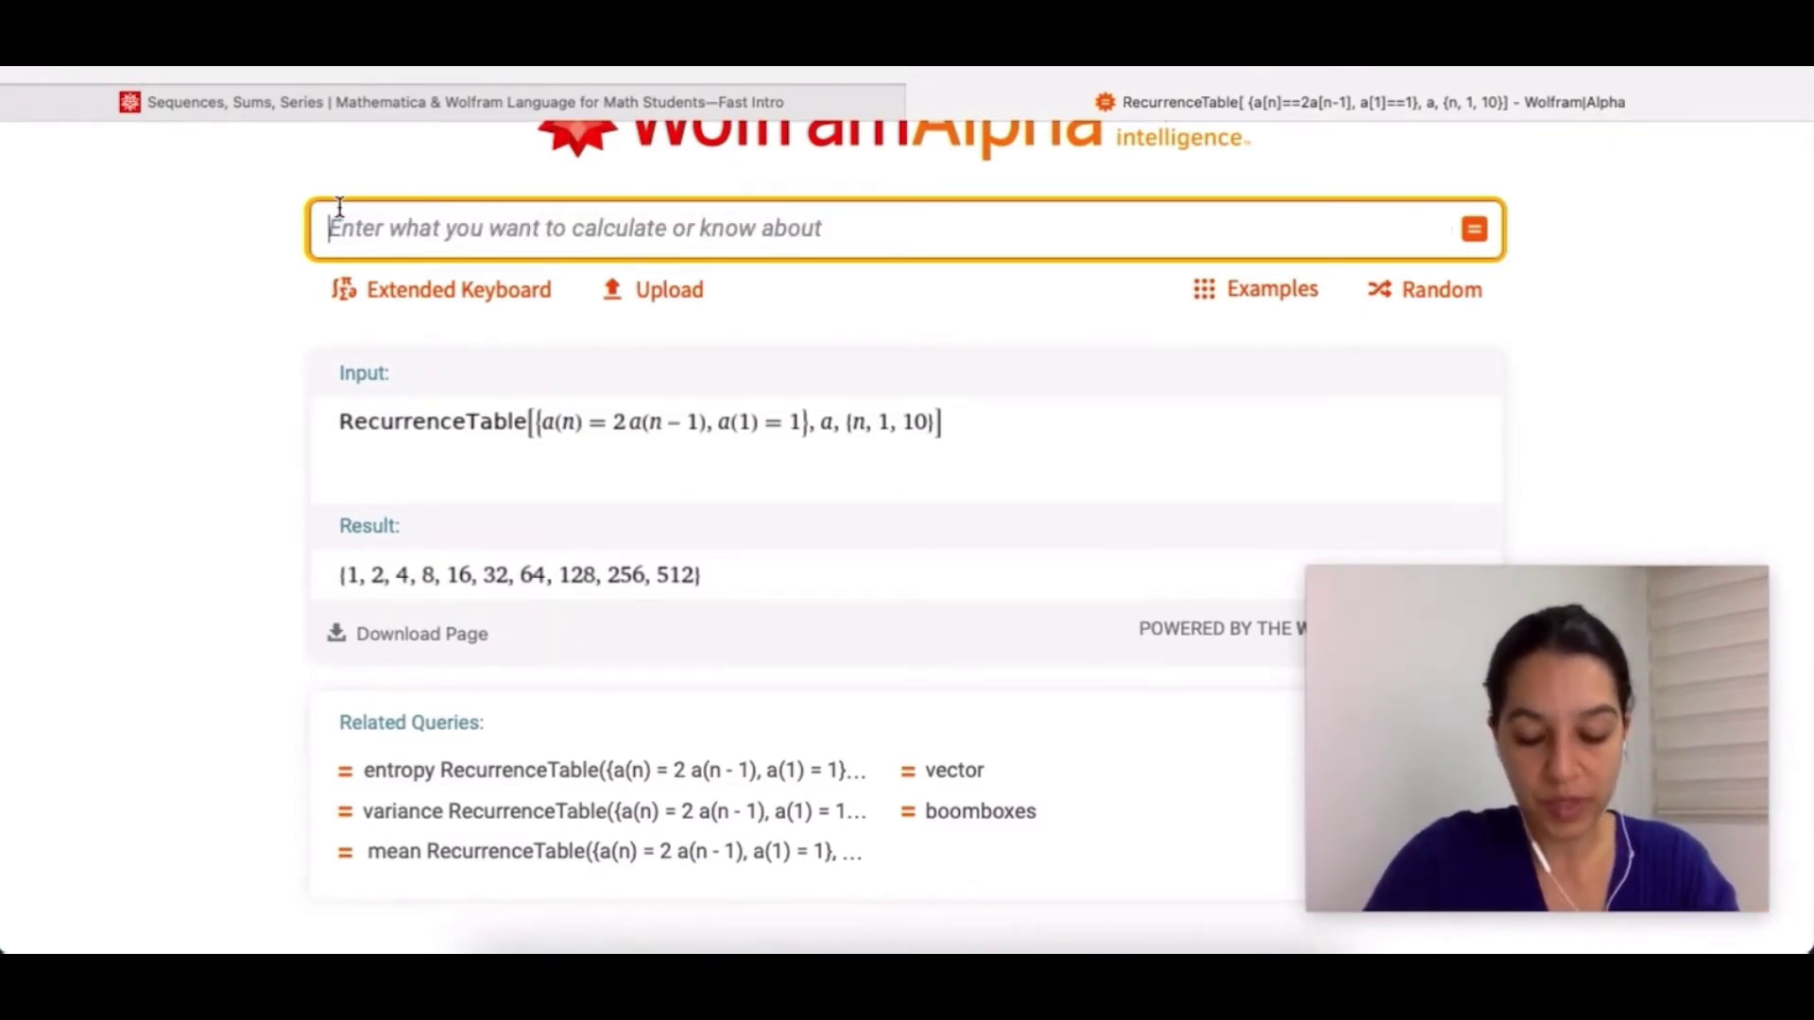
{"action": "type", "text": "{}"}
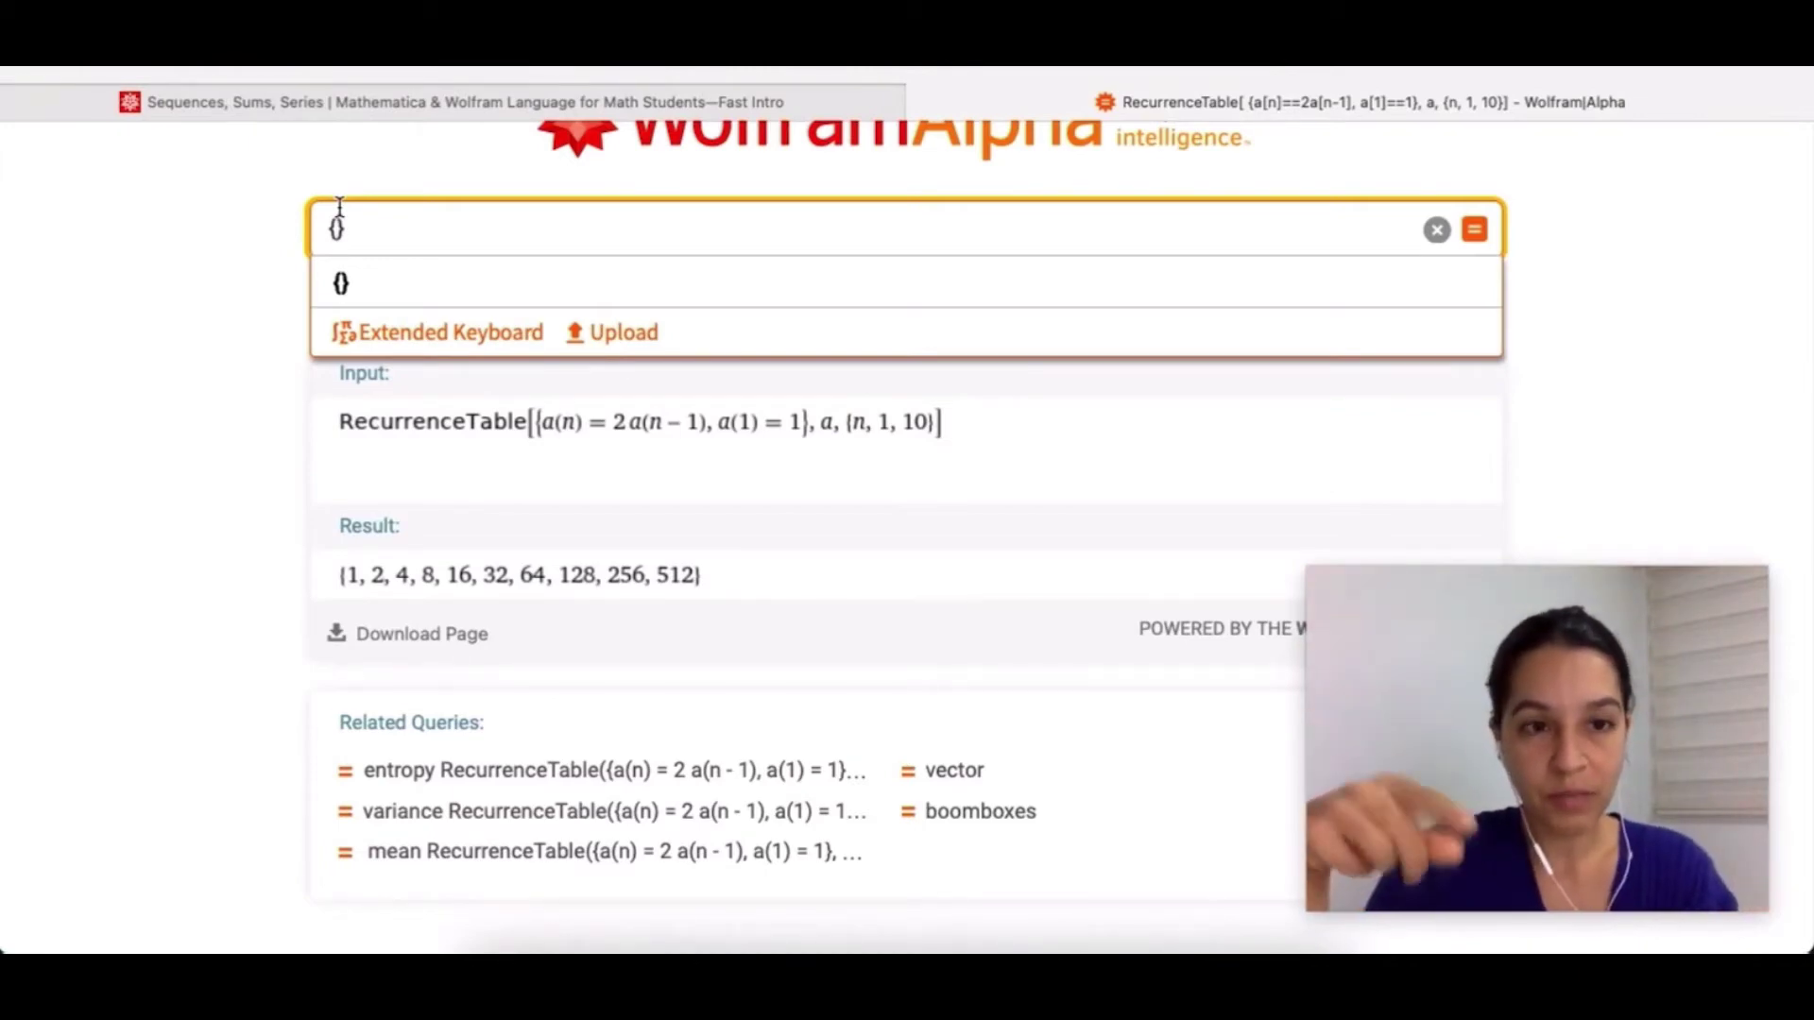
{"action": "type", "text": "1/2, "}
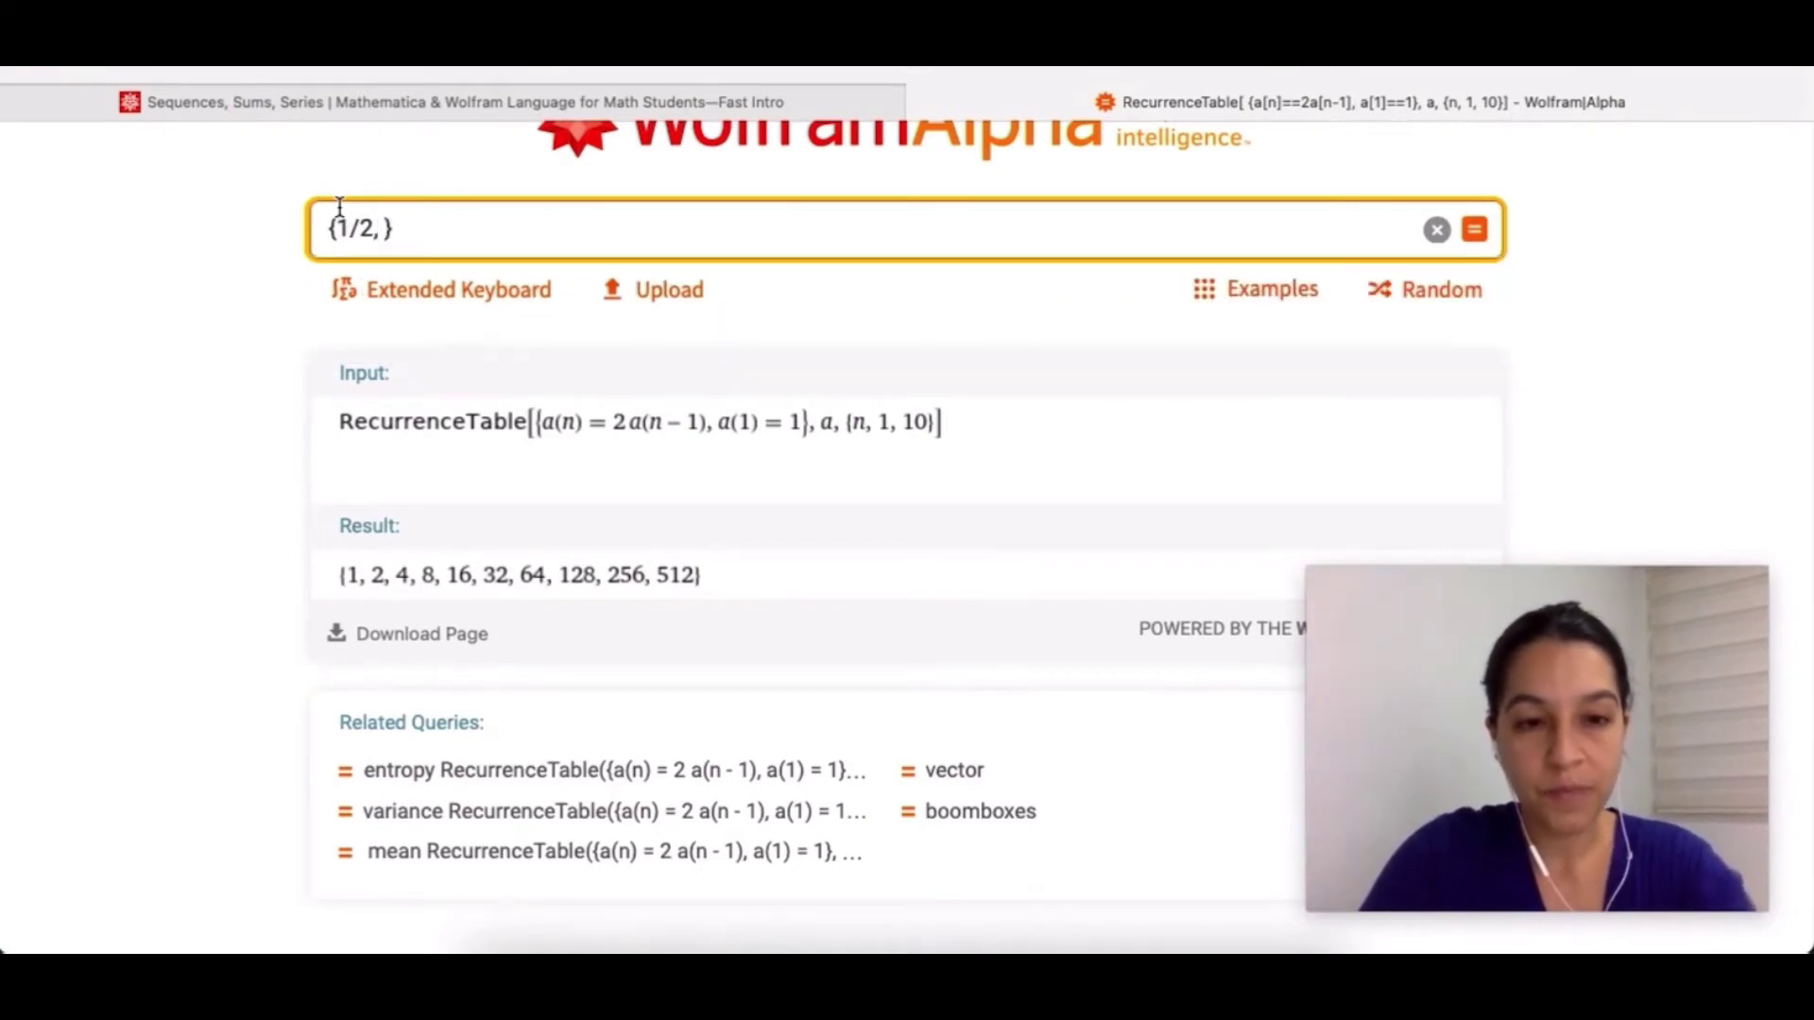
{"action": "type", "text": "2/3/ "}
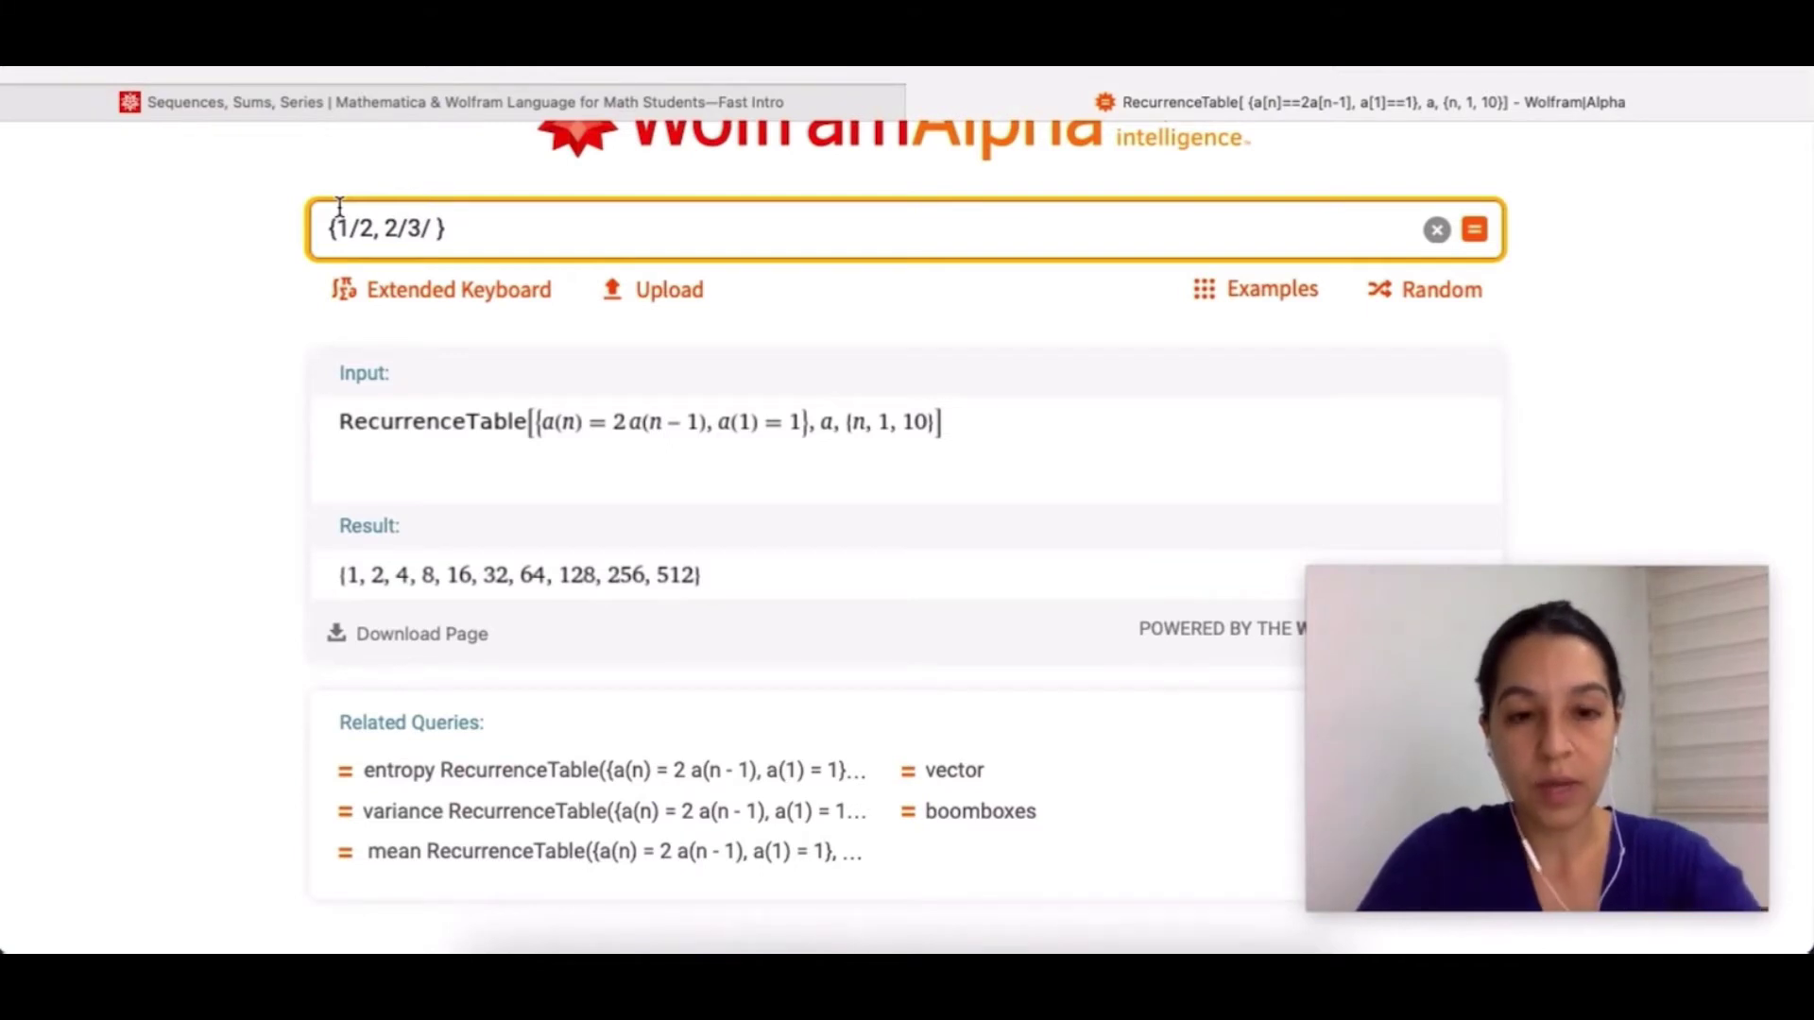
{"action": "type", "text": "3/4, 4/5"}
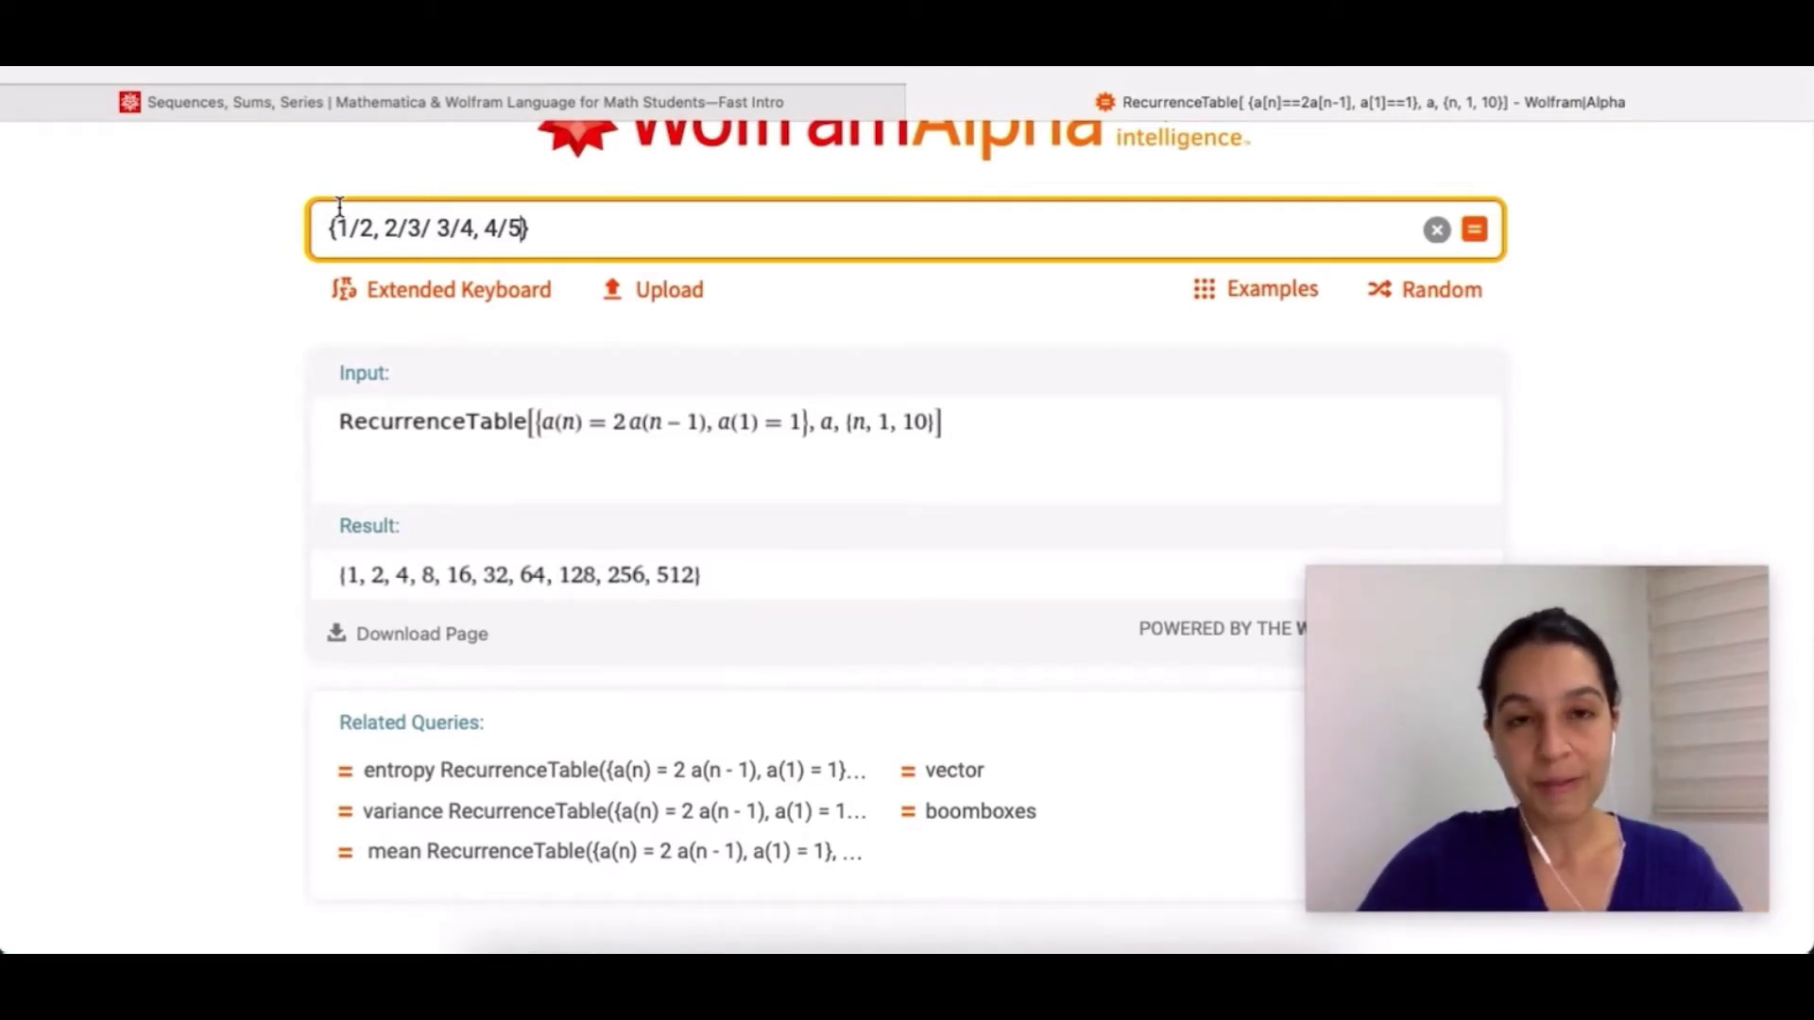
Step: Enter the function name FindSequenceFunction in front of the list of fractions
{"action": "key", "text": "alt+Left"}
{"action": "key", "text": "alt+Left"}
{"action": "key", "text": "alt+Left"}
{"action": "key", "text": "alt+Left"}
{"action": "key", "text": "alt+Left"}
{"action": "key", "text": "alt+Left"}
{"action": "key", "text": "alt+Left"}
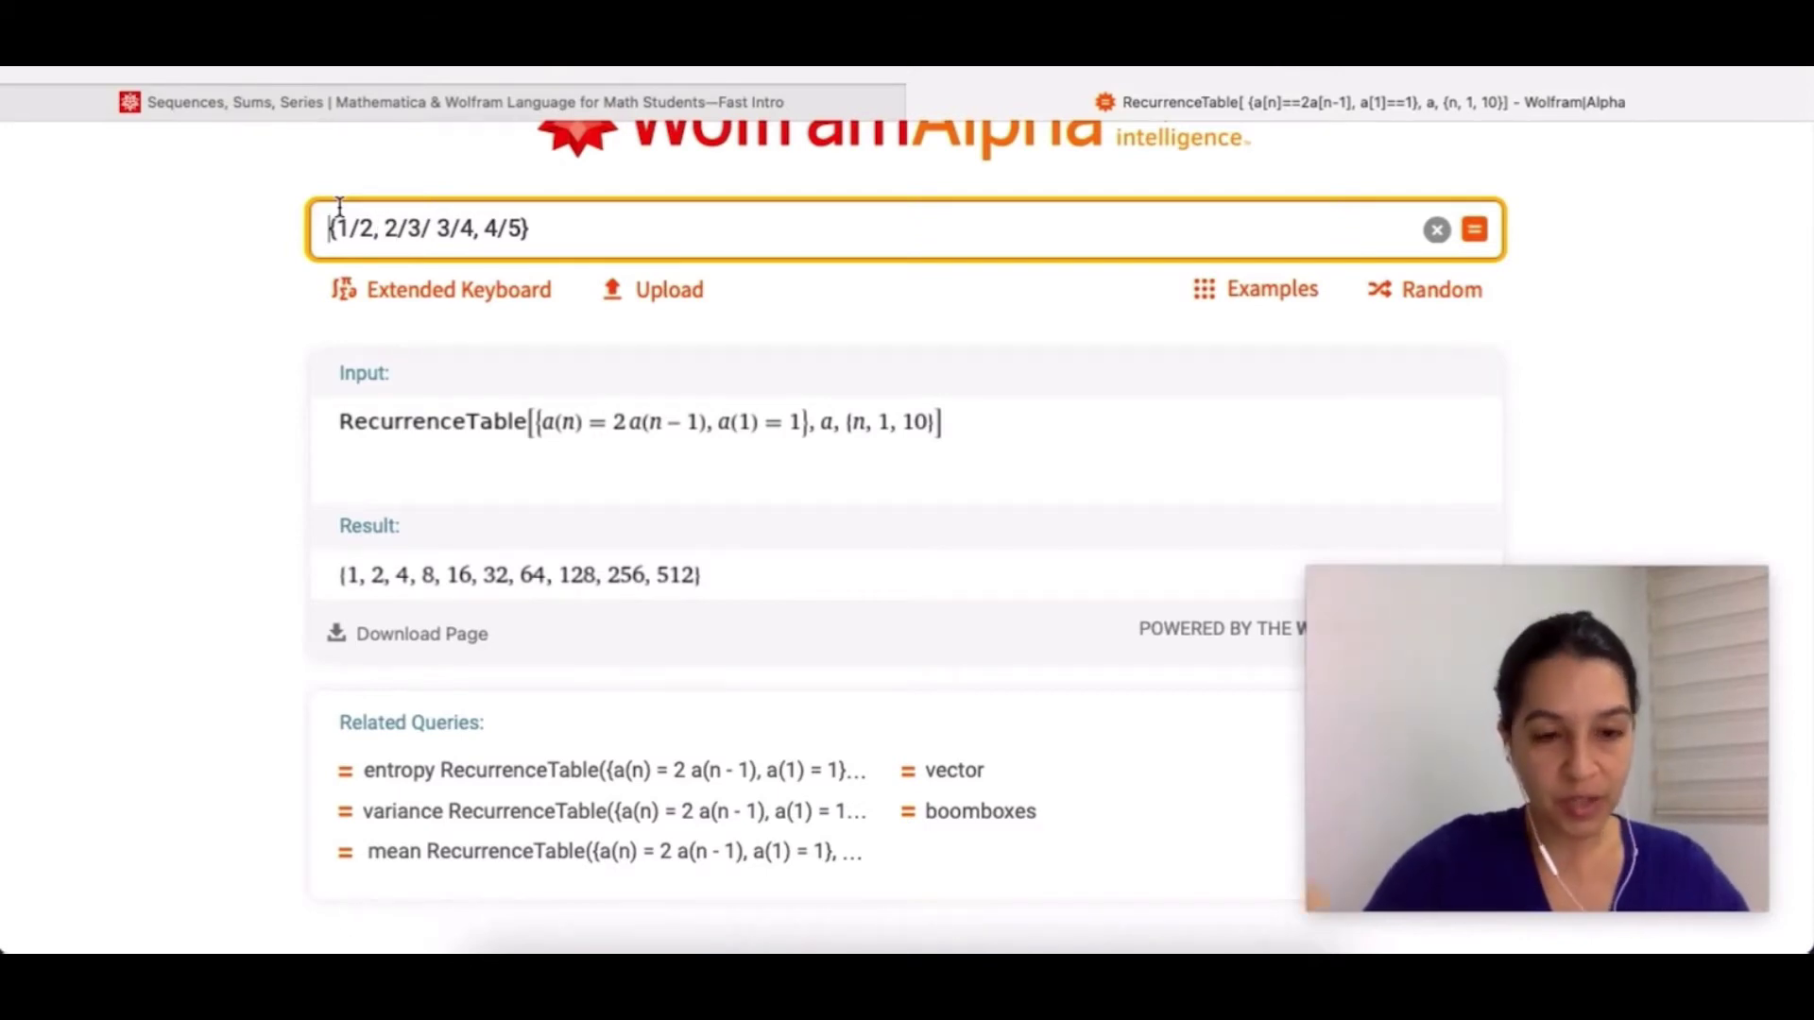
{"action": "type", "text": "Find"}
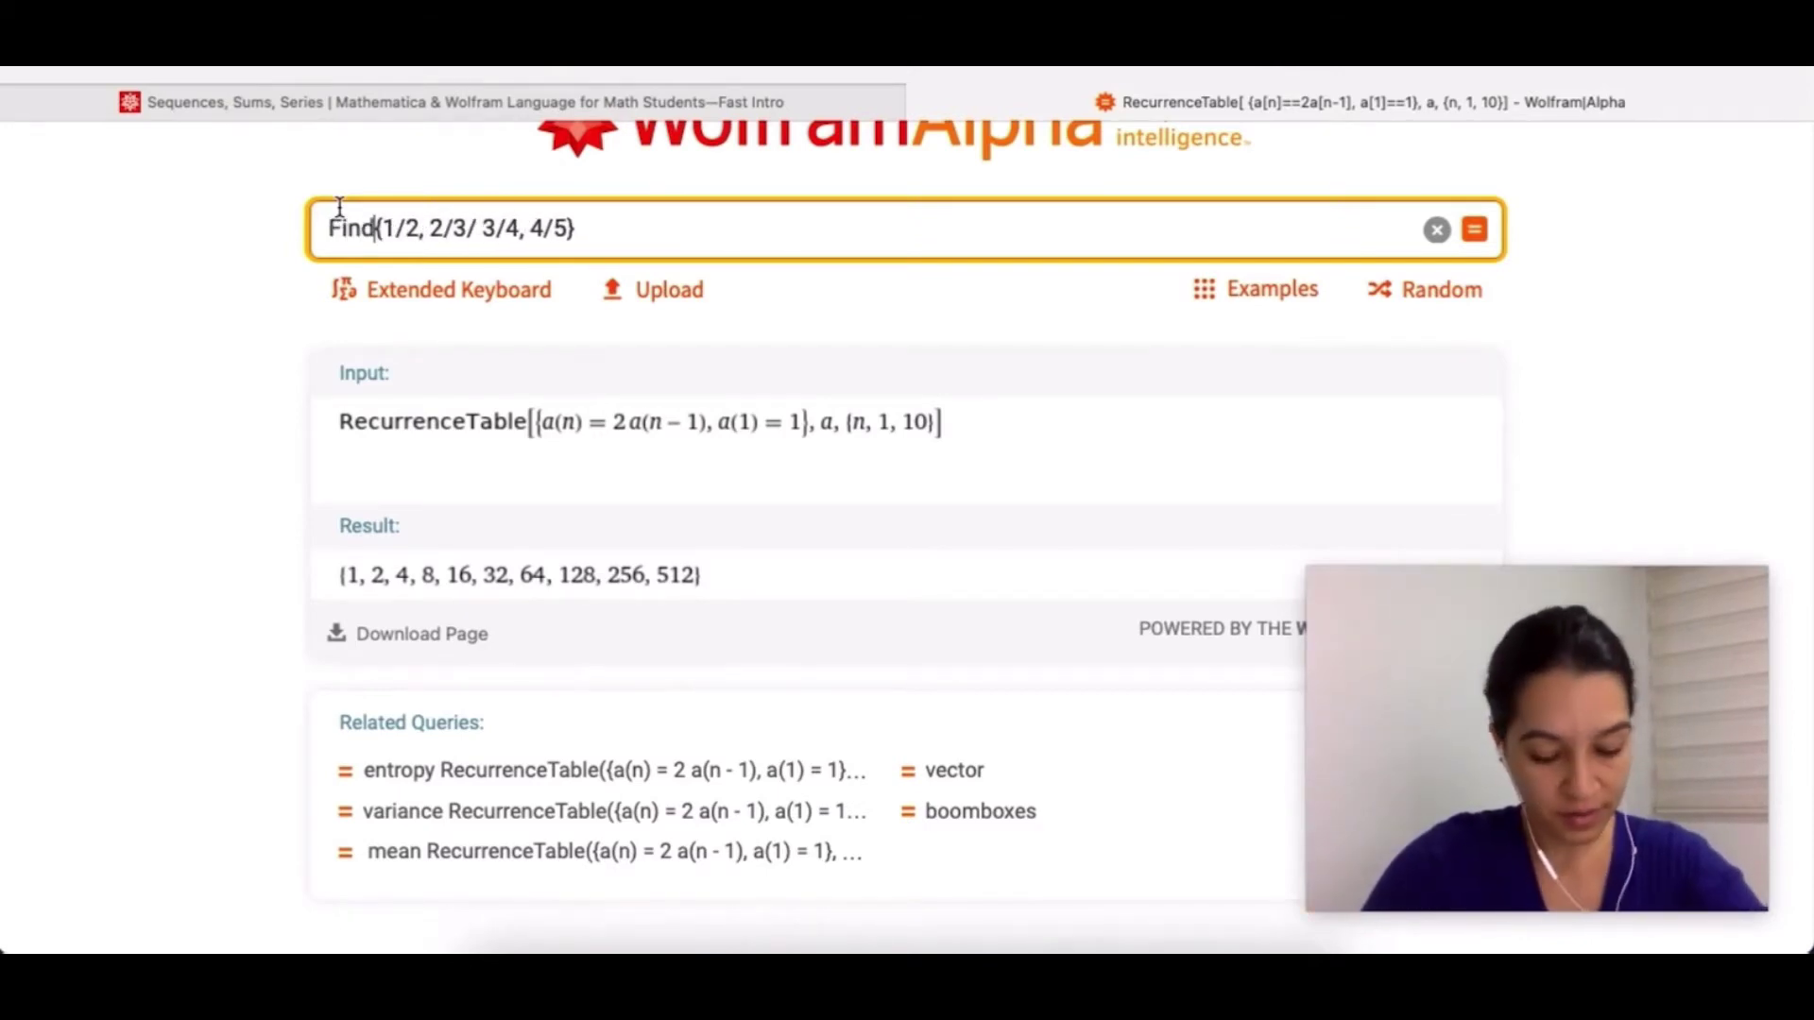
{"action": "type", "text": "Sequence"}
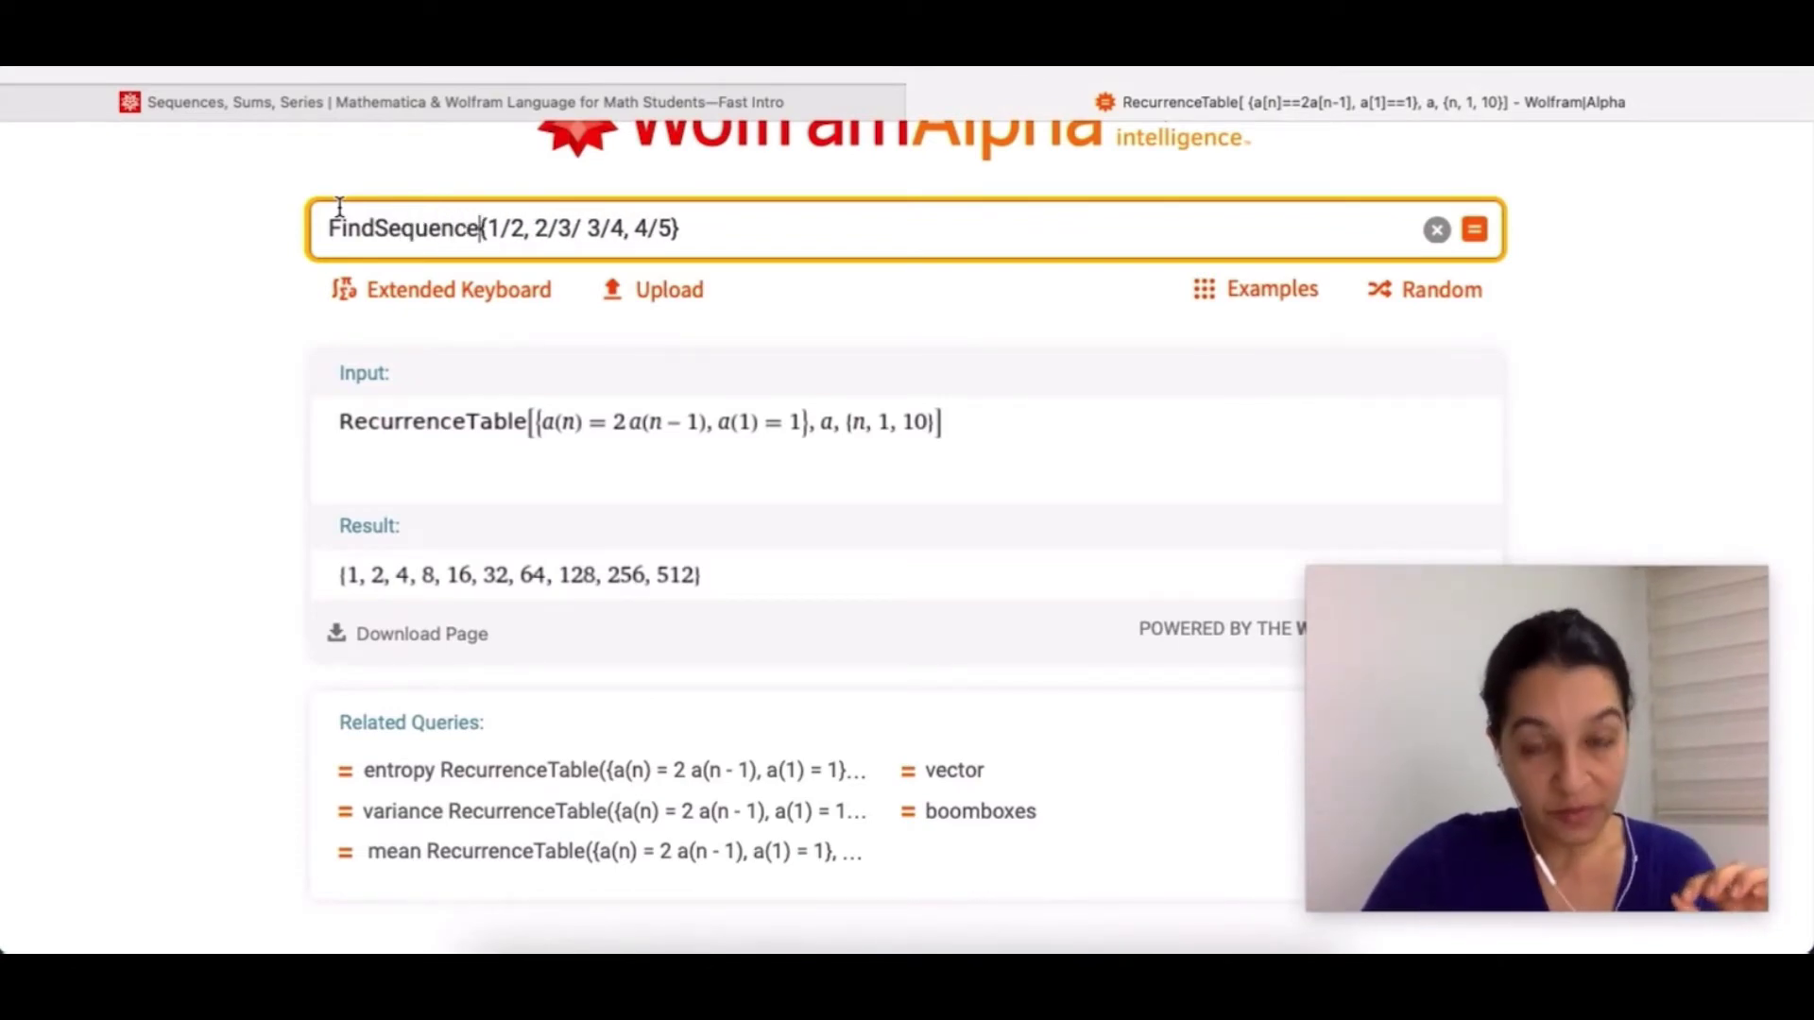
{"action": "type", "text": "Func"}
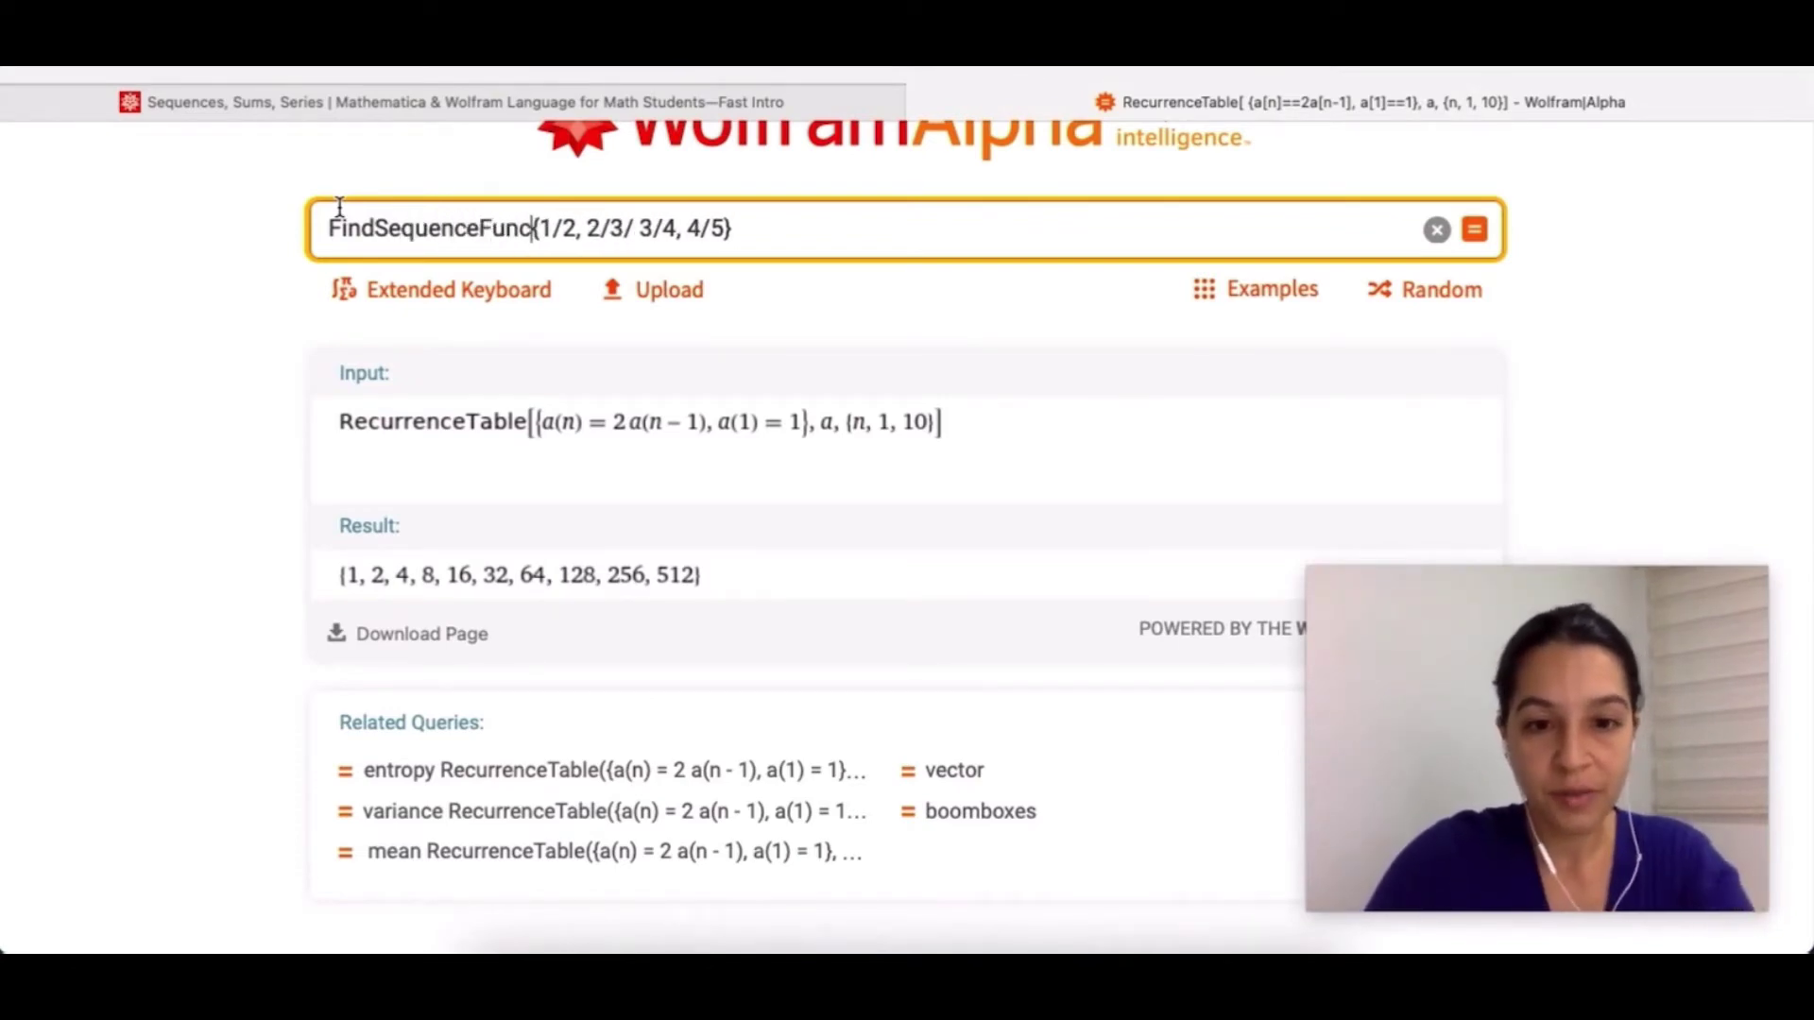
{"action": "type", "text": "t"}
{"action": "type", "text": "ion"}
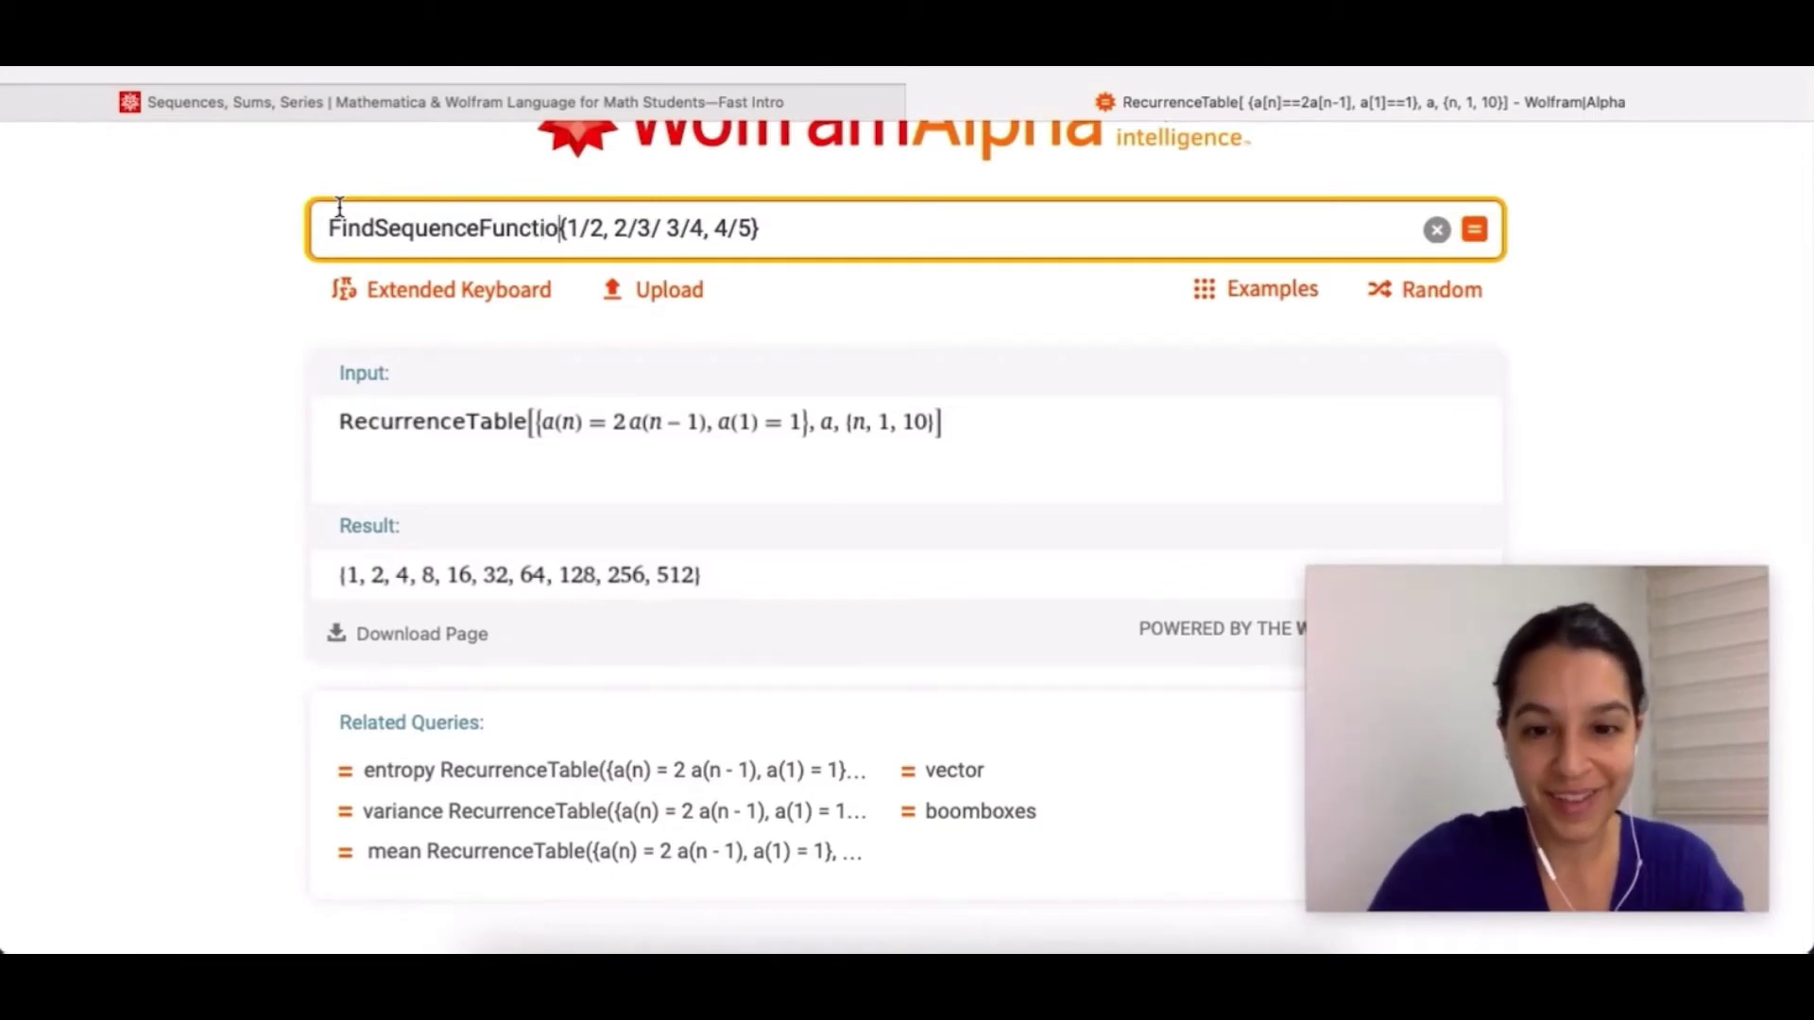
Step: Enclose the list of fractions in square brackets as the argument of FindSequenceFunction
{"action": "key", "text": "Right"}
{"action": "key", "text": "Right"}
{"action": "key", "text": "Right"}
{"action": "key", "text": "Right"}
{"action": "key", "text": "Right"}
{"action": "key", "text": "Right"}
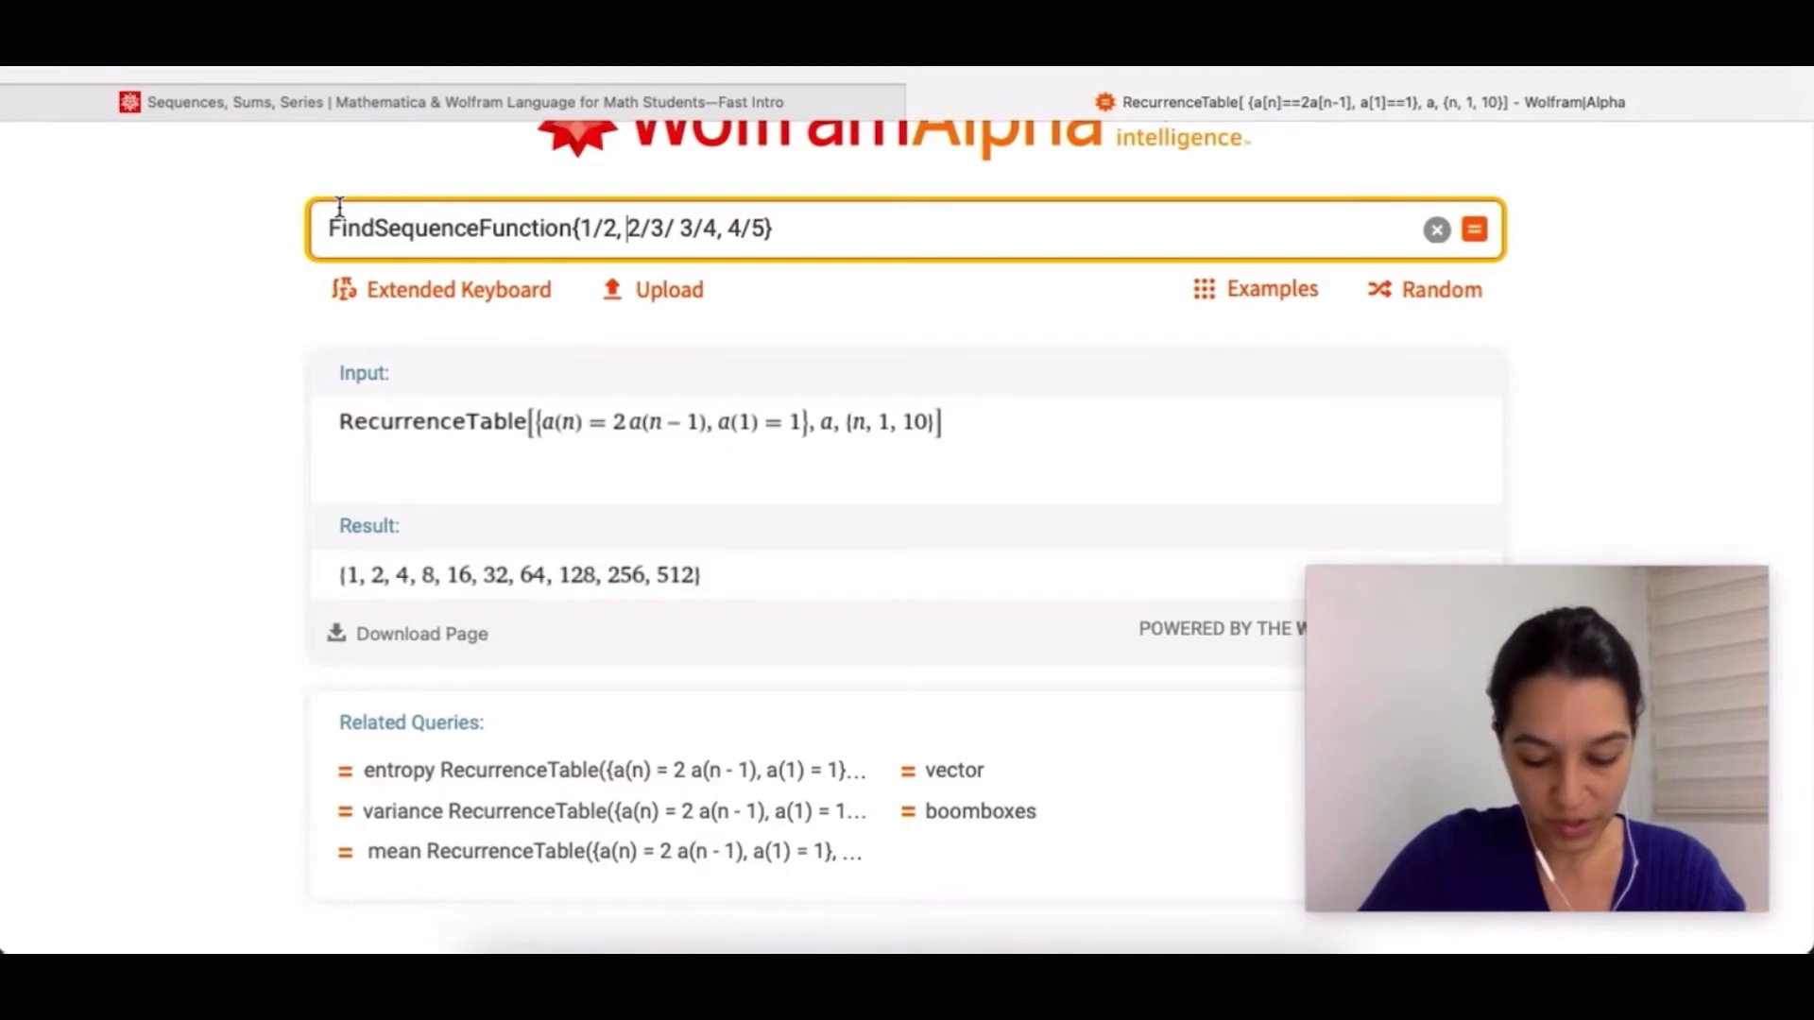
{"action": "key", "text": "Left"}
{"action": "key", "text": "Left"}
{"action": "key", "text": "Left"}
{"action": "key", "text": "Left"}
{"action": "key", "text": "Left"}
{"action": "key", "text": "Left"}
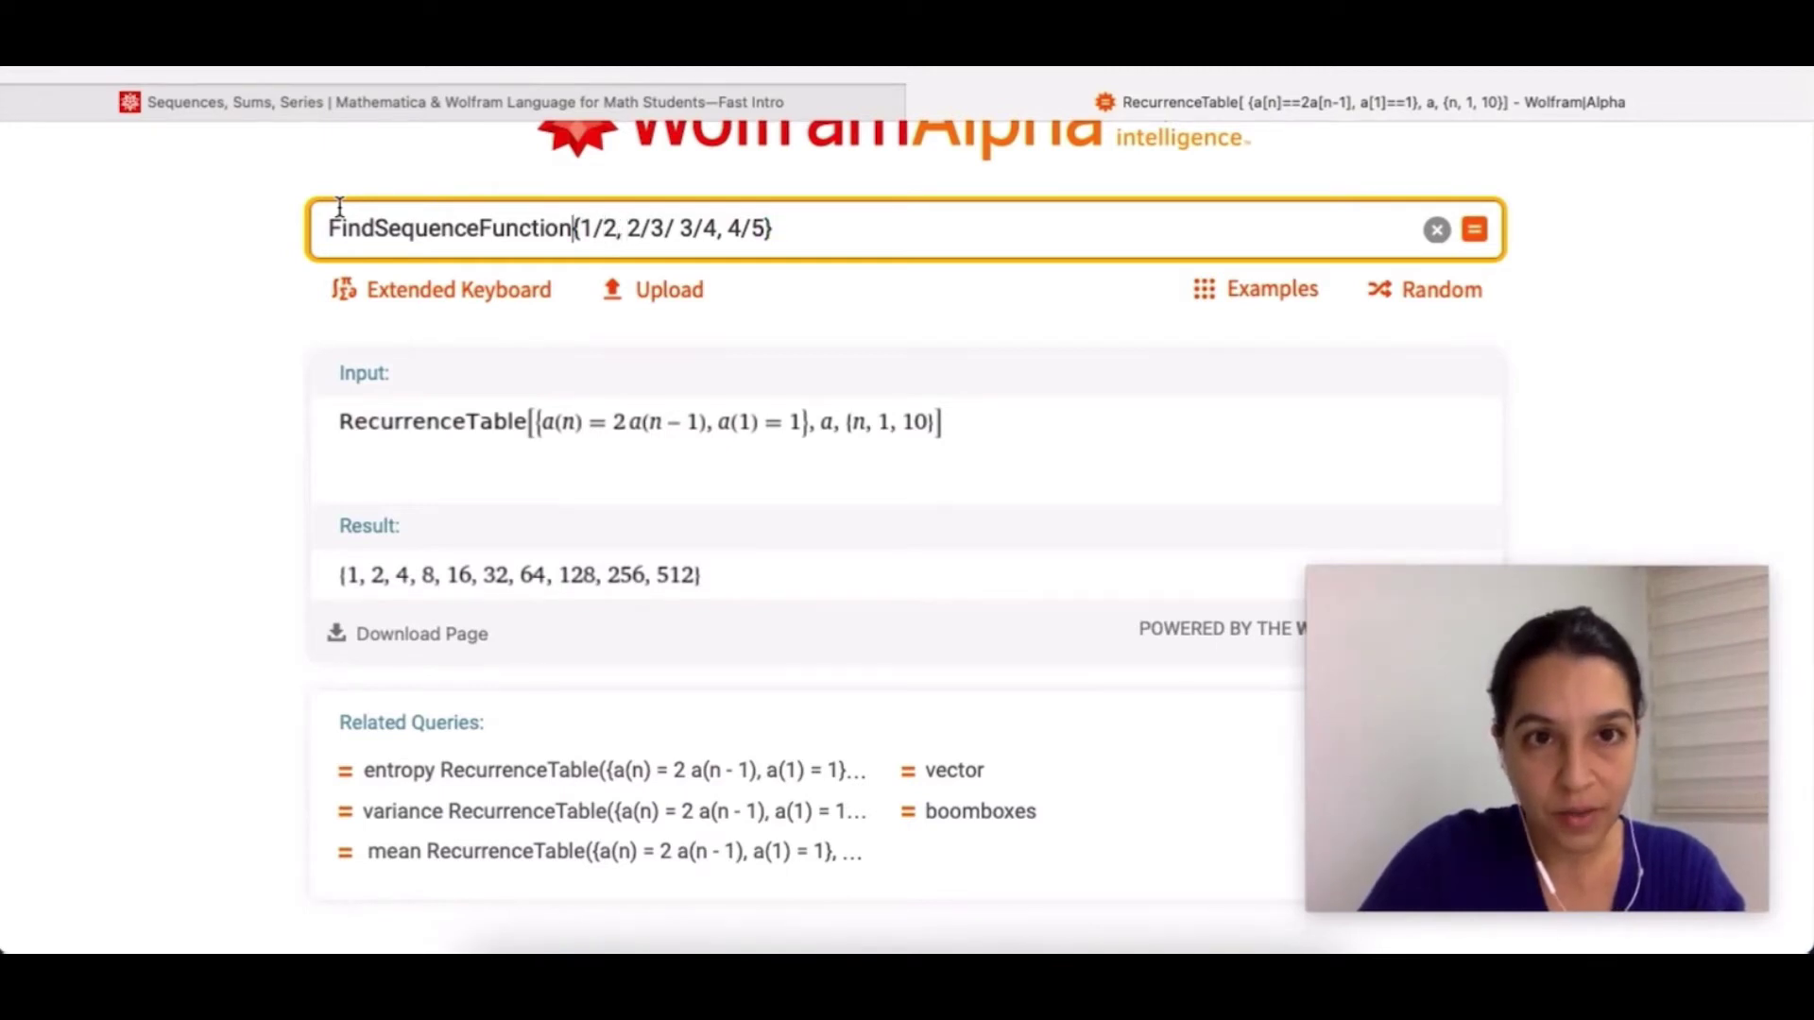
{"action": "type", "text": "["}
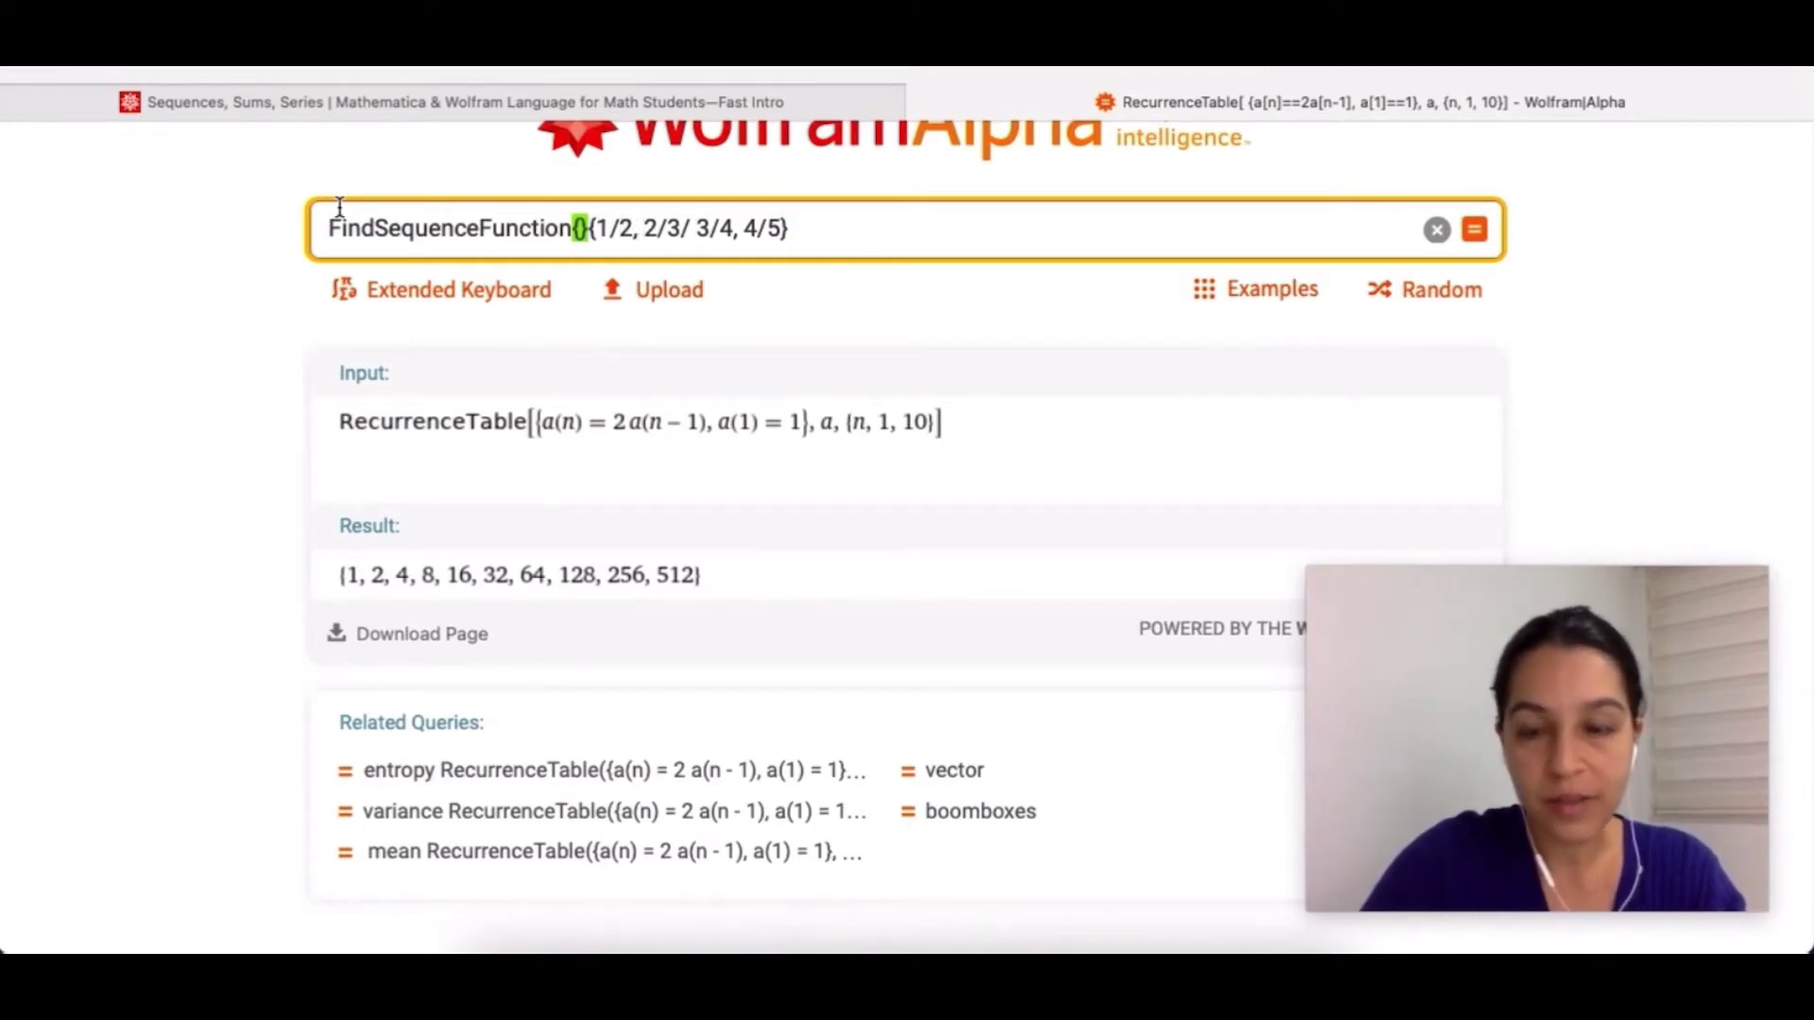
{"action": "key", "text": "BackSpace"}
{"action": "key", "text": "BackSpace"}
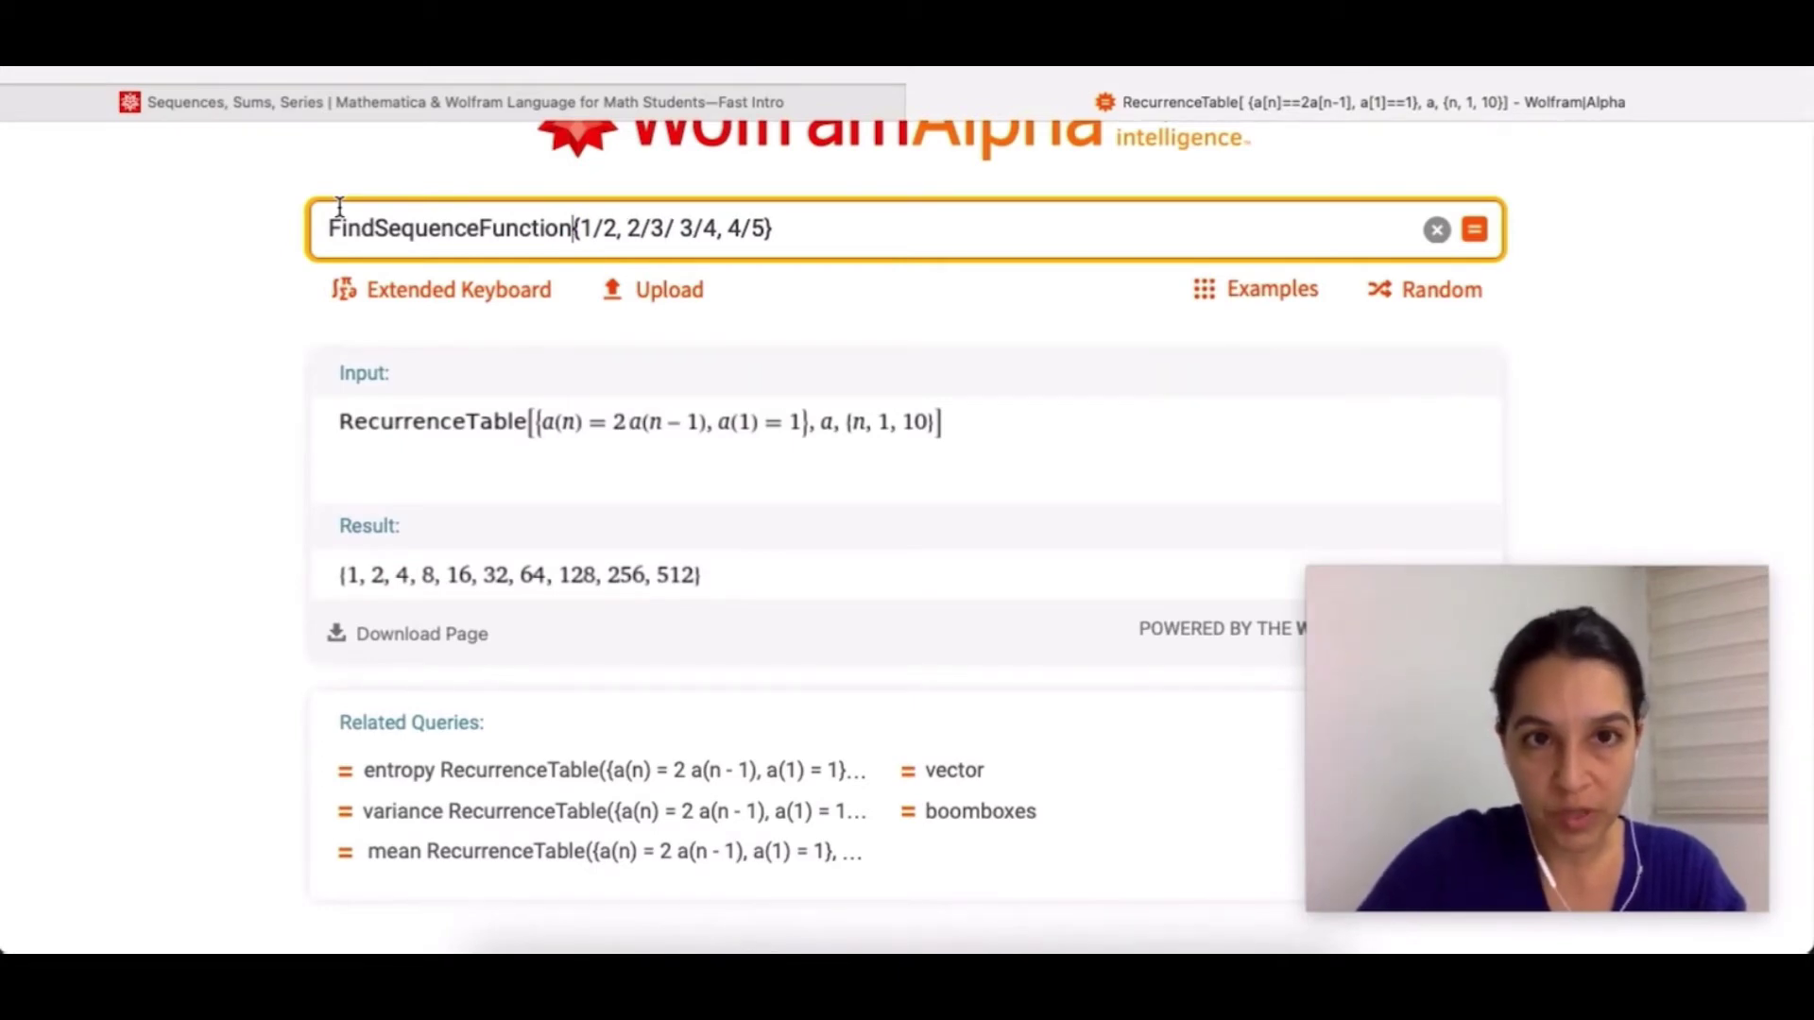
{"action": "type", "text": "["}
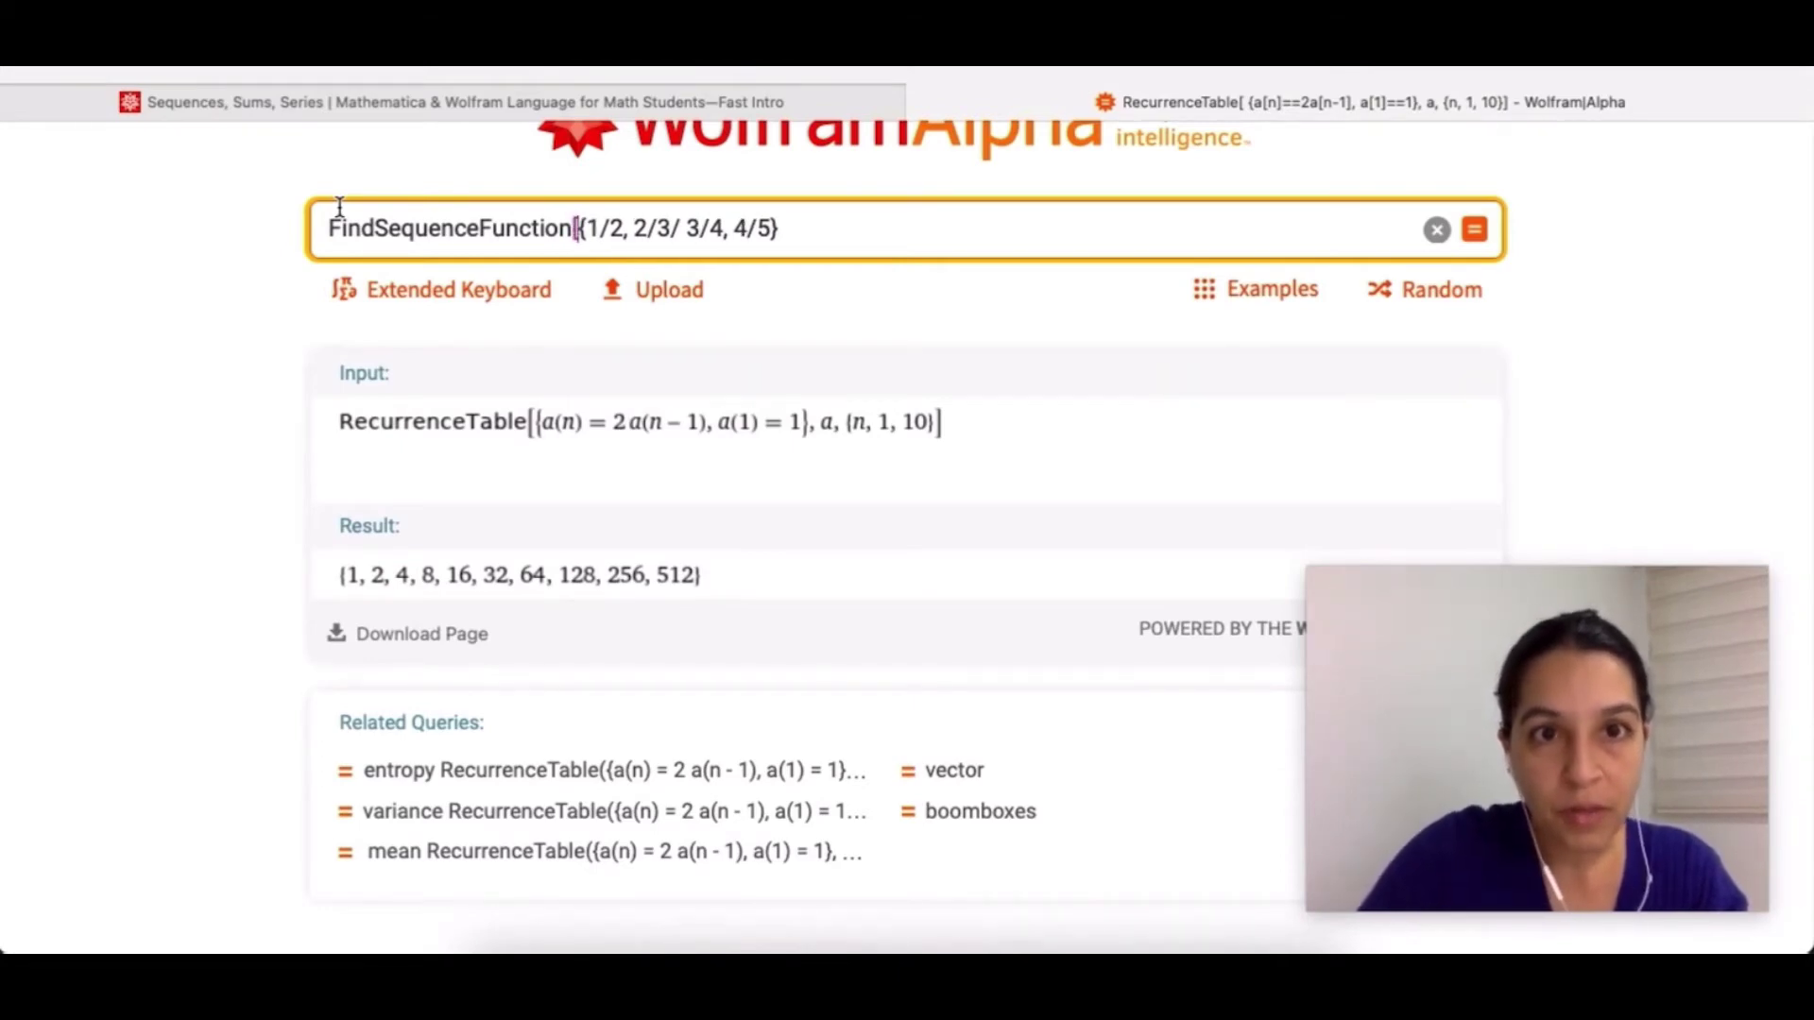
{"action": "left_click", "coordinate": [806, 225]}
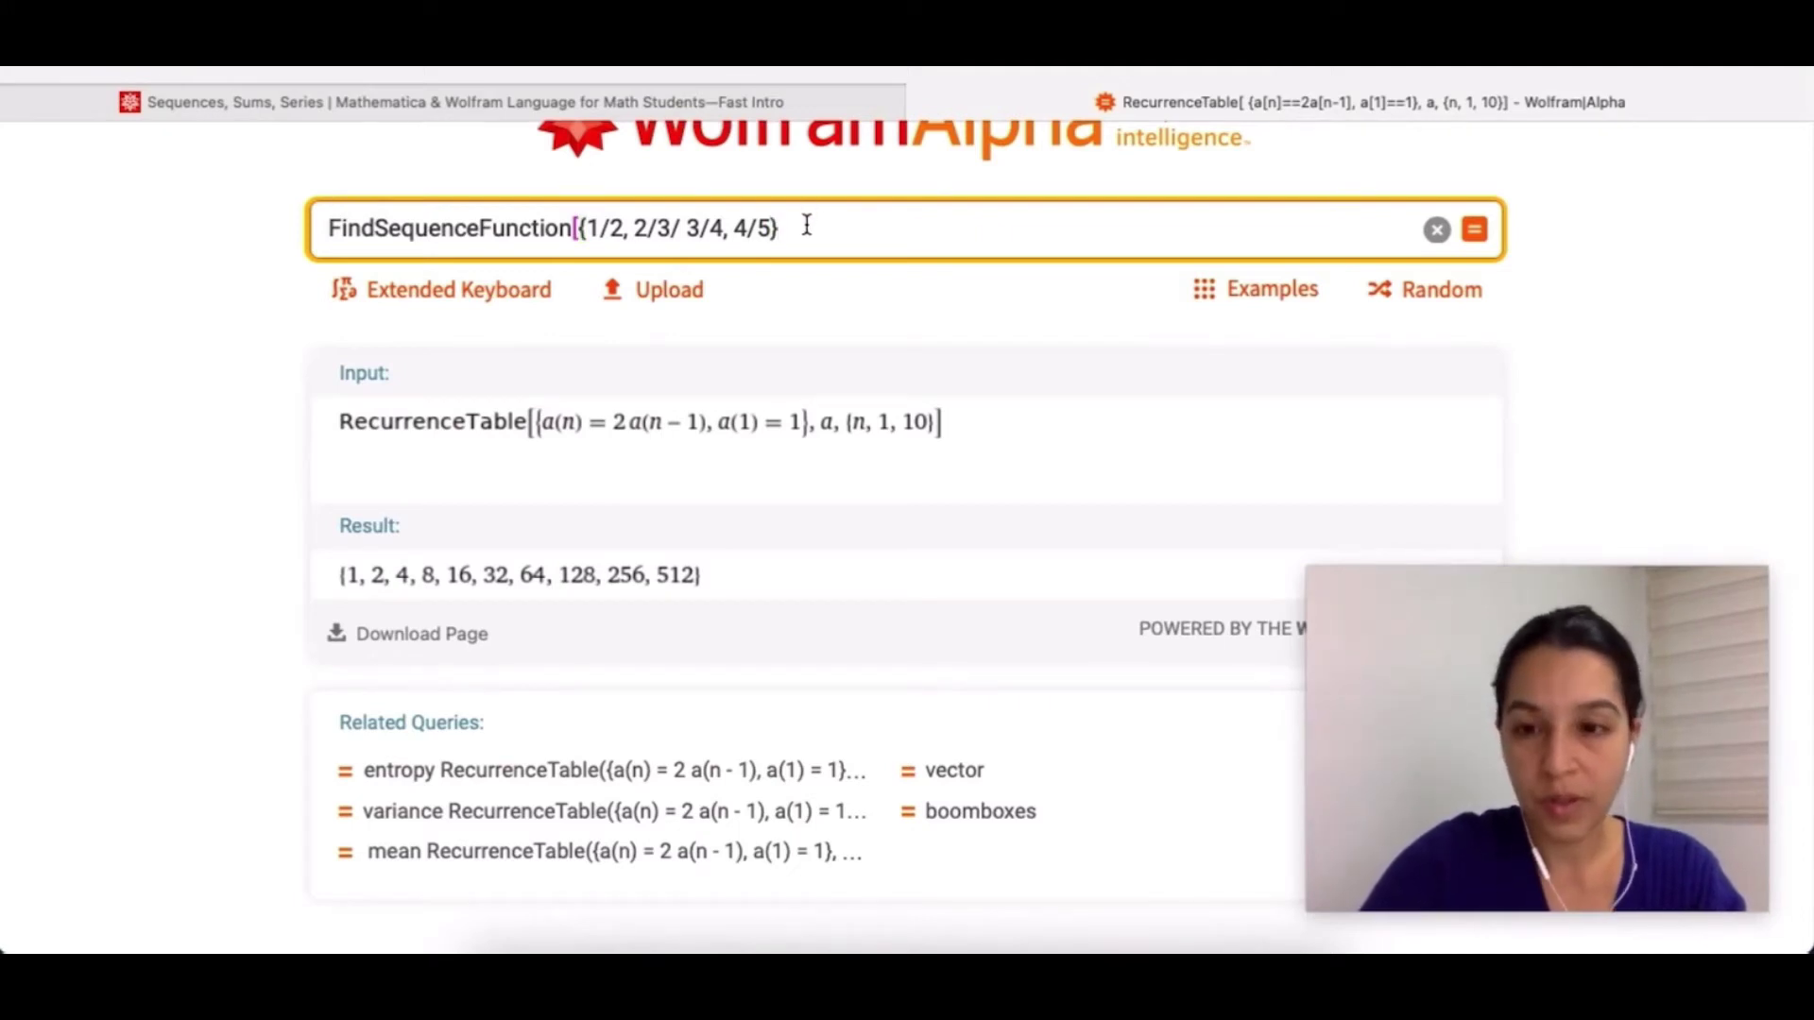
{"action": "type", "text": "]"}
Step: Add n as the second argument of FindSequenceFunction, after the list of fractions, and compute the query
{"action": "key", "text": "Left"}
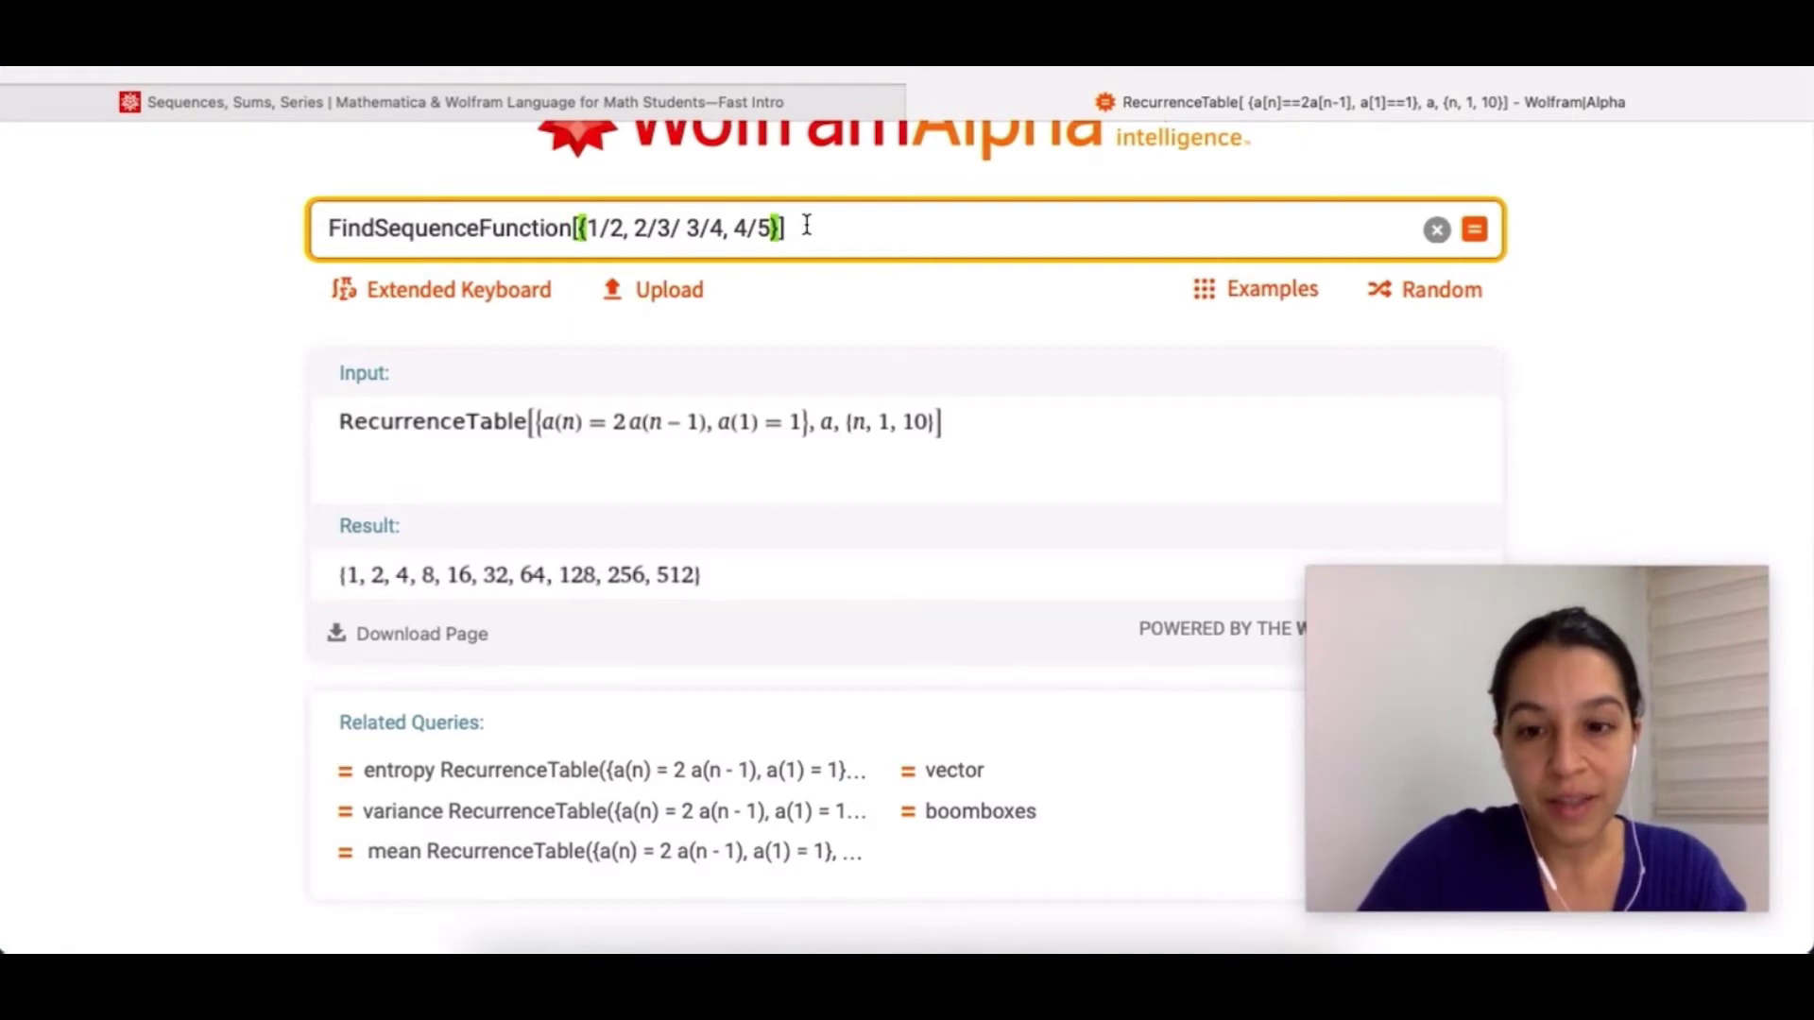
{"action": "type", "text": ","}
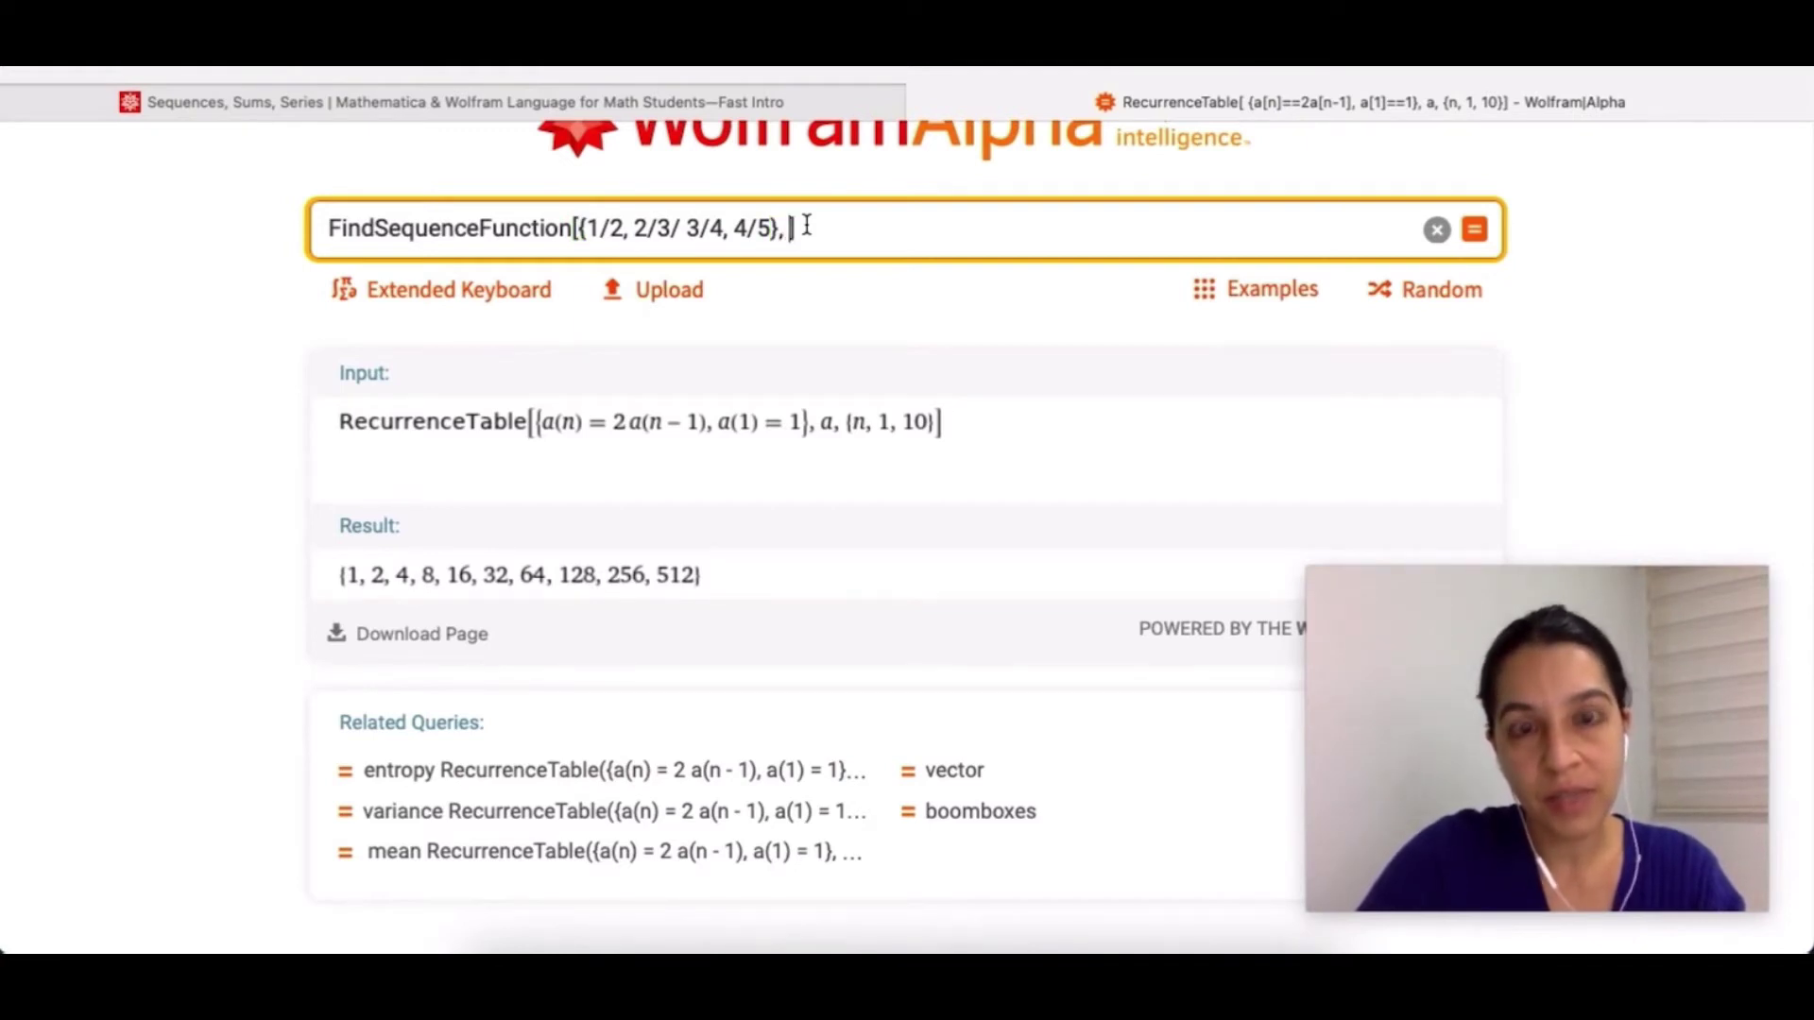
{"action": "type", "text": " n"}
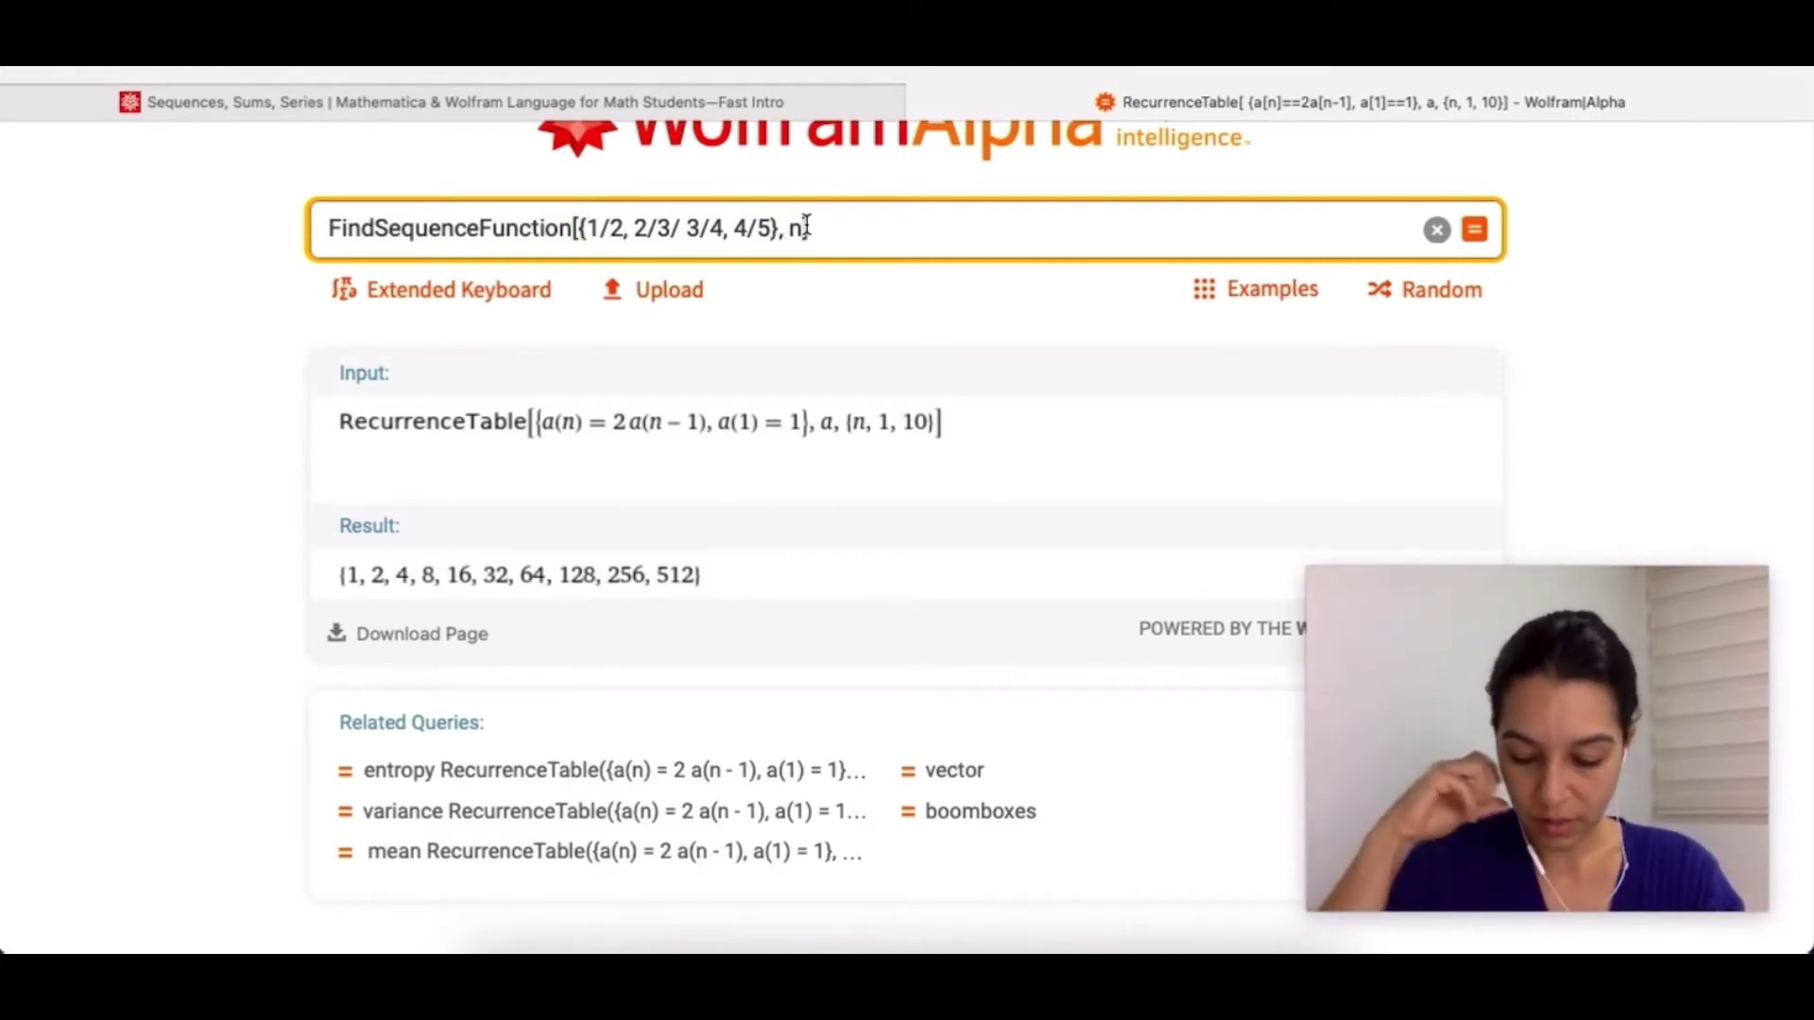
{"action": "key", "text": "Right"}
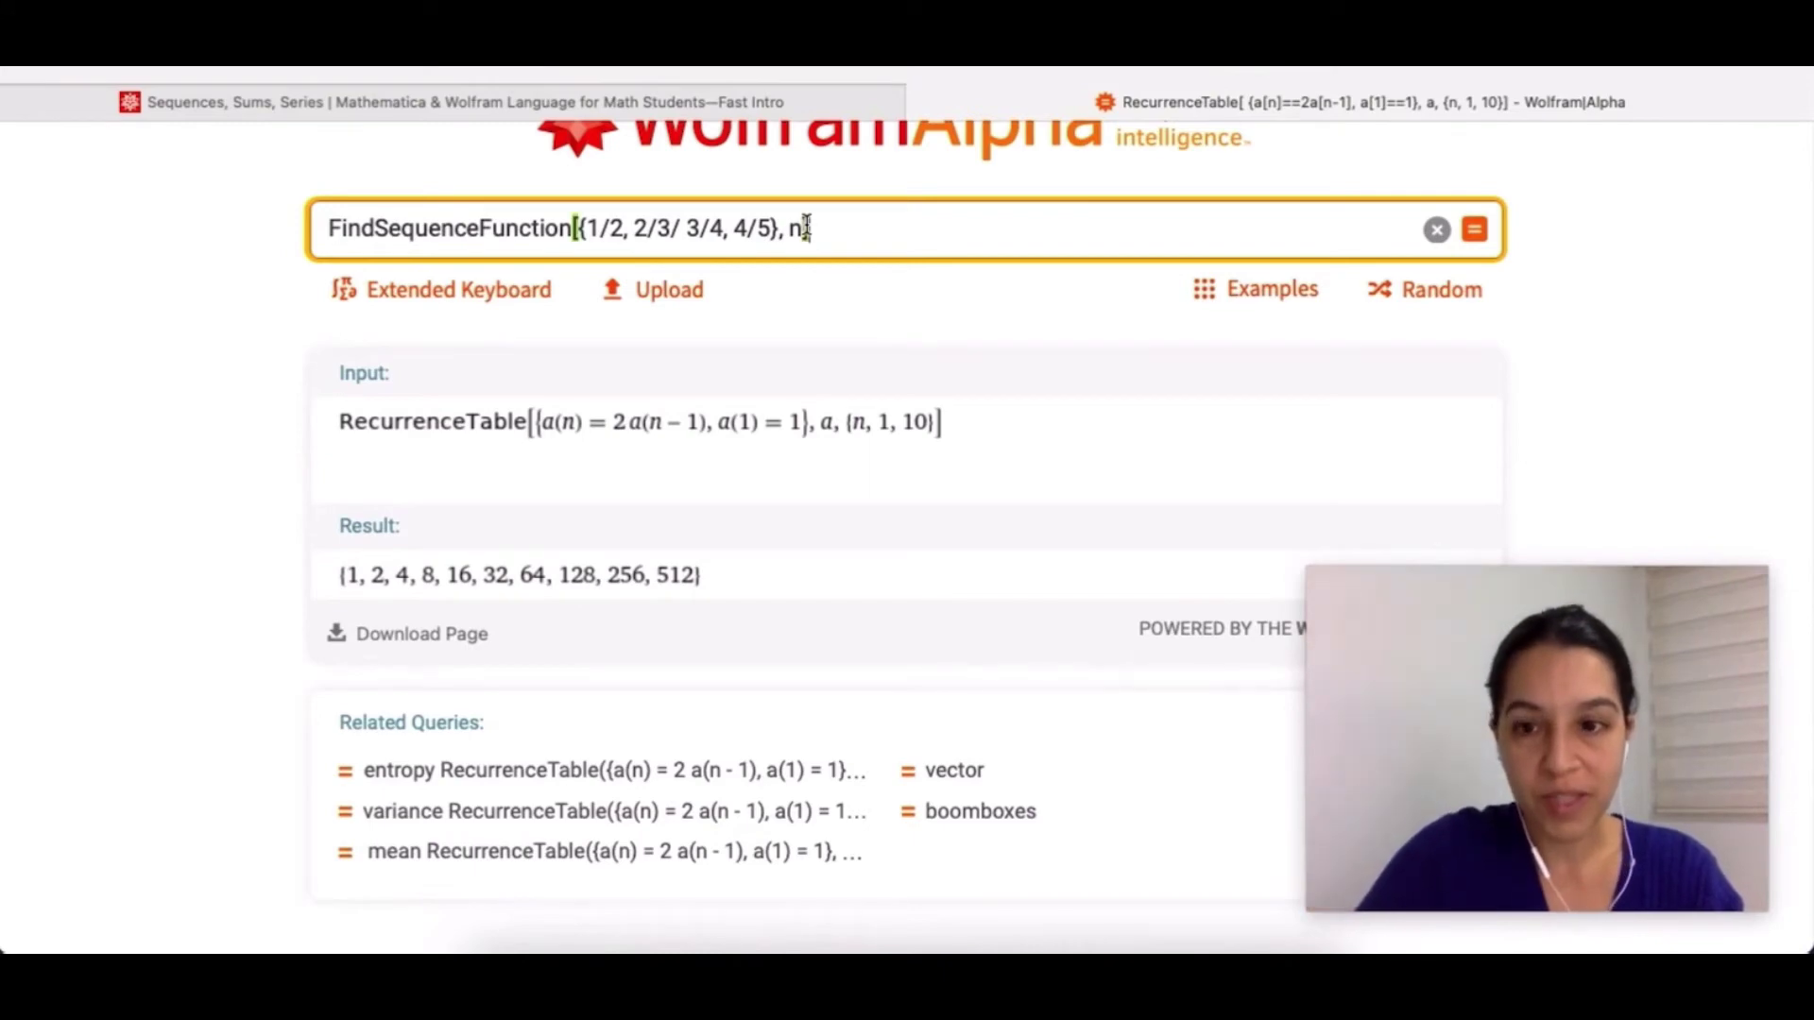
{"action": "key", "text": "Return"}
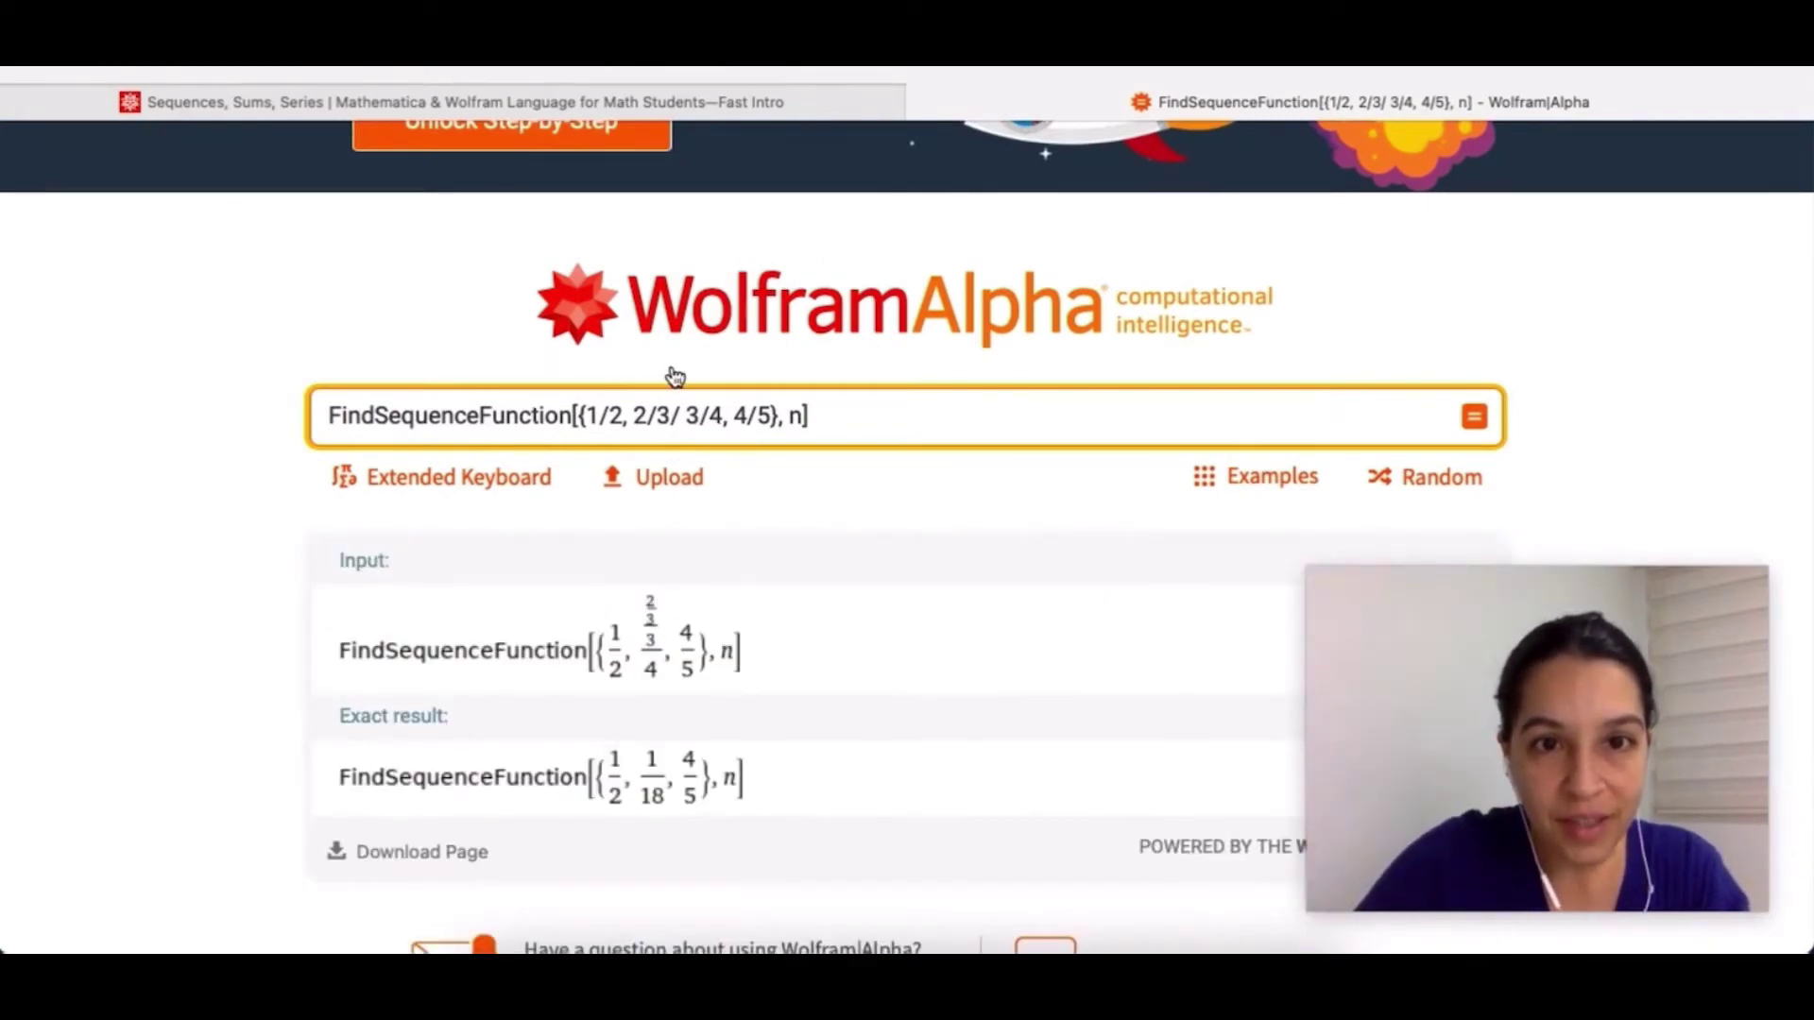
Step: Replace the slash after 2/3 with a comma, so the list reads {1/2, 2/3, 3/4, 4/5}, and recompute the query
{"action": "left_click", "coordinate": [678, 416]}
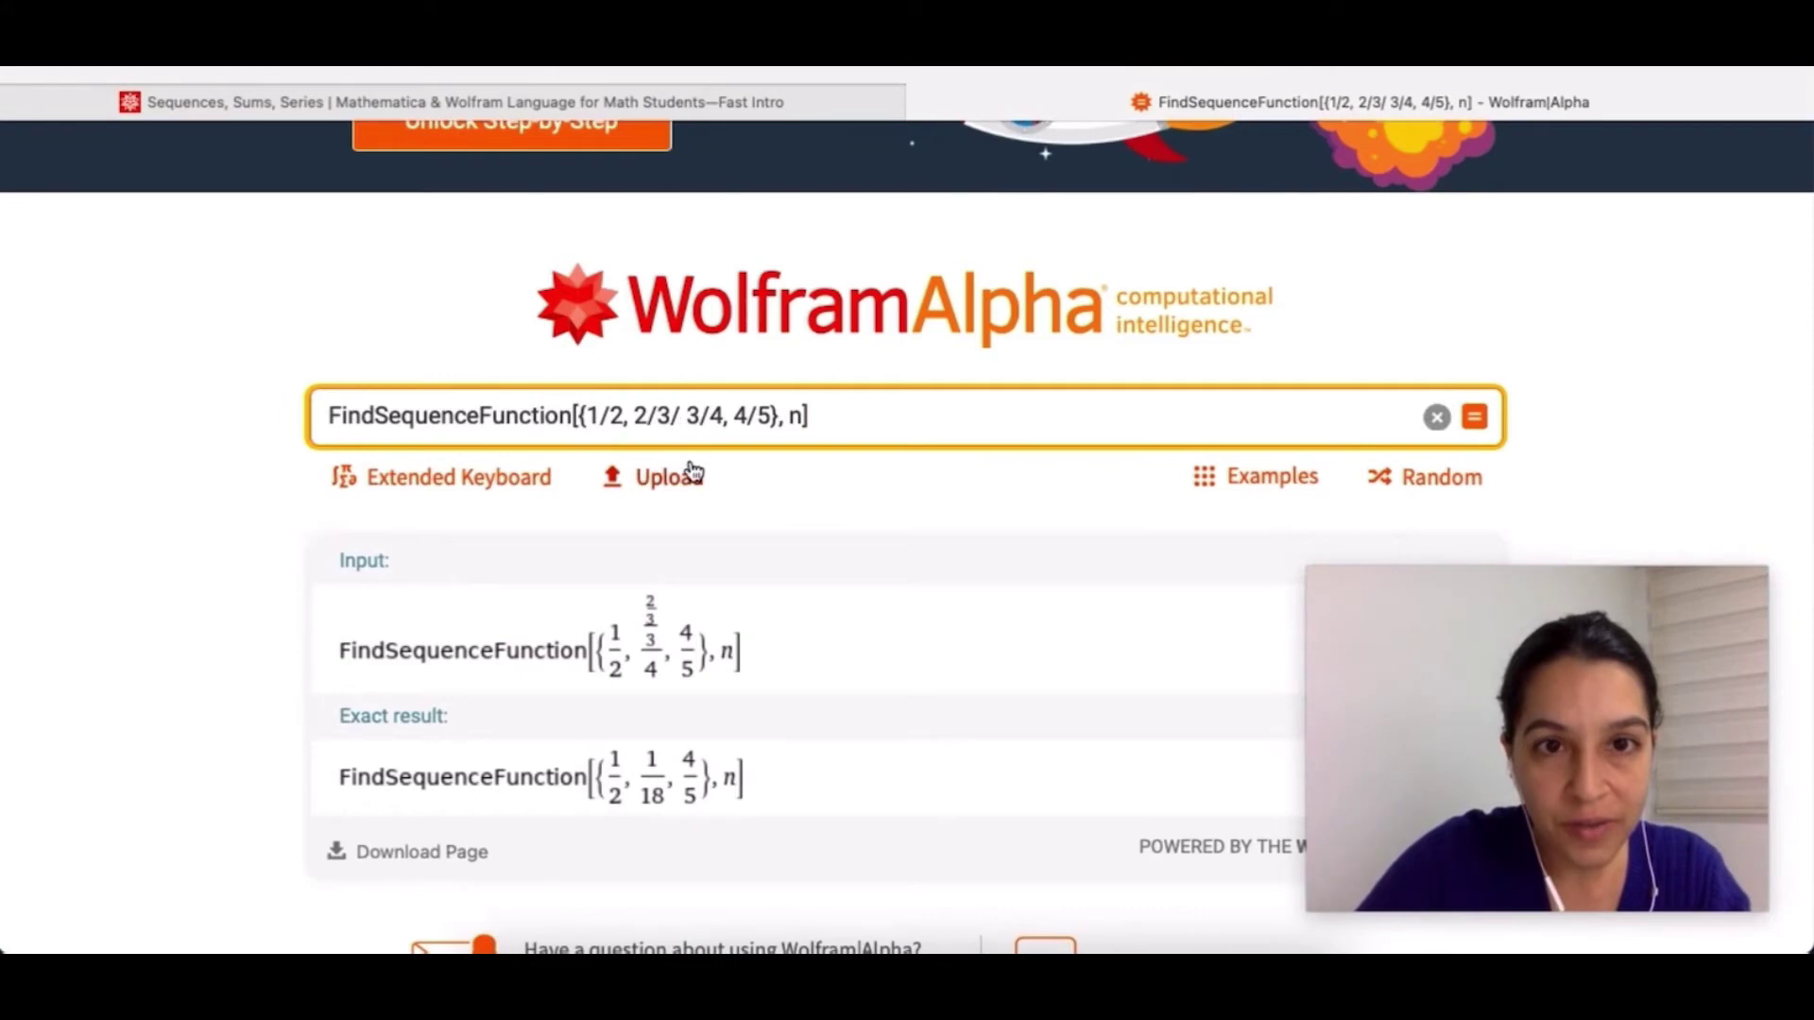
{"action": "key", "text": "BackSpace"}
{"action": "type", "text": ","}
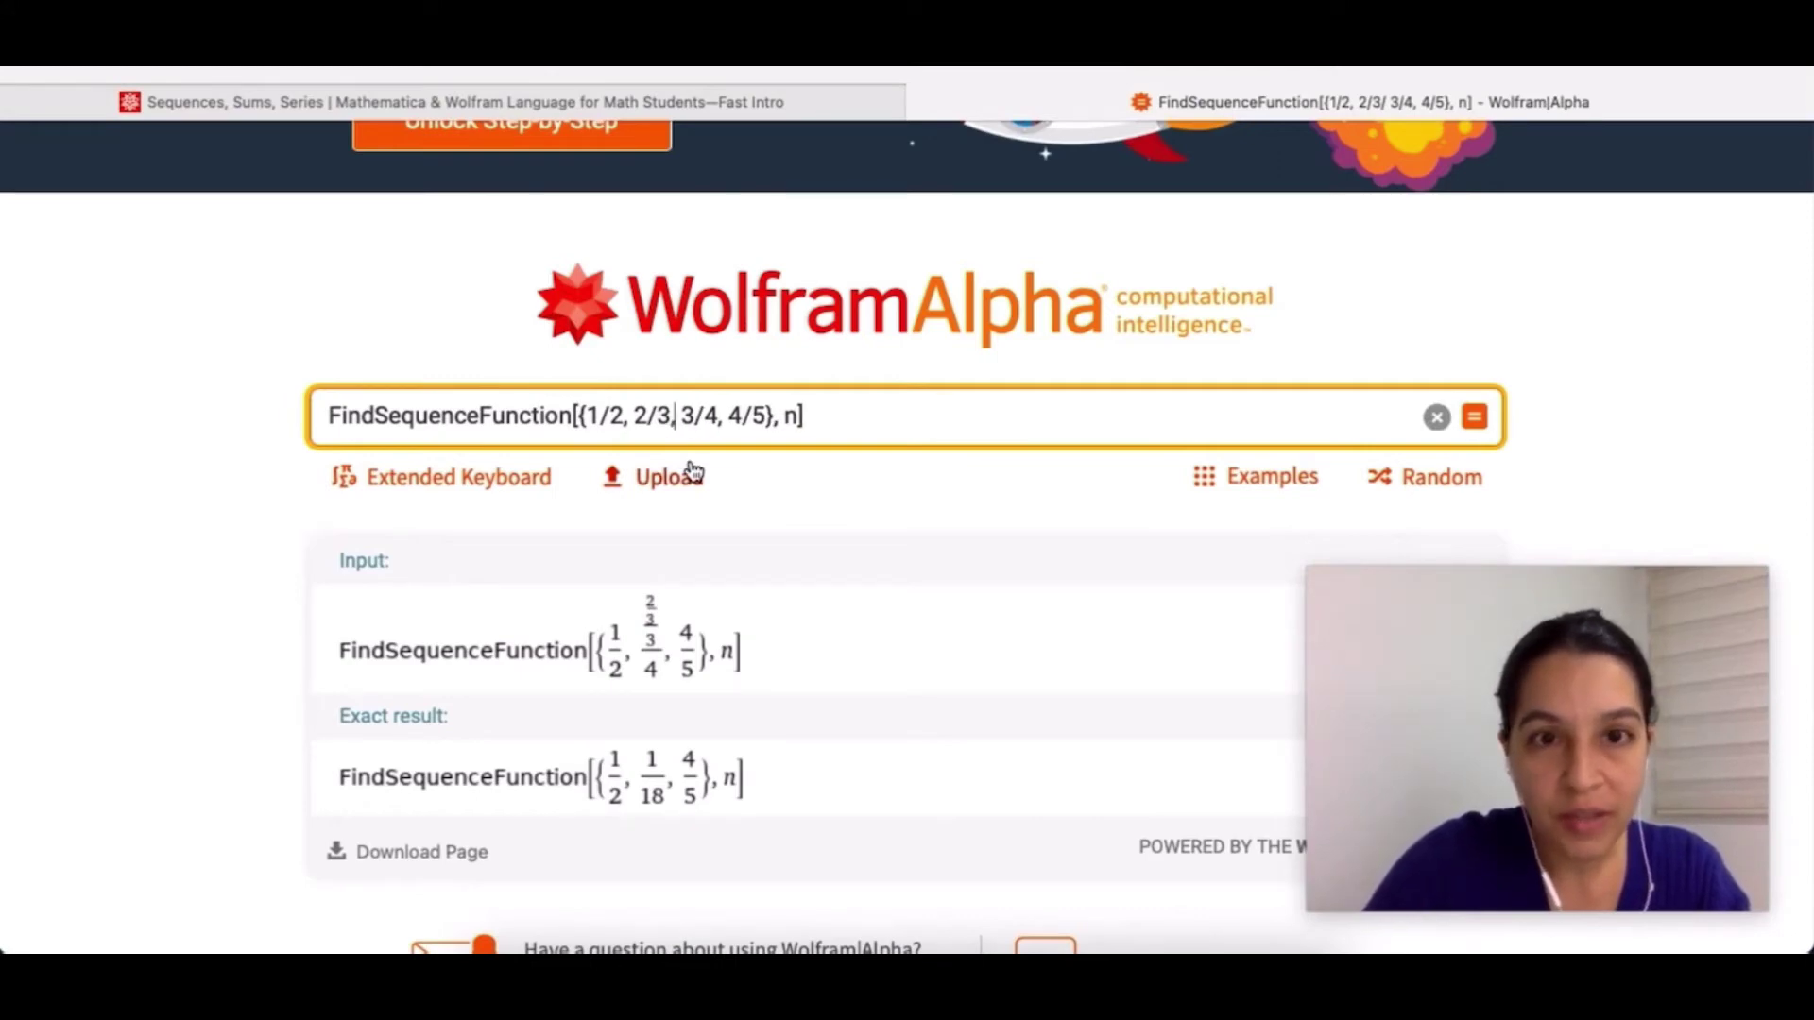
{"action": "left_click", "coordinate": [862, 414]}
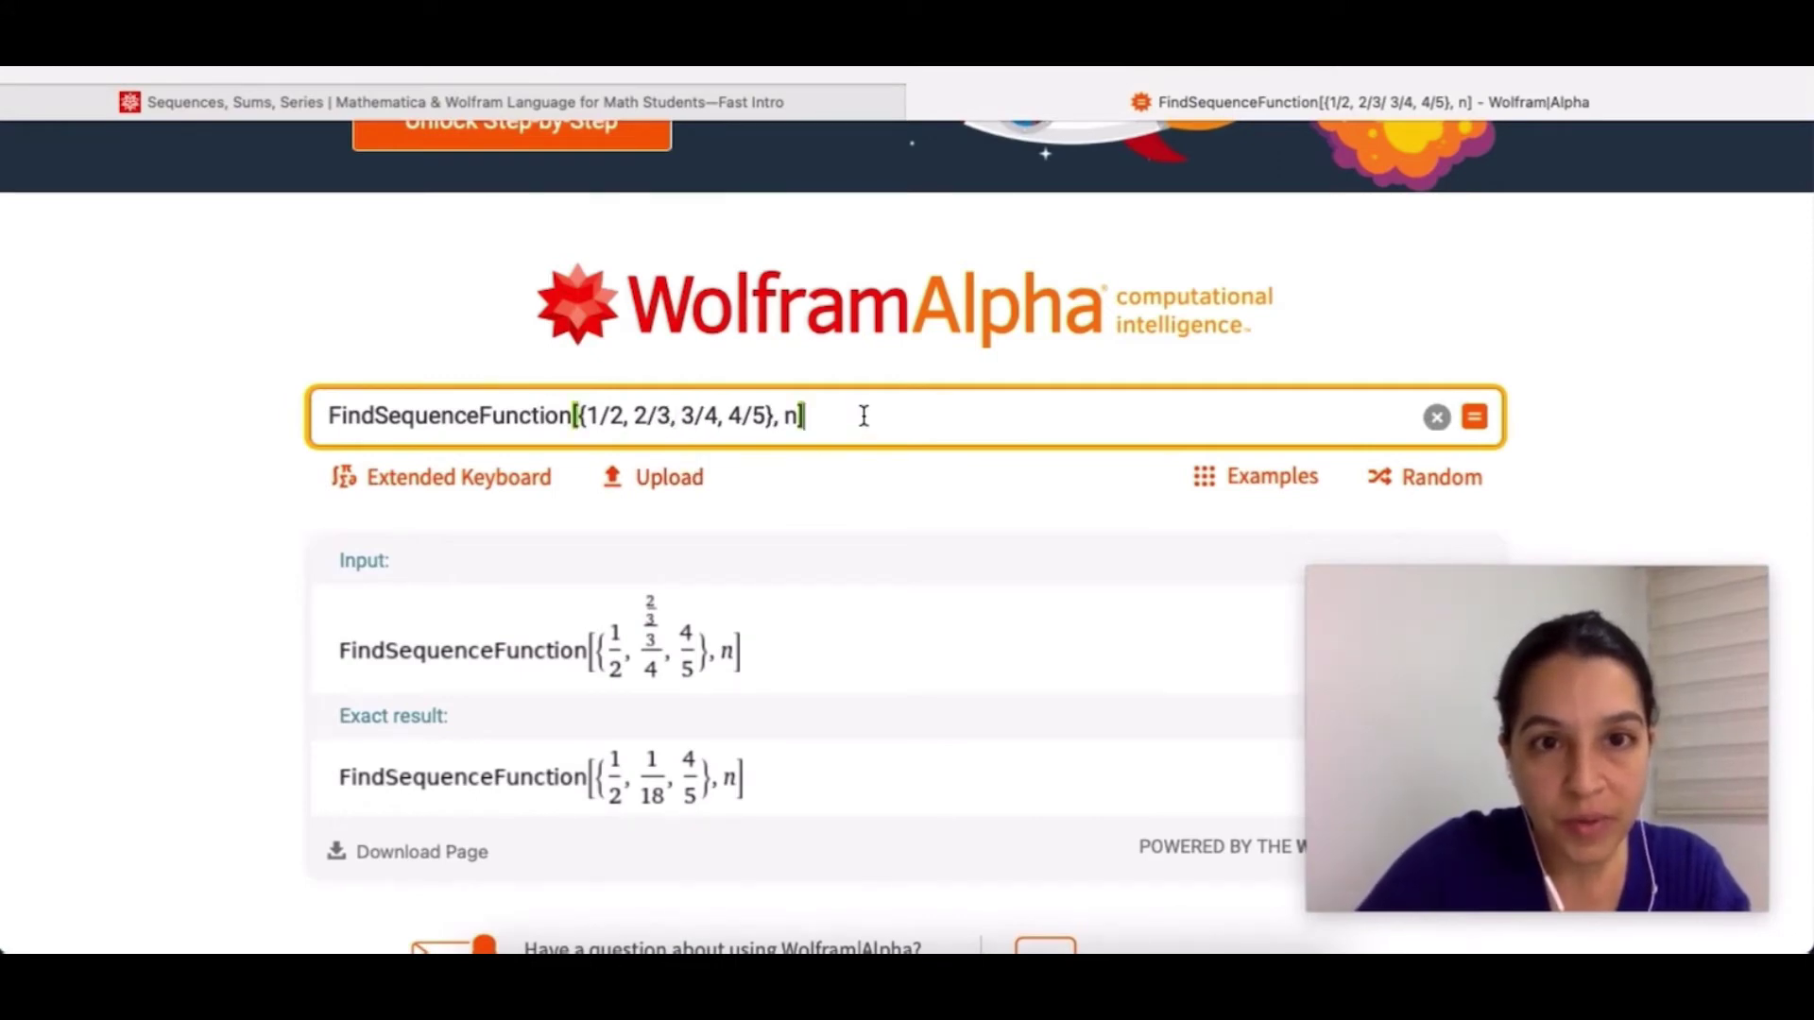
{"action": "key", "text": "Return"}
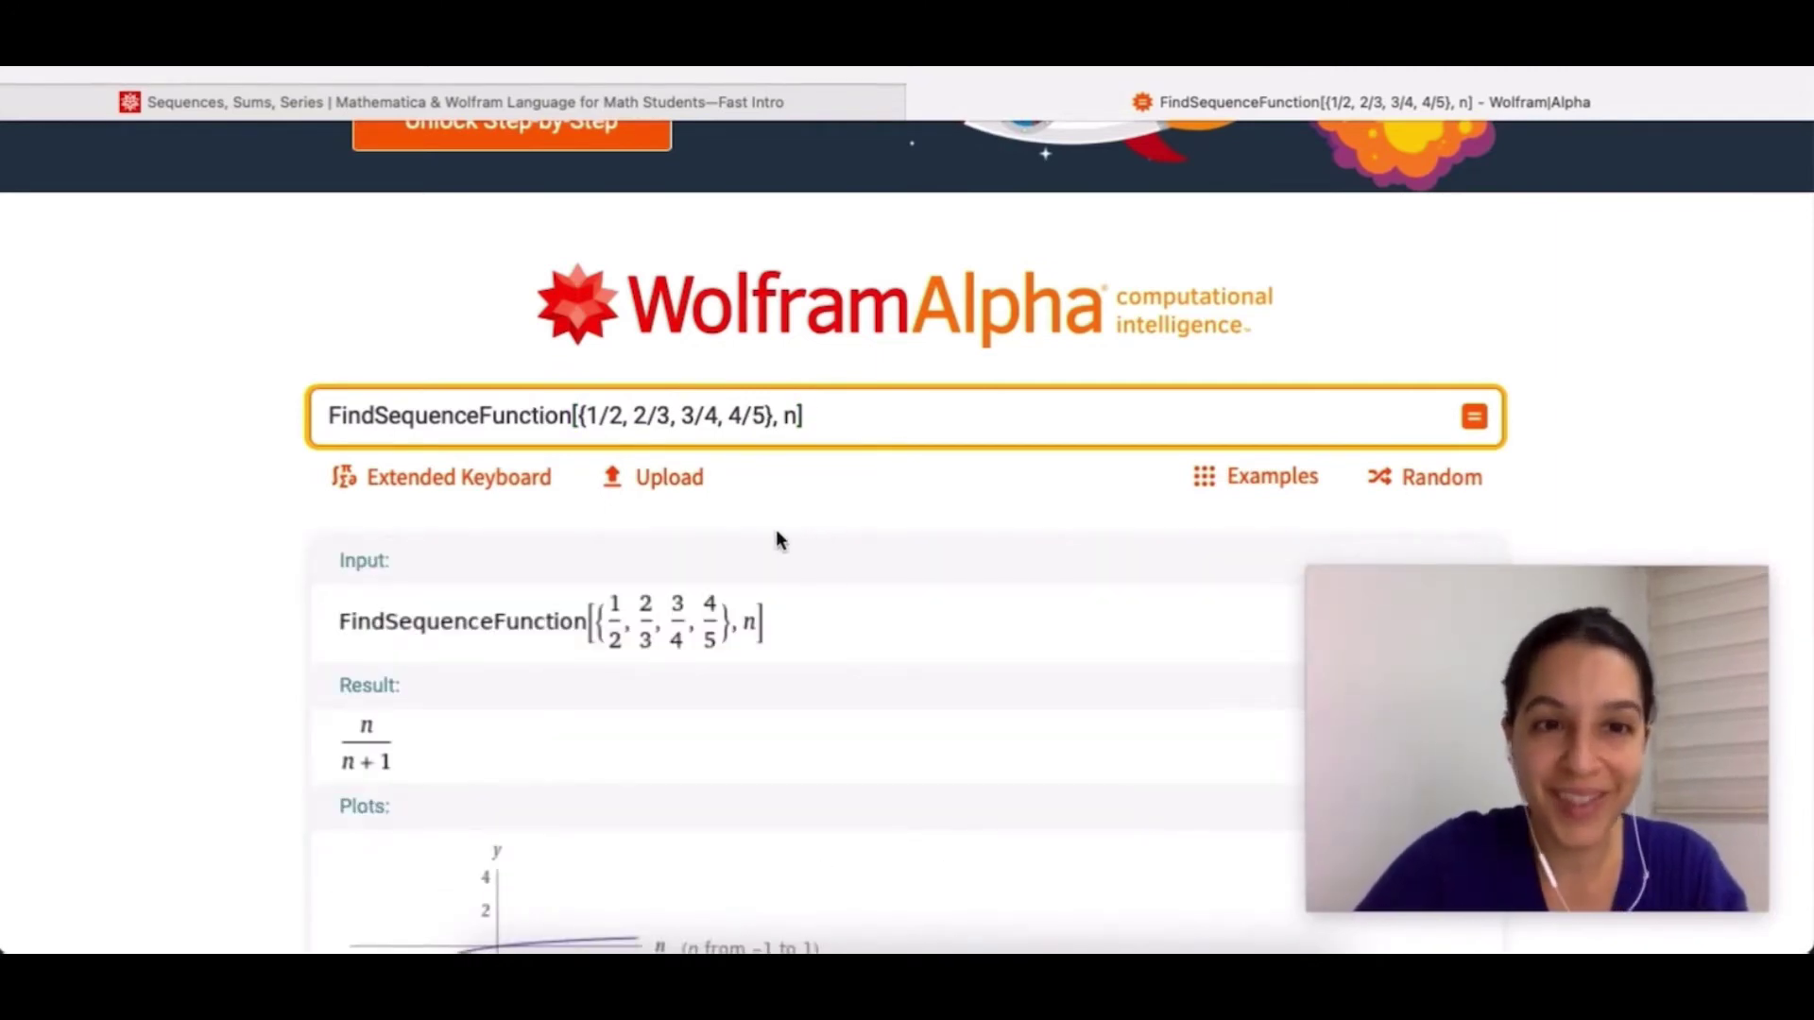
{"action": "scroll", "coordinate": [257, 507], "scroll_direction": "down", "scroll_amount": 2}
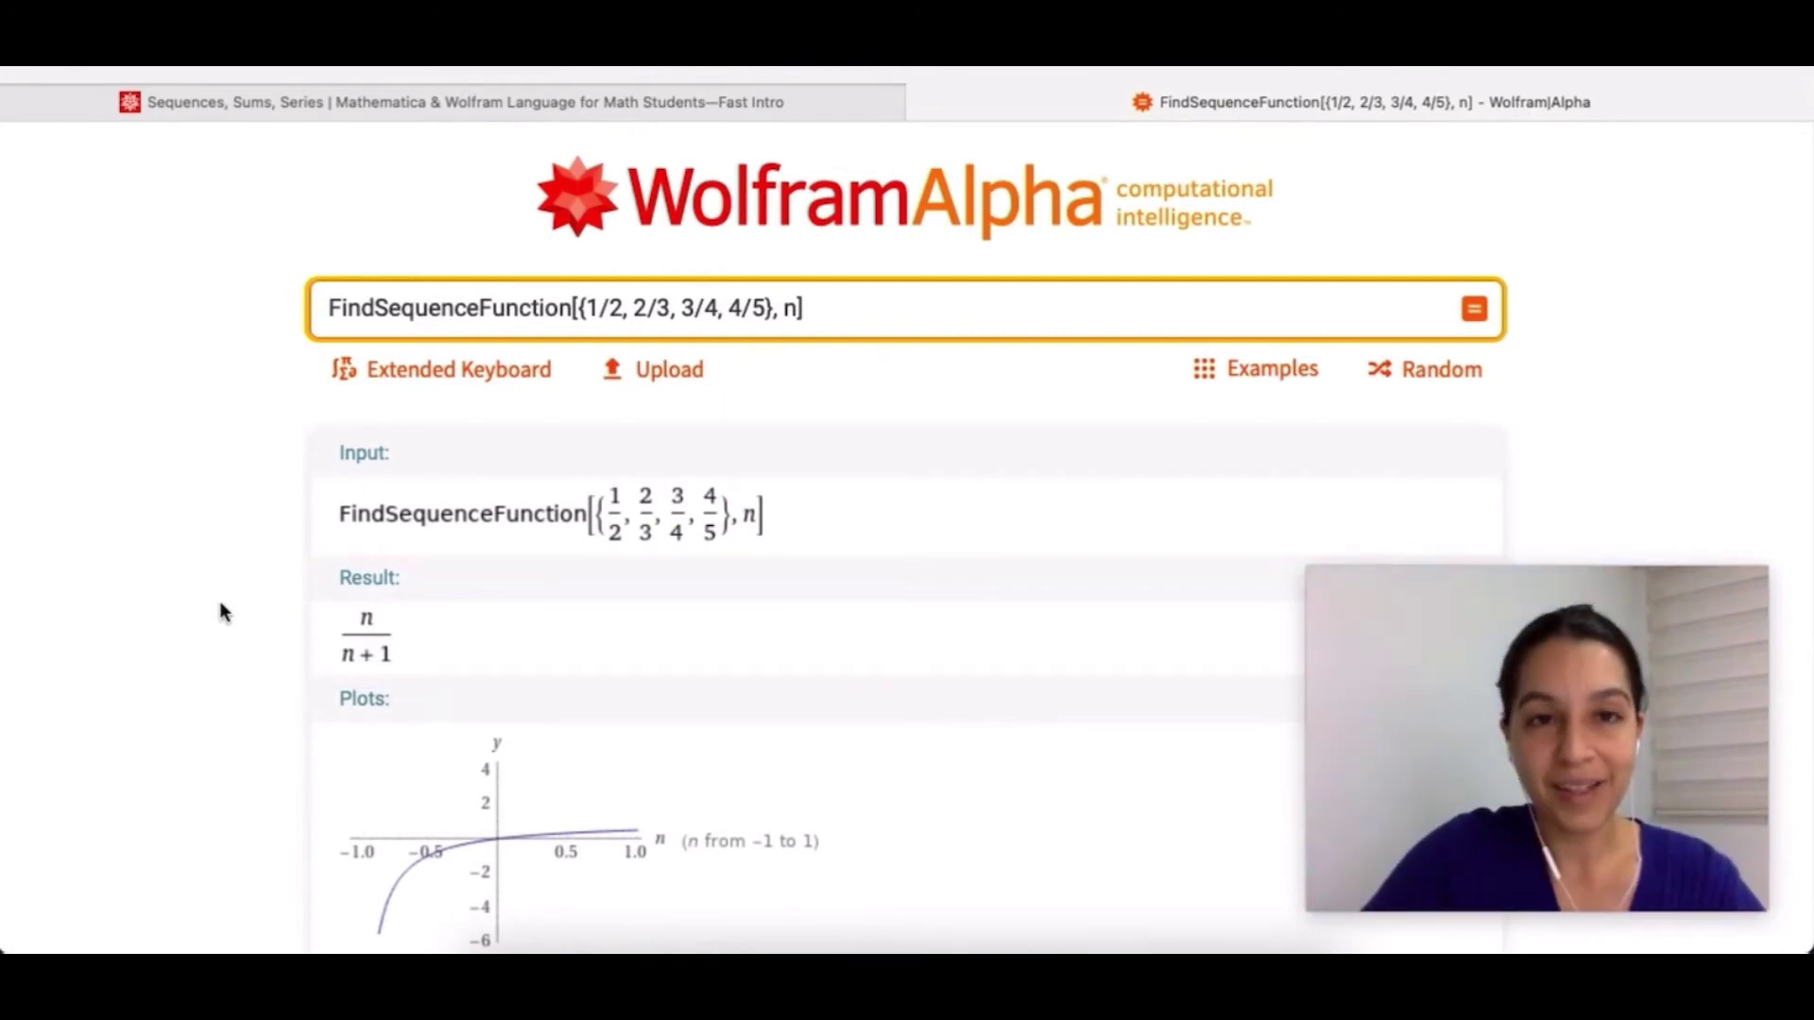
Step: Replace the FindSequenceFunction query with Sum[1/(n^3+1)]
{"action": "left_click", "coordinate": [826, 308]}
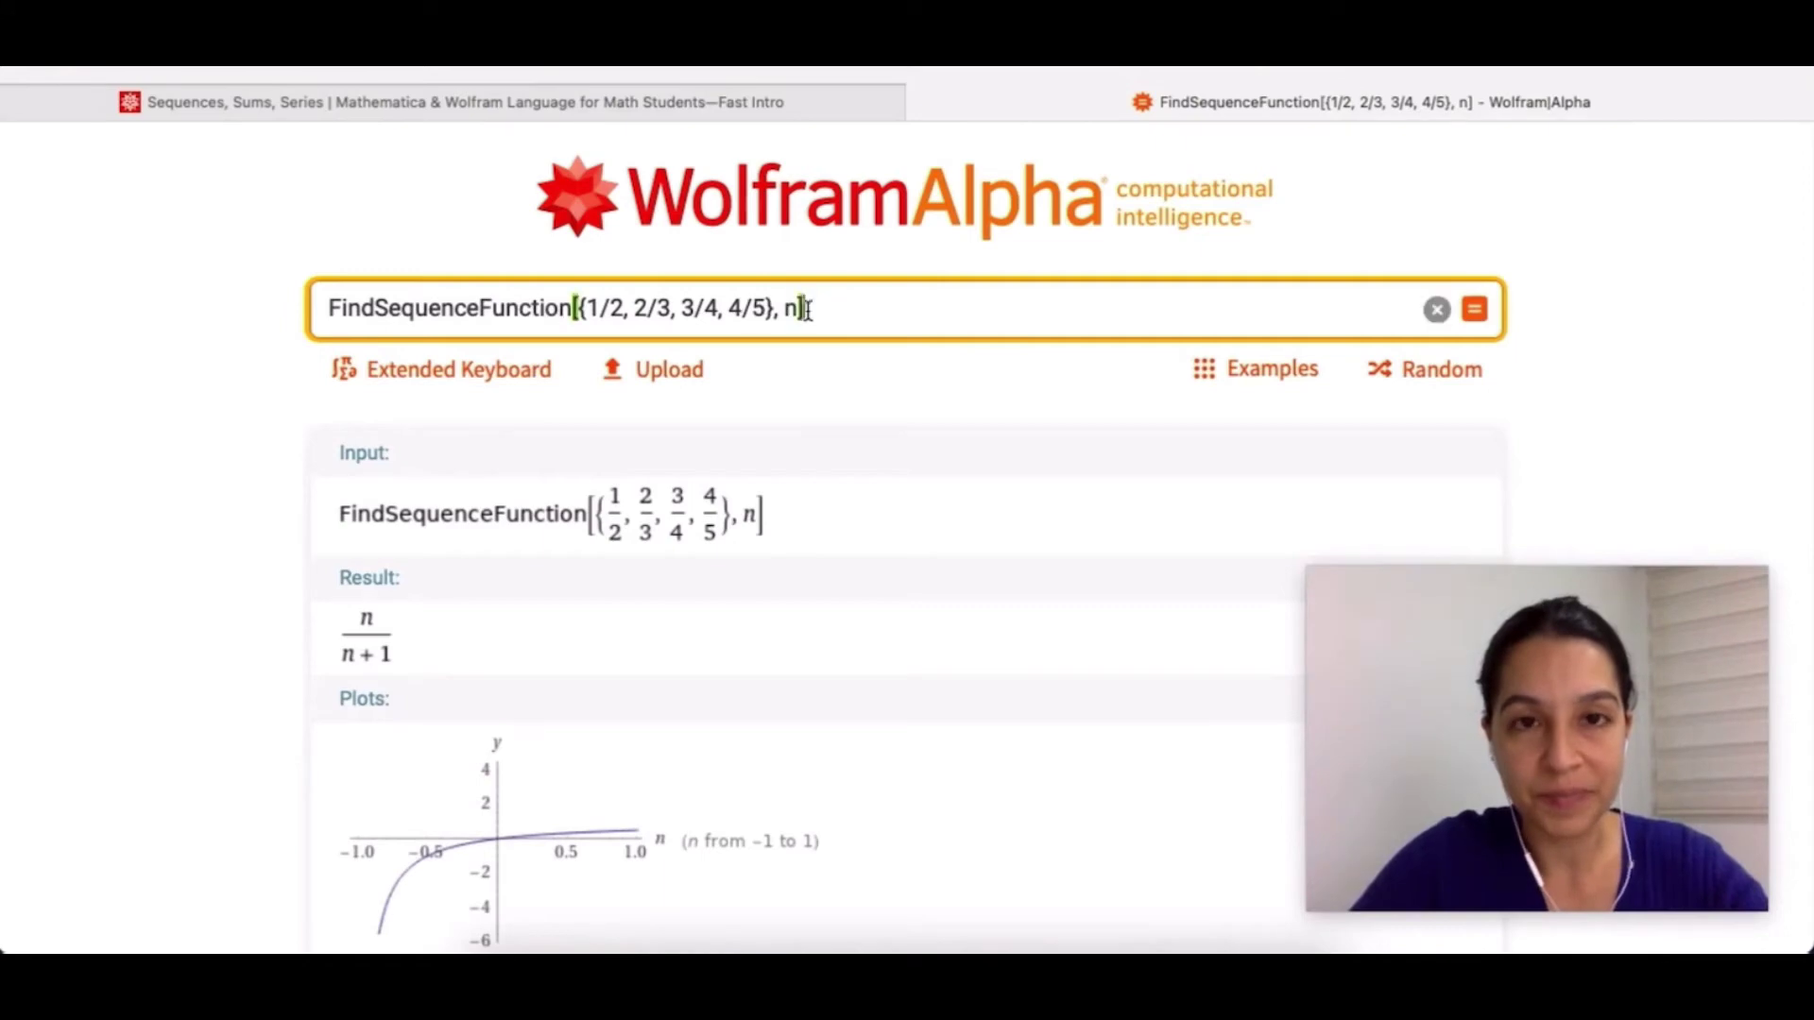
{"action": "triple_click", "coordinate": [316, 312]}
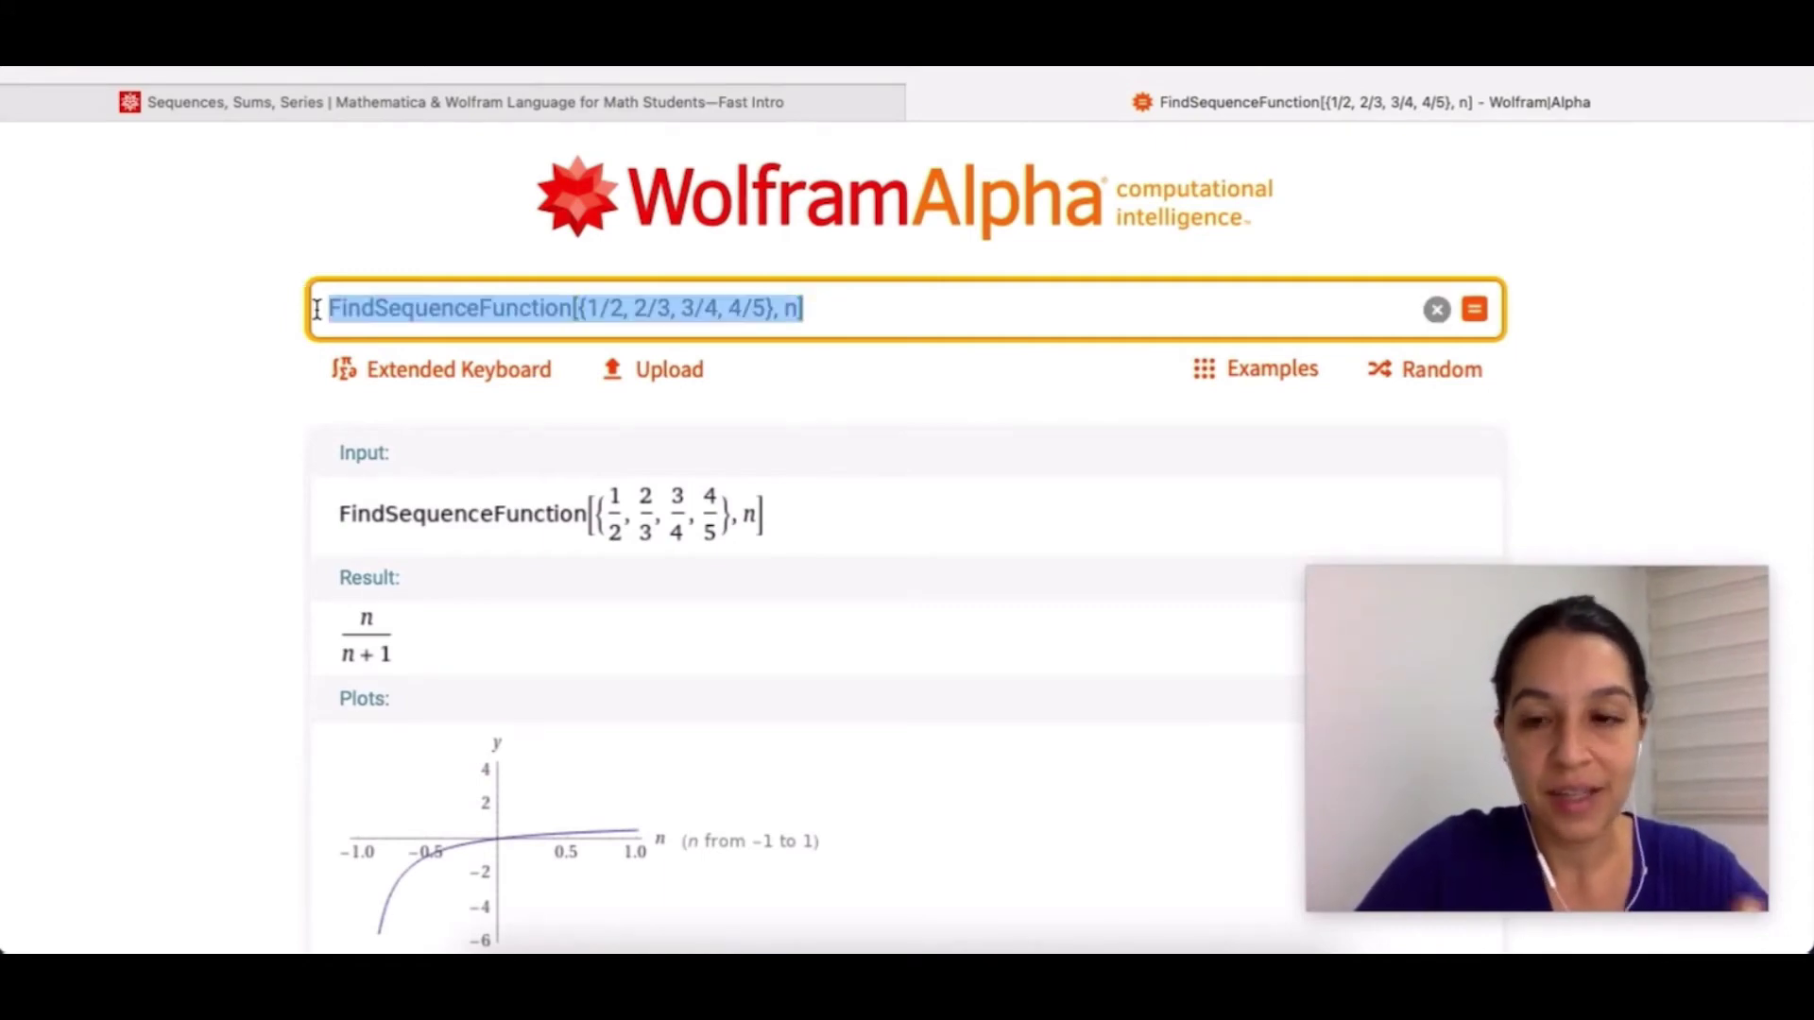
{"action": "key", "text": "BackSpace"}
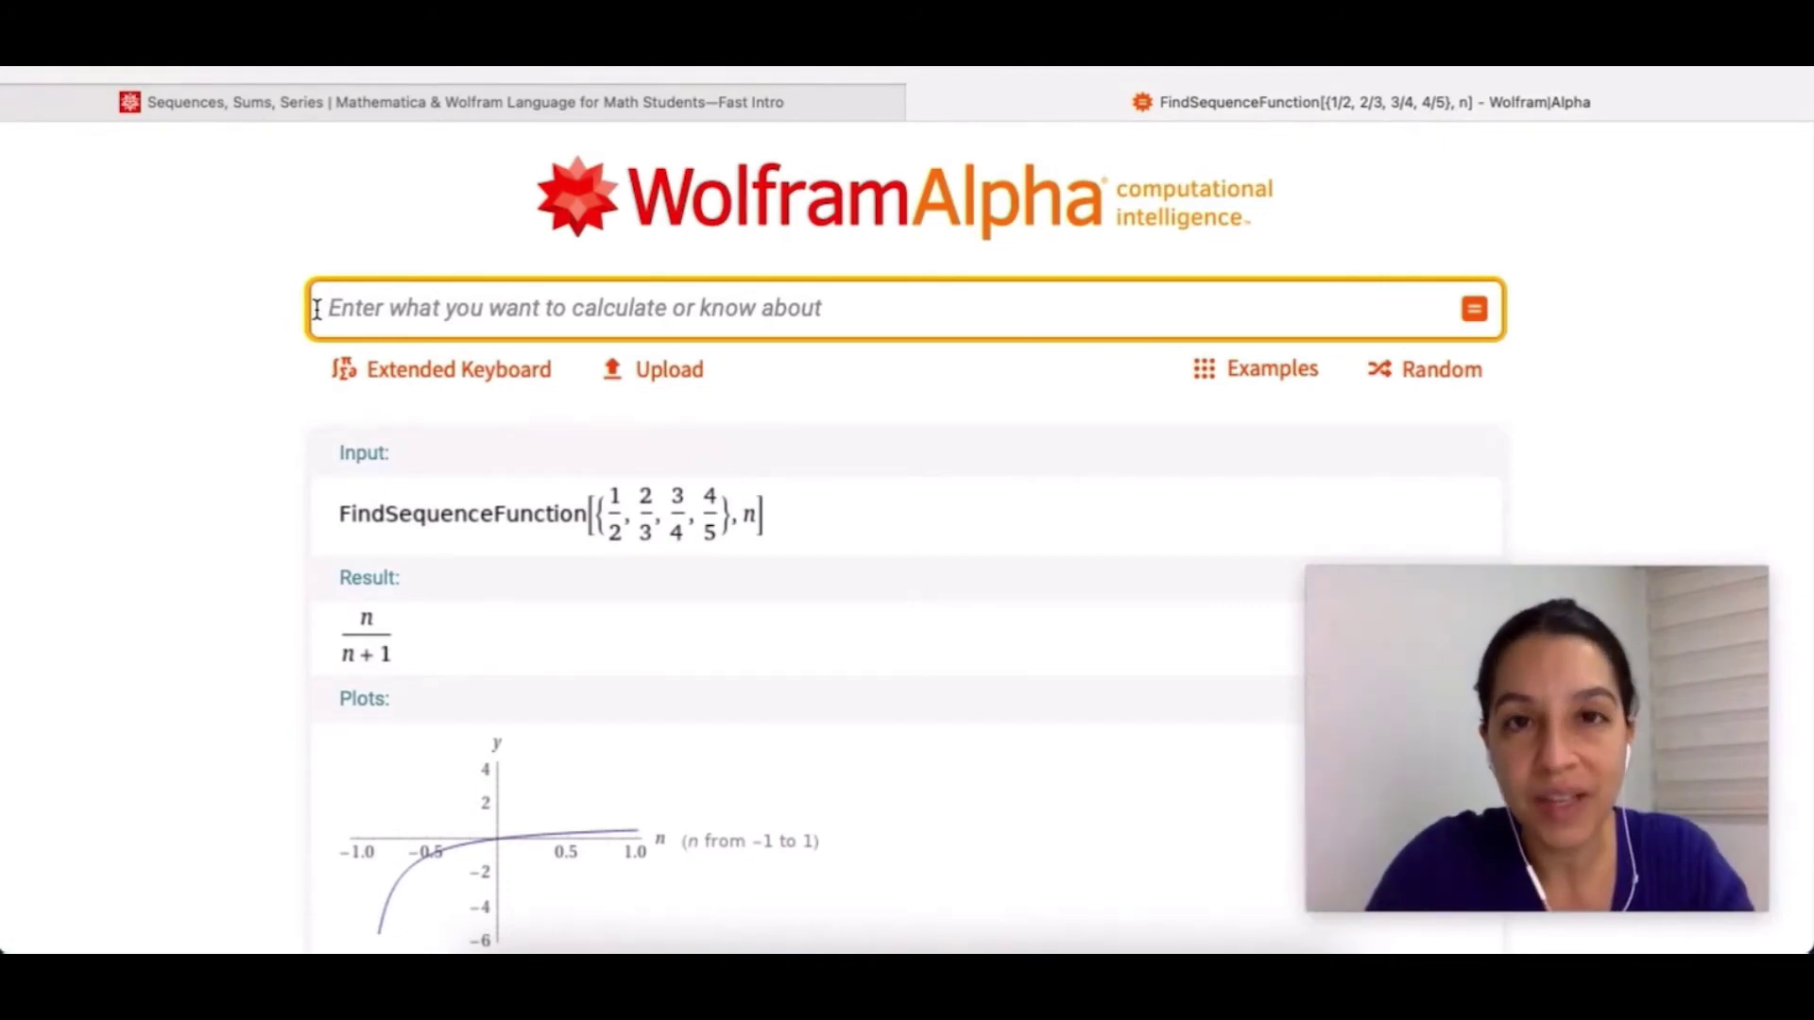
{"action": "type", "text": "Sum"}
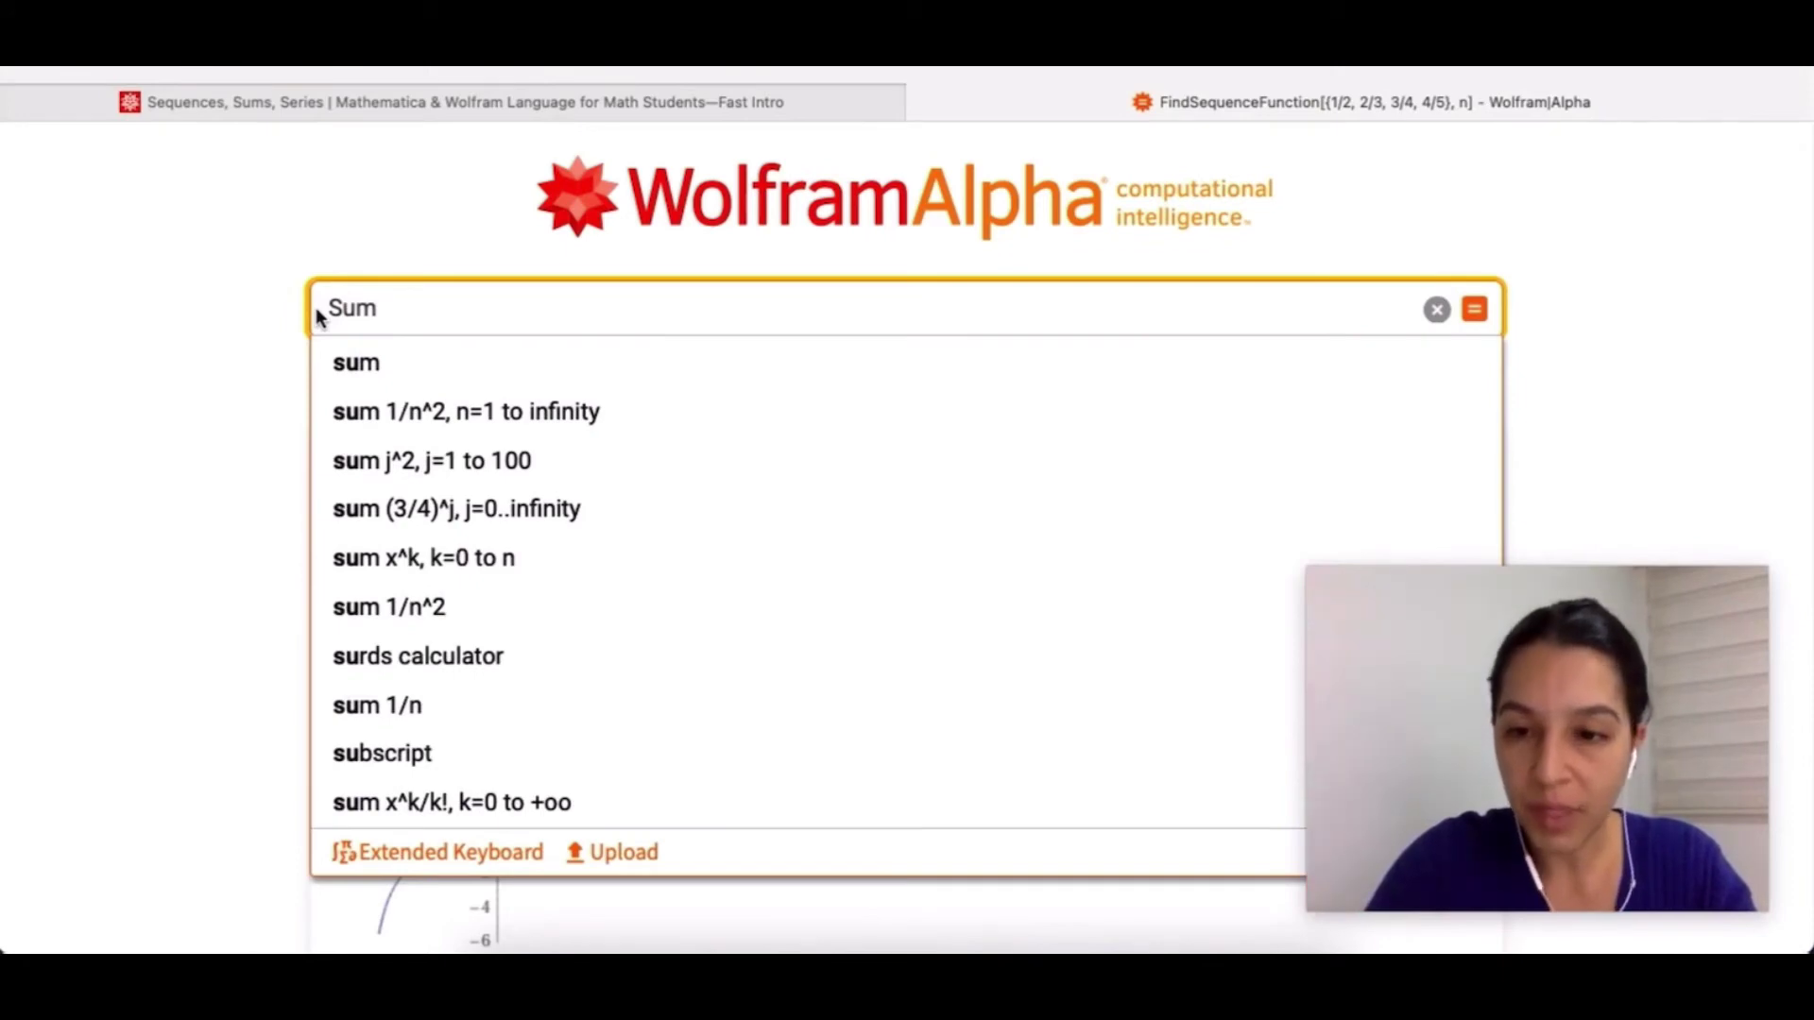
{"action": "type", "text": "[]"}
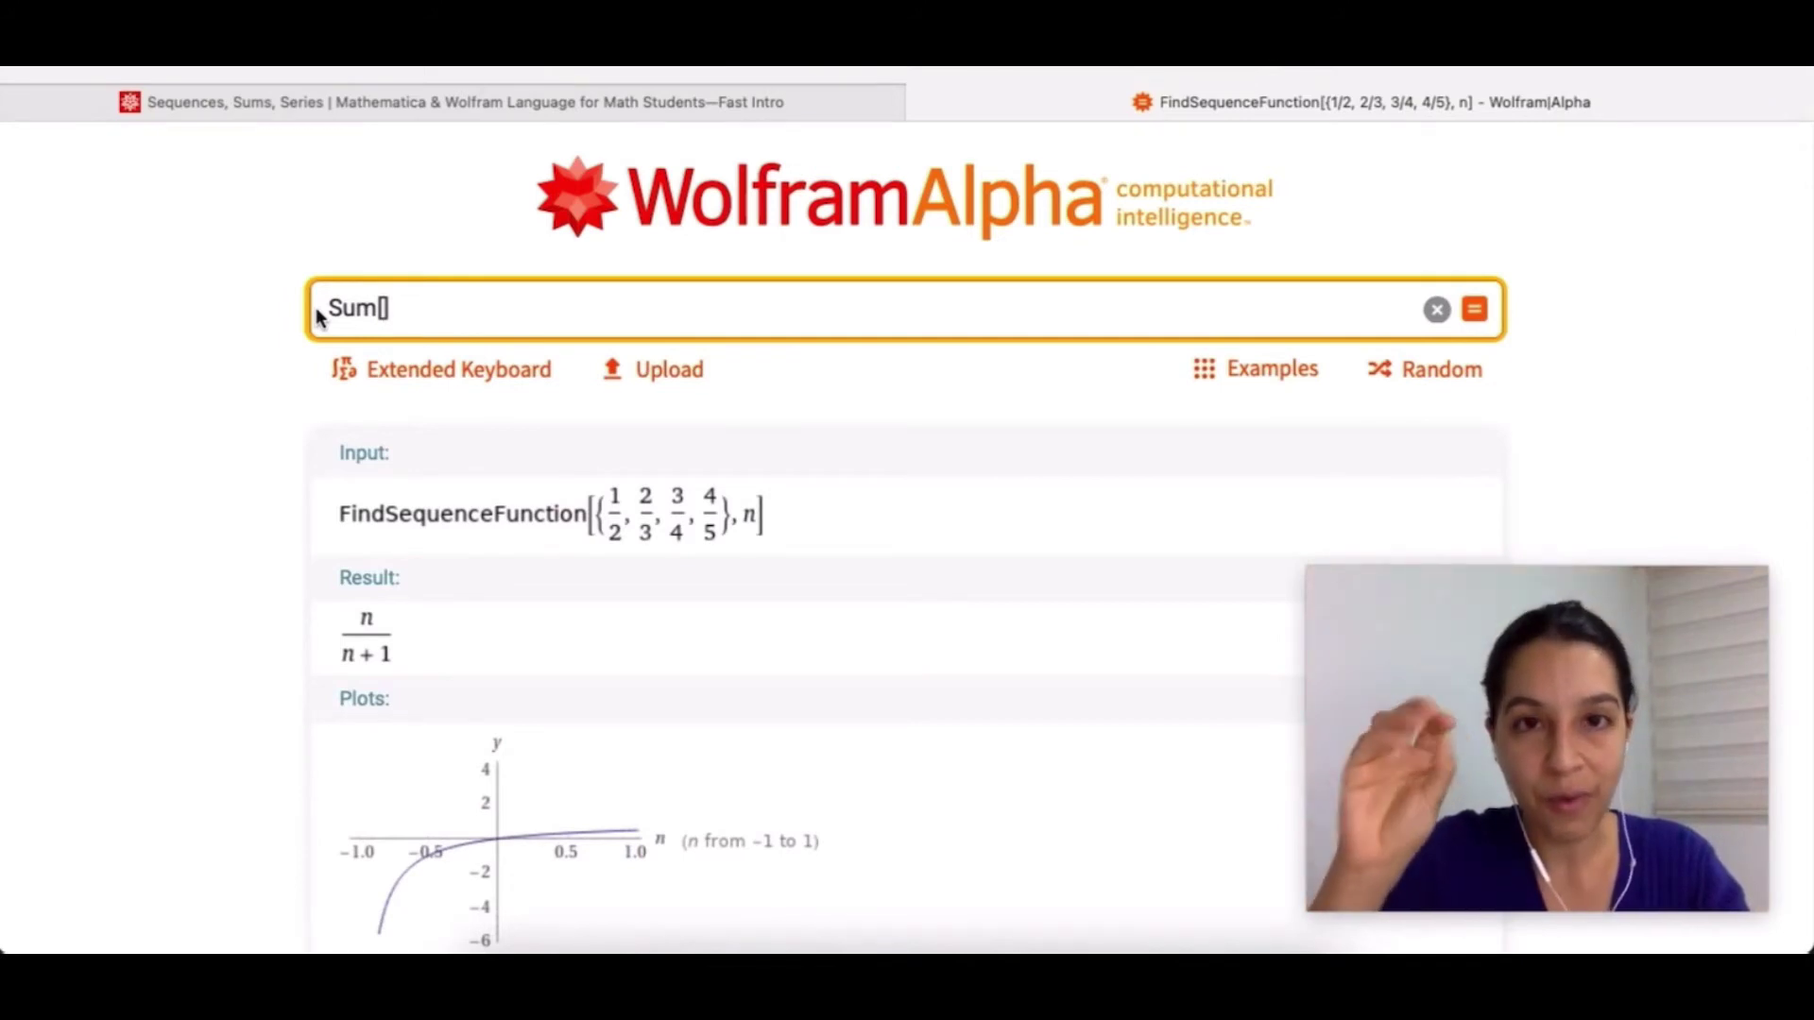
{"action": "type", "text": "1/"}
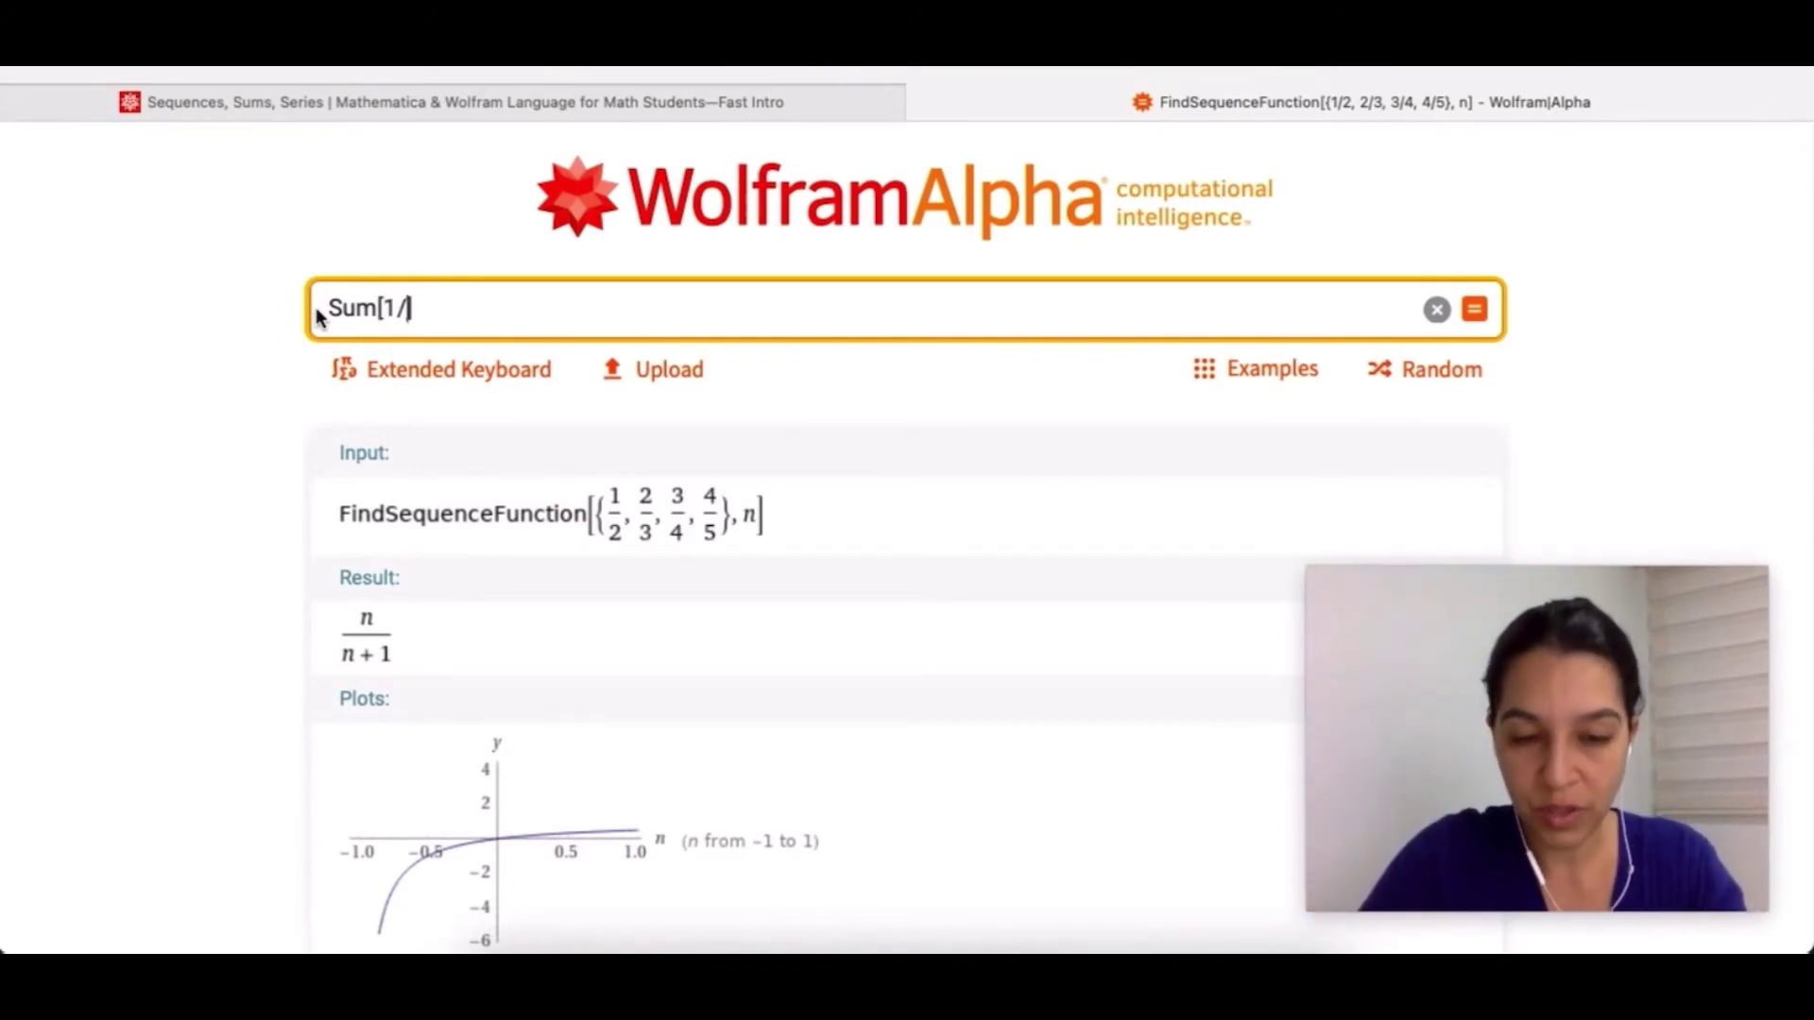
{"action": "type", "text": "(n^"}
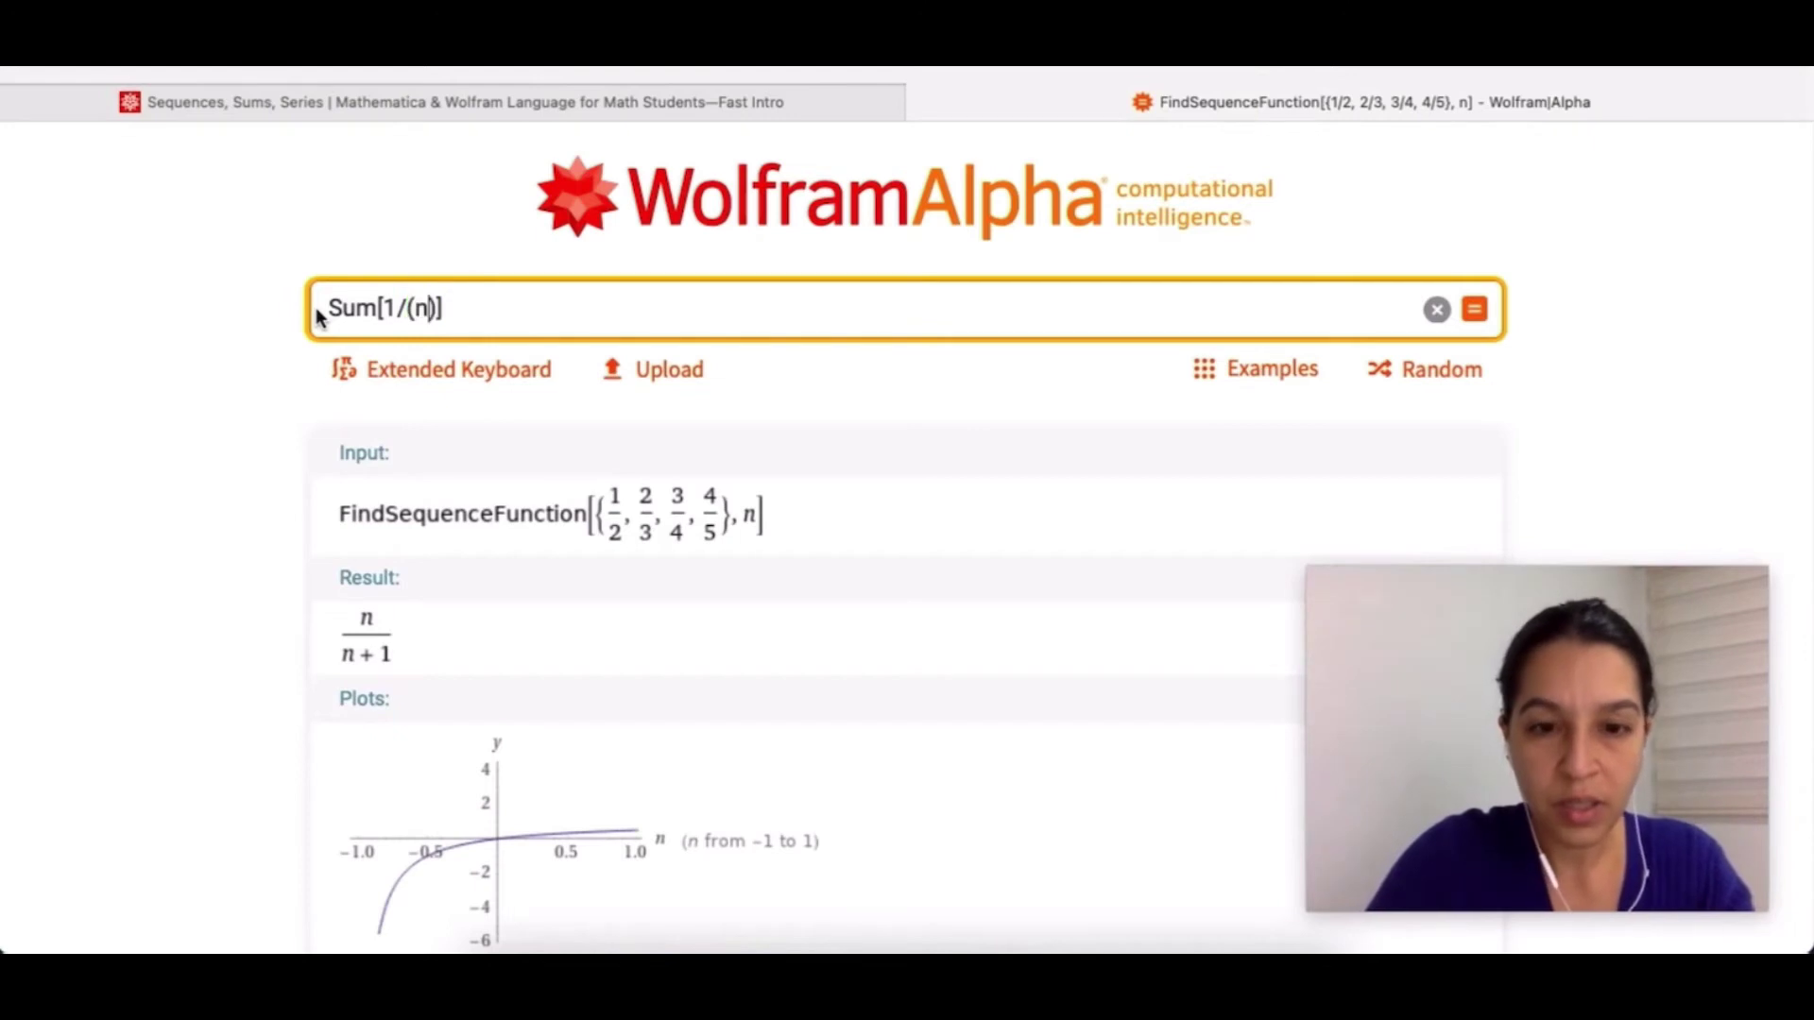
{"action": "type", "text": "3"}
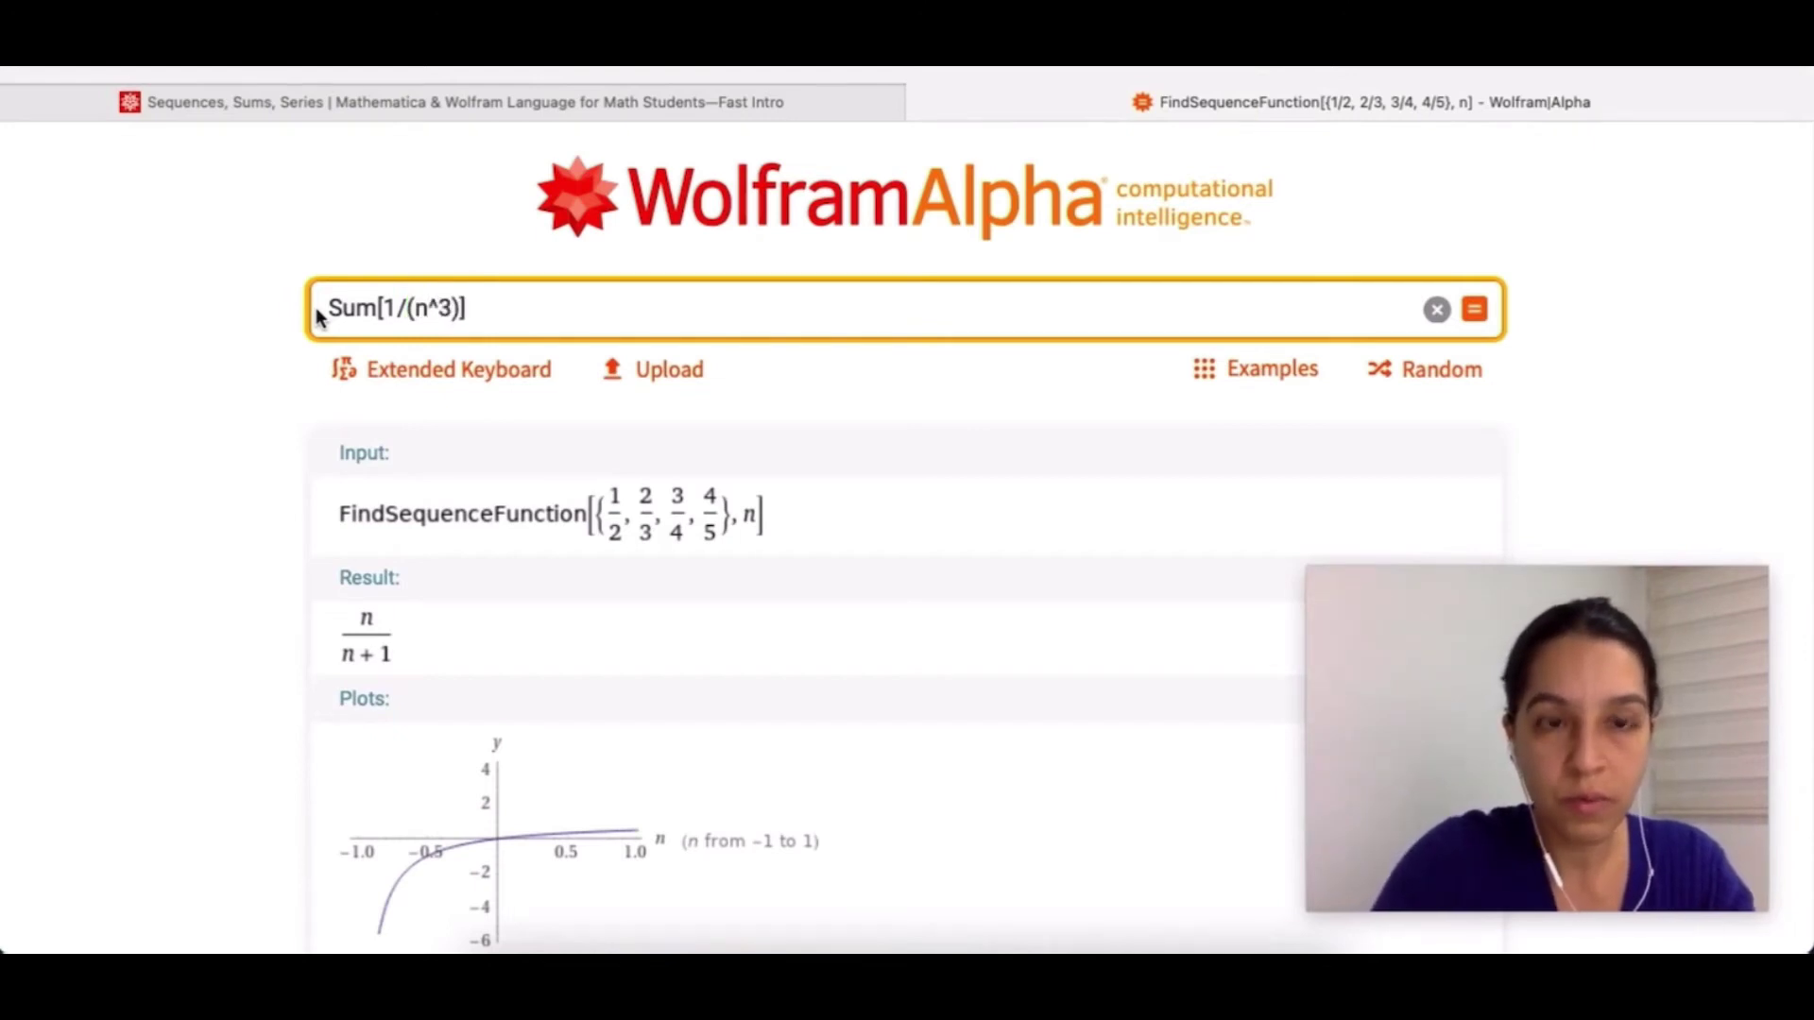
{"action": "type", "text": "+1"}
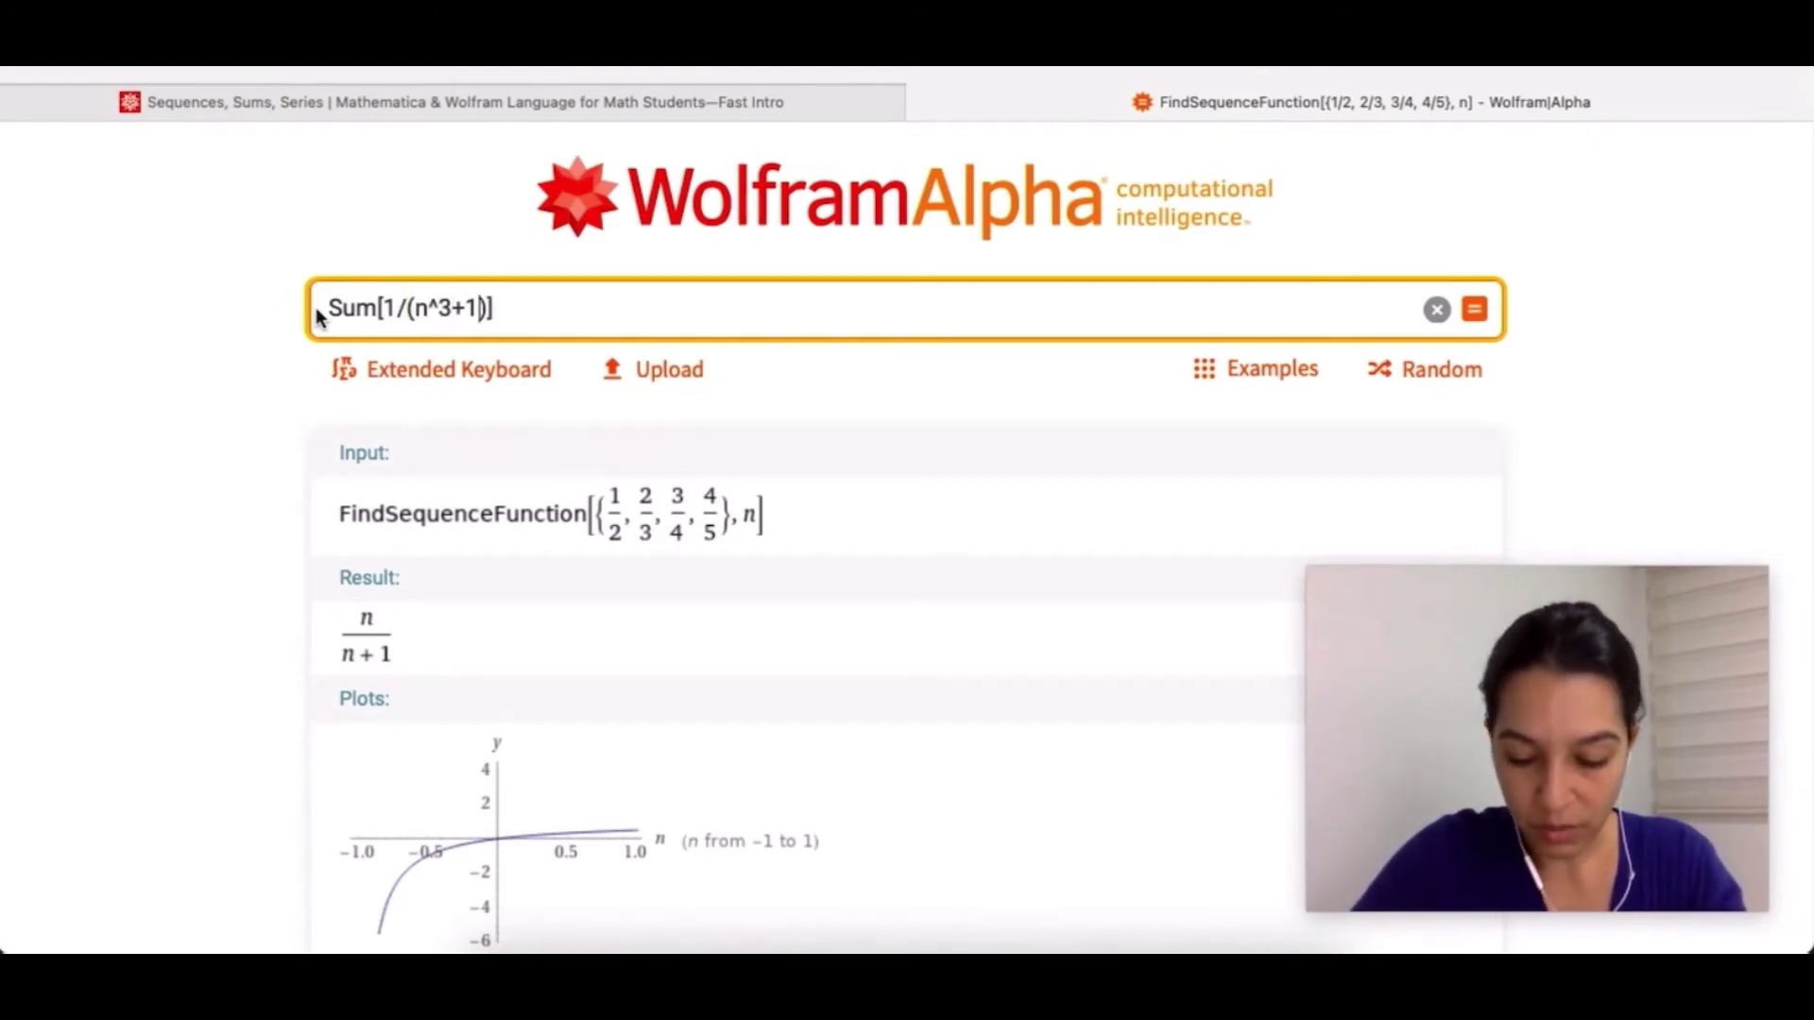
Step: Add the range {n,1,100} as the second argument of Sum, compute it, and view the decimal approximation and partial sums plot
{"action": "key", "text": "Right"}
{"action": "type", "text": ", "}
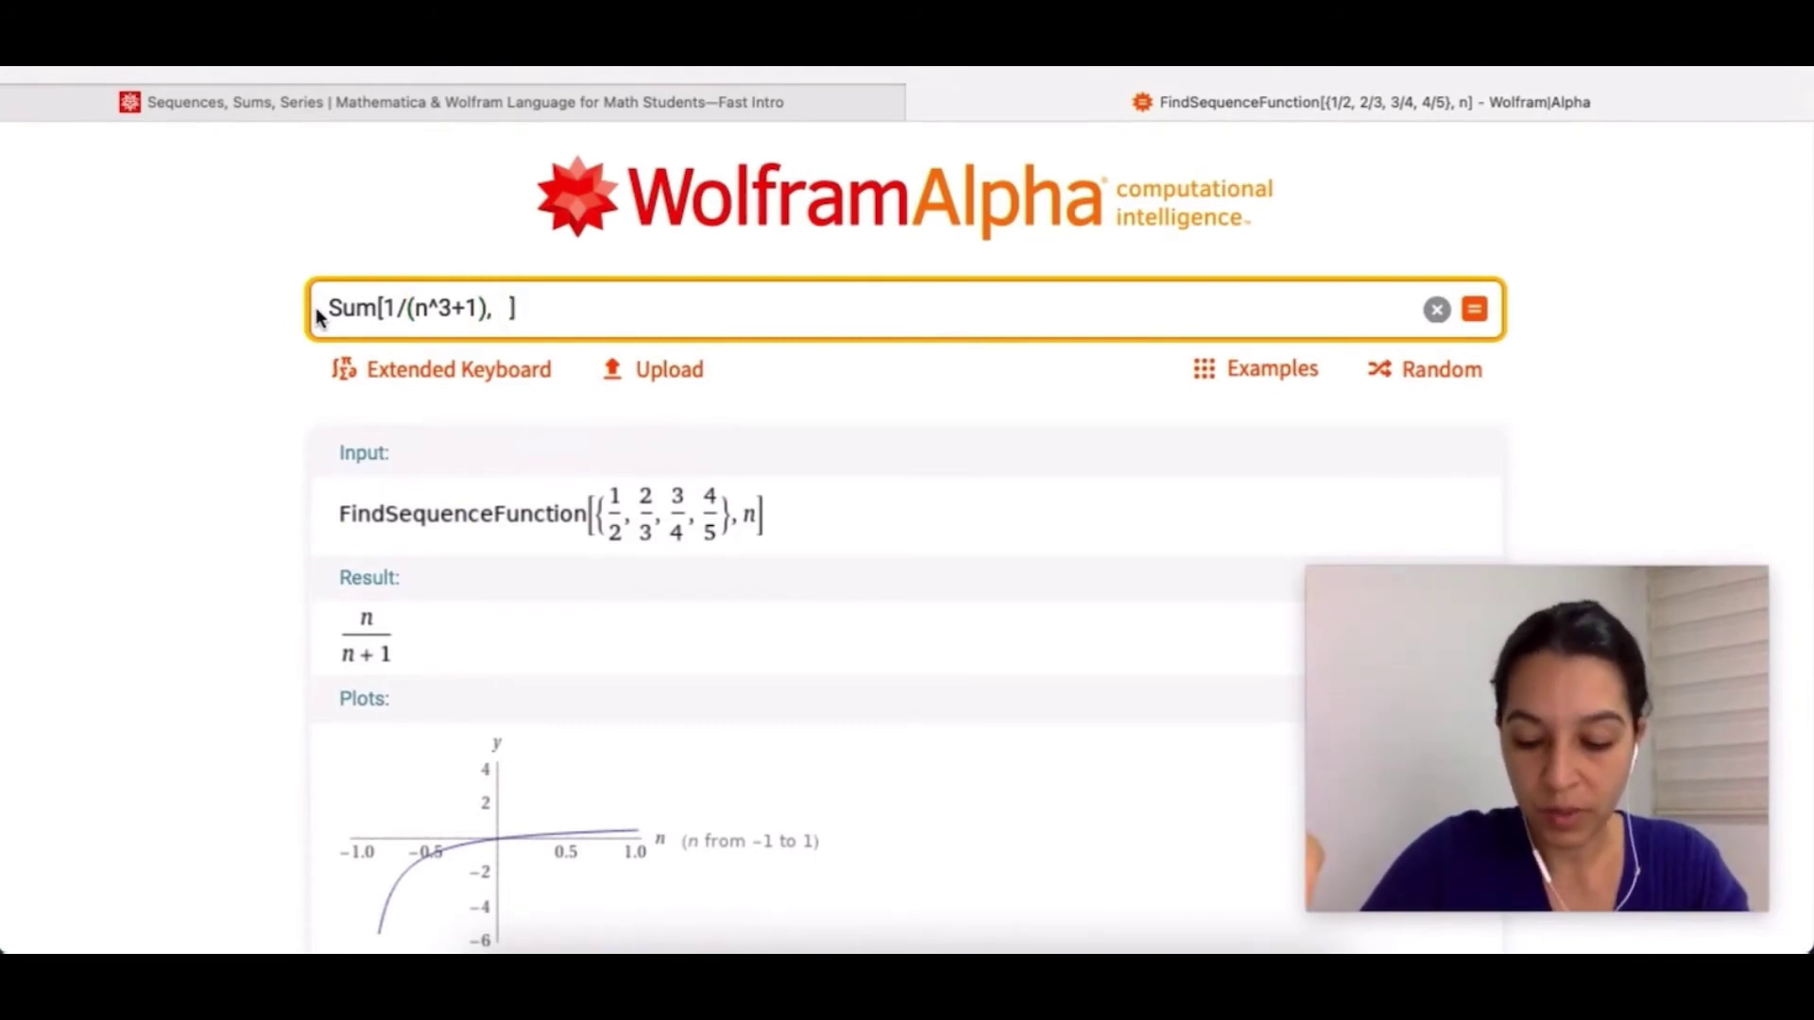
{"action": "type", "text": "{"}
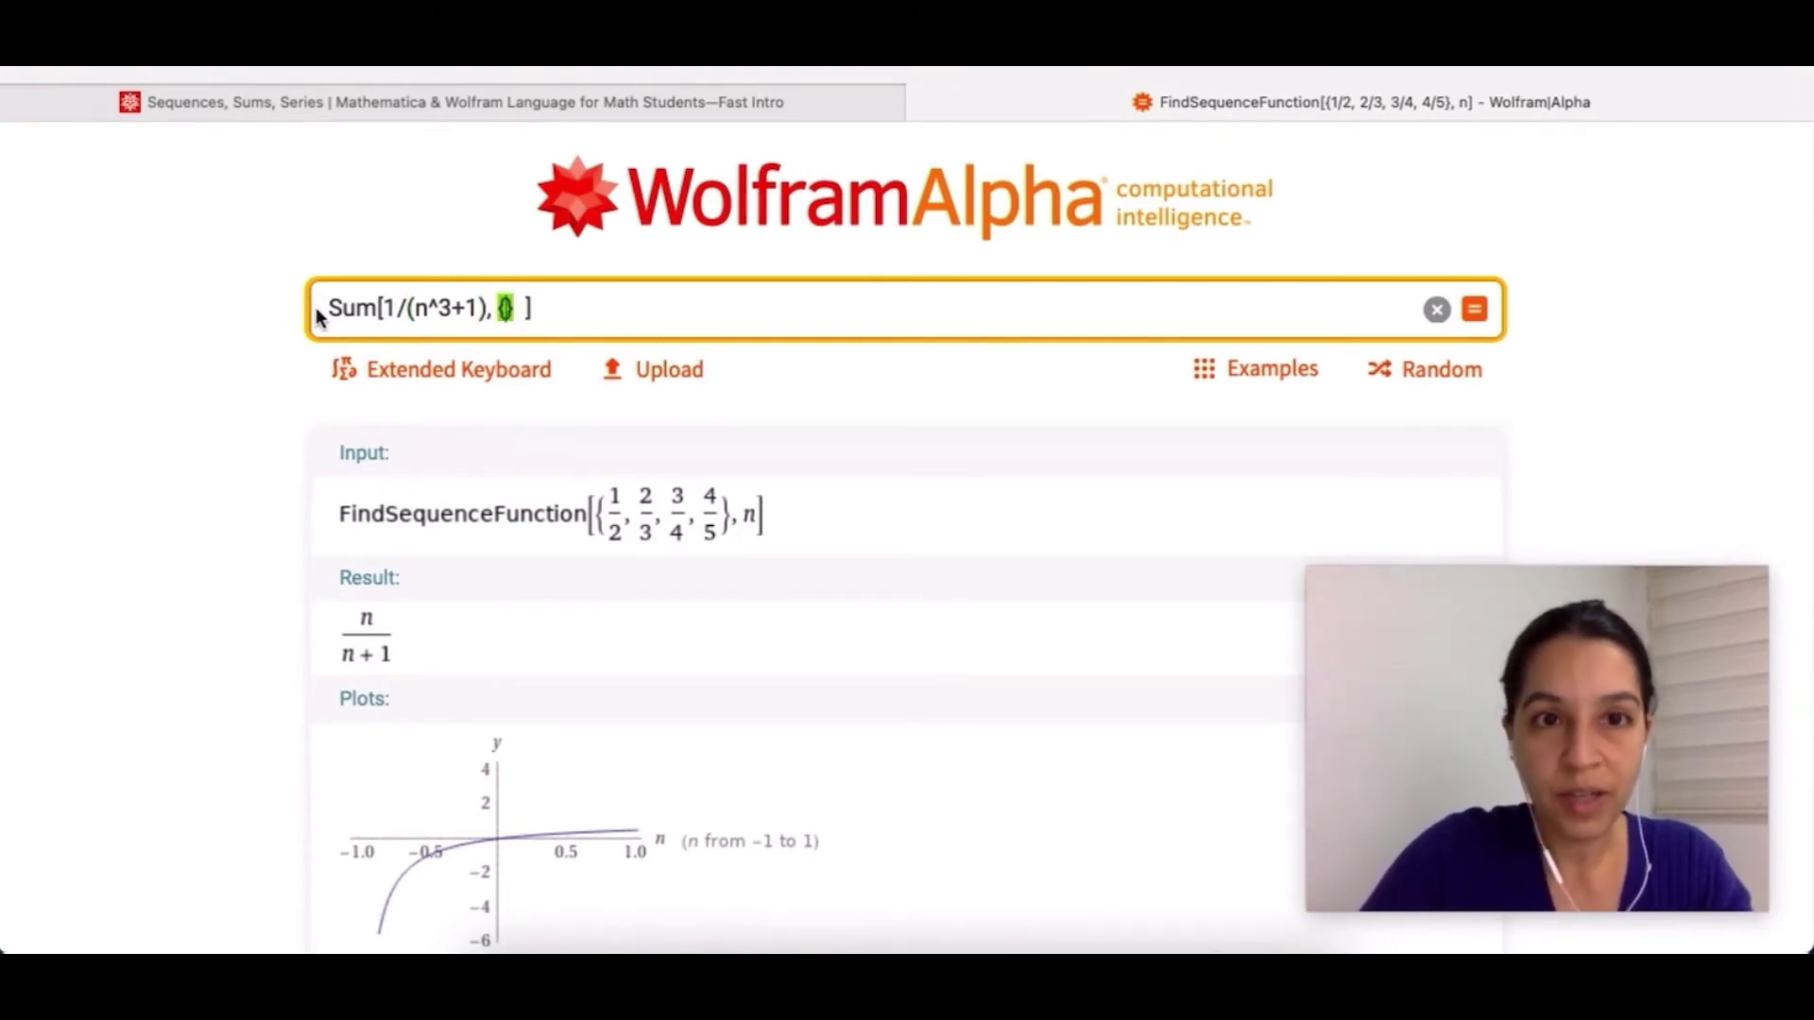
{"action": "type", "text": "n"}
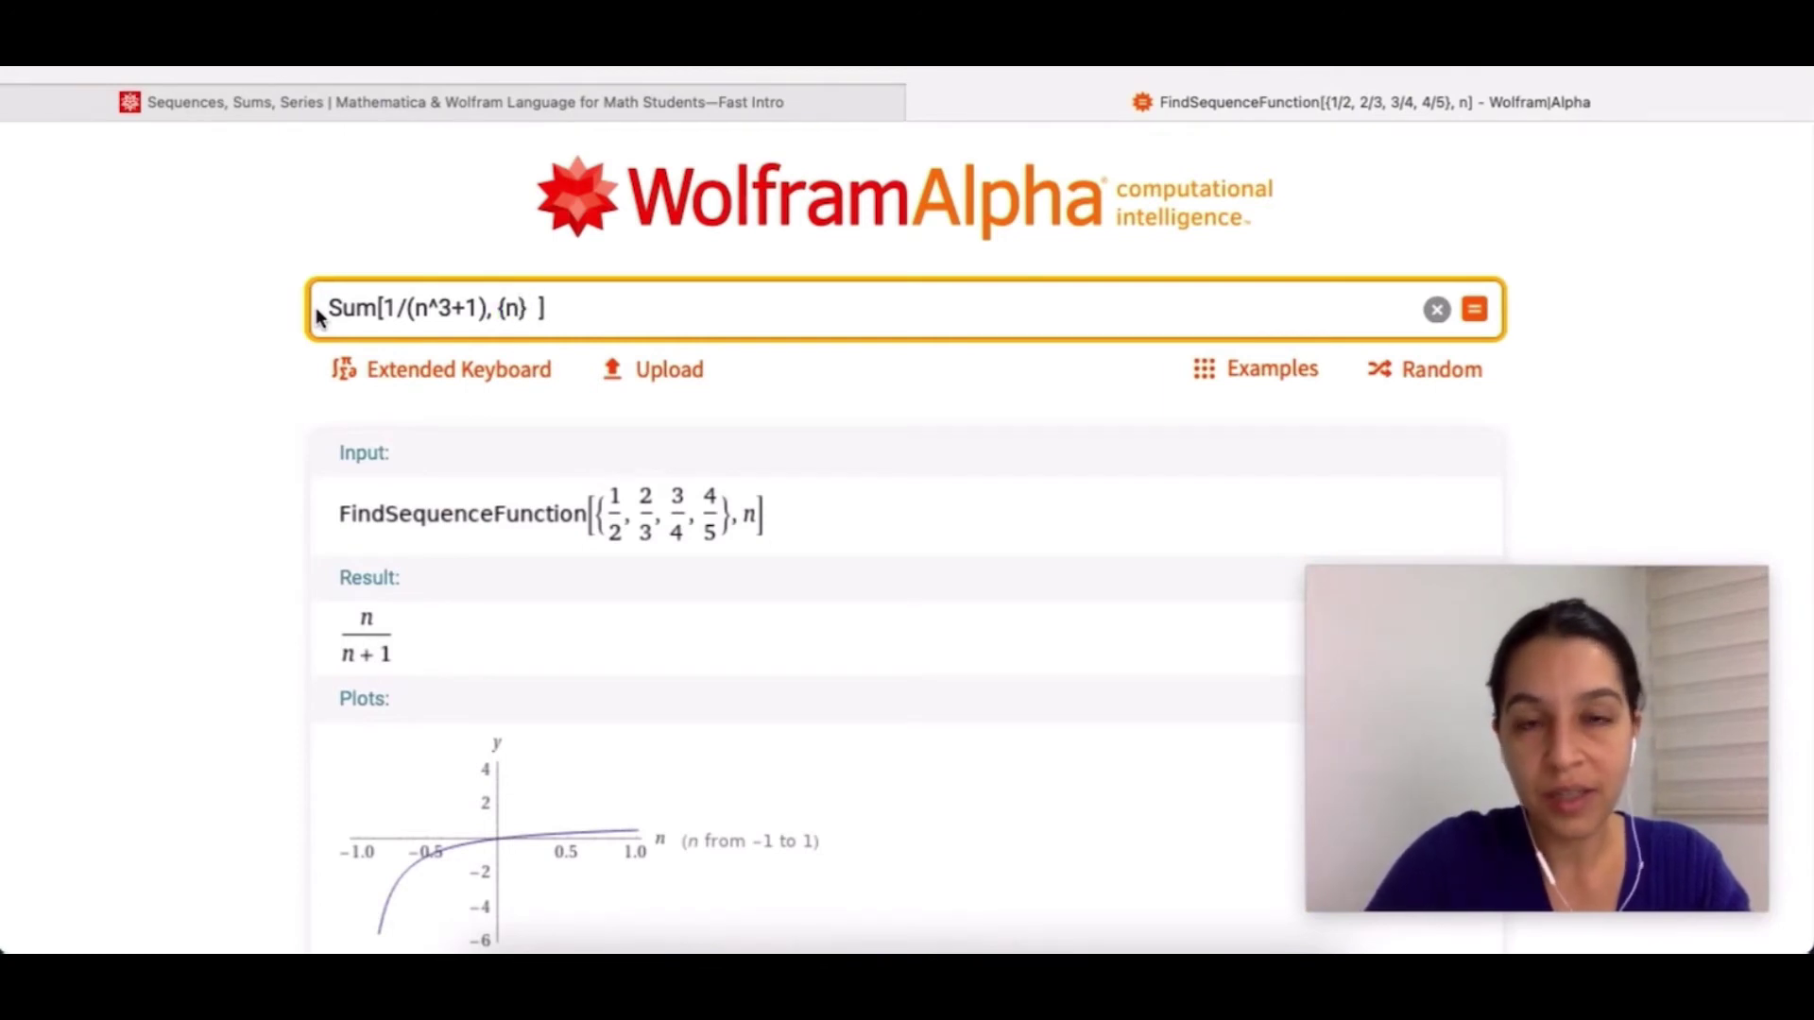
{"action": "type", "text": ","}
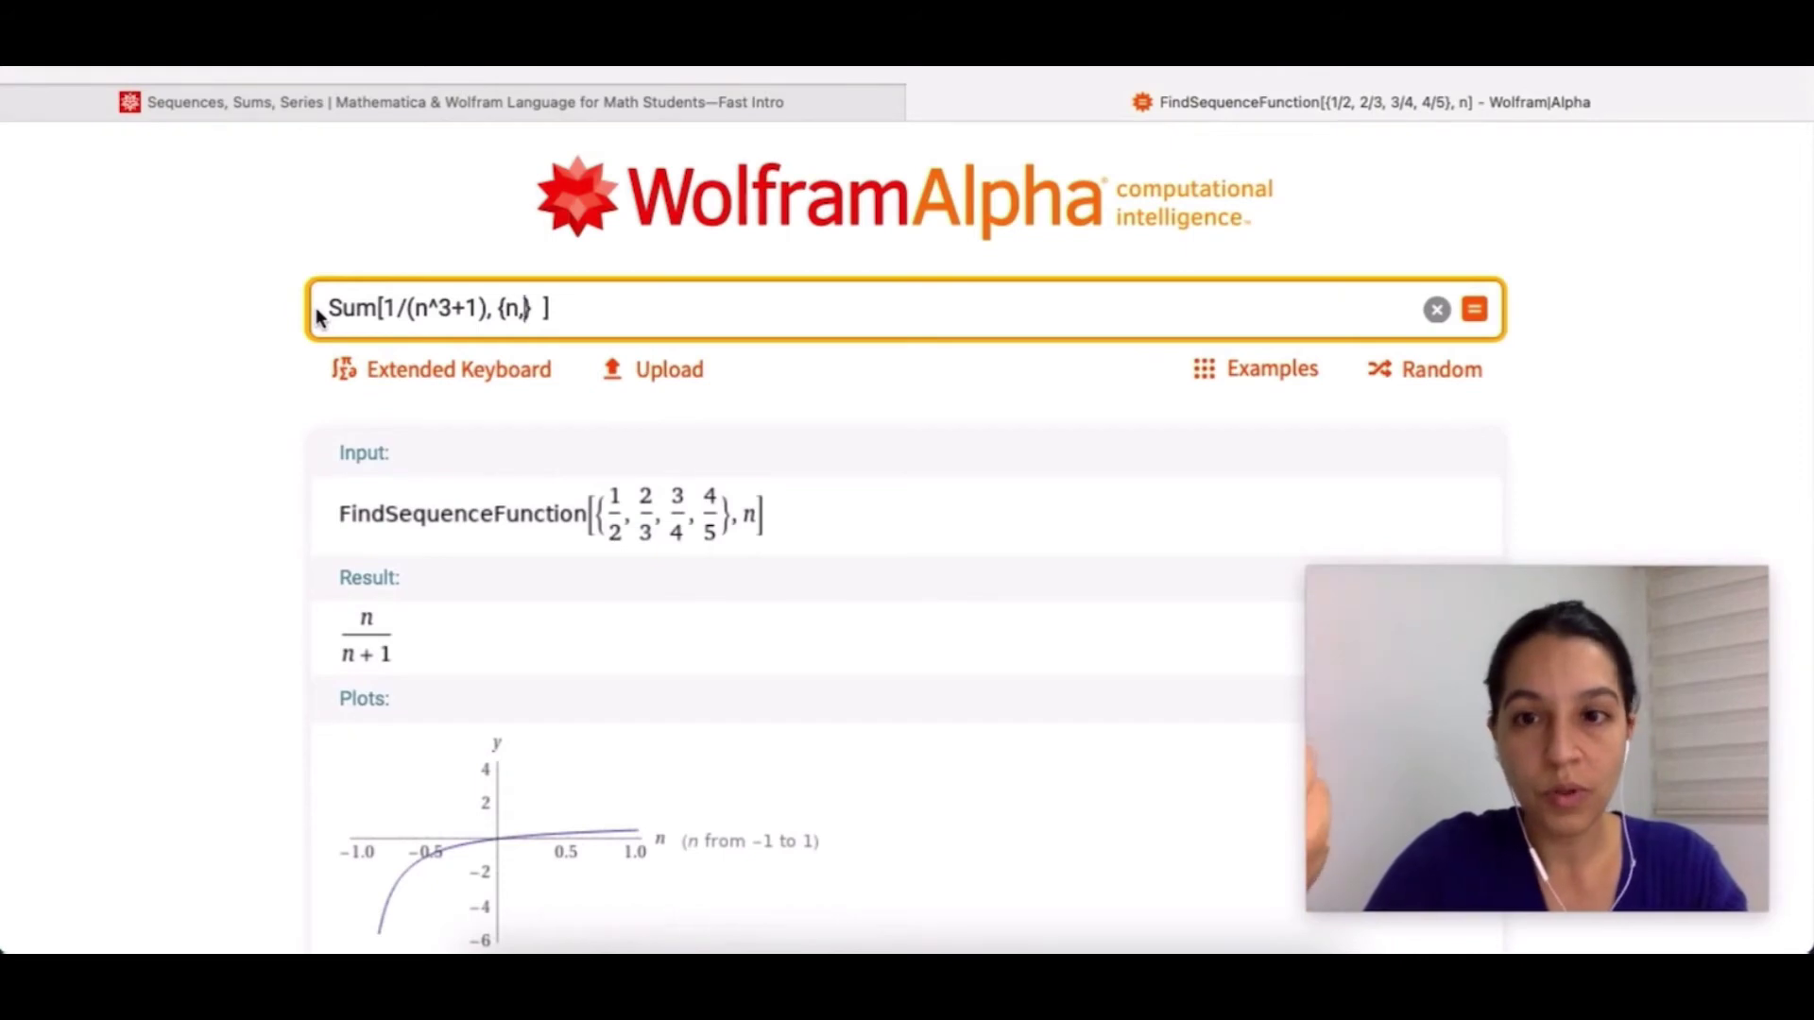
{"action": "type", "text": "1,"}
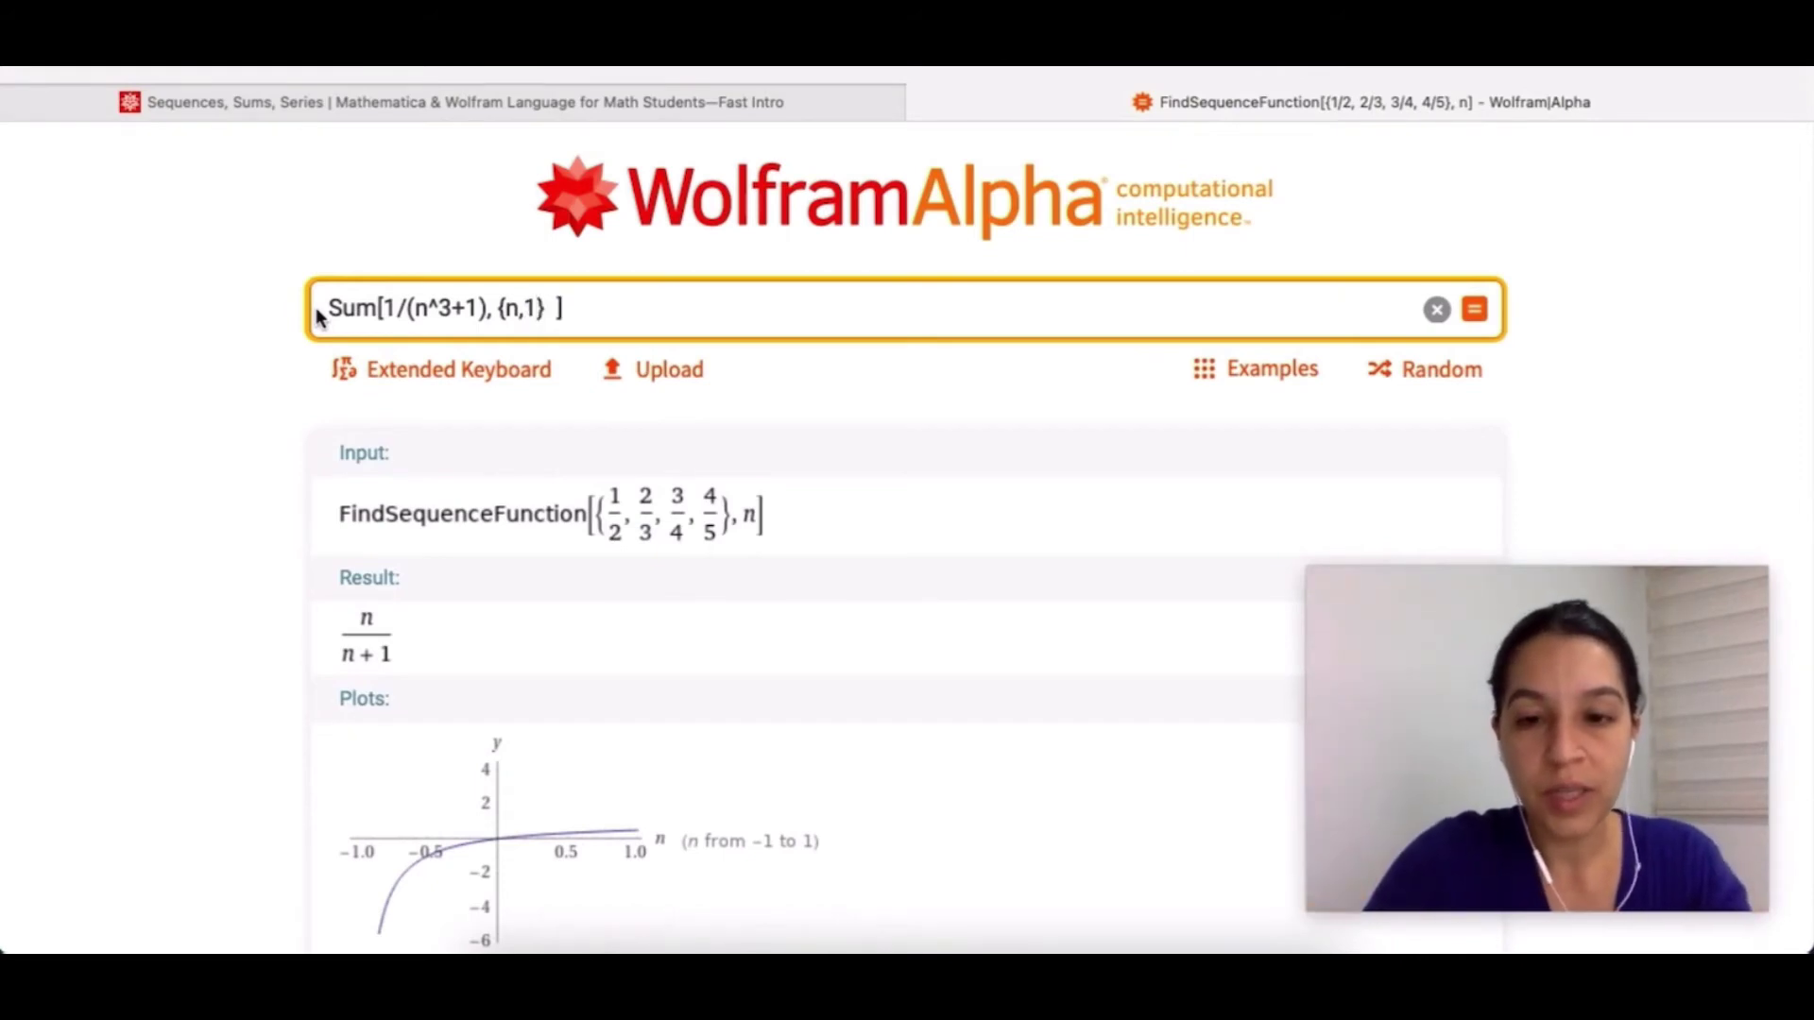
{"action": "type", "text": "100"}
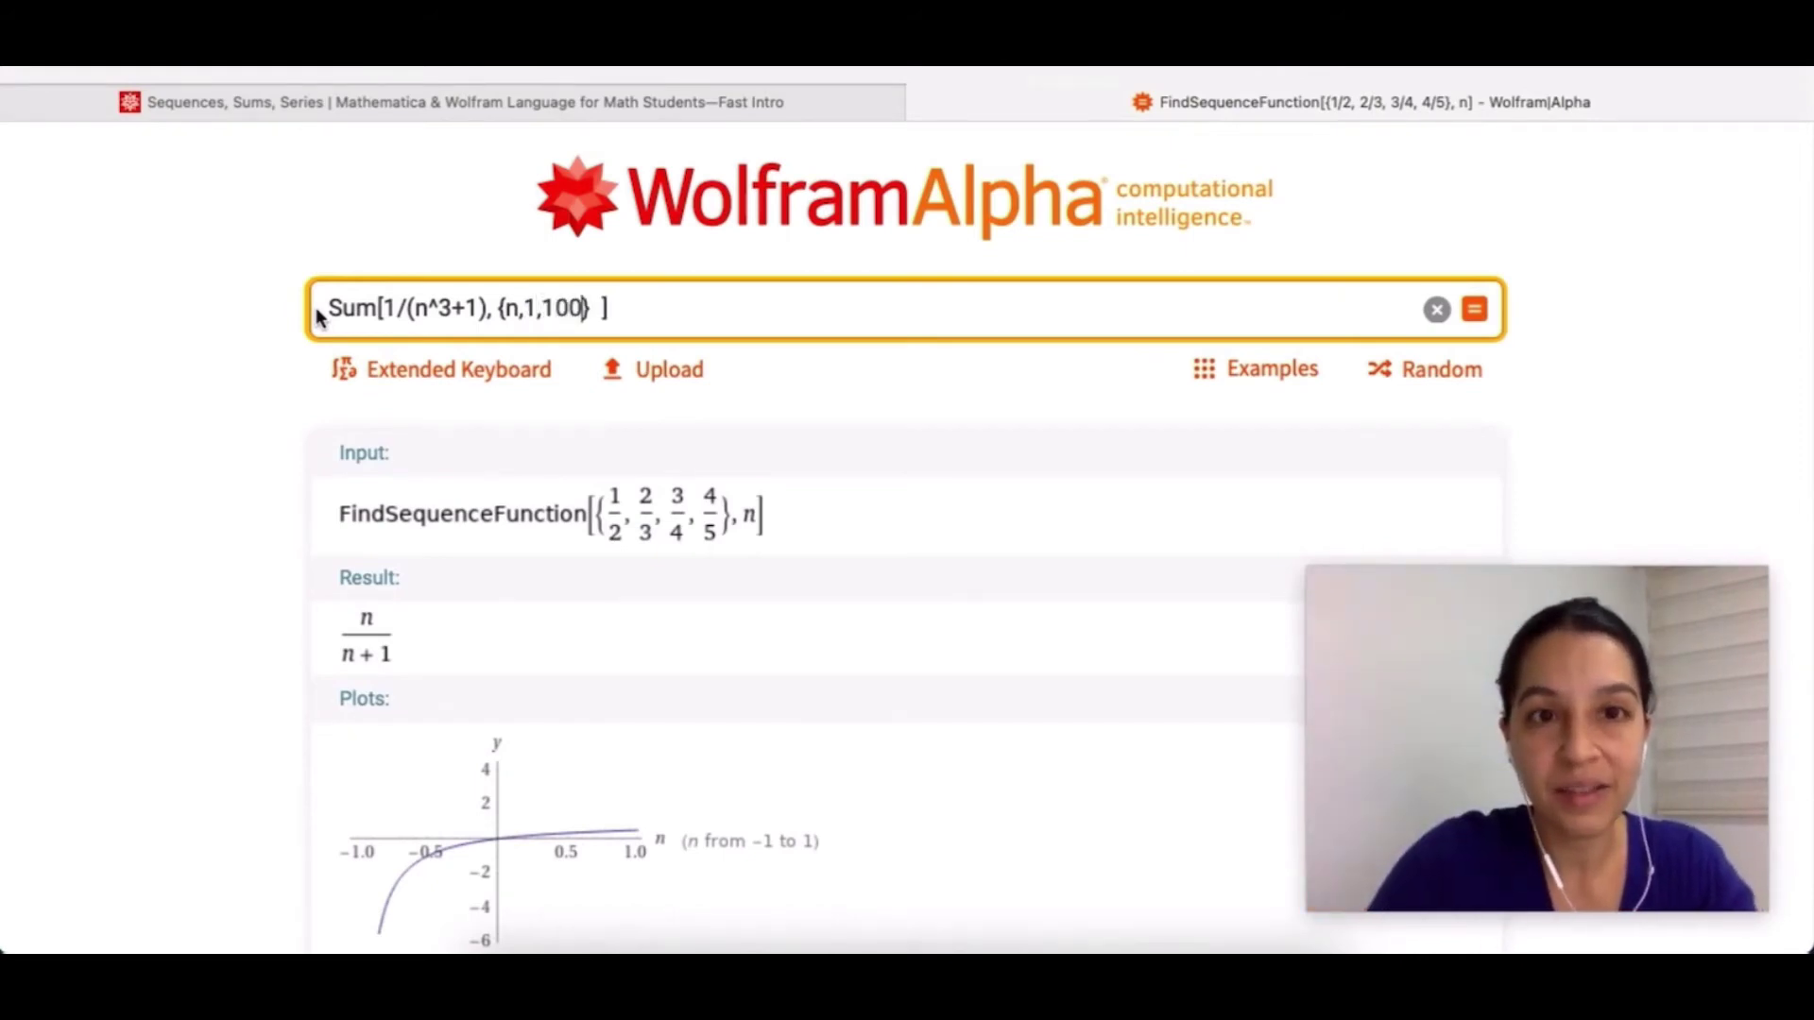
{"action": "key", "text": "Right"}
{"action": "key", "text": "Right"}
{"action": "key", "text": "Right"}
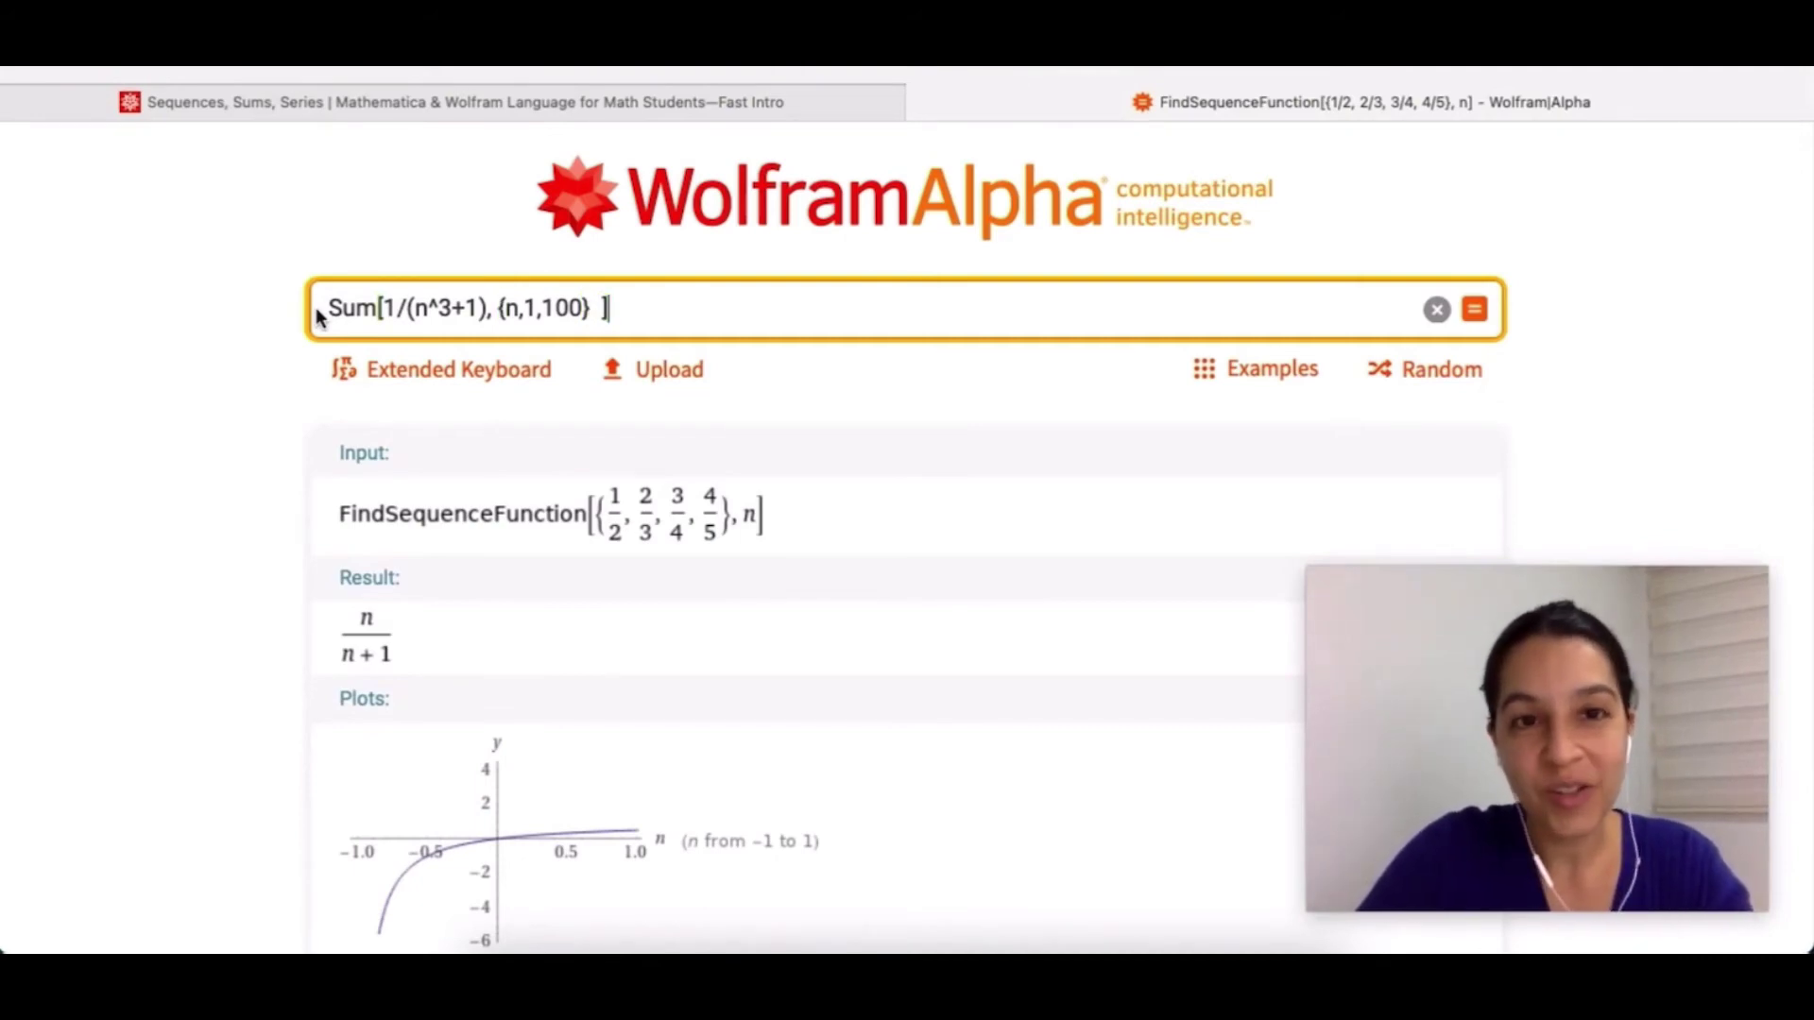
{"action": "key", "text": "Return"}
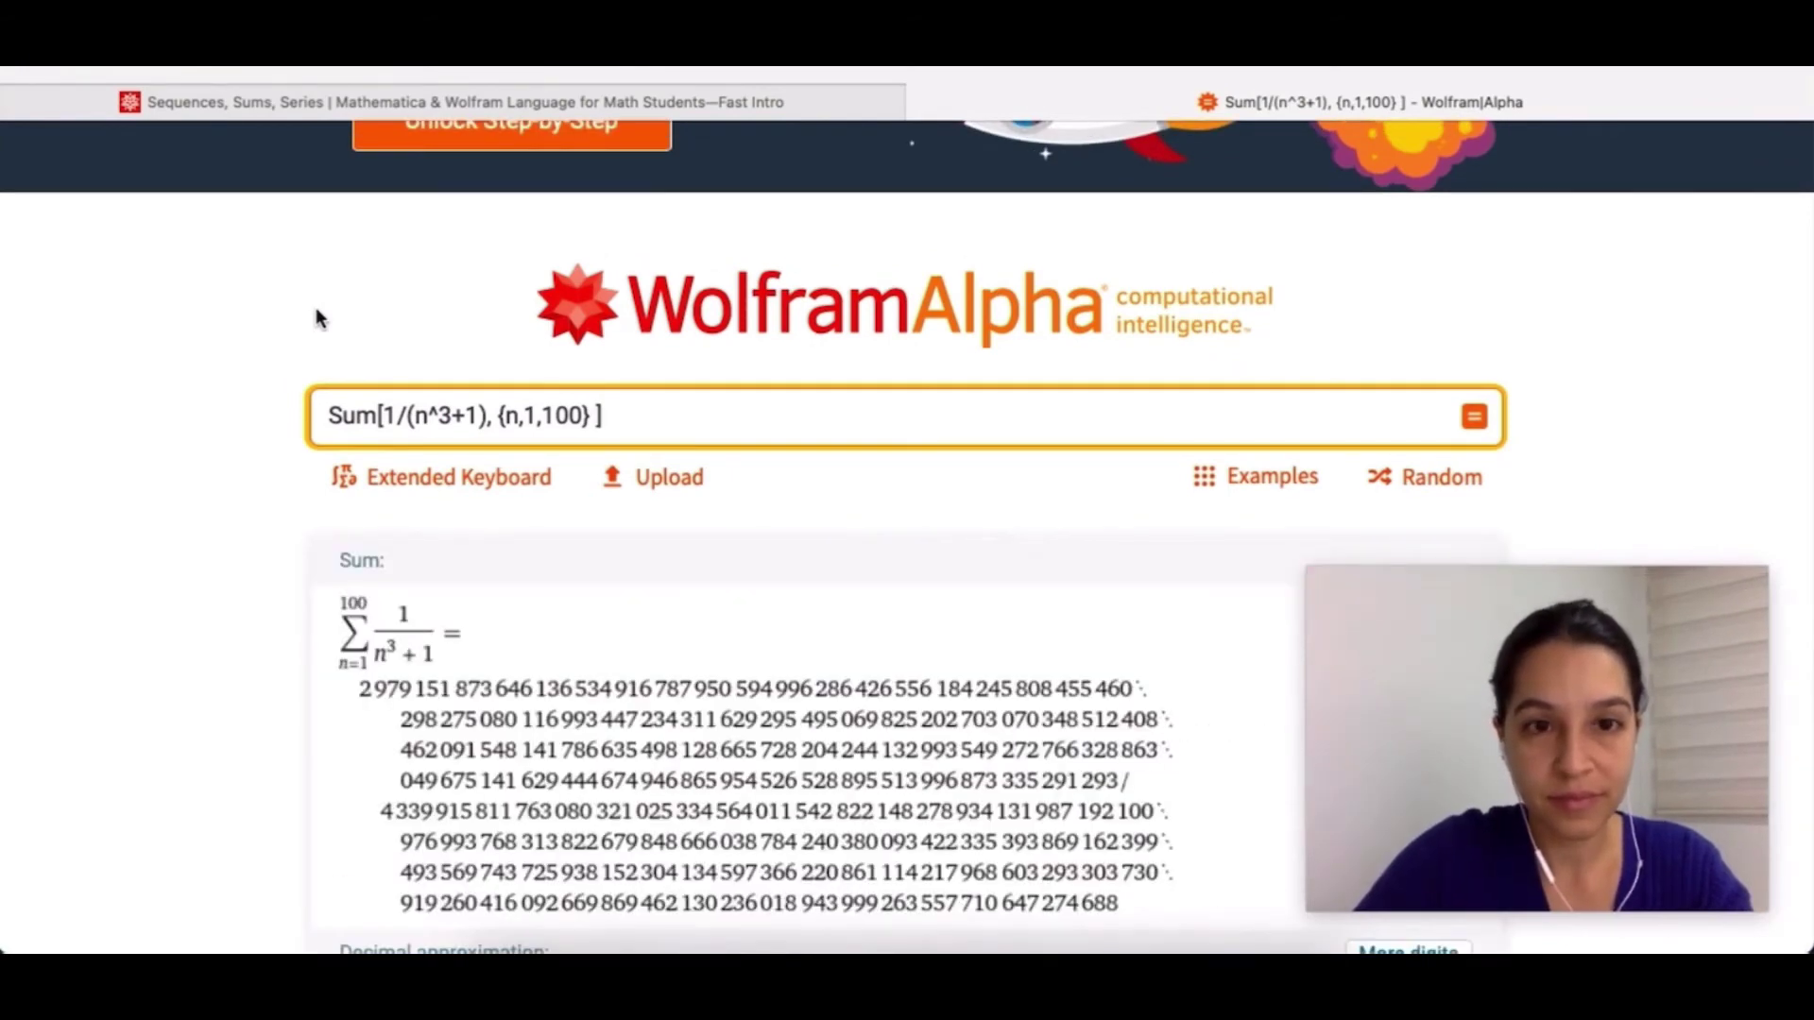
{"action": "scroll", "coordinate": [317, 312], "scroll_direction": "down", "scroll_amount": 5}
{"action": "scroll", "coordinate": [319, 319], "scroll_direction": "down", "scroll_amount": 3}
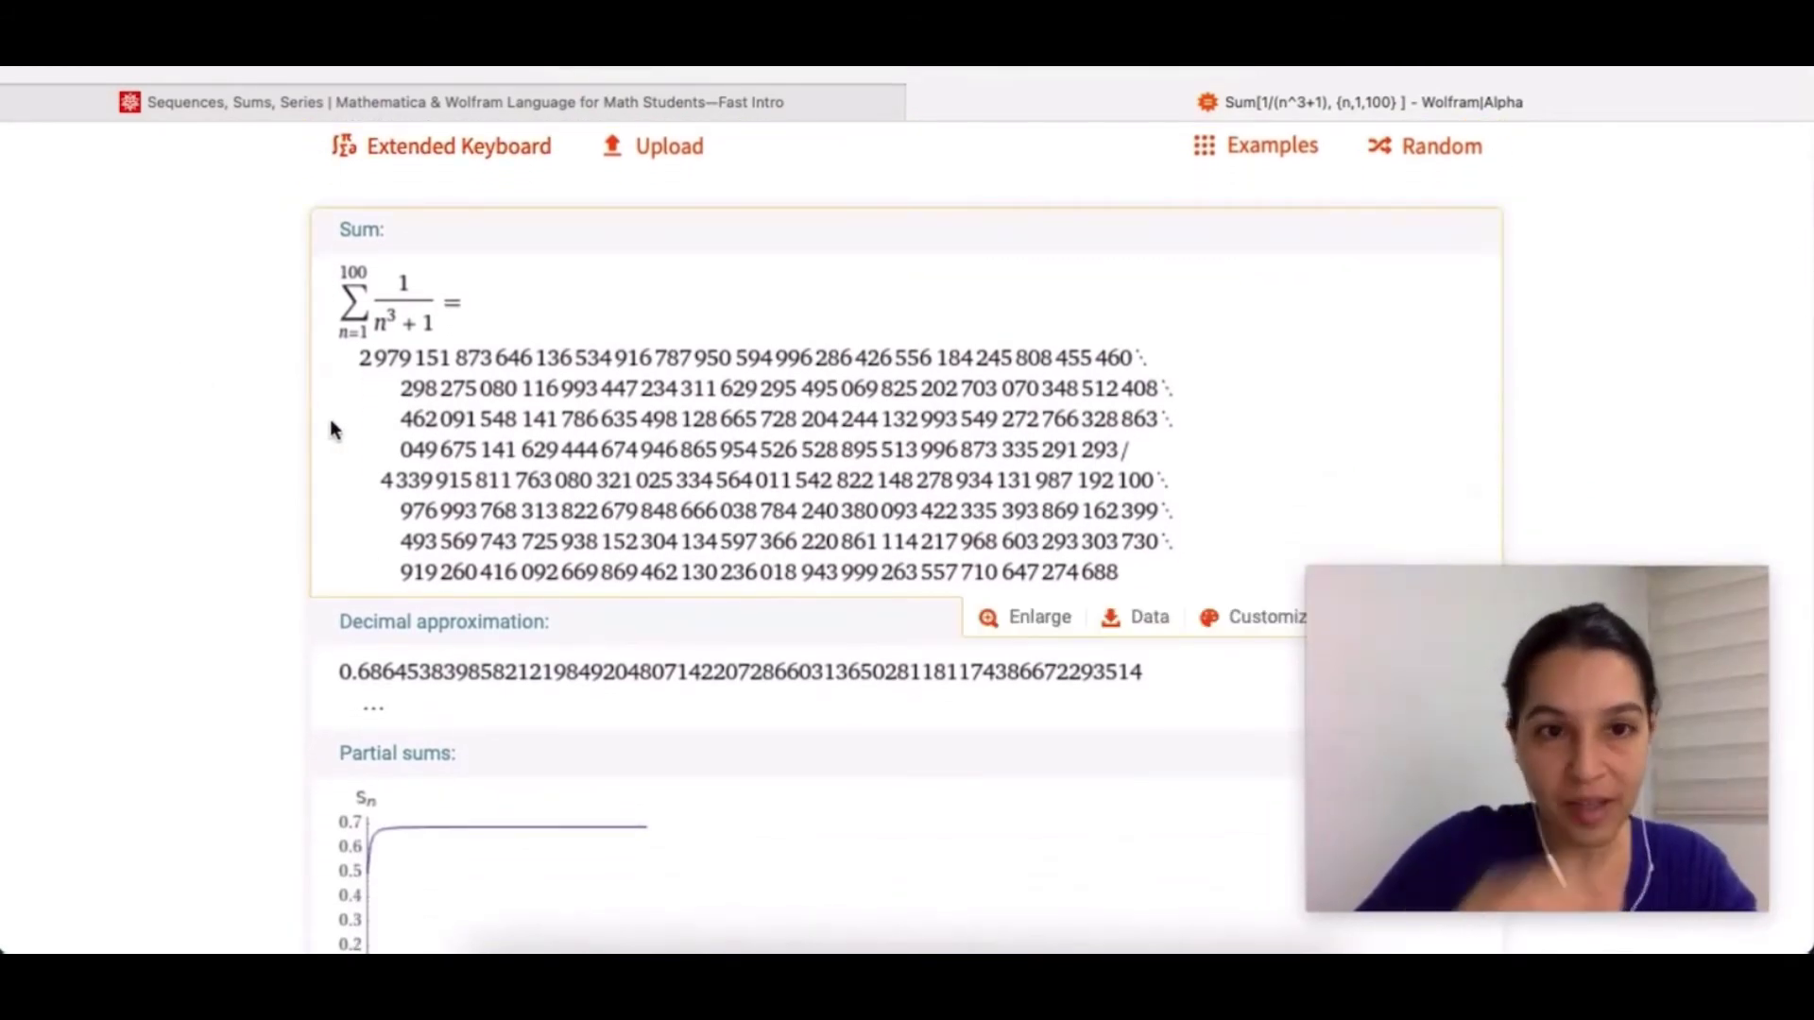
{"action": "scroll", "coordinate": [331, 429], "scroll_direction": "down", "scroll_amount": 3}
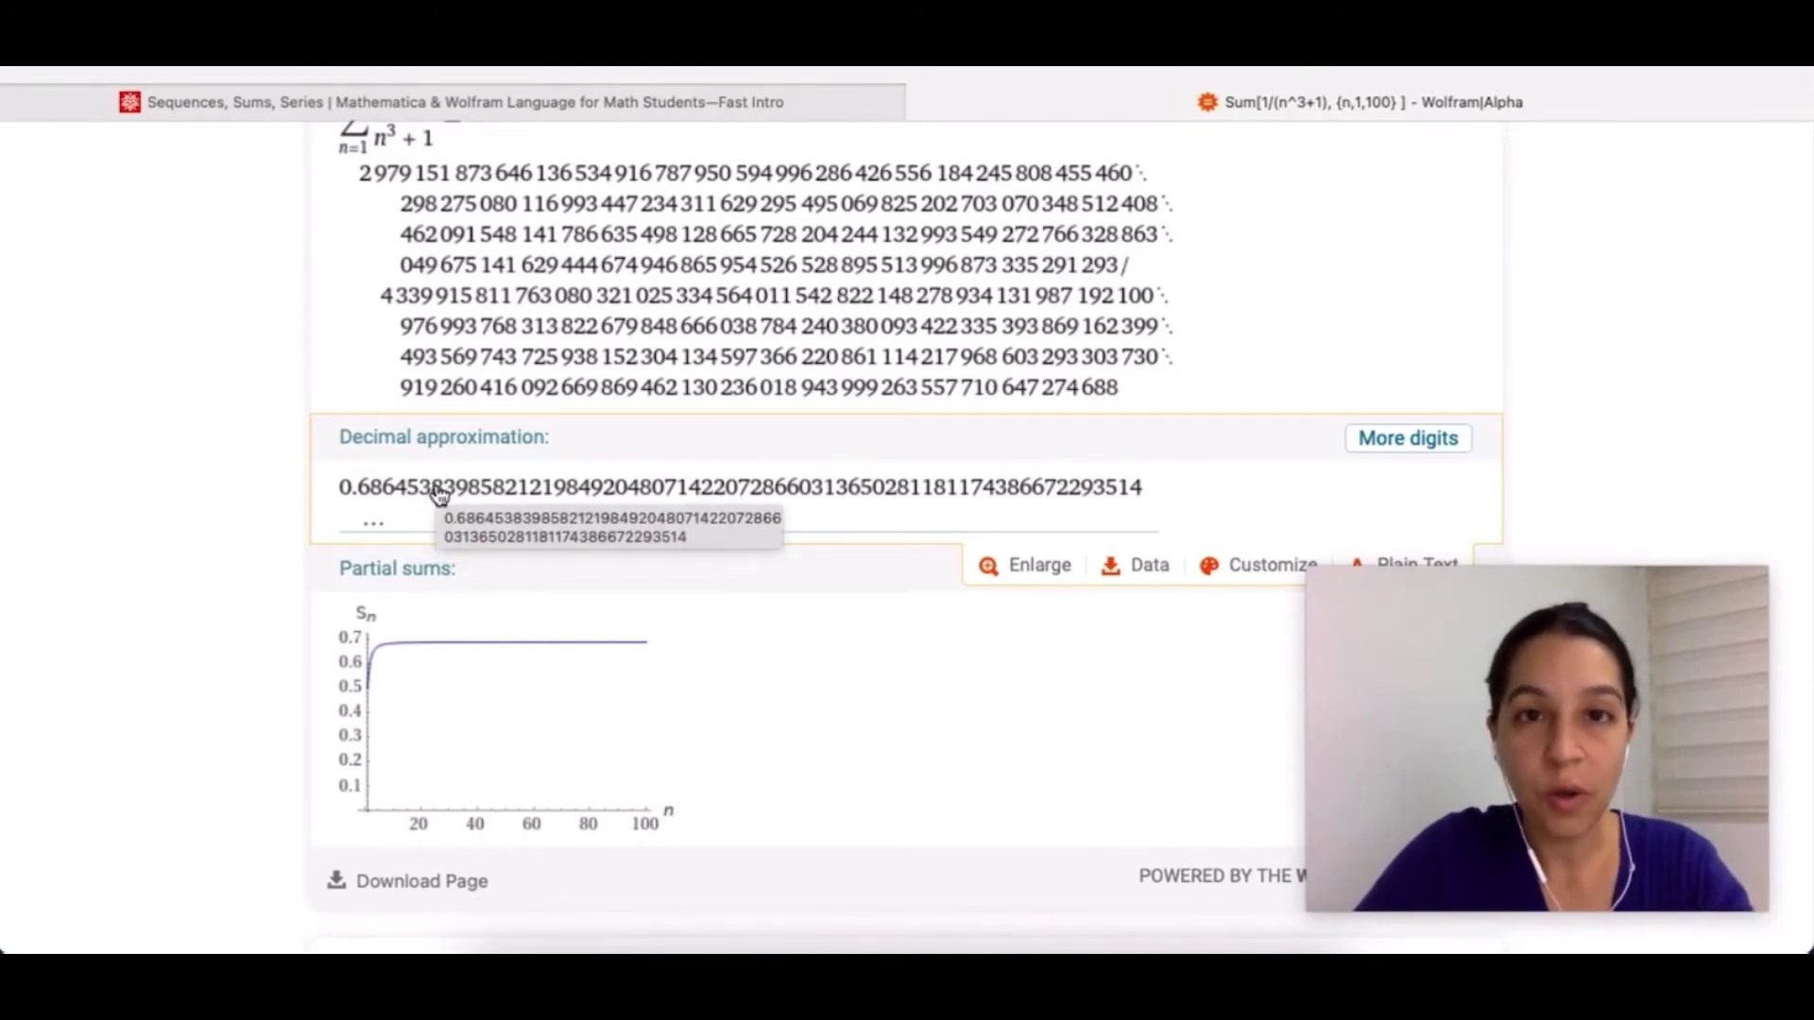
Step: Change the lower limit of n in the Sum range to 0, giving {n,0,100}, and recompute the query
{"action": "scroll", "coordinate": [440, 494], "scroll_direction": "up", "scroll_amount": 5}
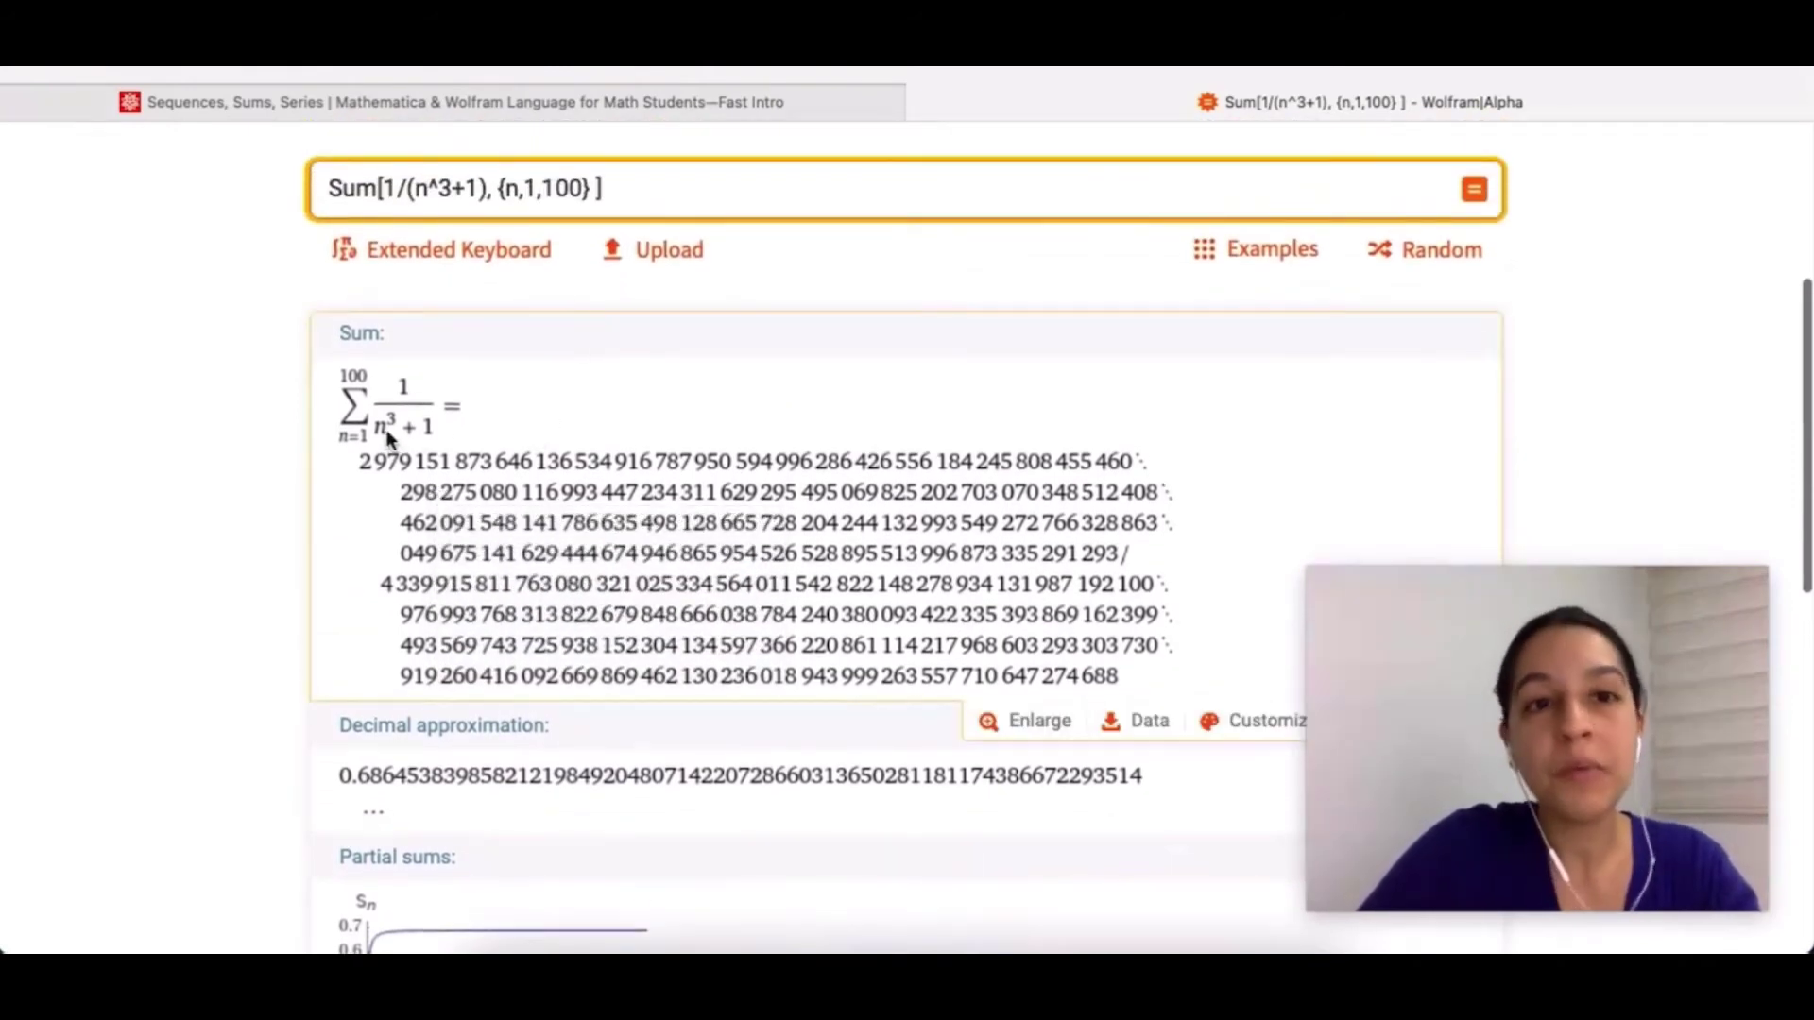
{"action": "left_click", "coordinate": [533, 188]}
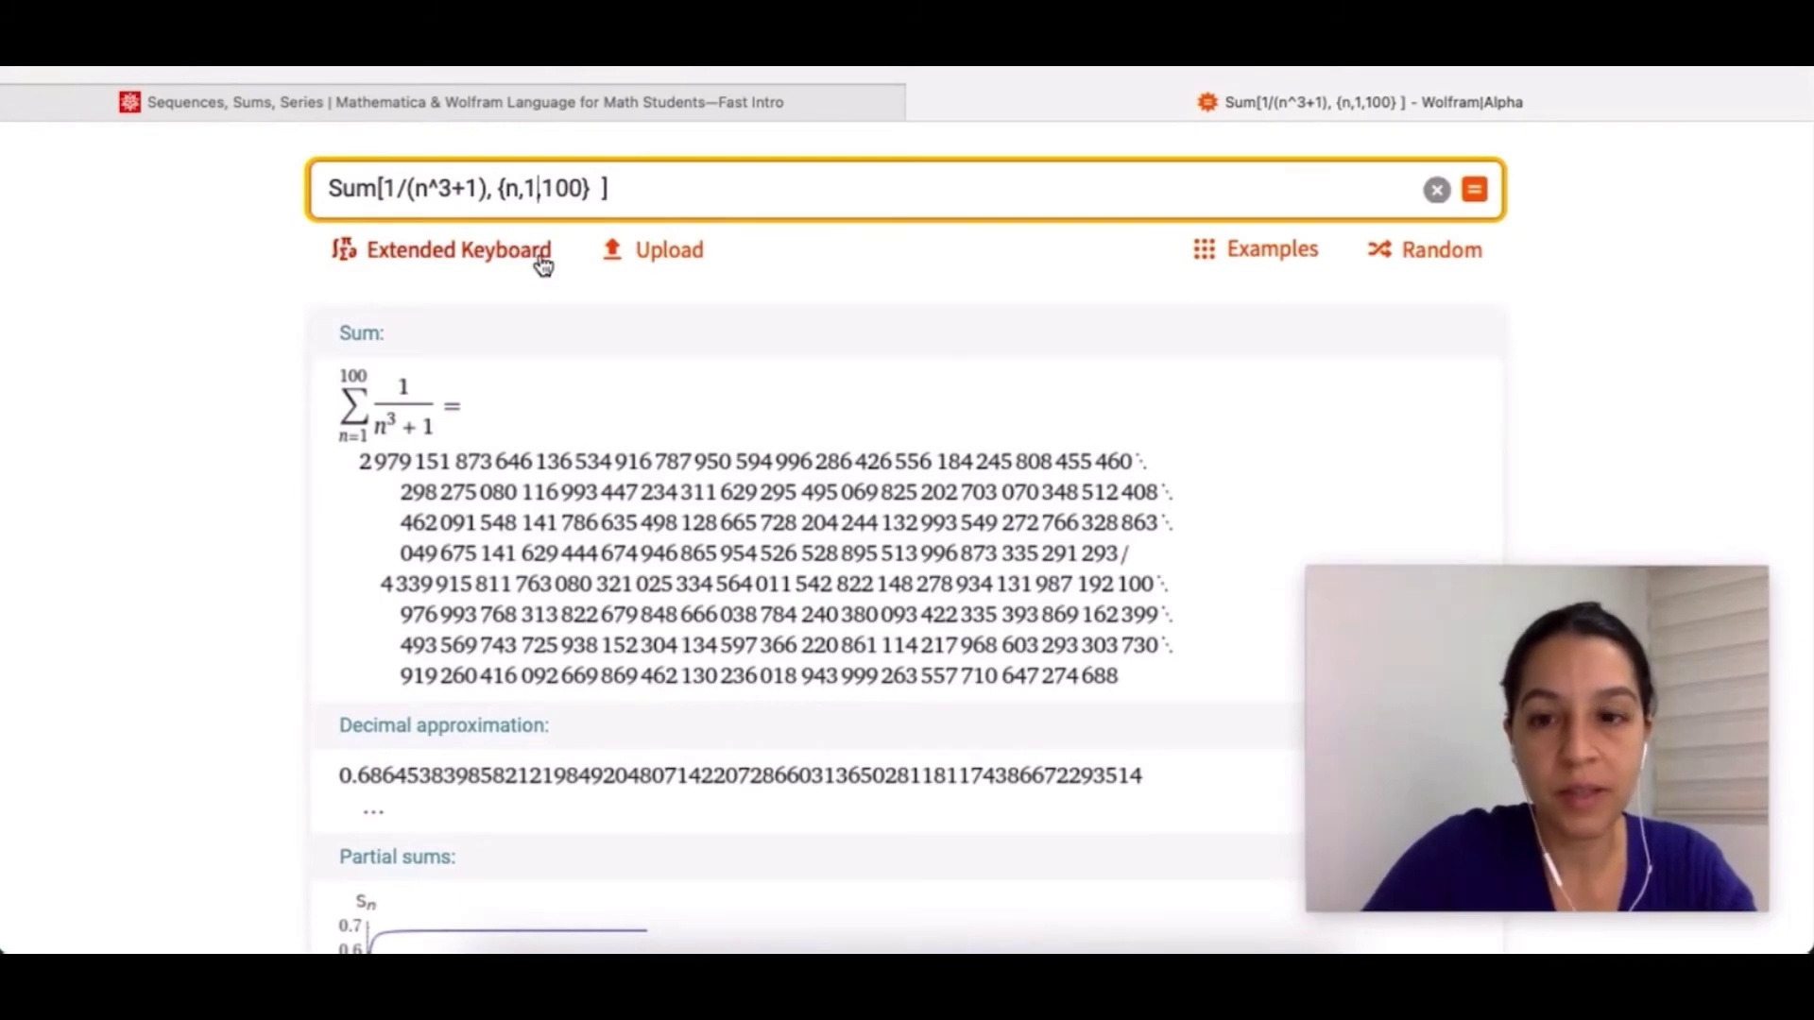
{"action": "key", "text": "BackSpace"}
{"action": "type", "text": "0"}
{"action": "key", "text": "Return"}
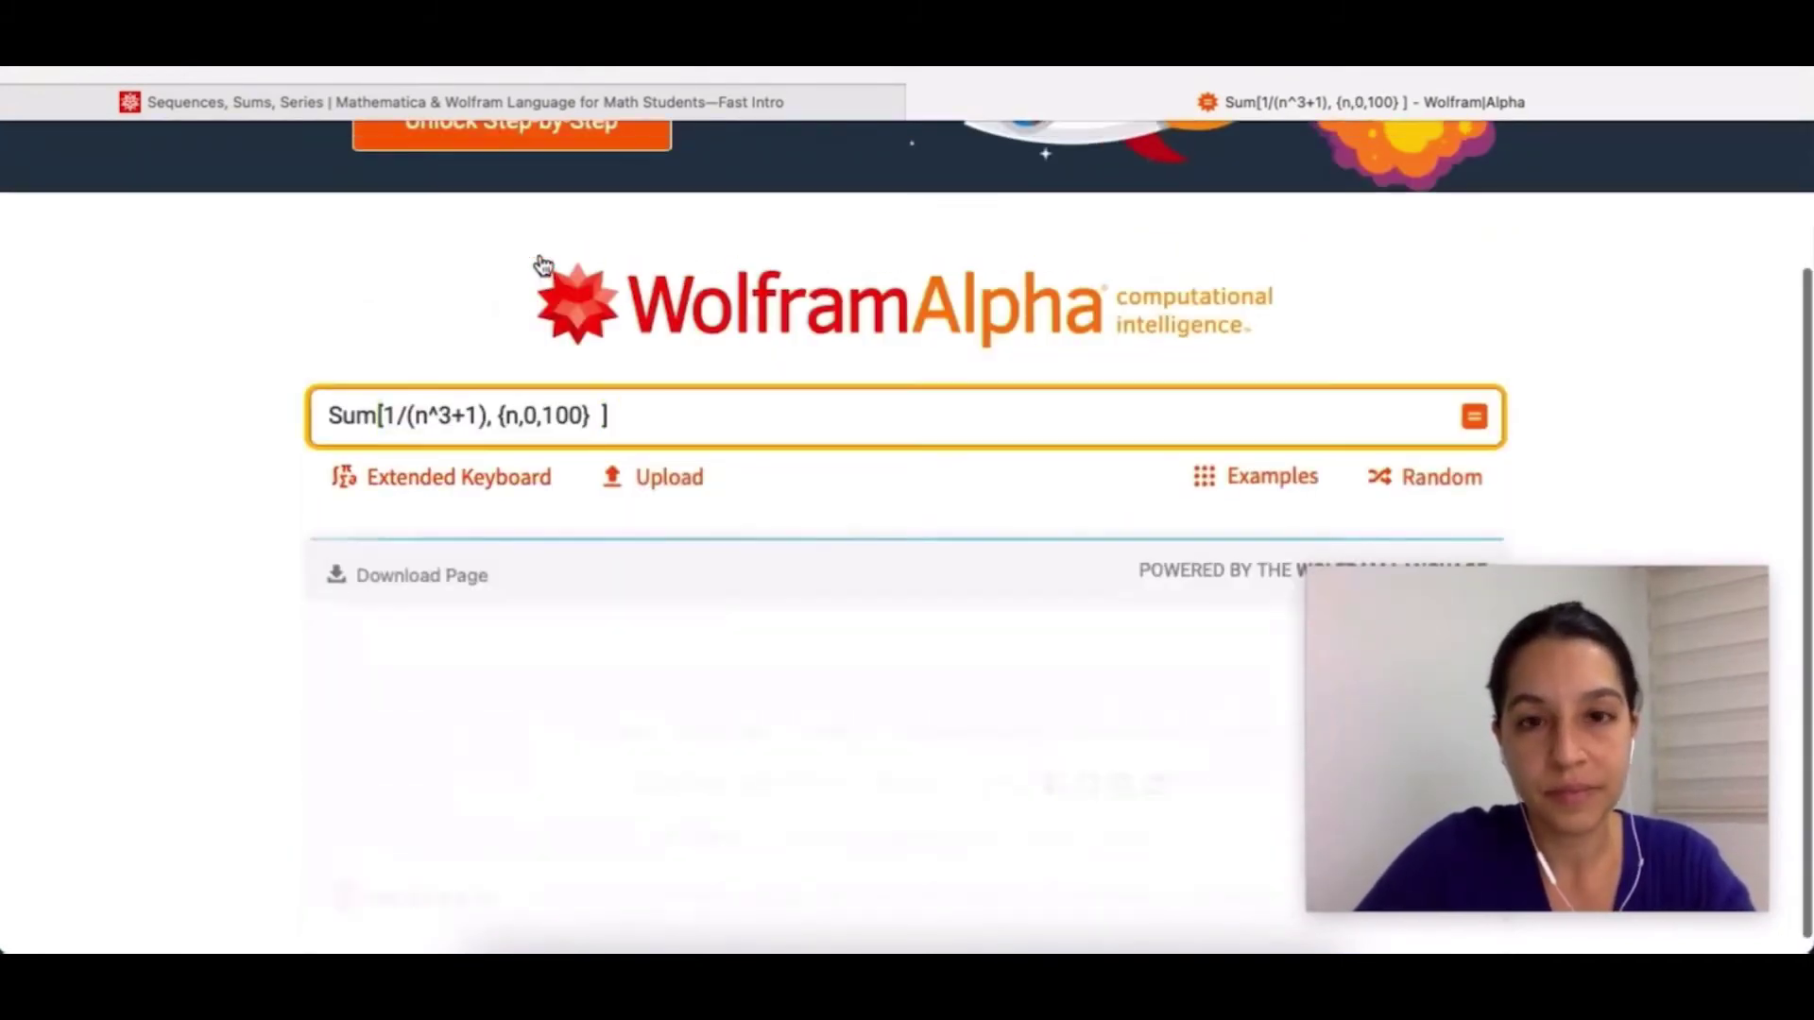
{"action": "scroll", "coordinate": [530, 482], "scroll_direction": "down", "scroll_amount": 3}
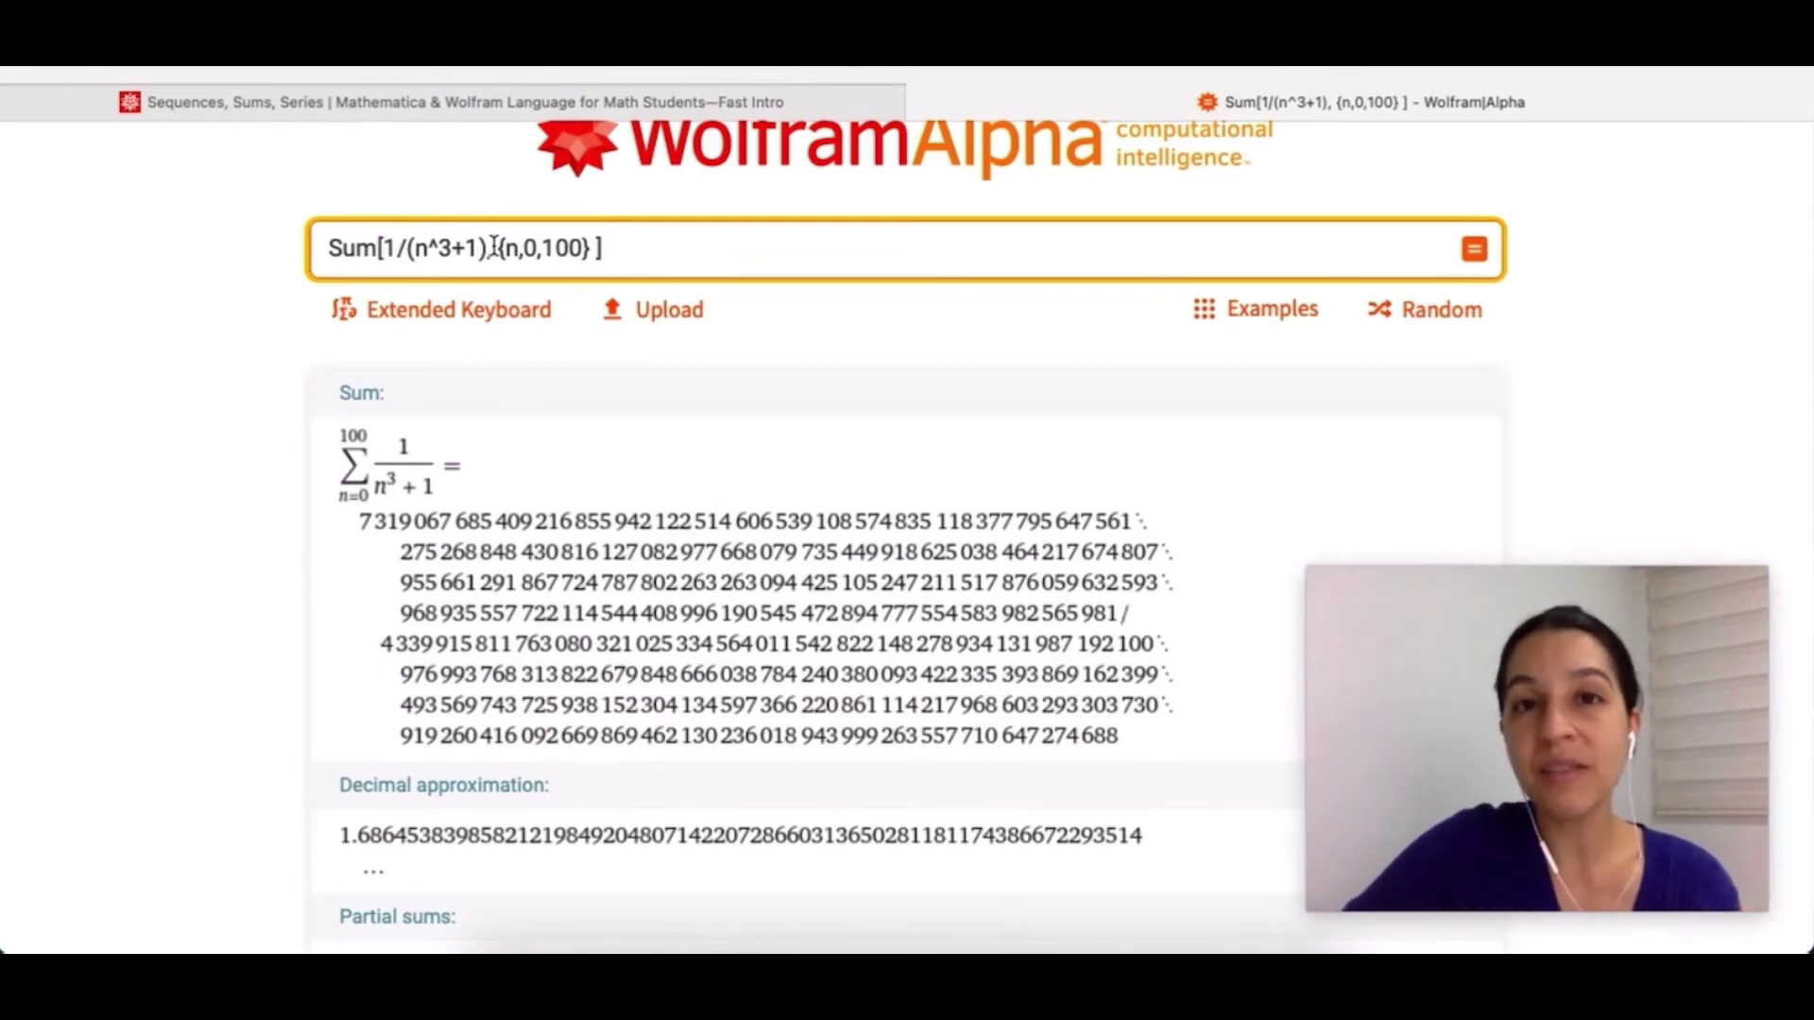
Step: Remove the range argument and its comma from the Sum query, leaving Sum[1/(n^3+1)], and compute it
{"action": "left_click", "coordinate": [627, 247]}
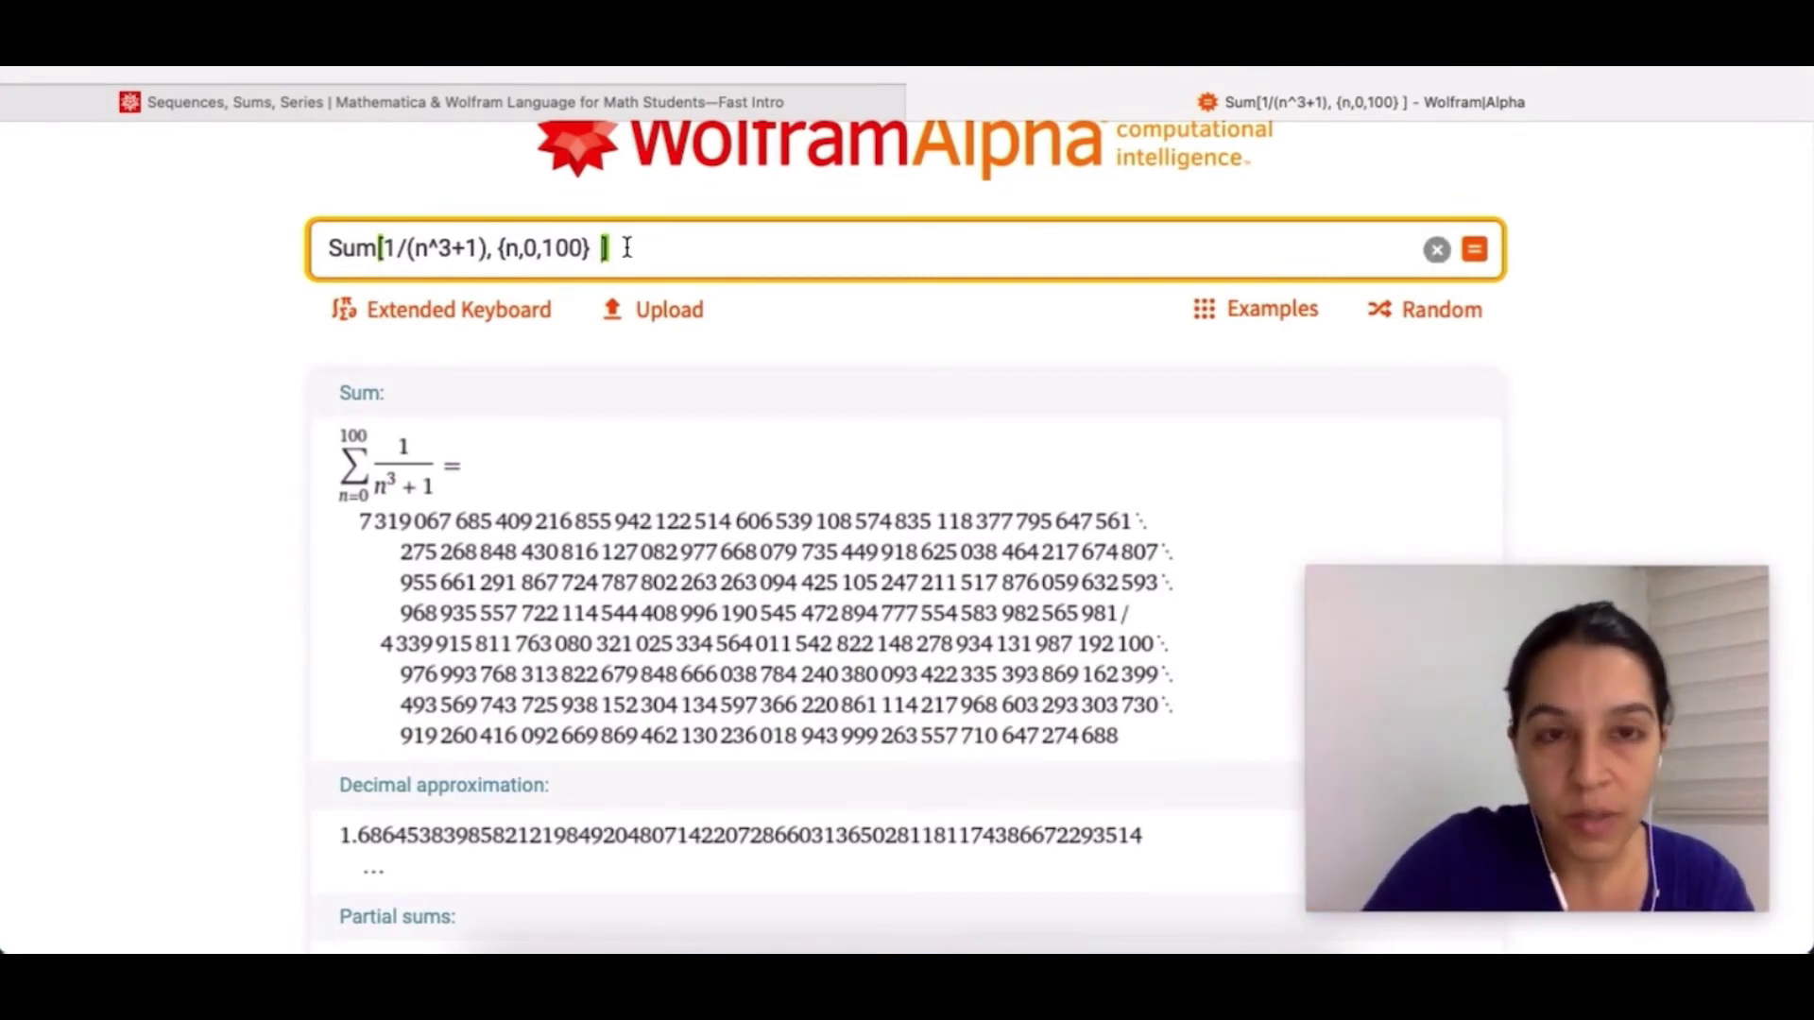
{"action": "key", "text": "BackSpace"}
{"action": "key", "text": "BackSpace"}
{"action": "key", "text": "BackSpace"}
{"action": "key", "text": "BackSpace"}
{"action": "key", "text": "BackSpace"}
{"action": "key", "text": "BackSpace"}
{"action": "key", "text": "BackSpace"}
{"action": "key", "text": "BackSpace"}
{"action": "key", "text": "BackSpace"}
{"action": "key", "text": "BackSpace"}
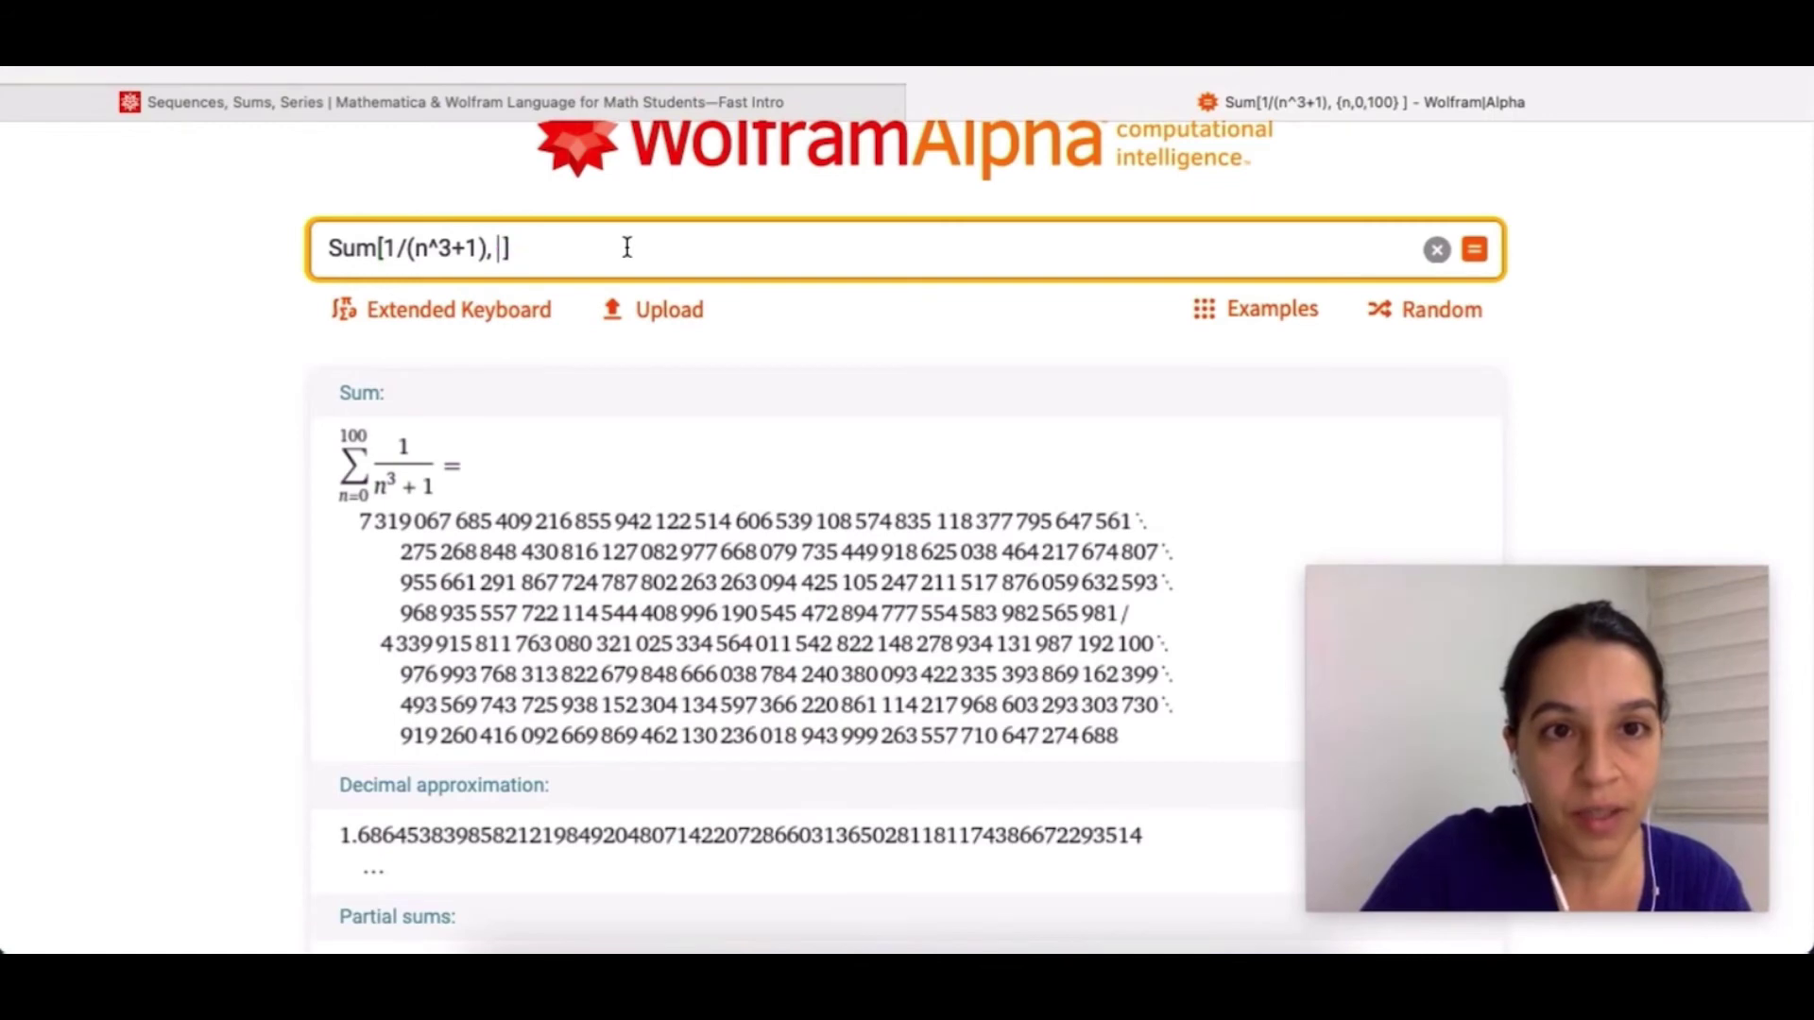
{"action": "key", "text": "BackSpace"}
{"action": "key", "text": "BackSpace"}
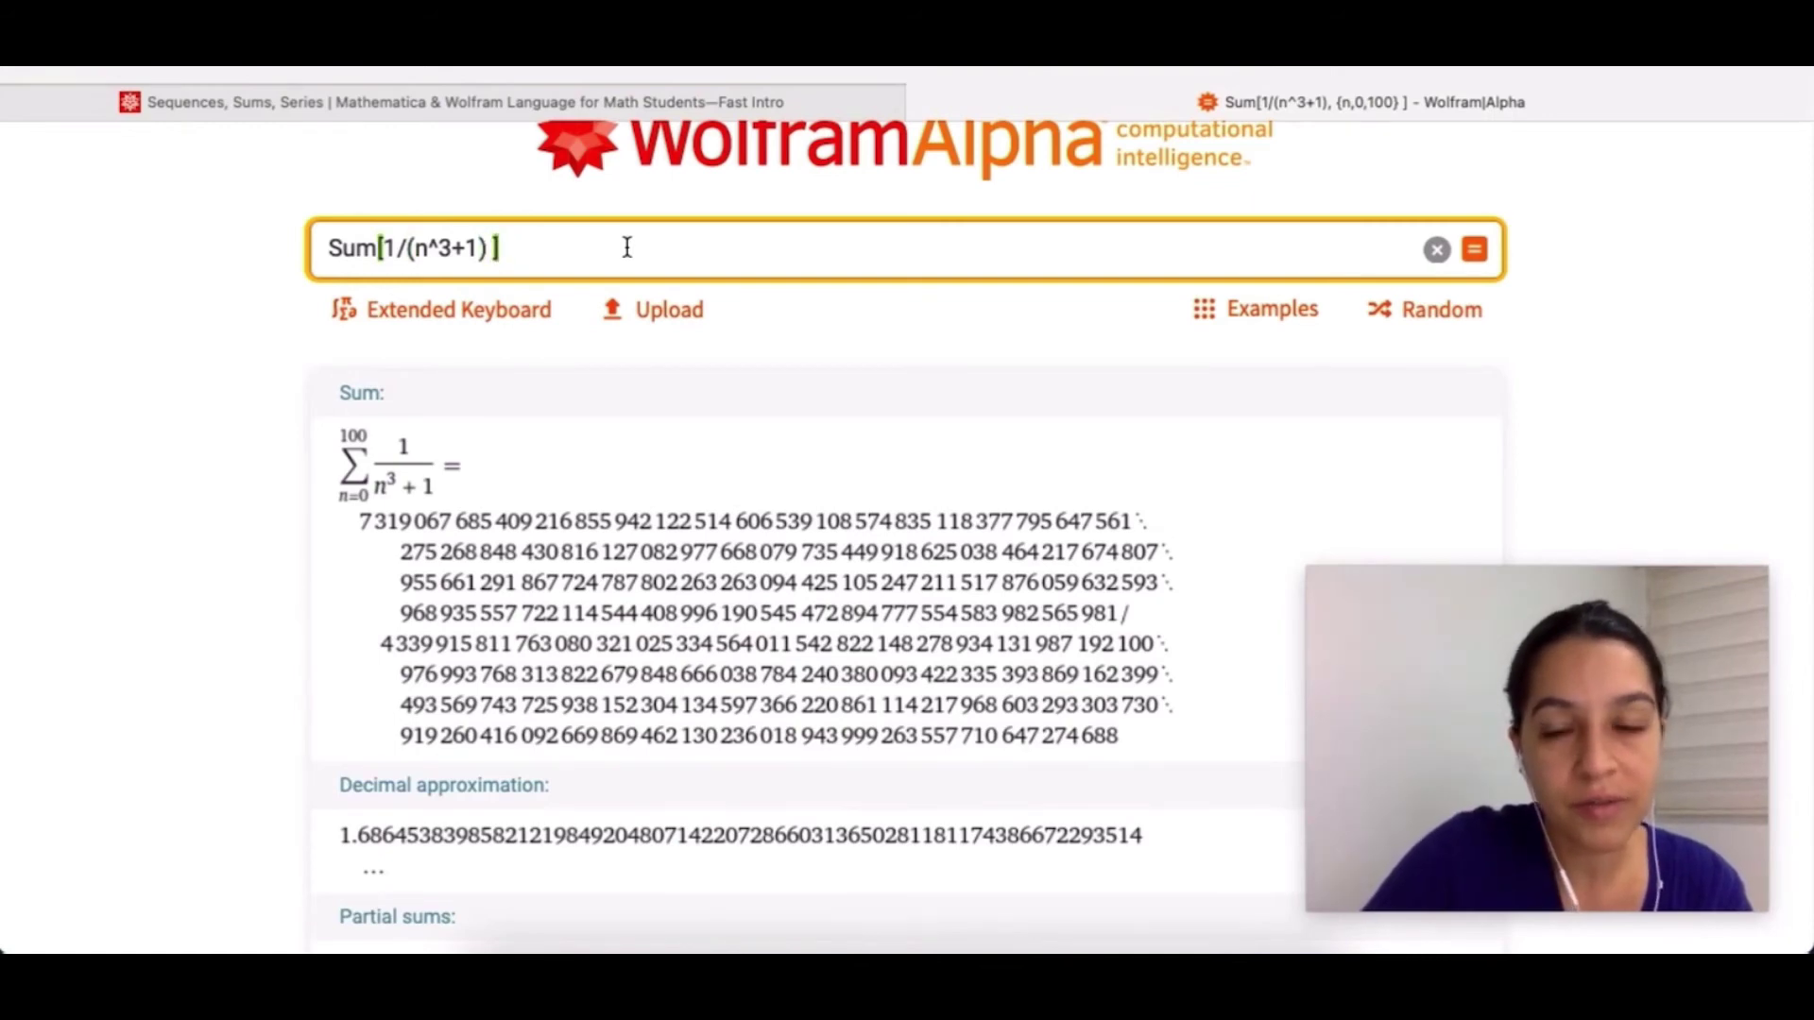
{"action": "key", "text": "Return"}
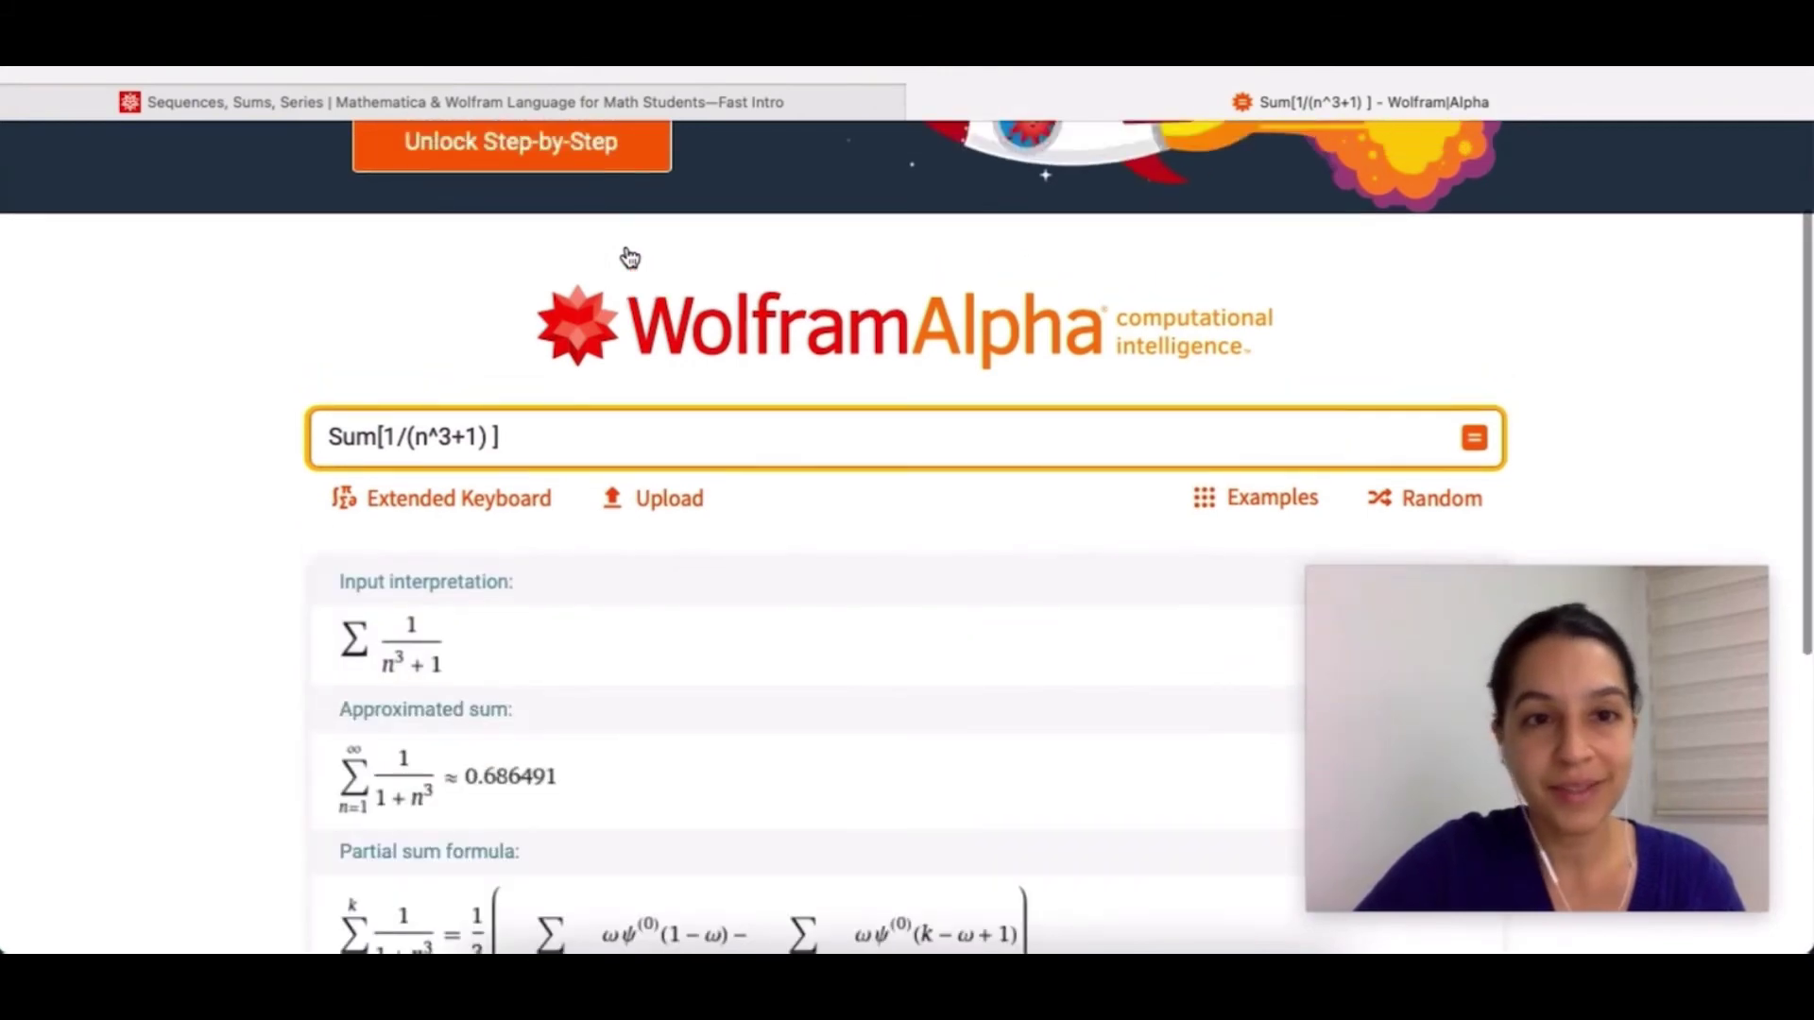
Step: Examine the infinite sum, approximated sum, convergence, partial sums plot and series representations for 1/(n^3+1)
{"action": "scroll", "coordinate": [429, 518], "scroll_direction": "down", "scroll_amount": 3}
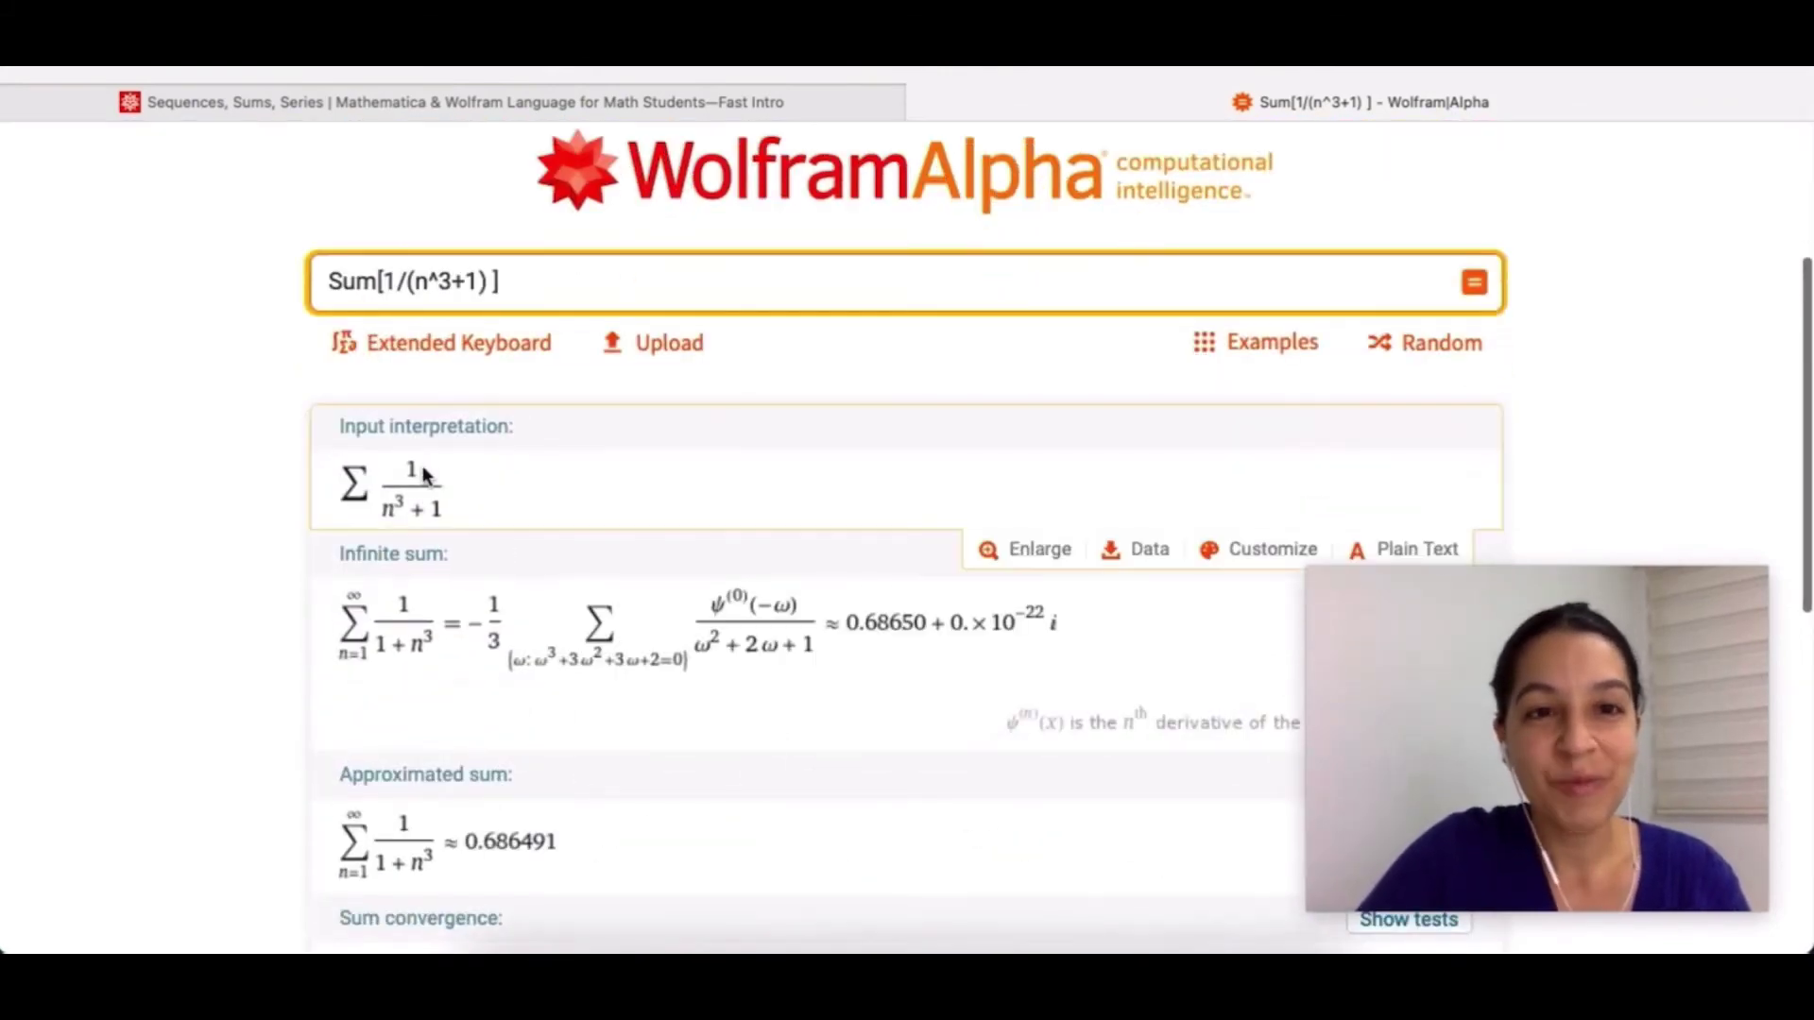
{"action": "scroll", "coordinate": [188, 466], "scroll_direction": "down", "scroll_amount": 1}
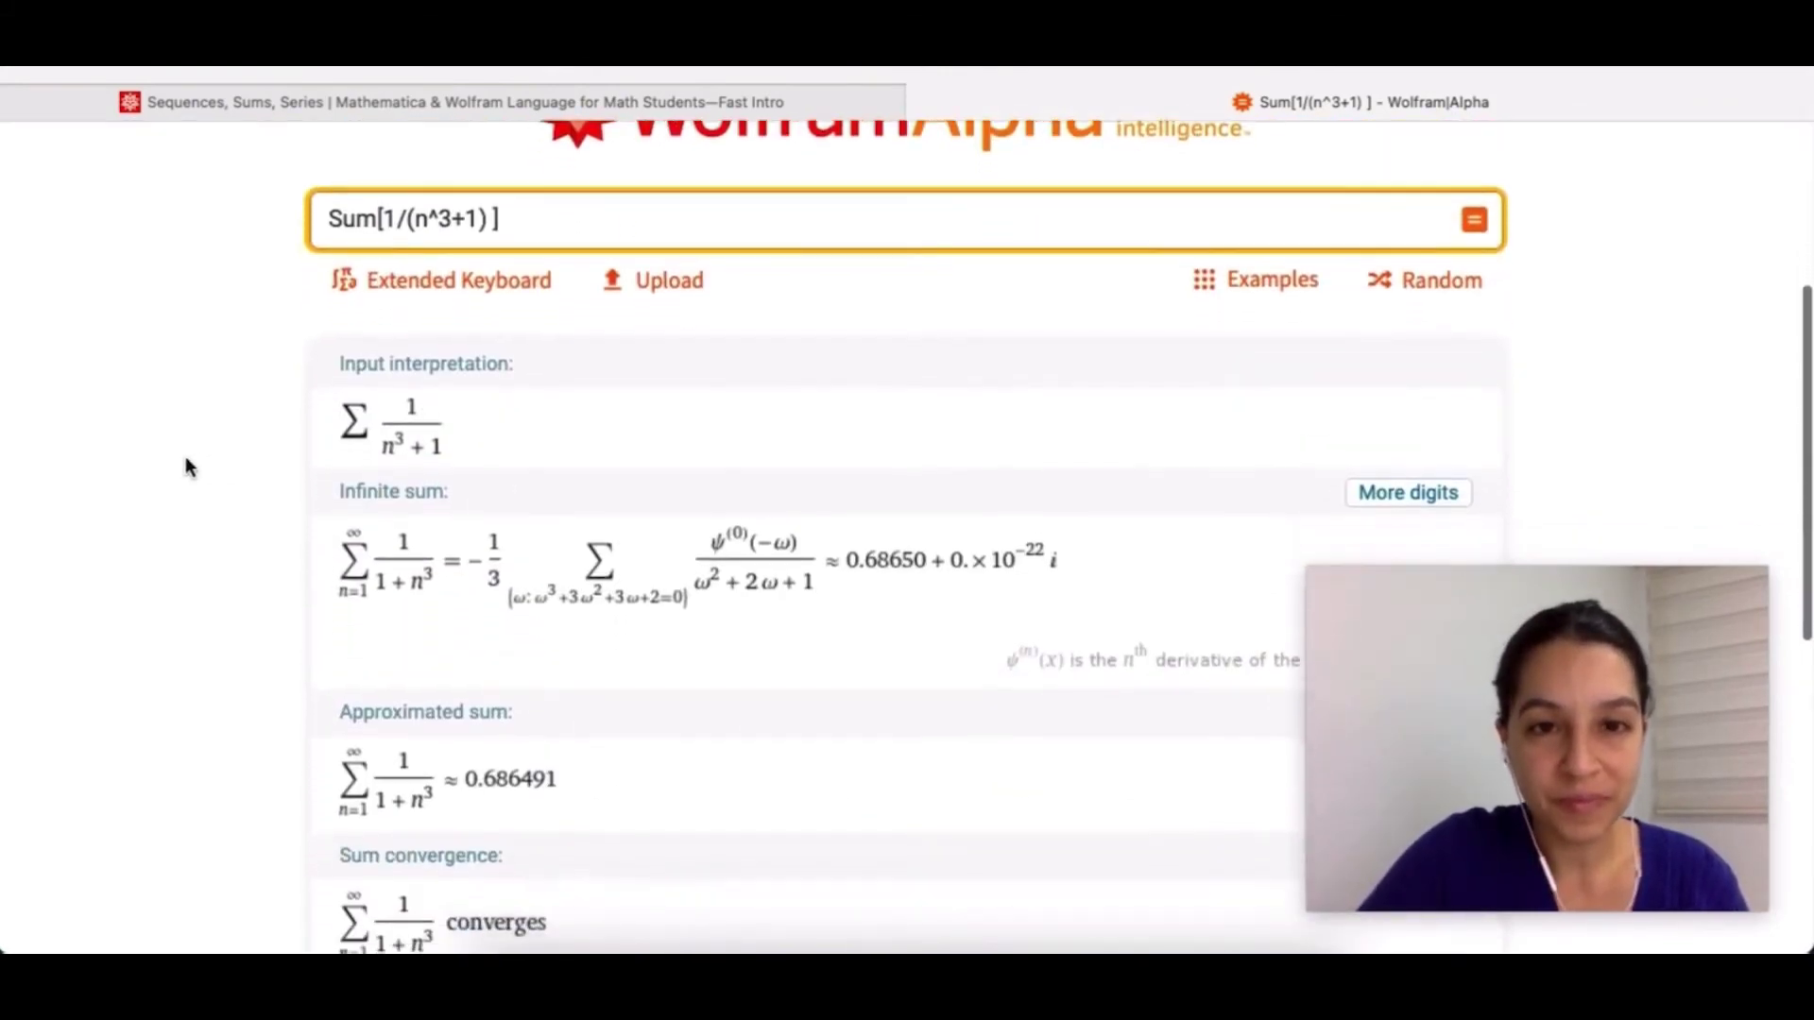
{"action": "scroll", "coordinate": [188, 466], "scroll_direction": "down", "scroll_amount": 4}
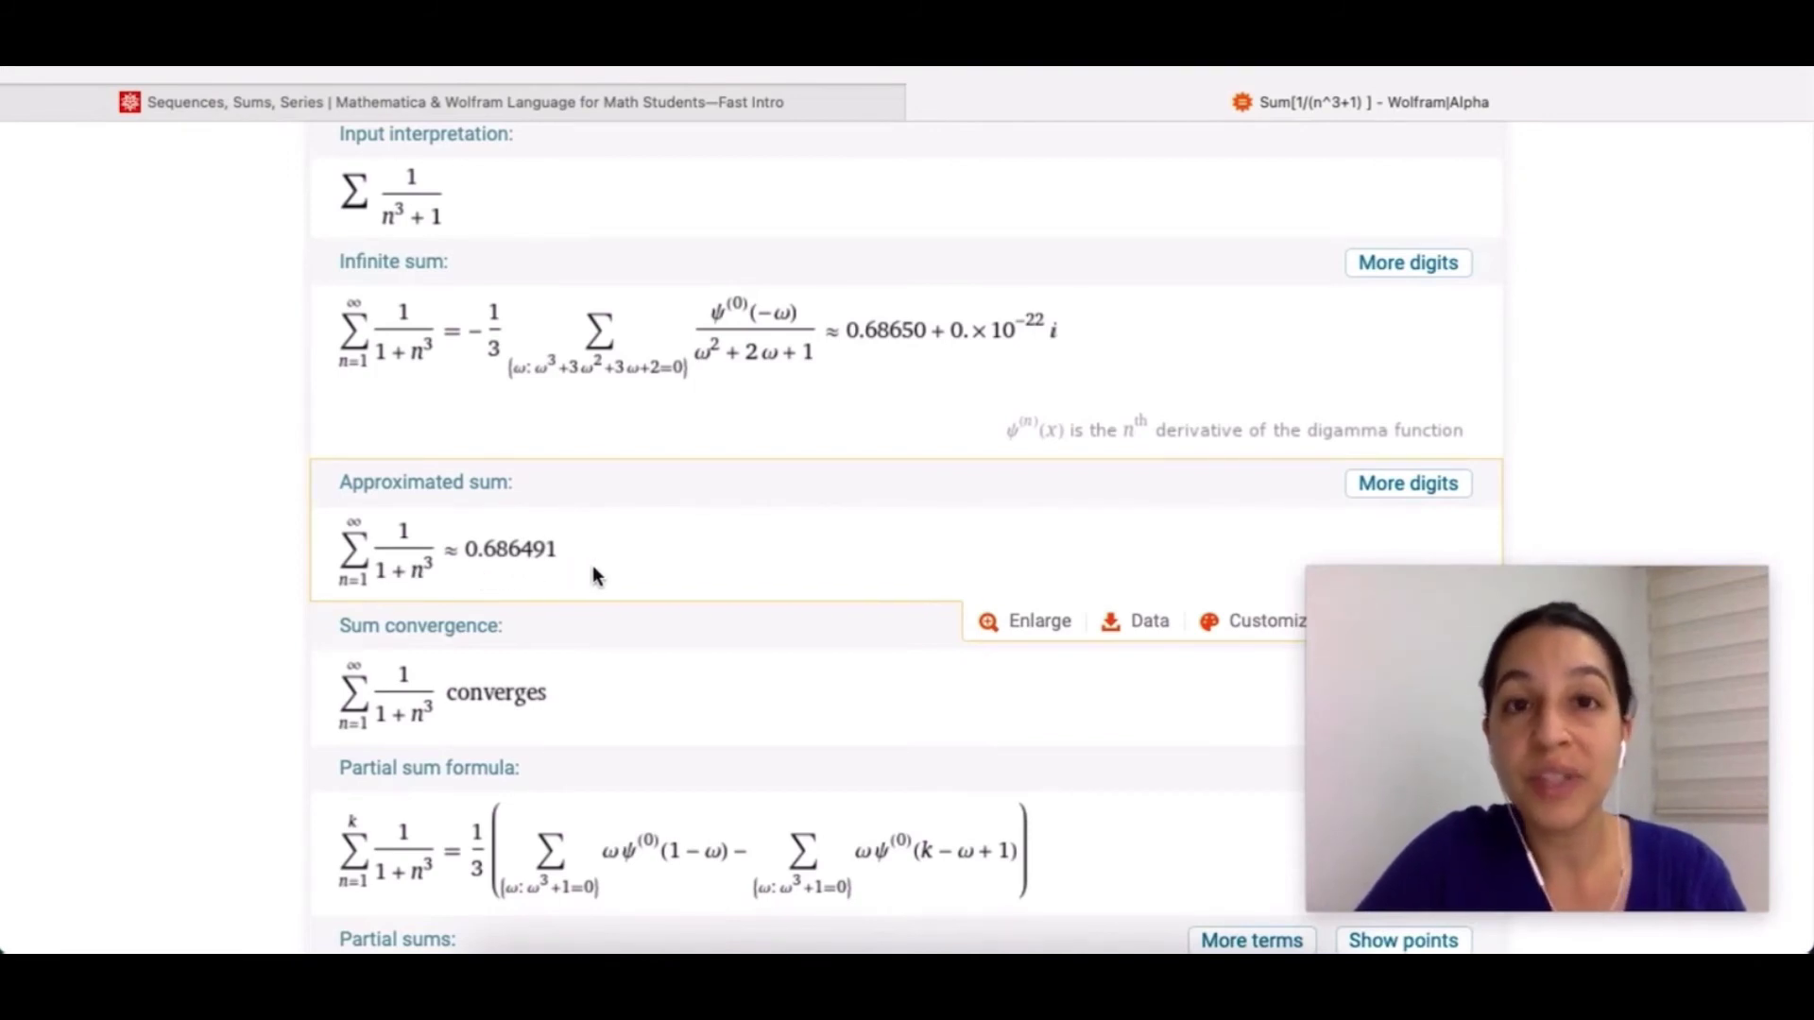
{"action": "scroll", "coordinate": [594, 574], "scroll_direction": "down", "scroll_amount": 3}
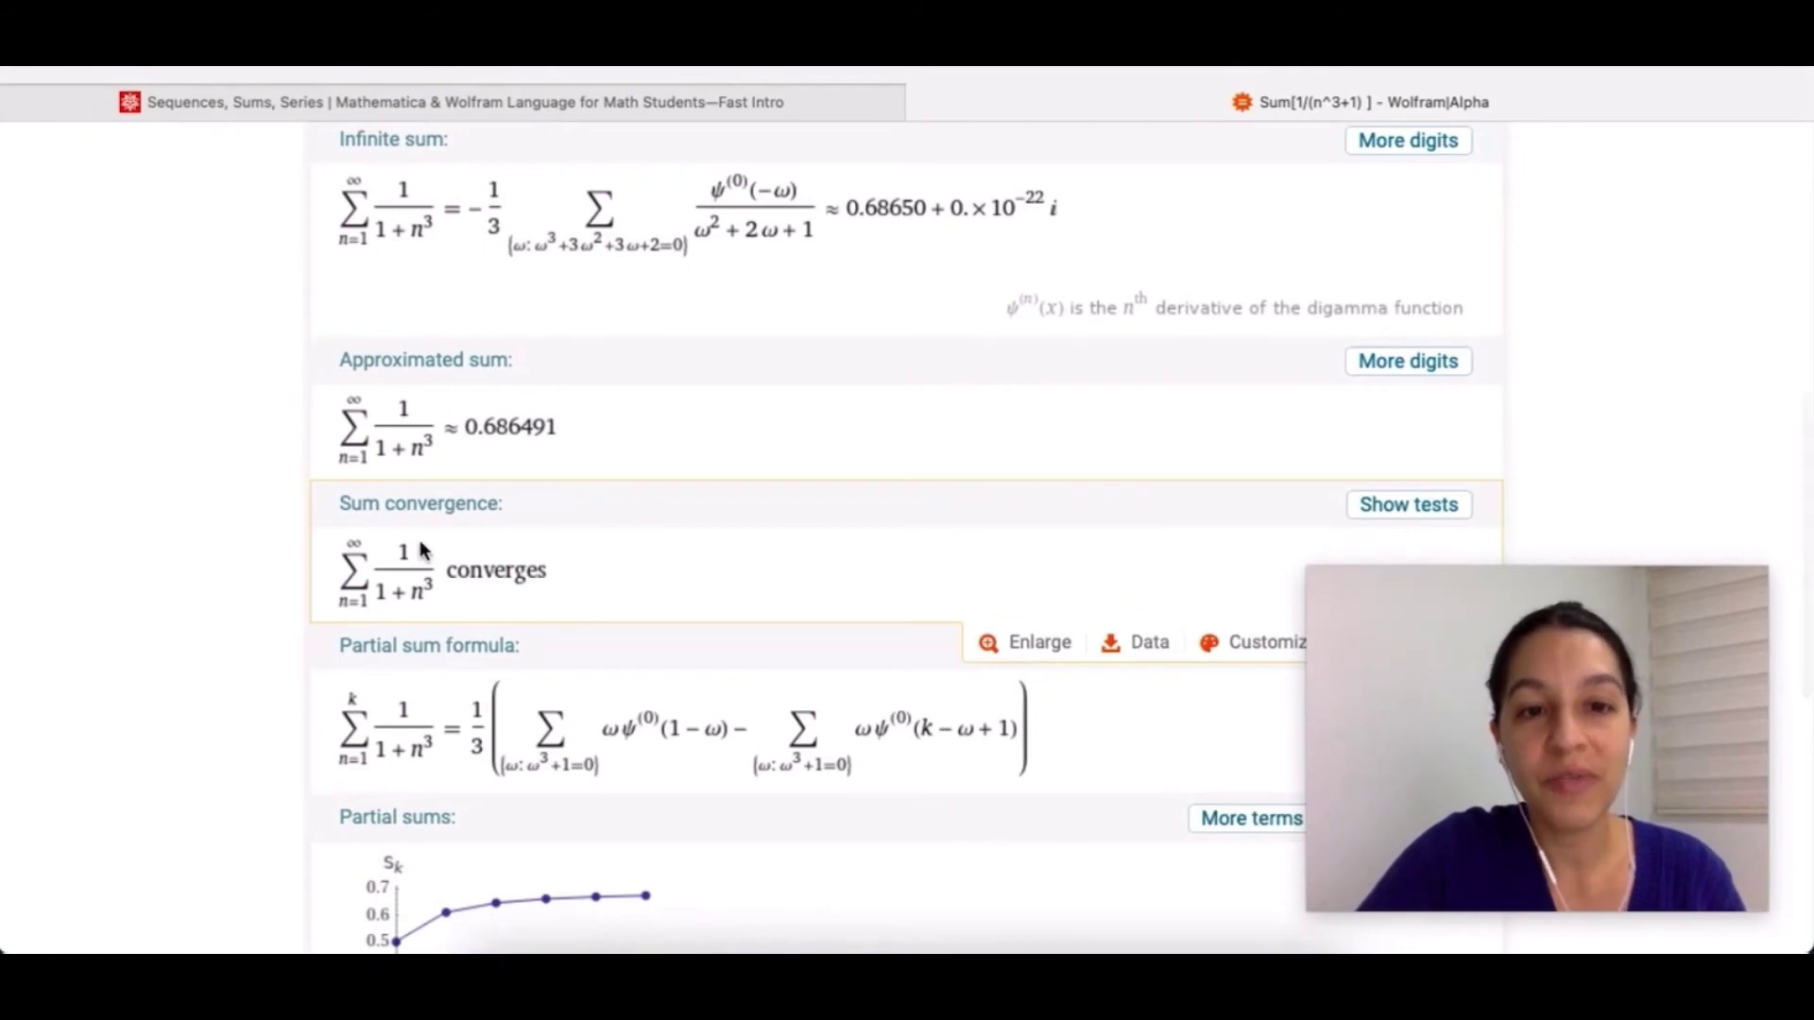
{"action": "scroll", "coordinate": [160, 673], "scroll_direction": "down", "scroll_amount": 2}
{"action": "scroll", "coordinate": [157, 672], "scroll_direction": "down", "scroll_amount": 8}
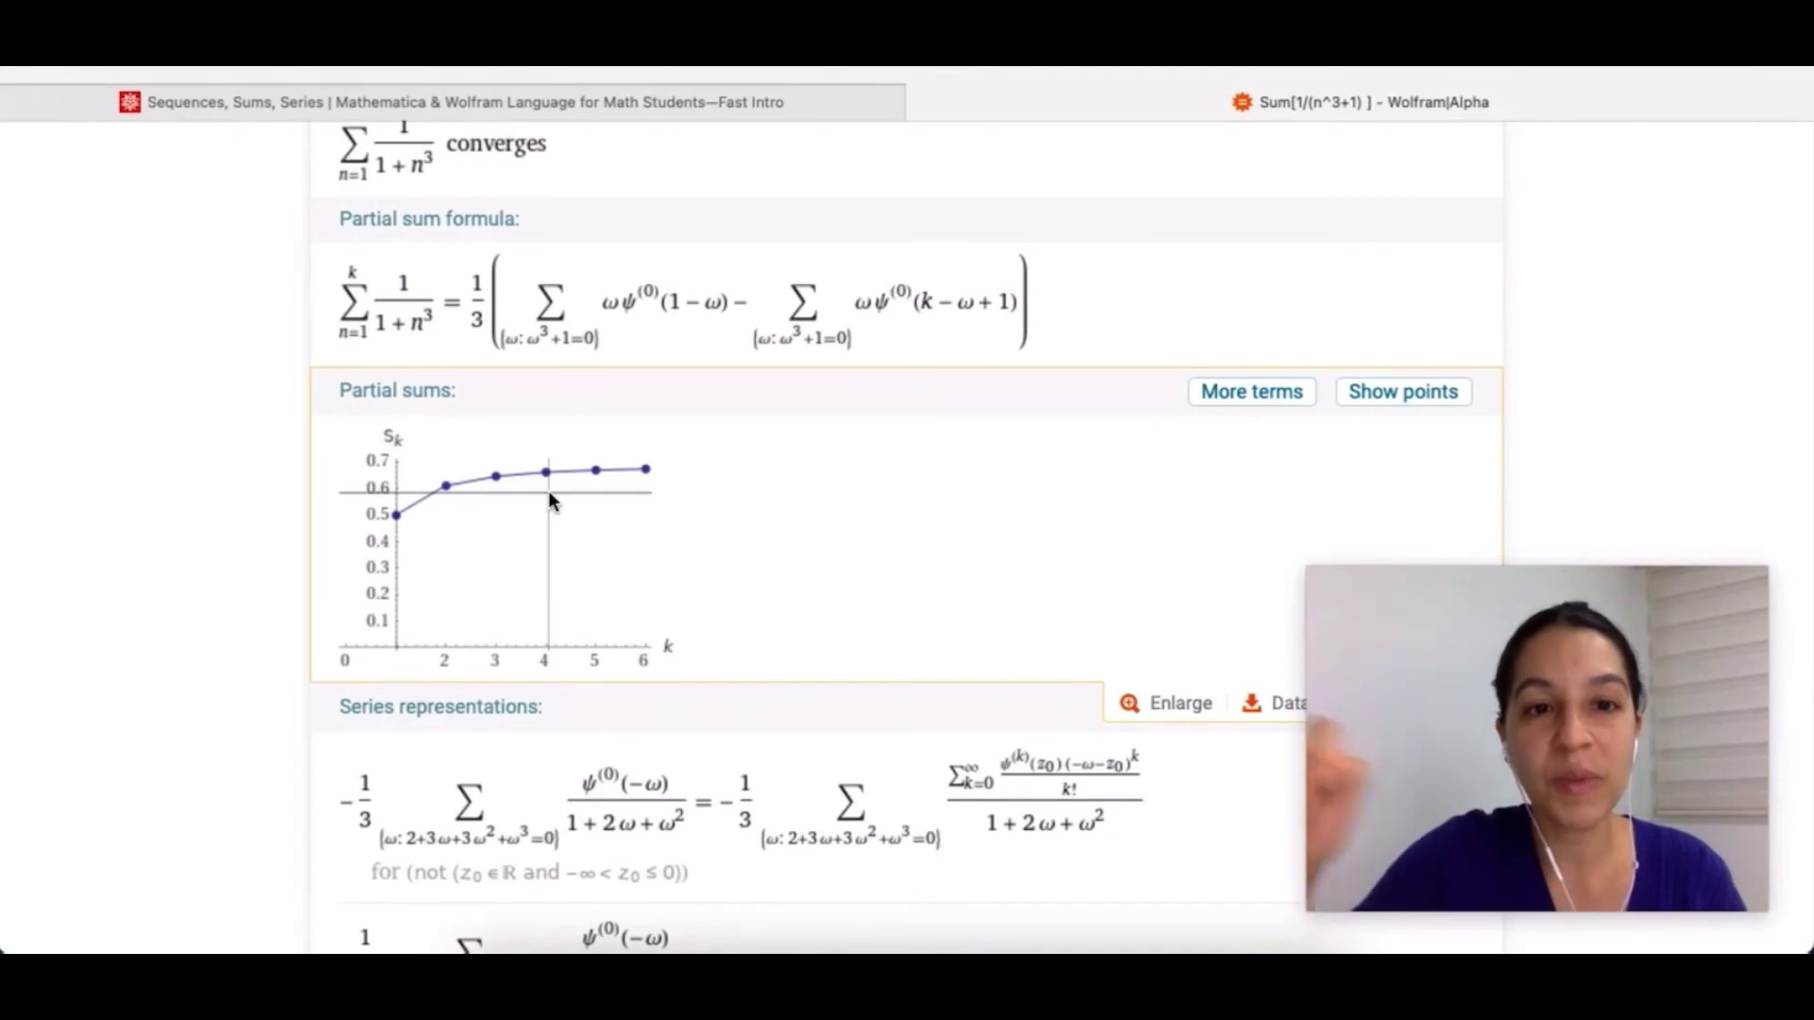
{"action": "scroll", "coordinate": [551, 500], "scroll_direction": "down", "scroll_amount": 5}
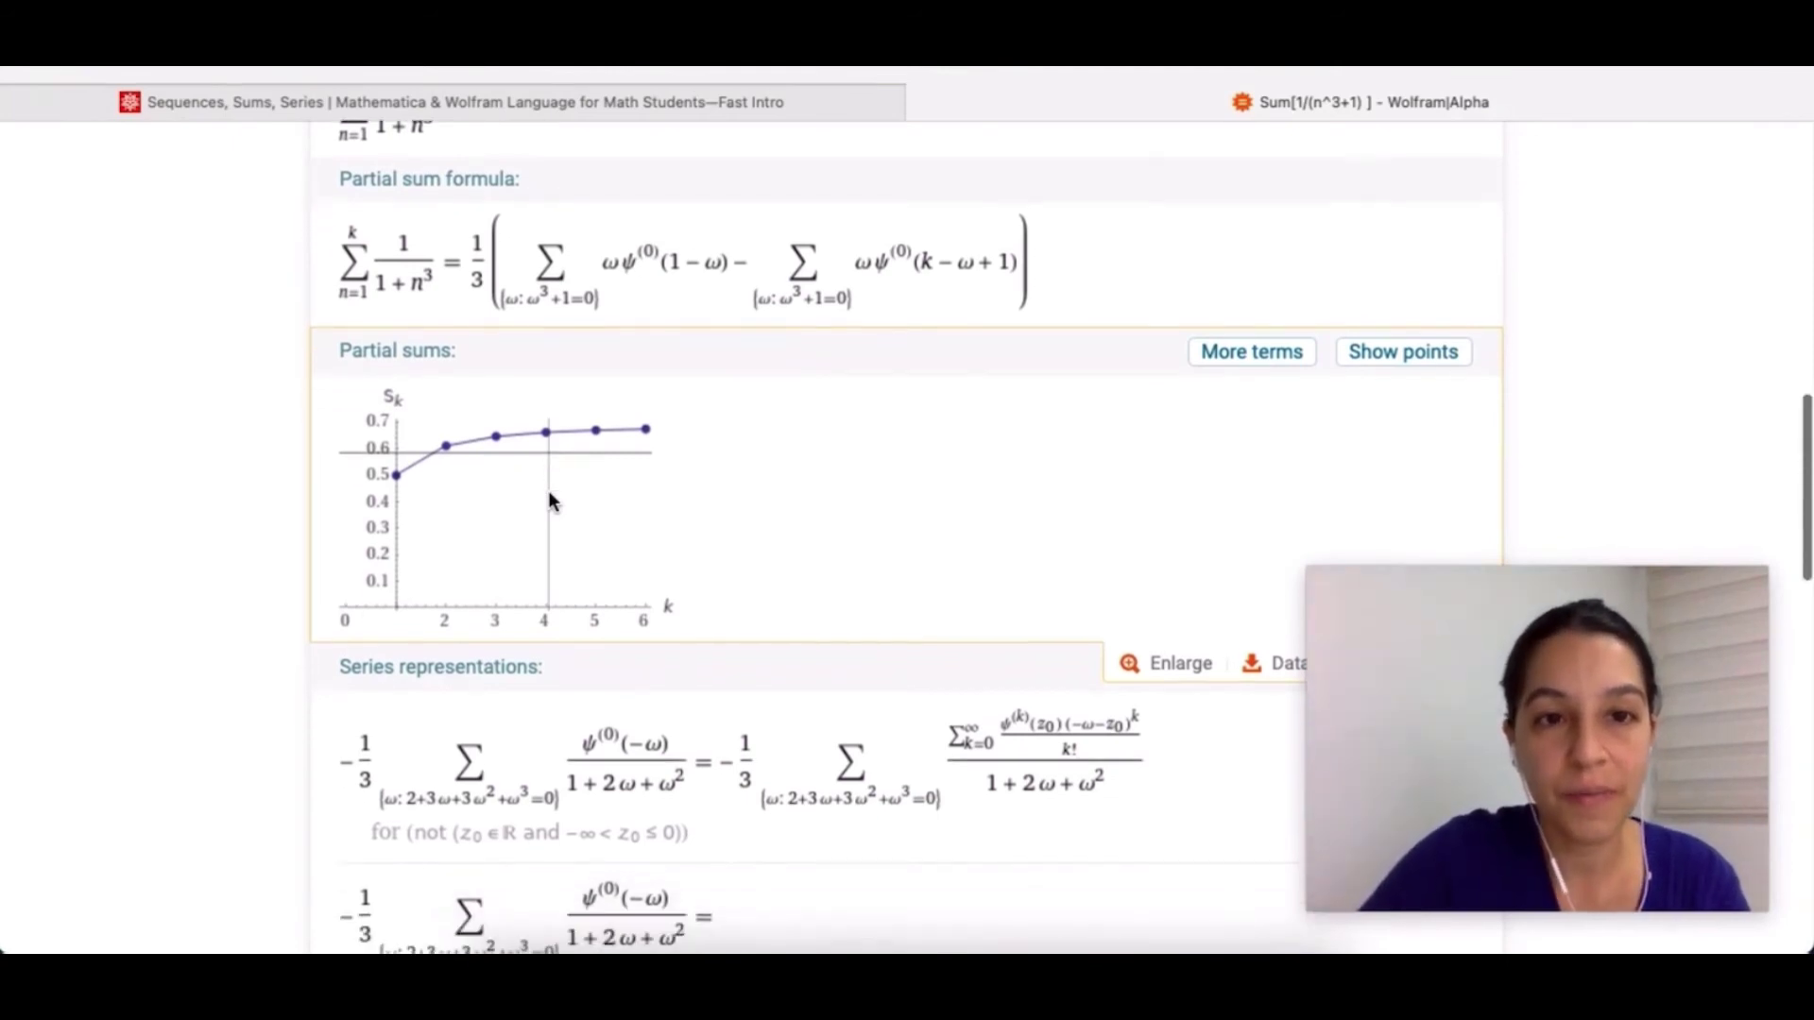
{"action": "scroll", "coordinate": [551, 499], "scroll_direction": "down", "scroll_amount": 10}
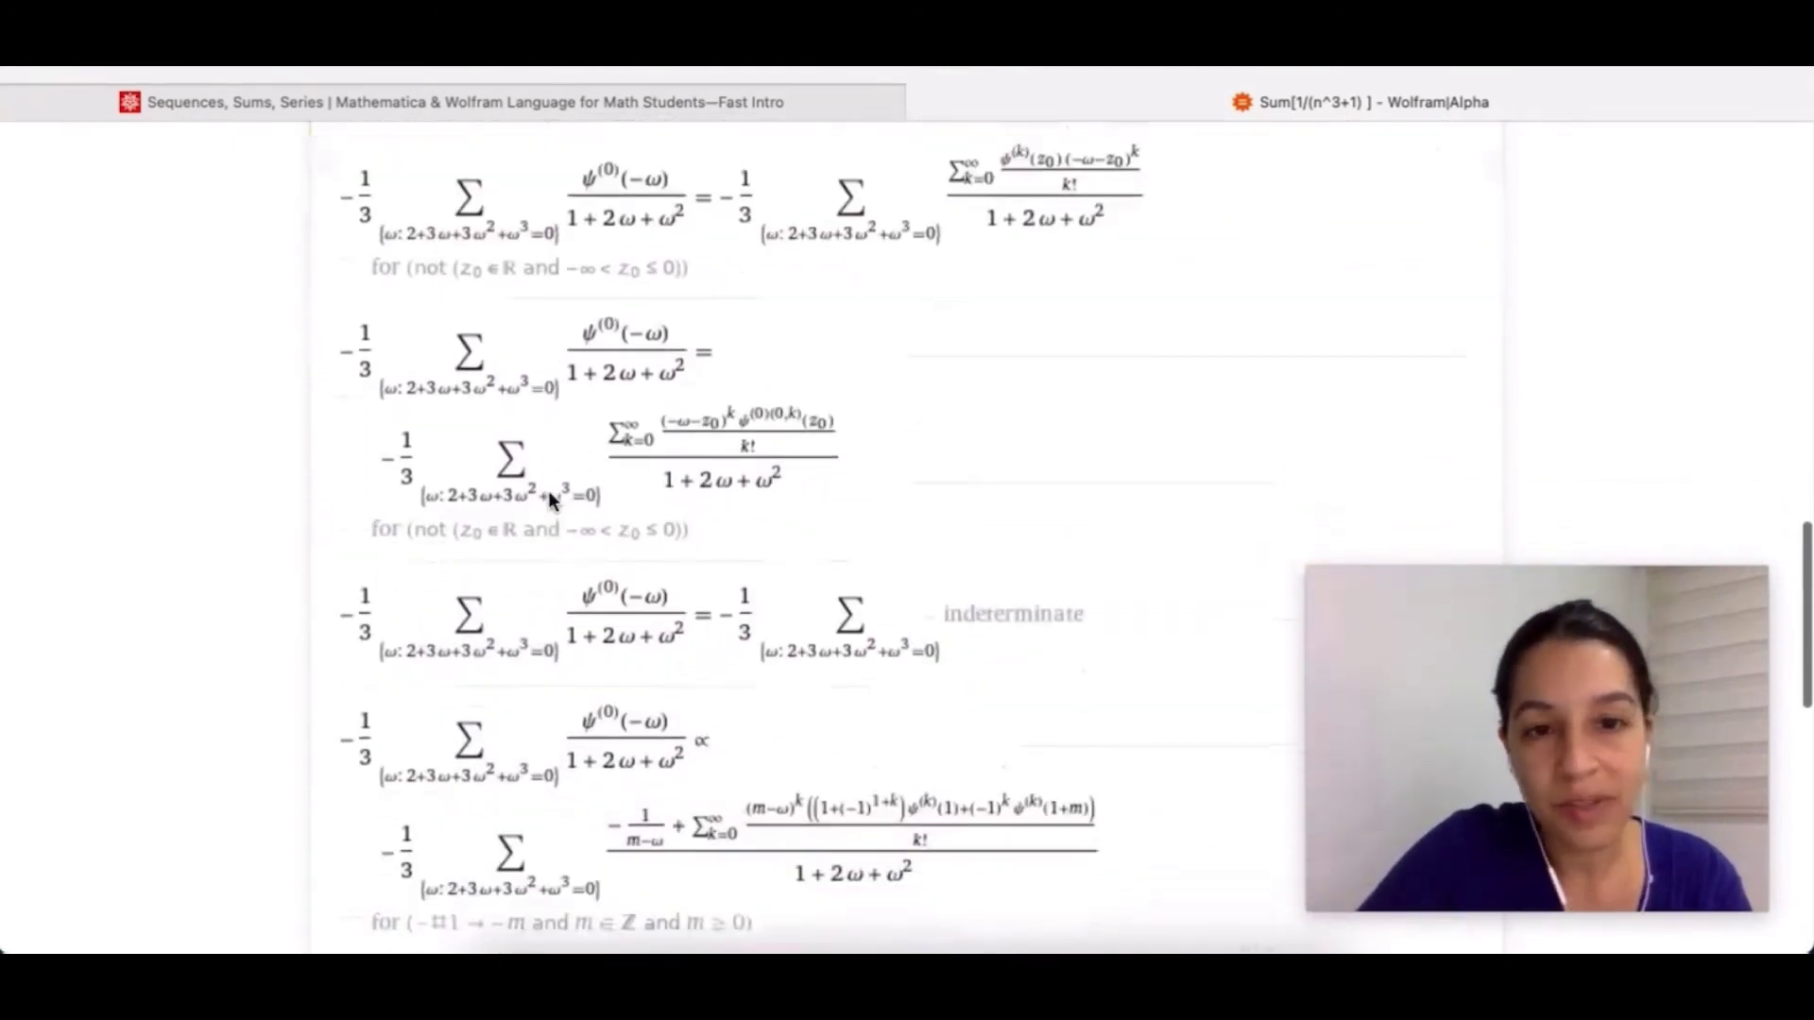
{"action": "scroll", "coordinate": [553, 501], "scroll_direction": "down", "scroll_amount": 2}
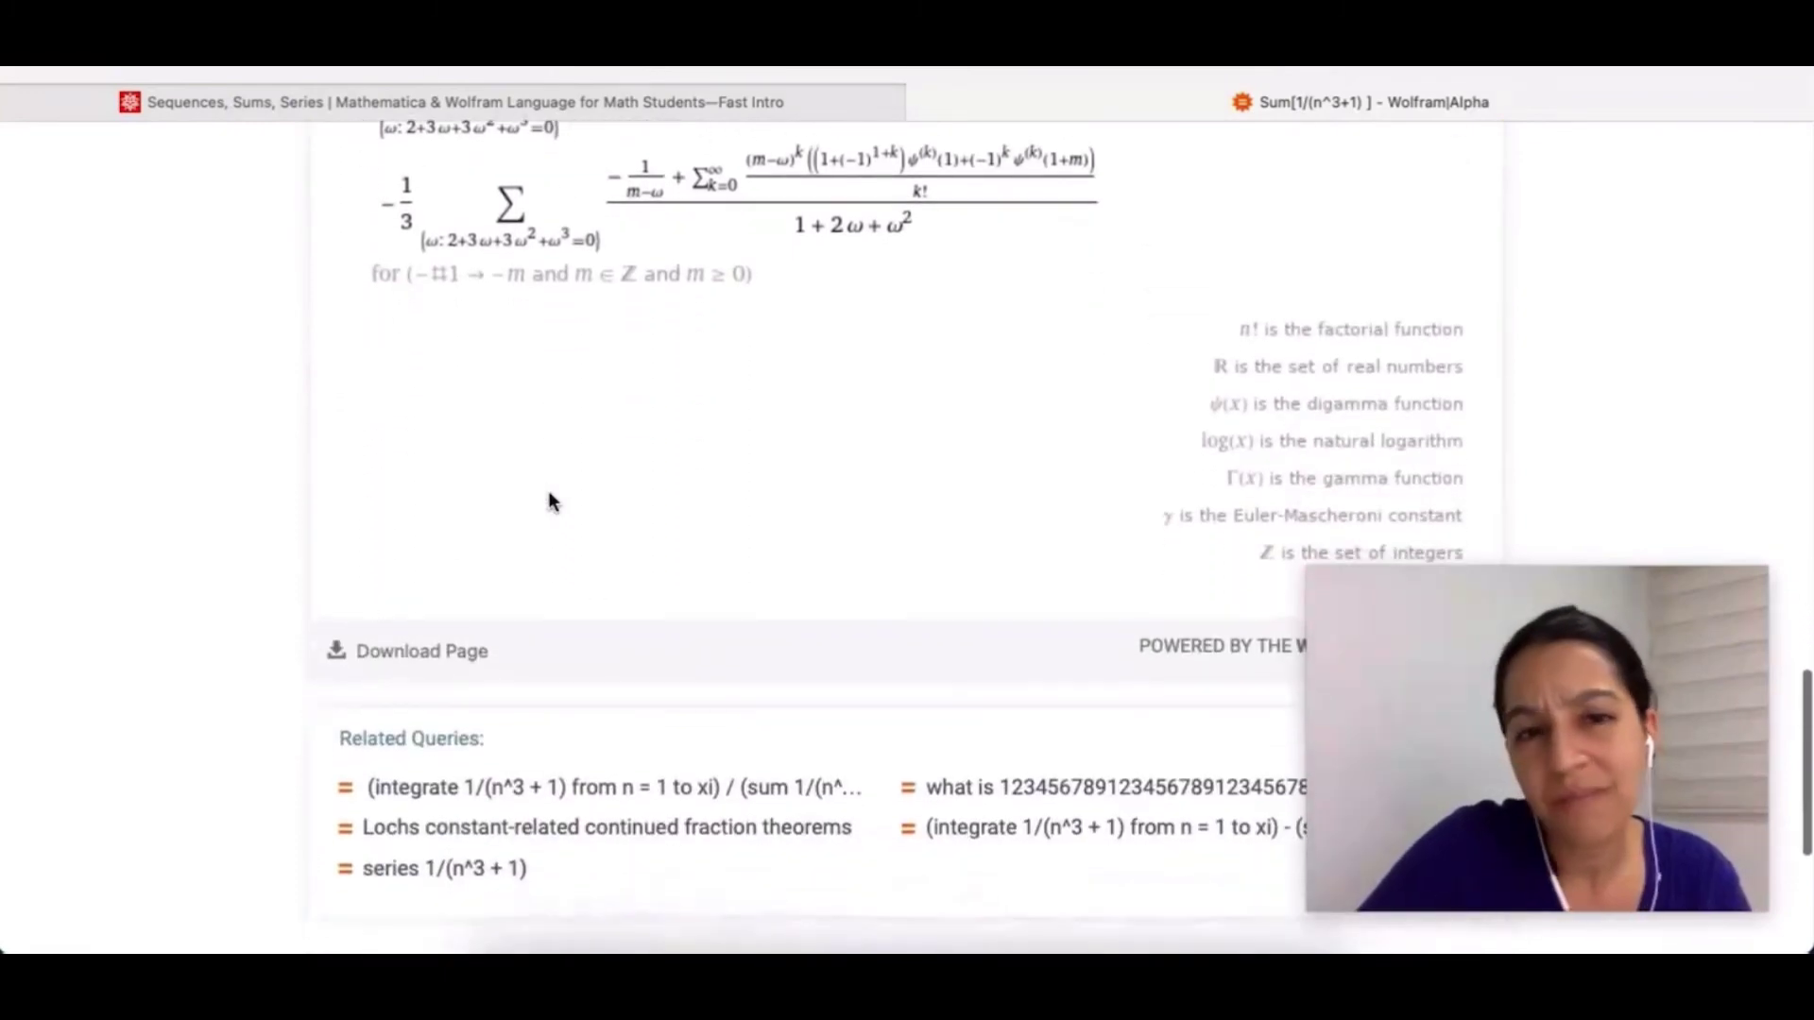
{"action": "scroll", "coordinate": [552, 502], "scroll_direction": "up", "scroll_amount": 15}
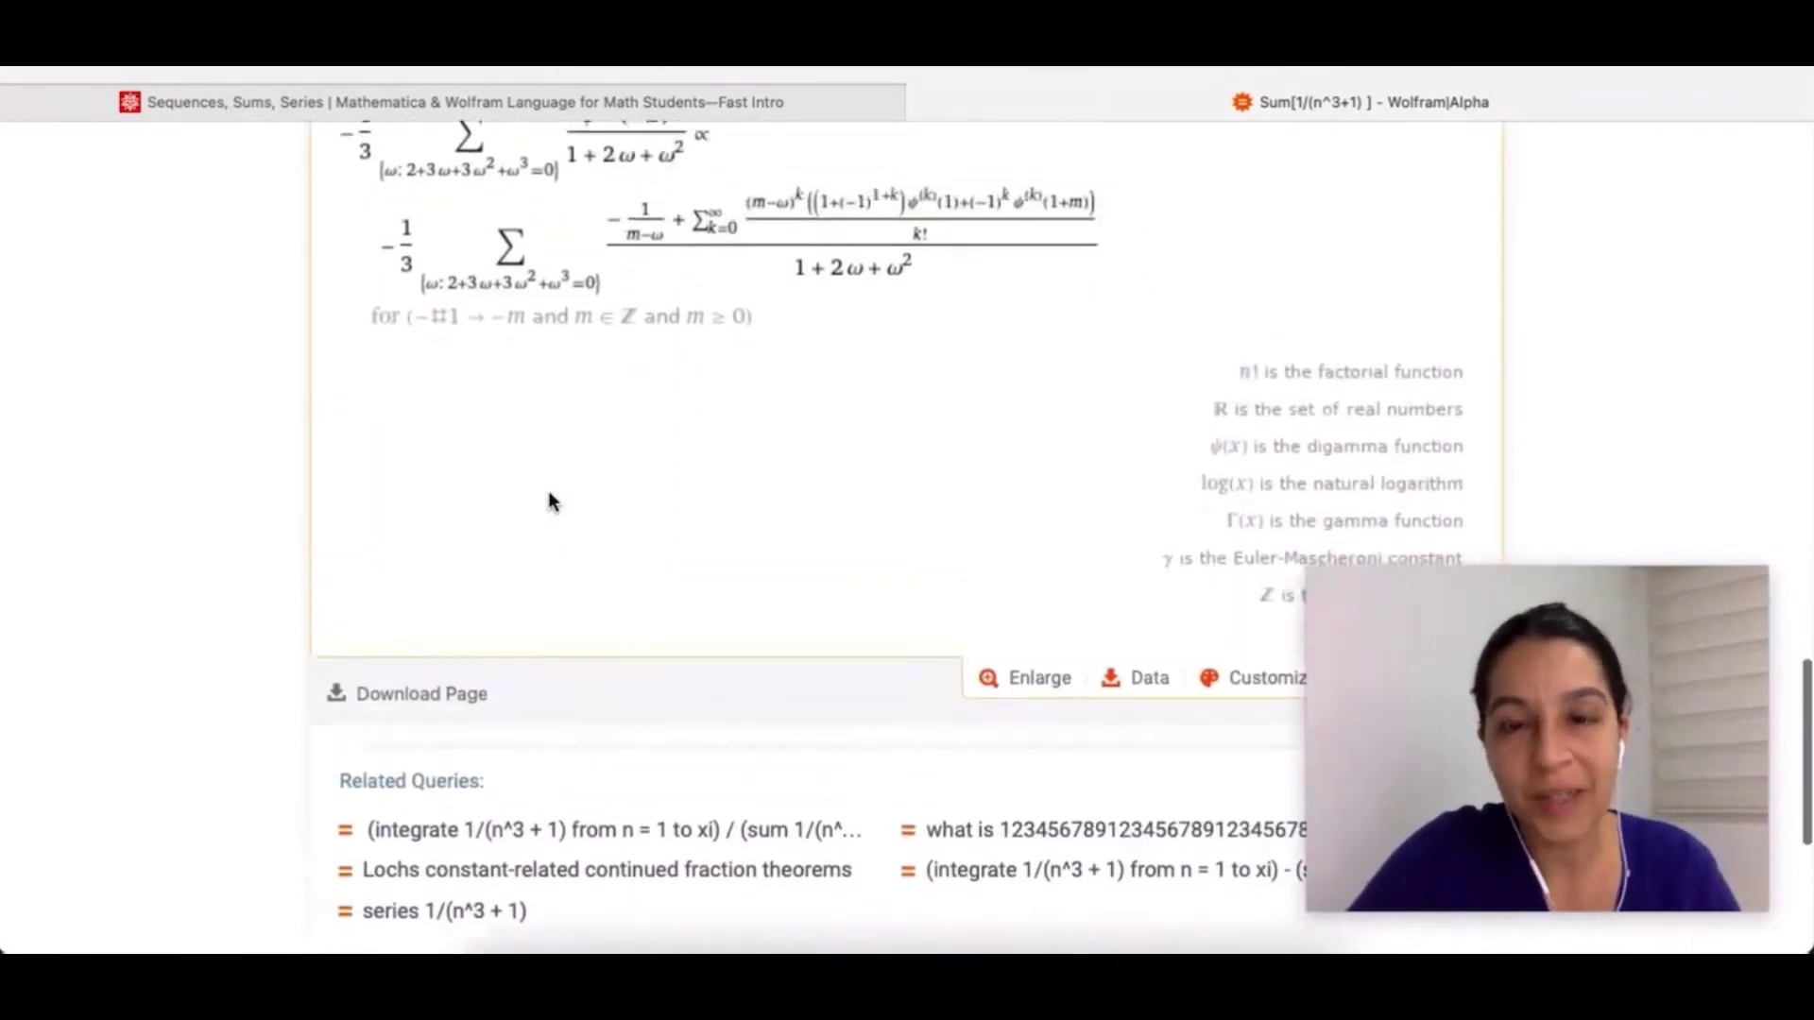
{"action": "scroll", "coordinate": [552, 501], "scroll_direction": "up", "scroll_amount": 15}
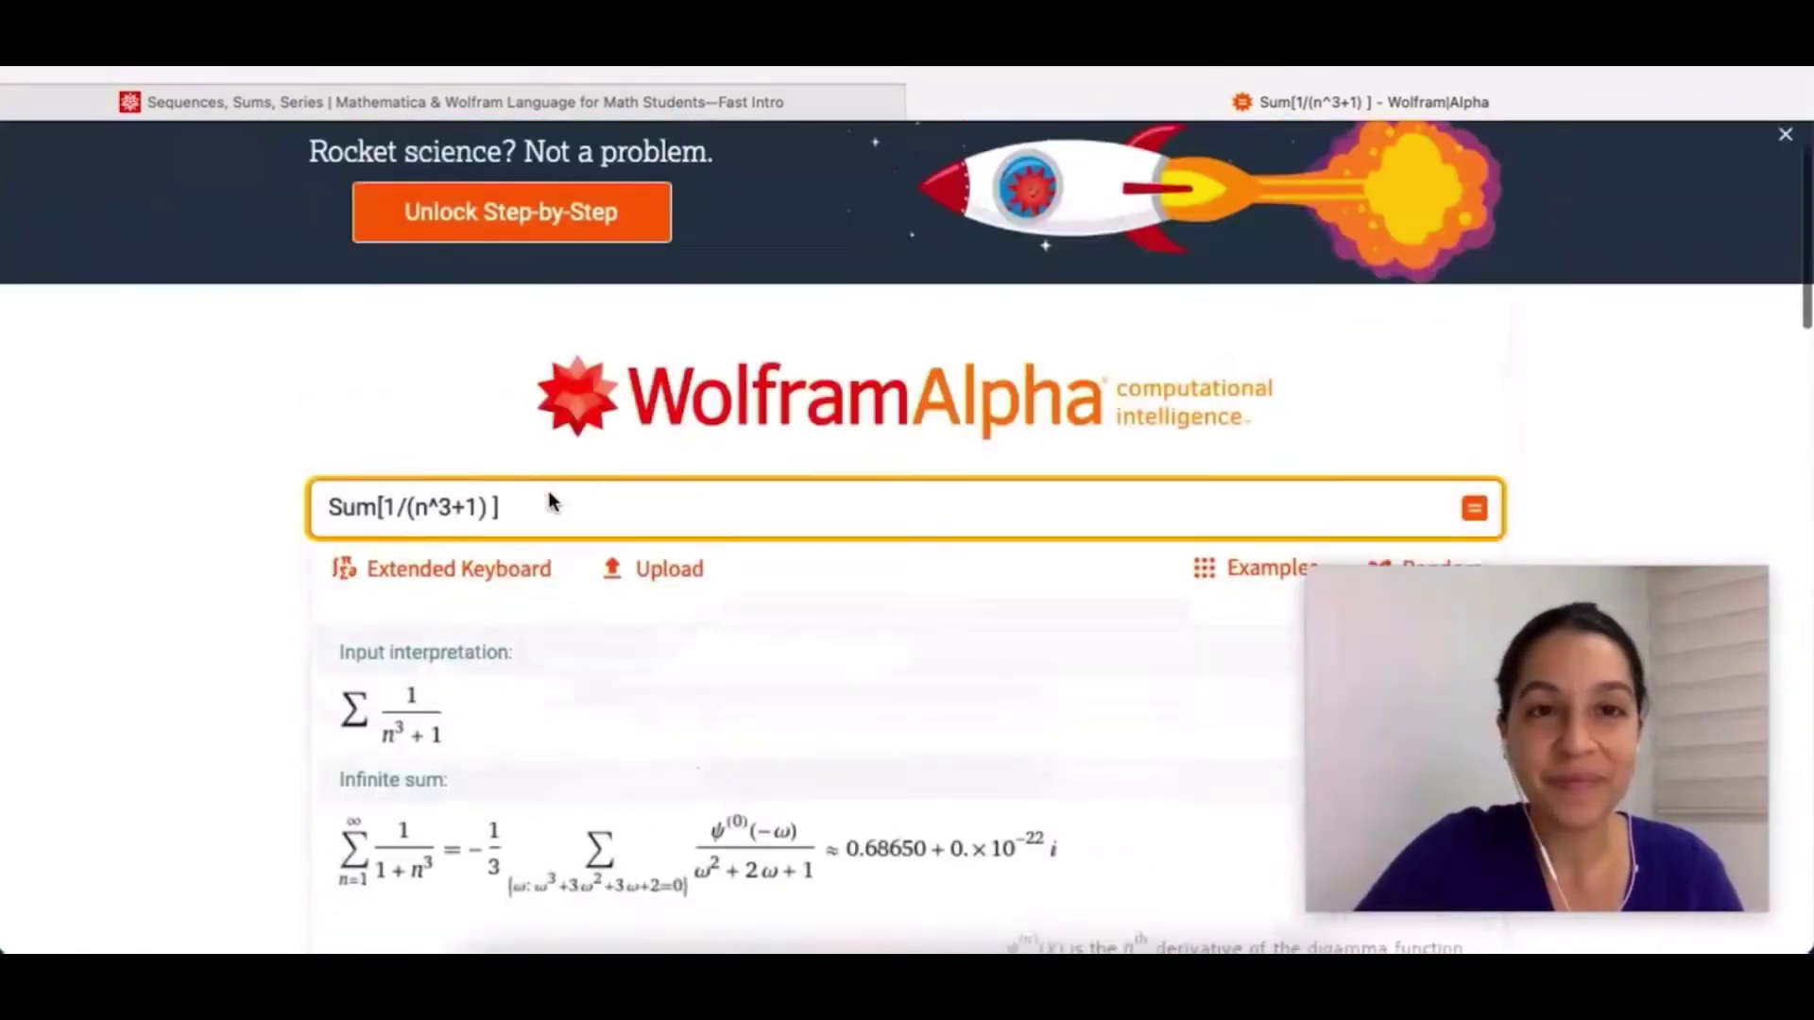
{"action": "scroll", "coordinate": [553, 503], "scroll_direction": "down", "scroll_amount": 3}
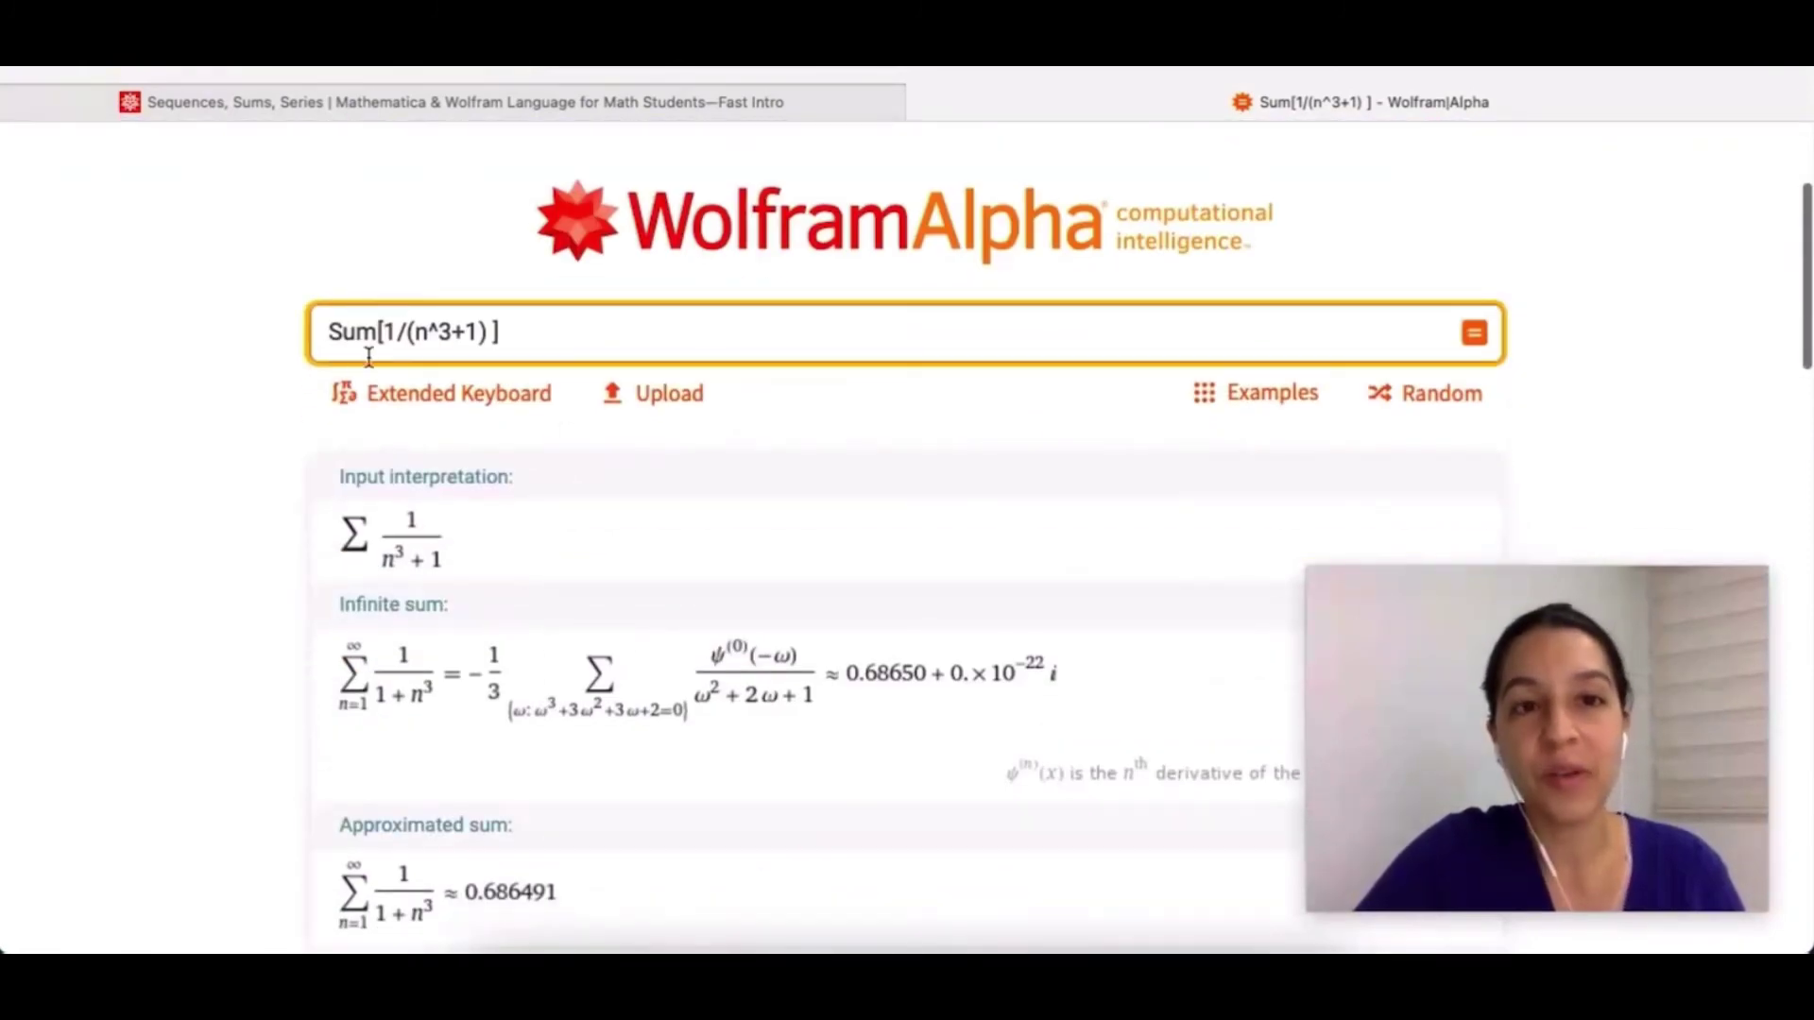
{"action": "scroll", "coordinate": [457, 648], "scroll_direction": "down", "scroll_amount": 3}
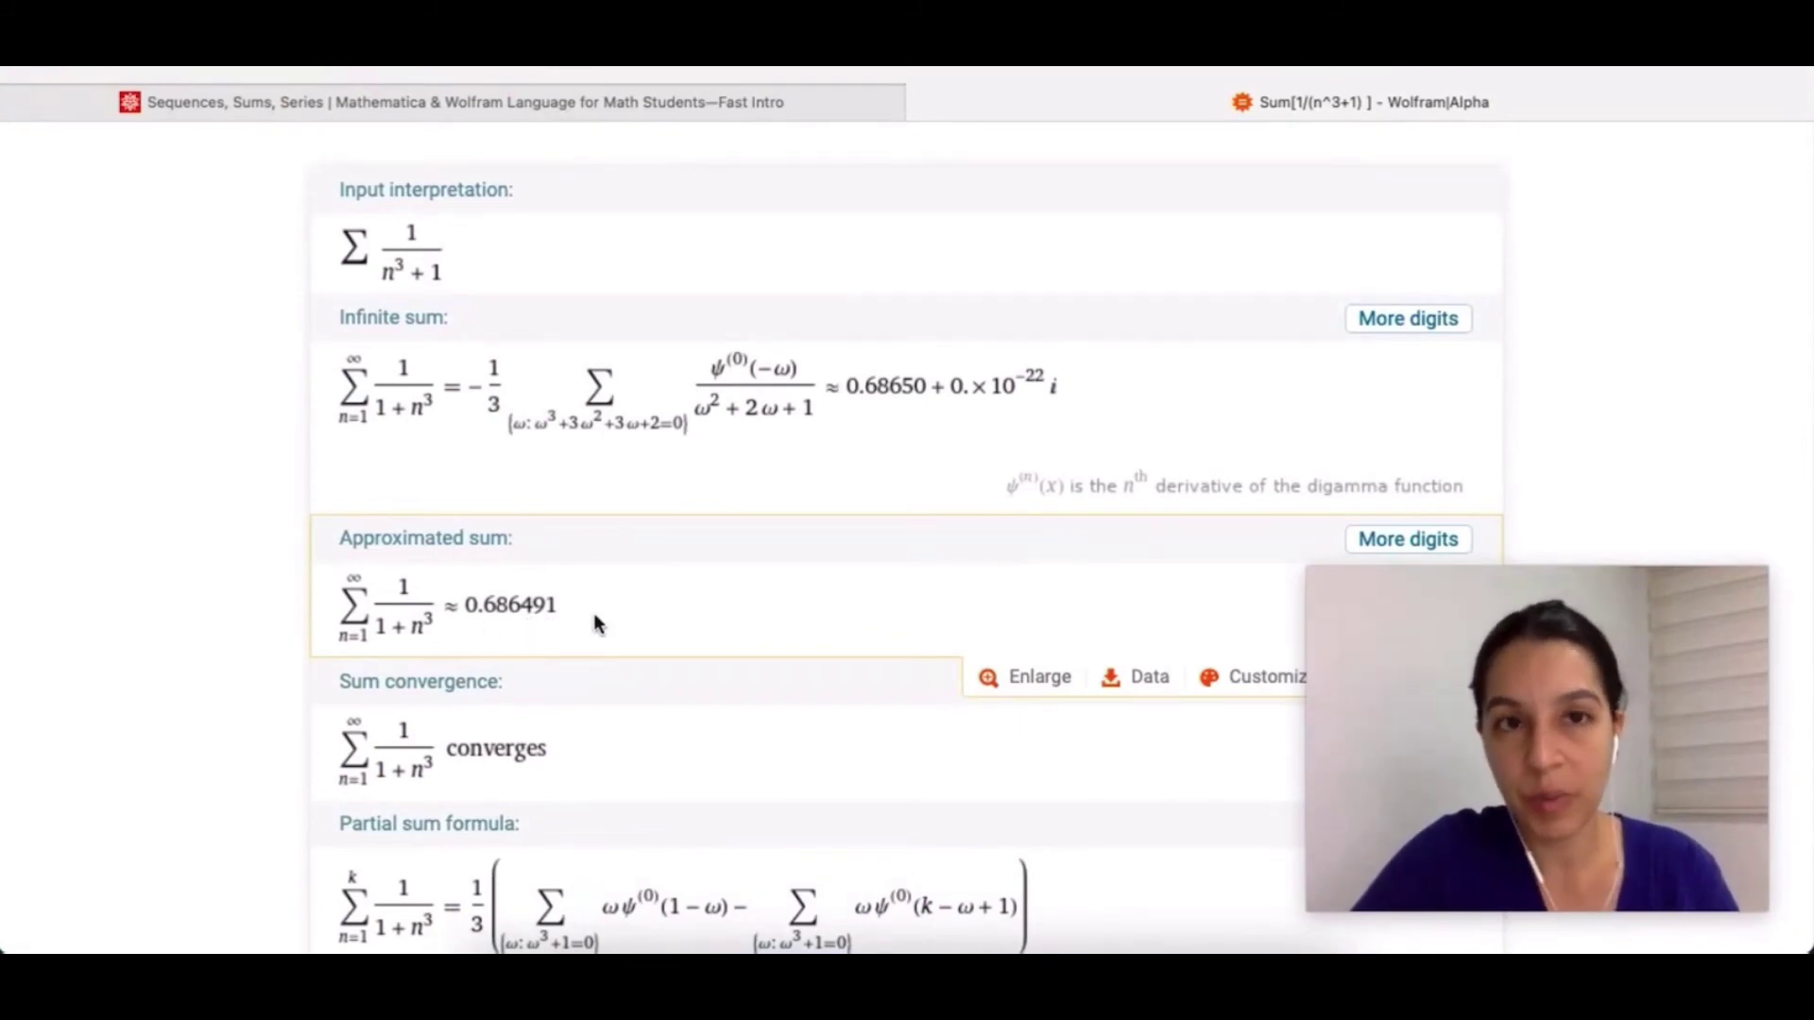
Step: Reduce the summed expression to 1/n, compute Sum[1/n], and view its infinite sum and partial sum results
{"action": "scroll", "coordinate": [594, 614], "scroll_direction": "up", "scroll_amount": 3}
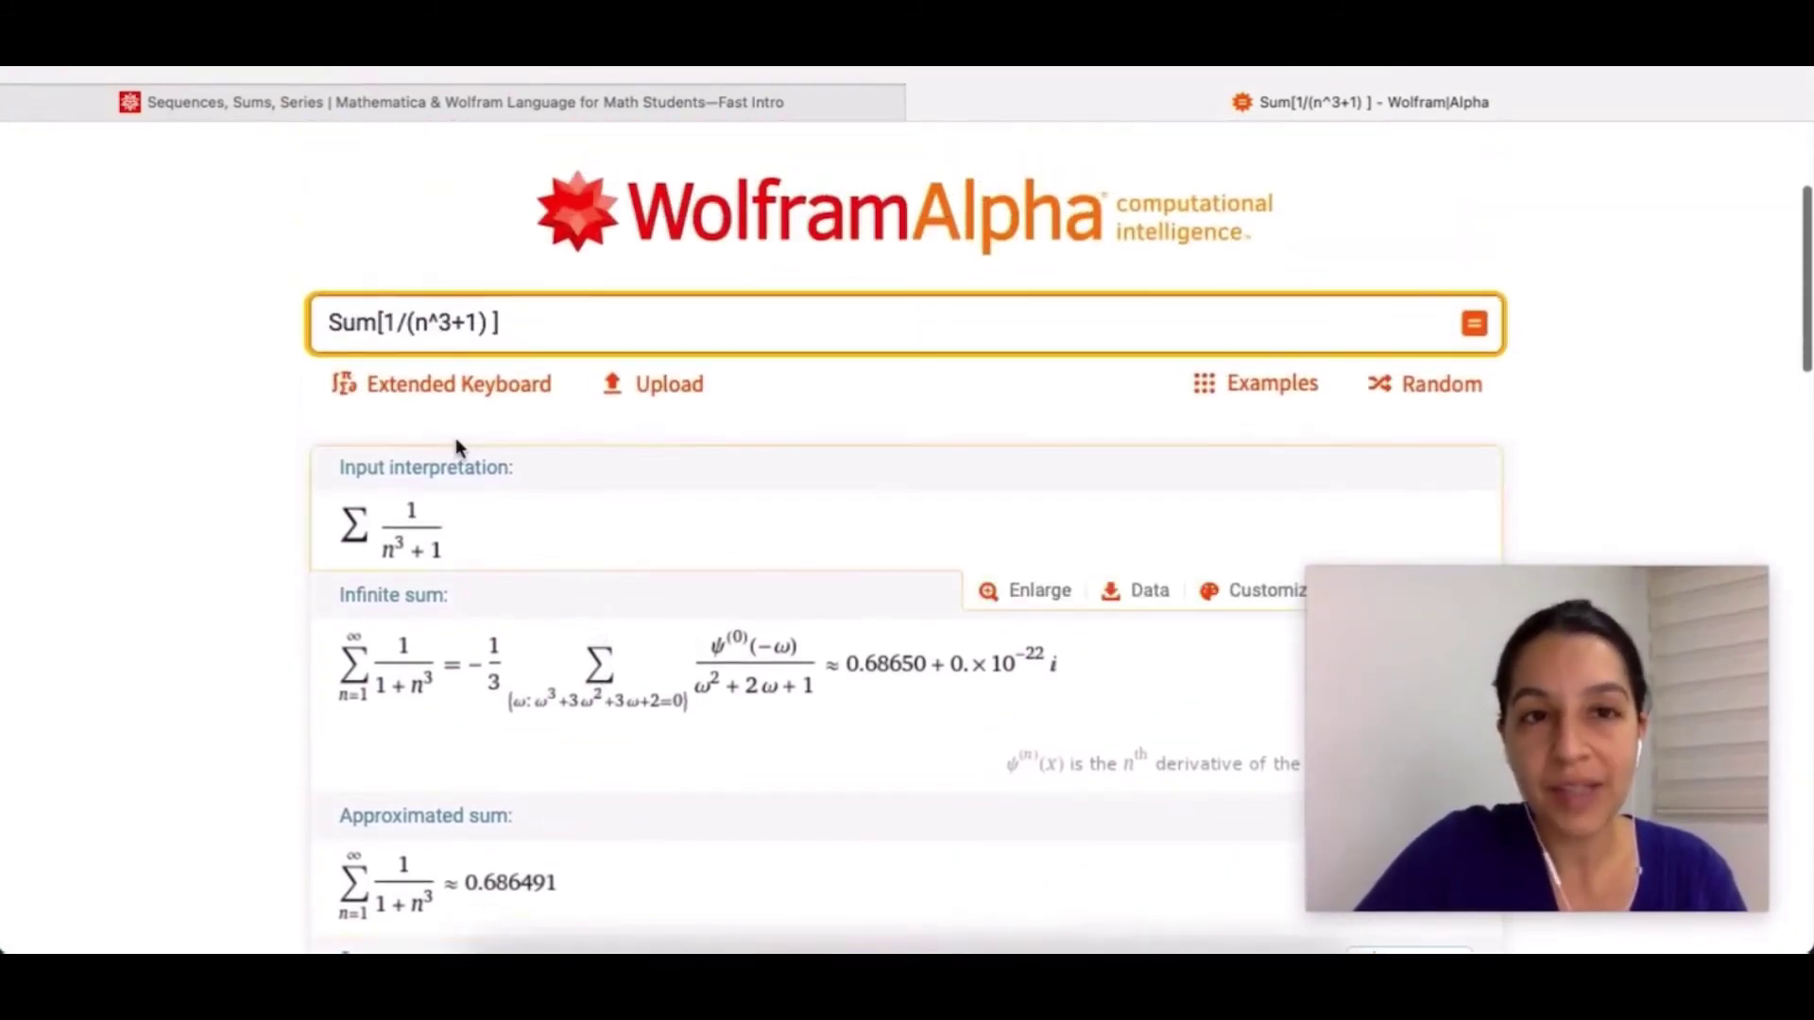
{"action": "left_click", "coordinate": [495, 329]}
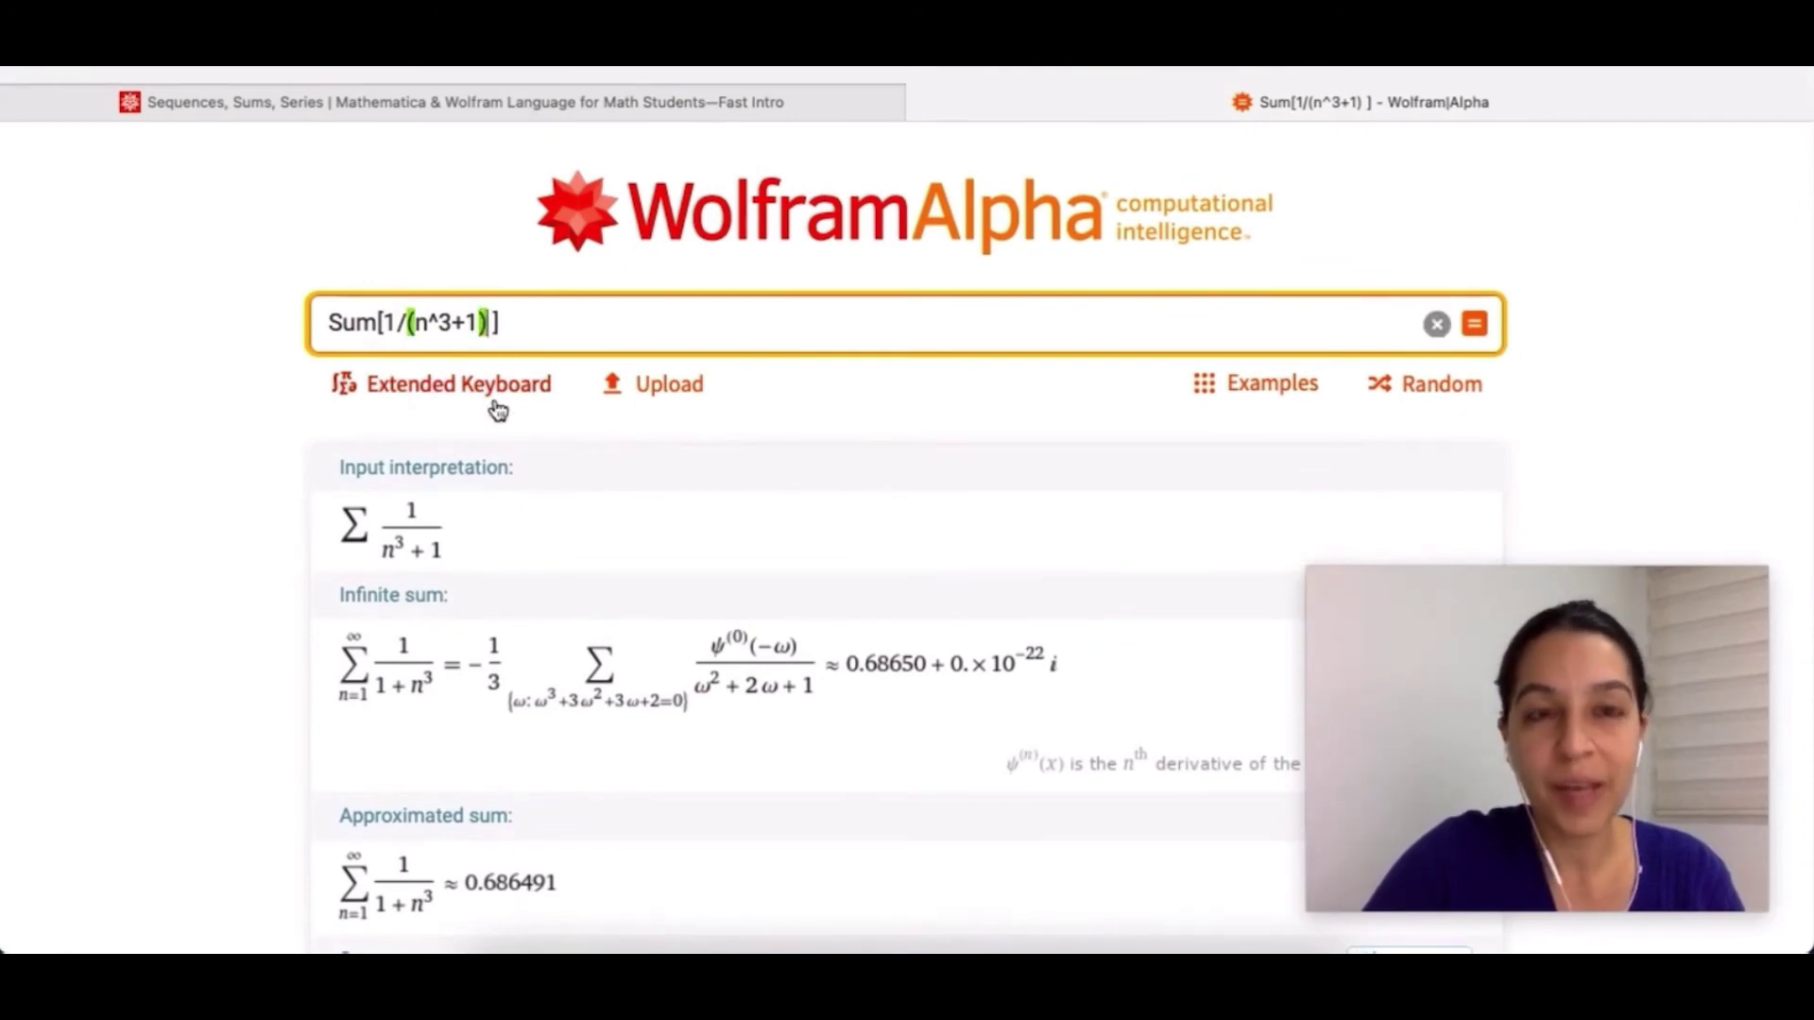
{"action": "key", "text": "BackSpace"}
{"action": "key", "text": "BackSpace"}
{"action": "key", "text": "BackSpace"}
{"action": "key", "text": "BackSpace"}
{"action": "key", "text": "BackSpace"}
{"action": "key", "text": "Left"}
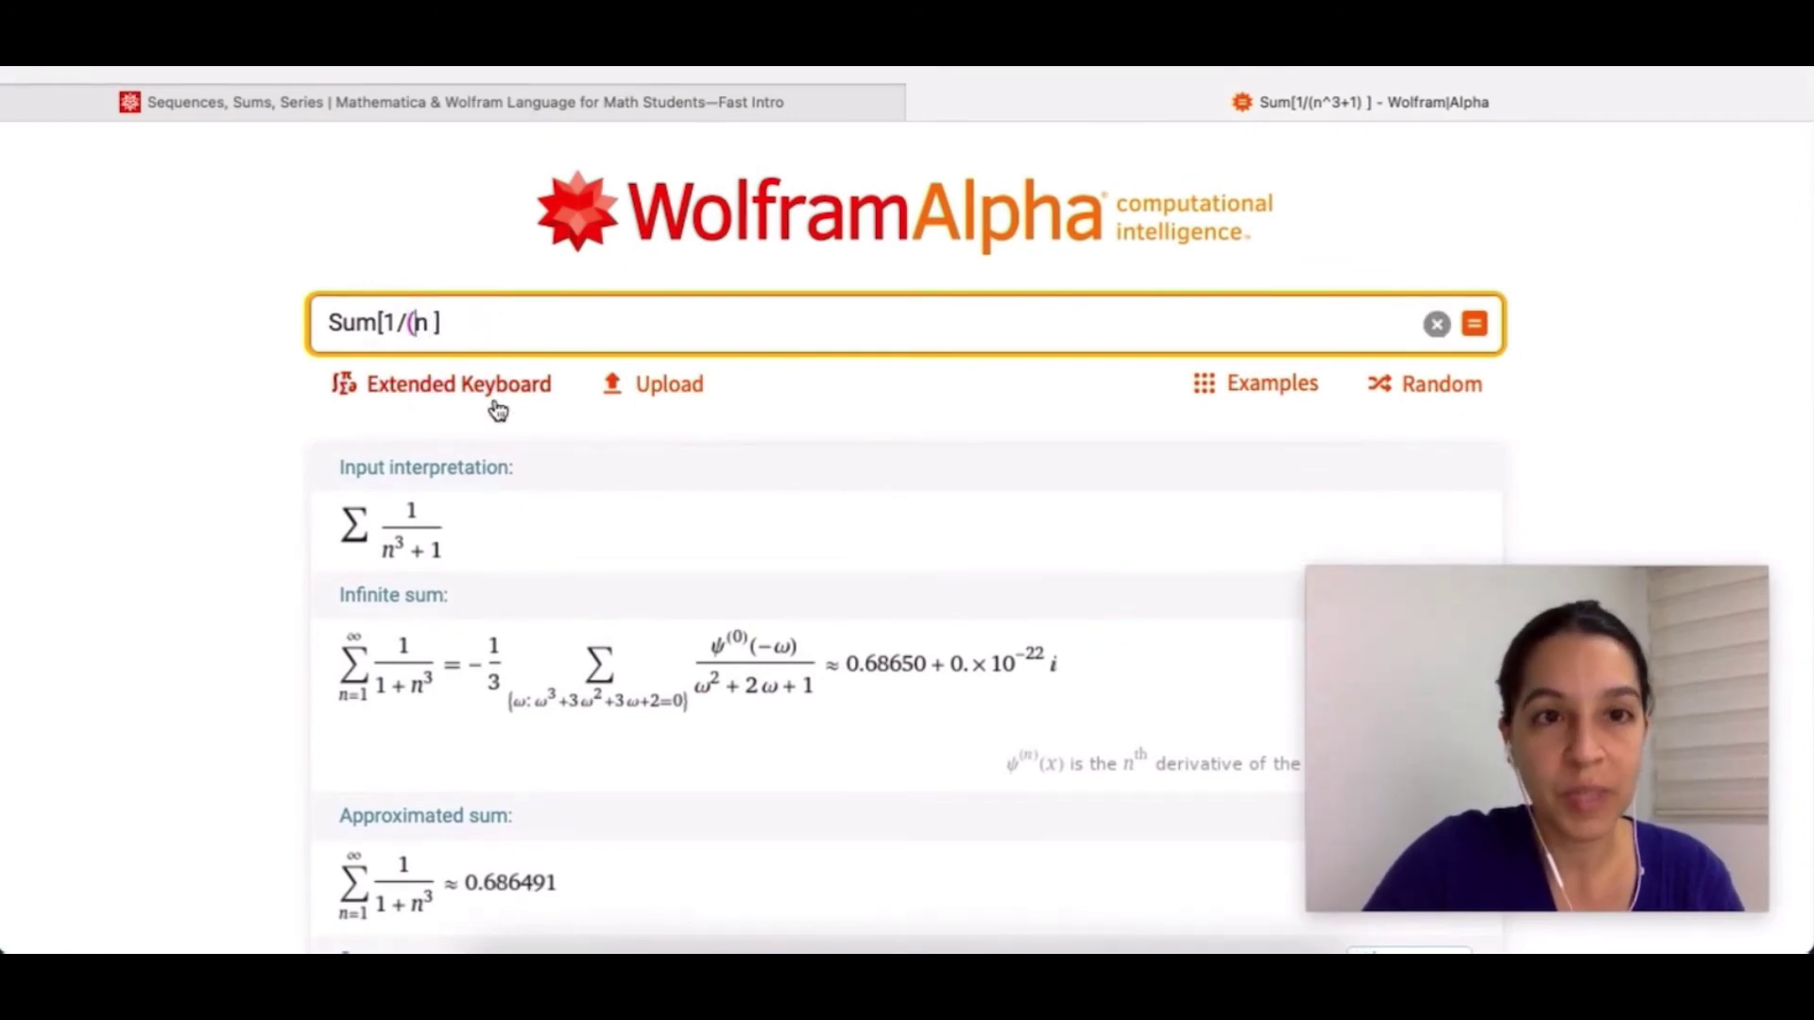
{"action": "key", "text": "BackSpace"}
{"action": "key", "text": "End"}
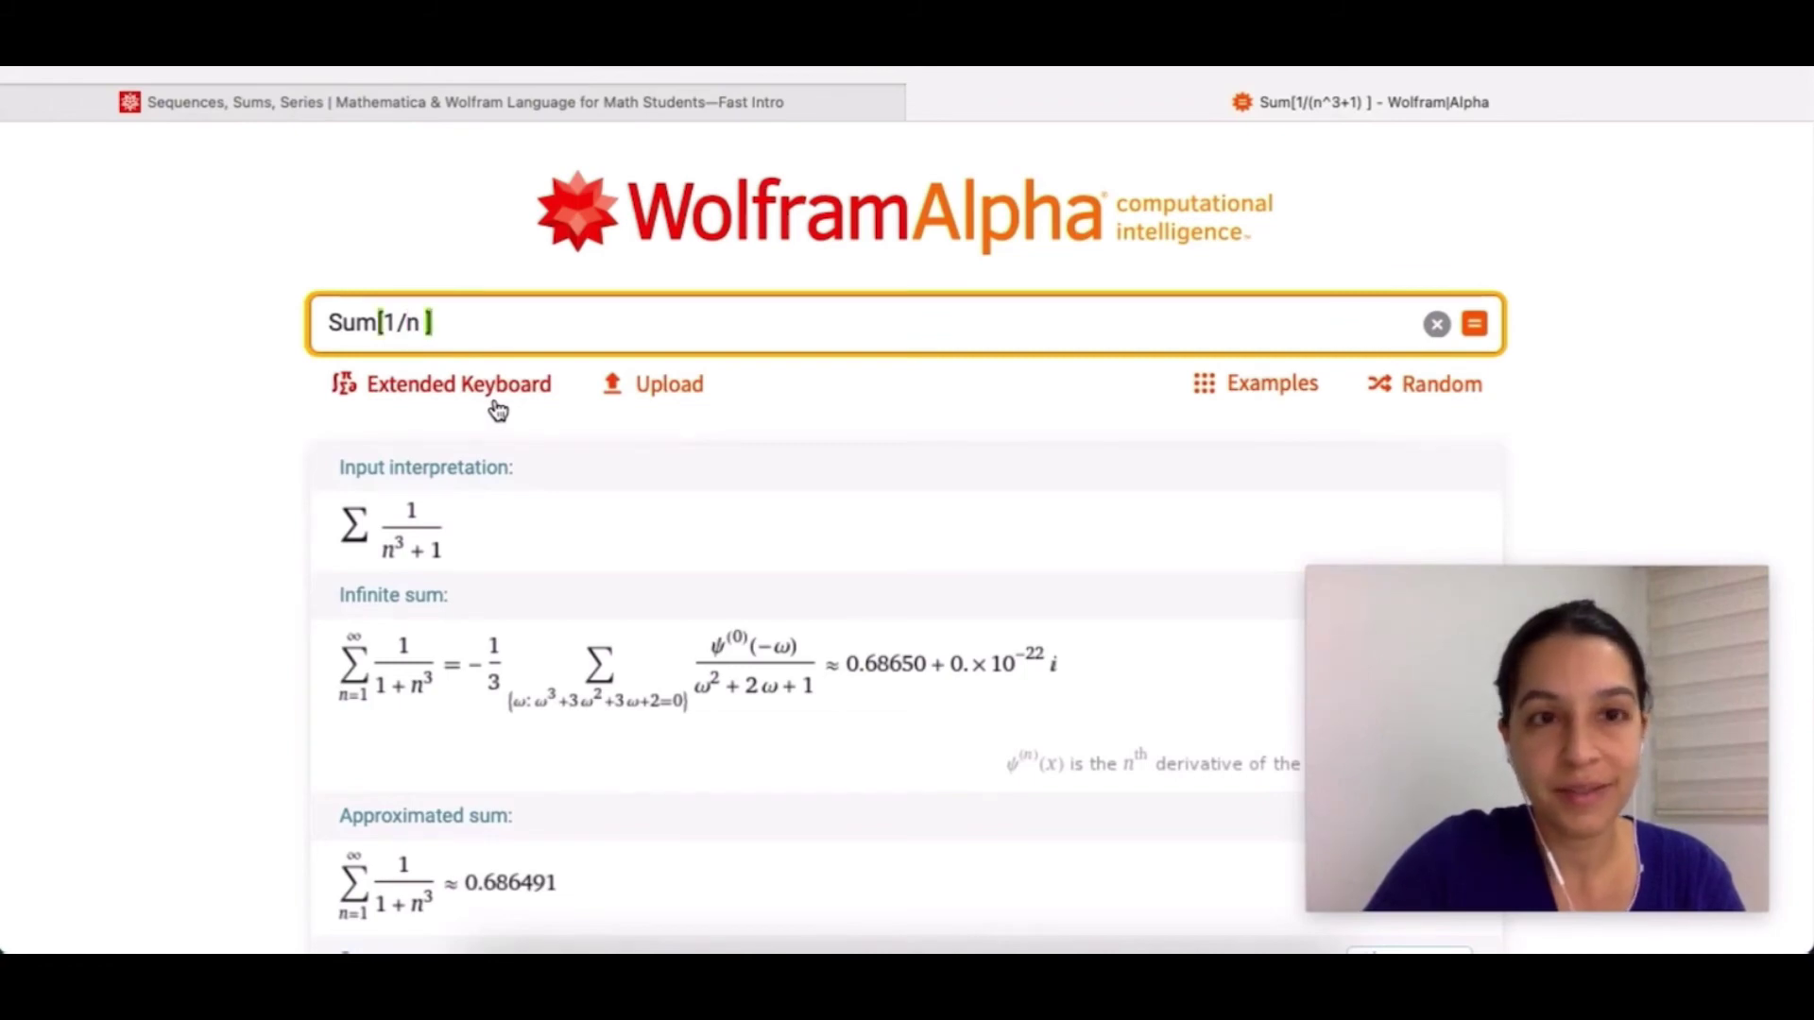
{"action": "key", "text": "Return"}
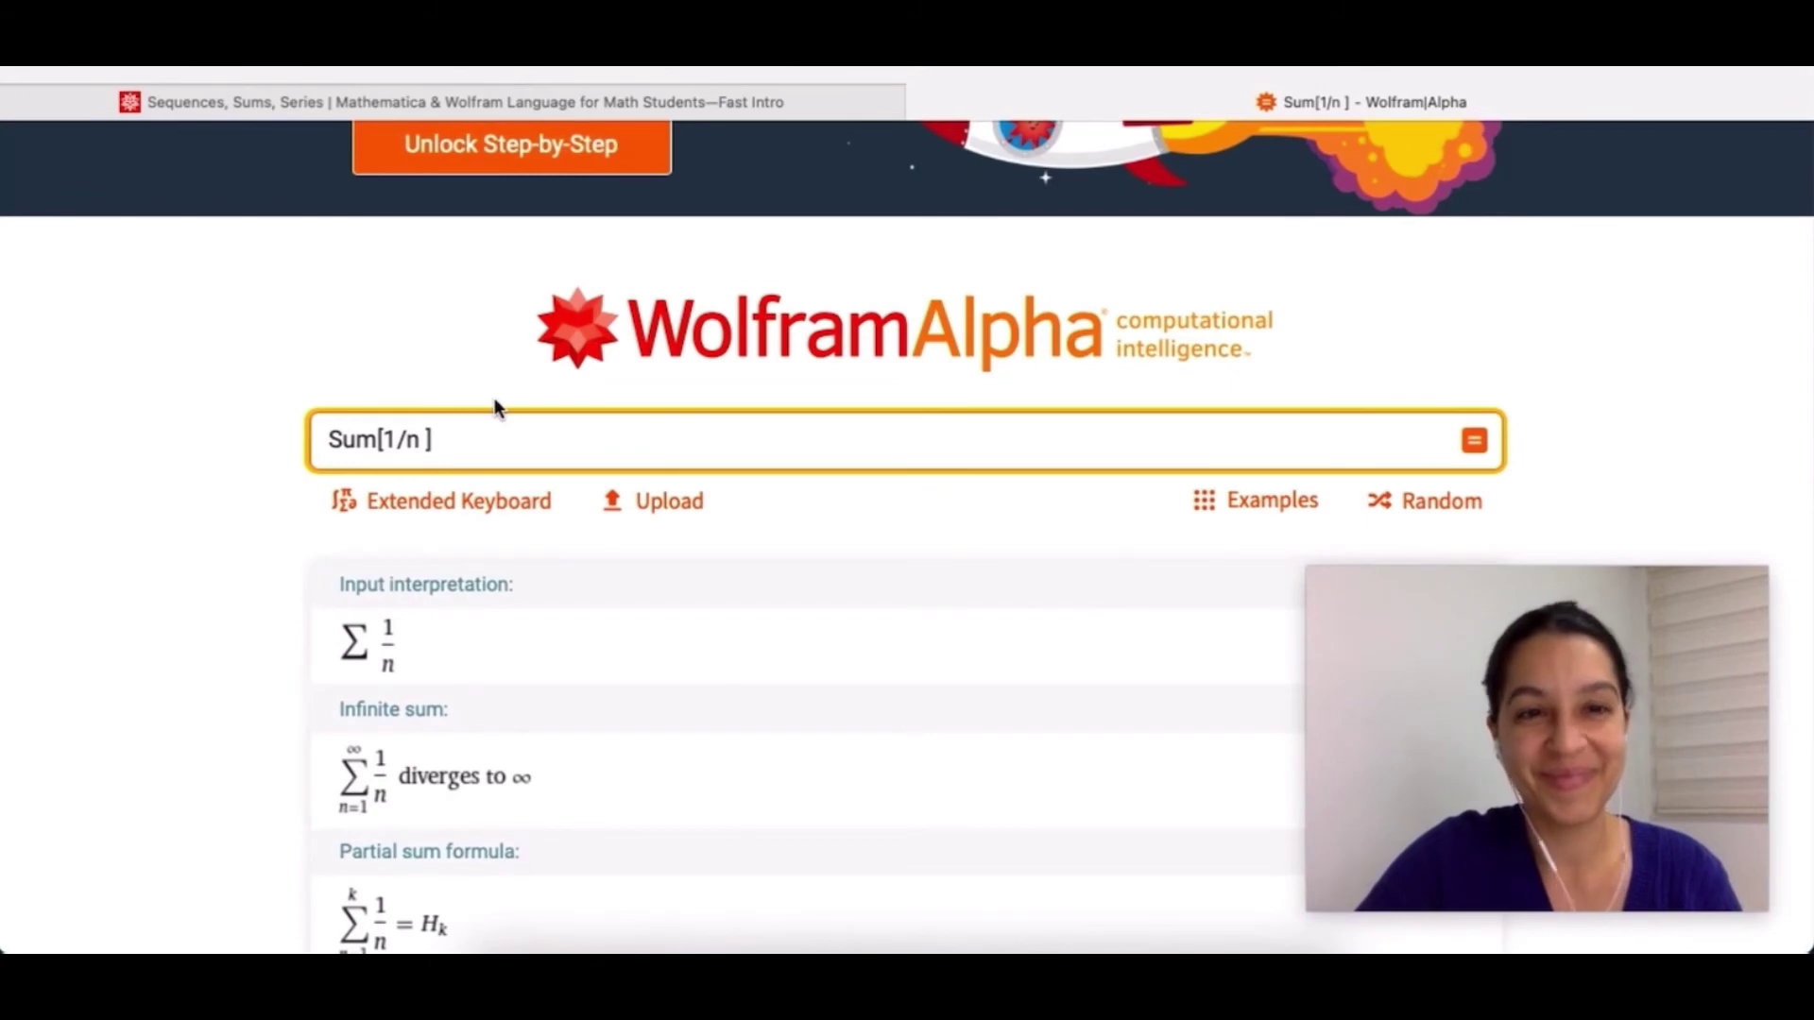
{"action": "scroll", "coordinate": [495, 408], "scroll_direction": "down", "scroll_amount": 3}
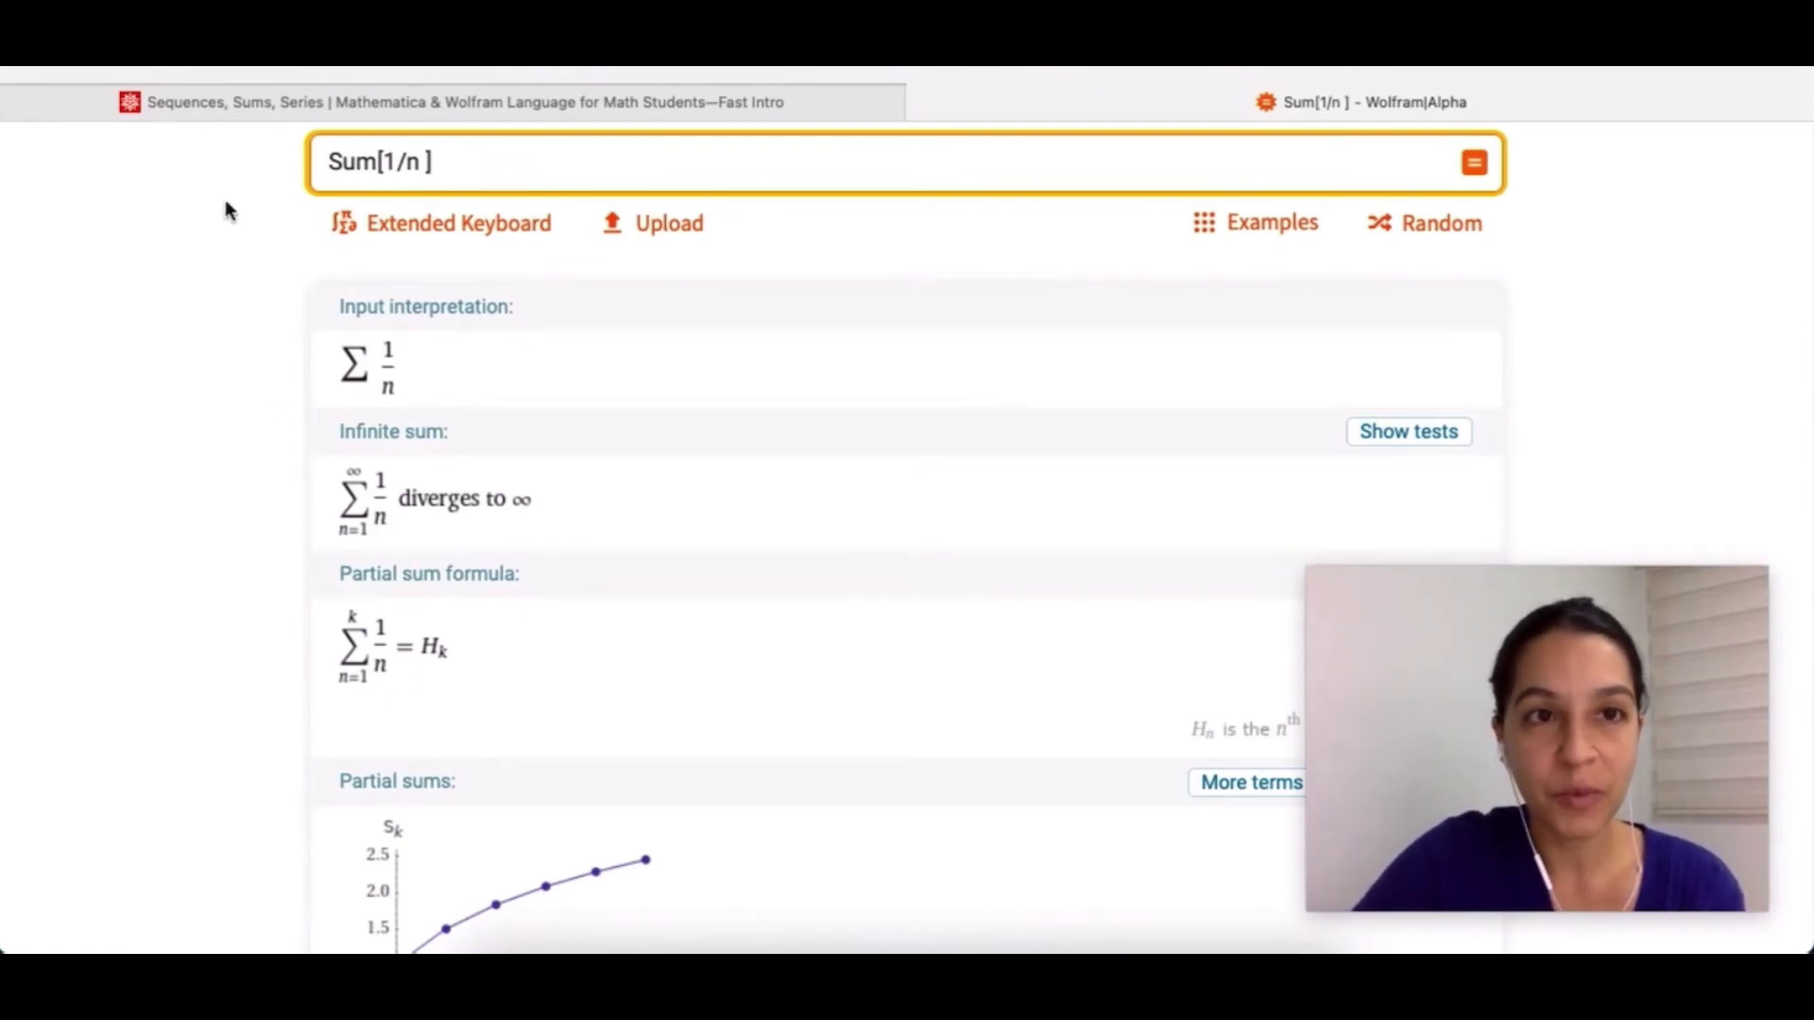
Step: Switch to the Wolfram Language tutorial page on sequences, sums and series and review its Table examples
{"action": "mouse_move", "coordinate": [215, 107]}
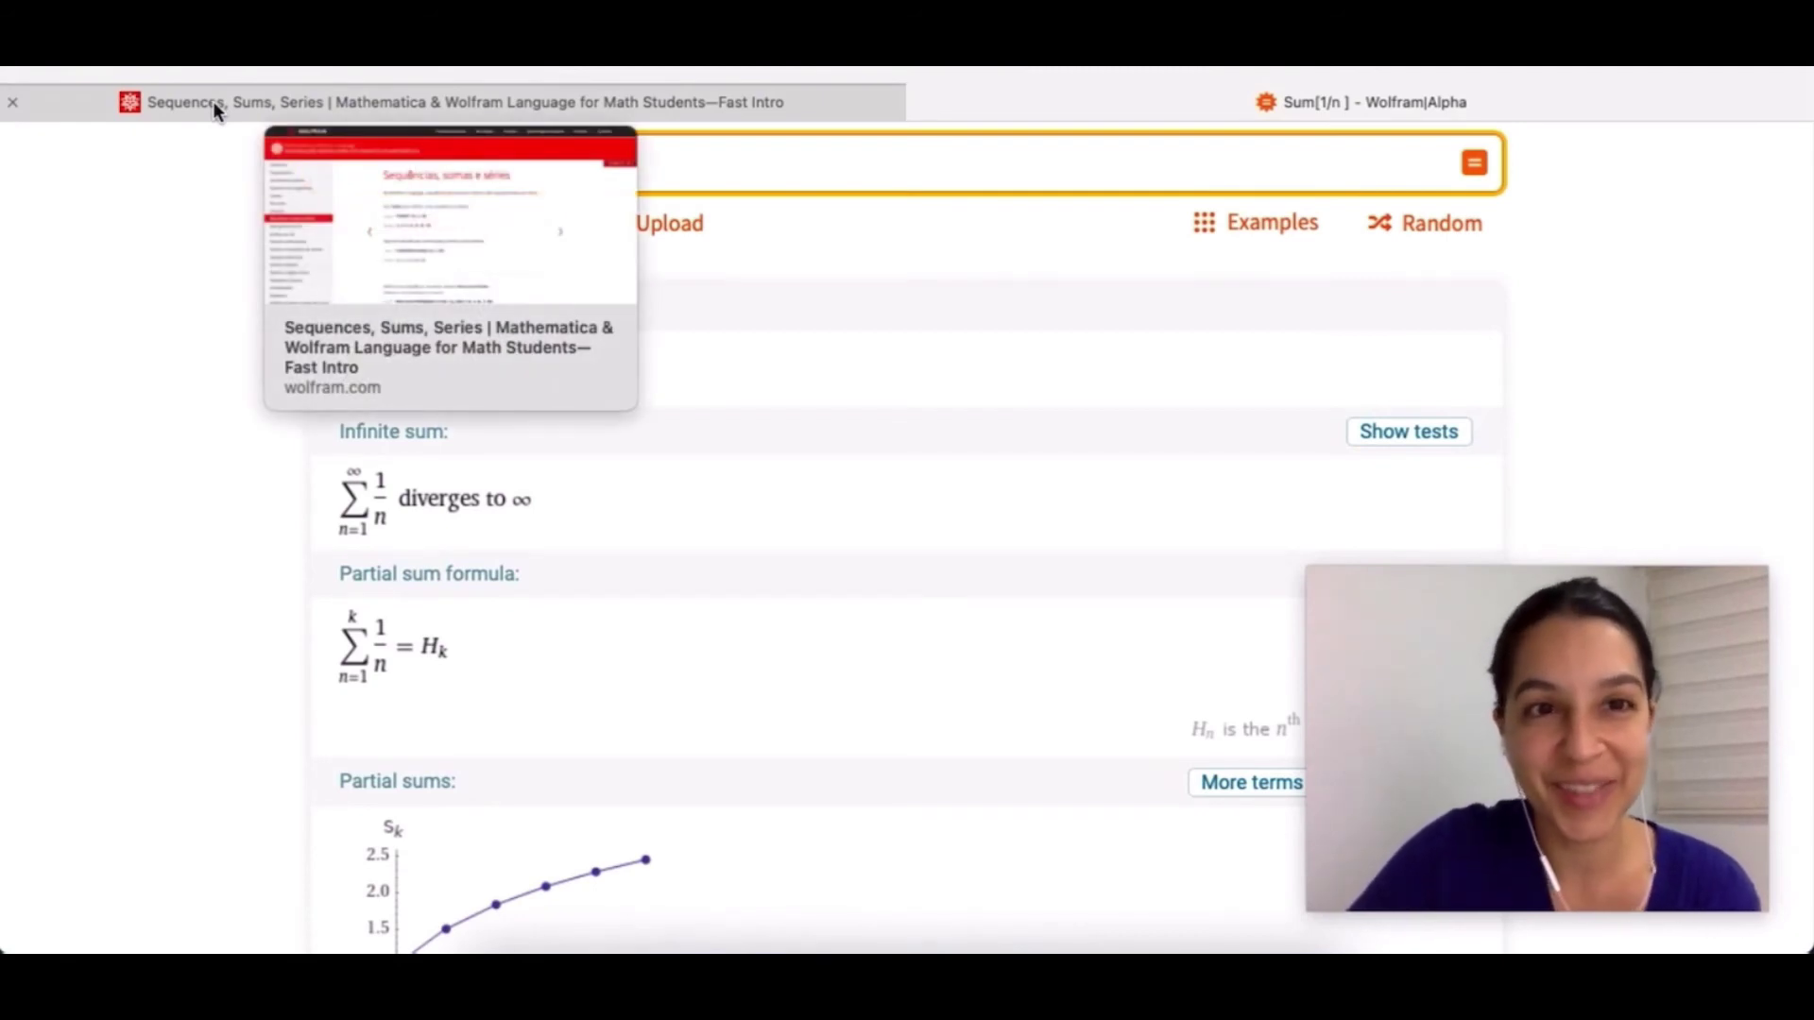
{"action": "left_click", "coordinate": [214, 106]}
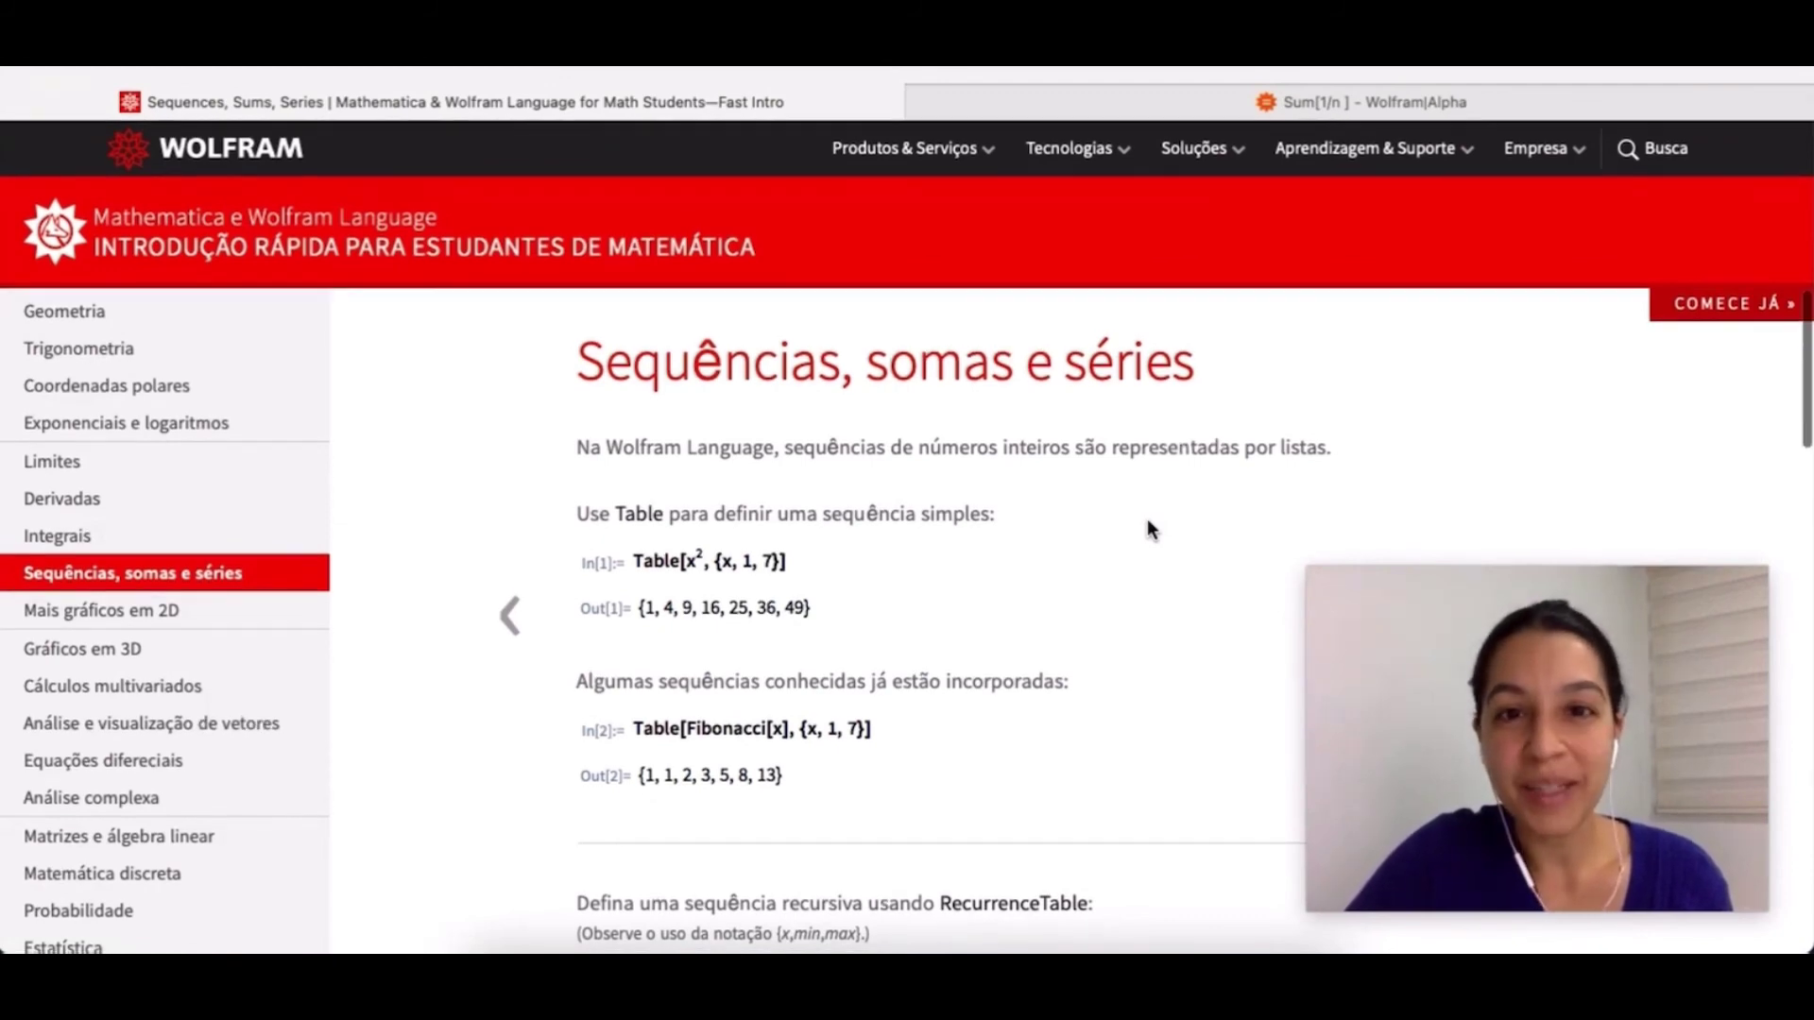
{"action": "scroll", "coordinate": [1146, 518], "scroll_direction": "down", "scroll_amount": 1}
{"action": "scroll", "coordinate": [1146, 518], "scroll_direction": "up", "scroll_amount": 1}
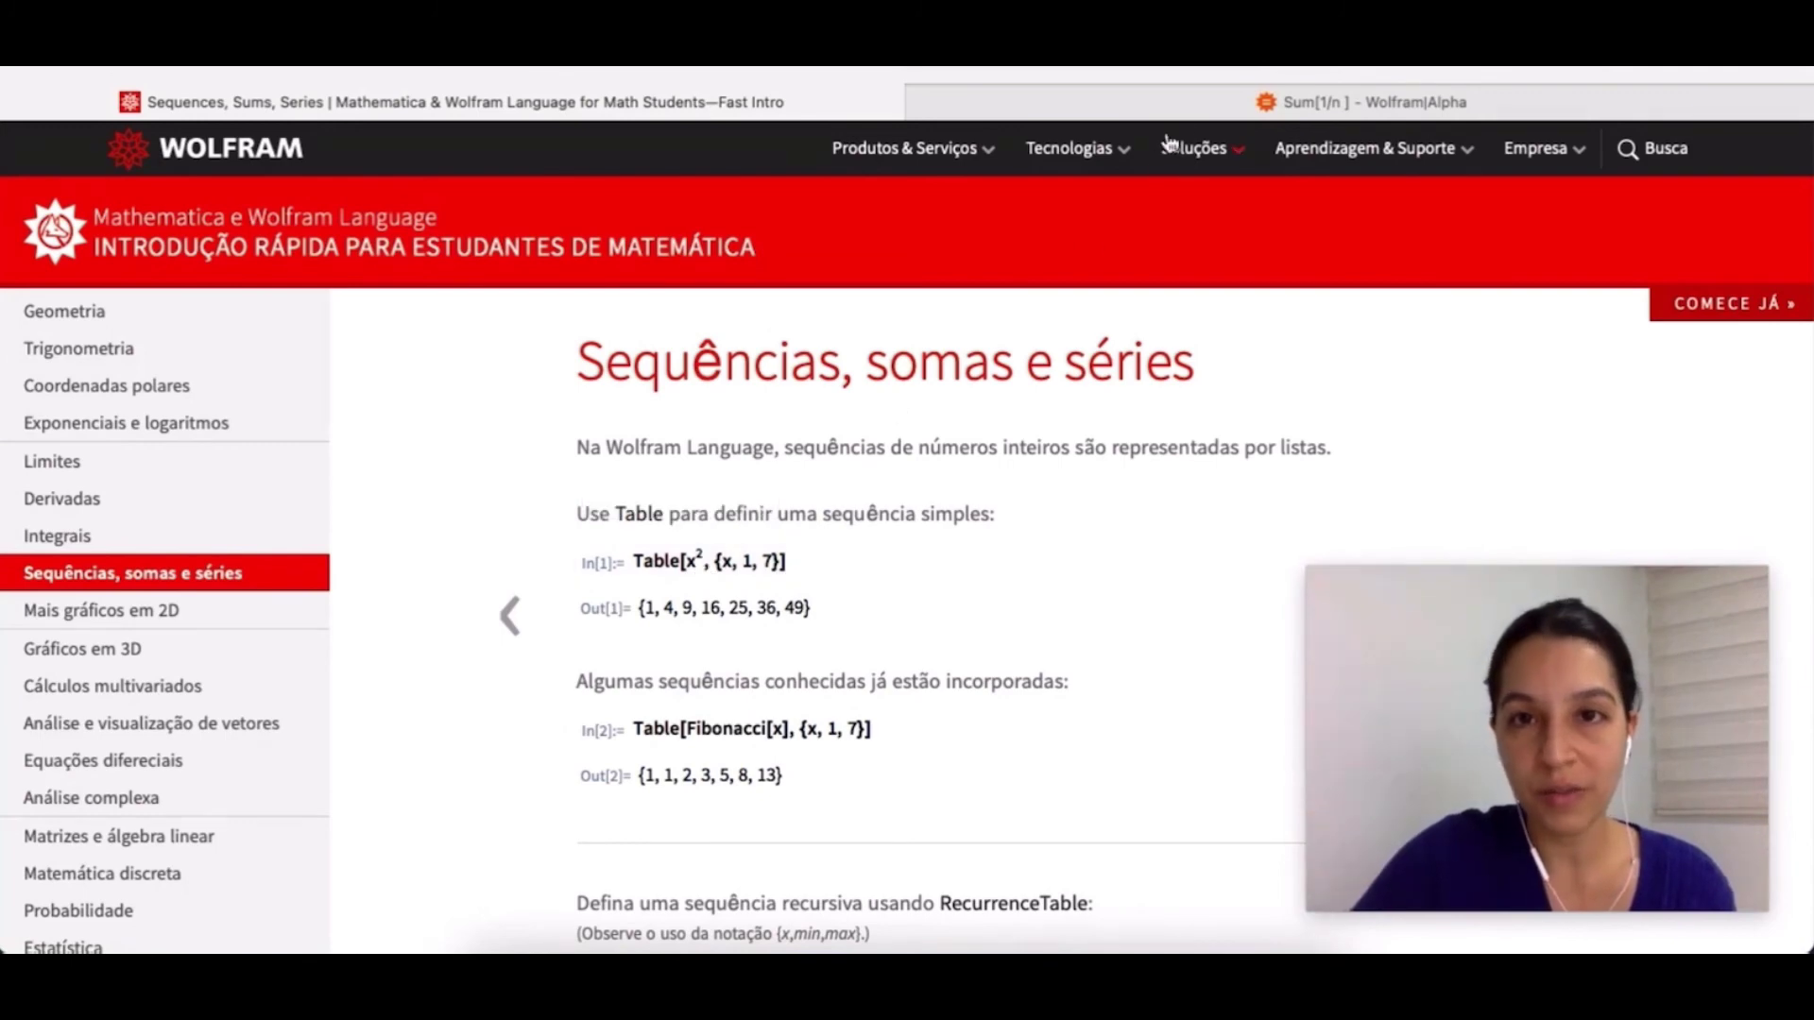
{"action": "scroll", "coordinate": [976, 720], "scroll_direction": "down", "scroll_amount": 1}
{"action": "scroll", "coordinate": [944, 728], "scroll_direction": "up", "scroll_amount": 1}
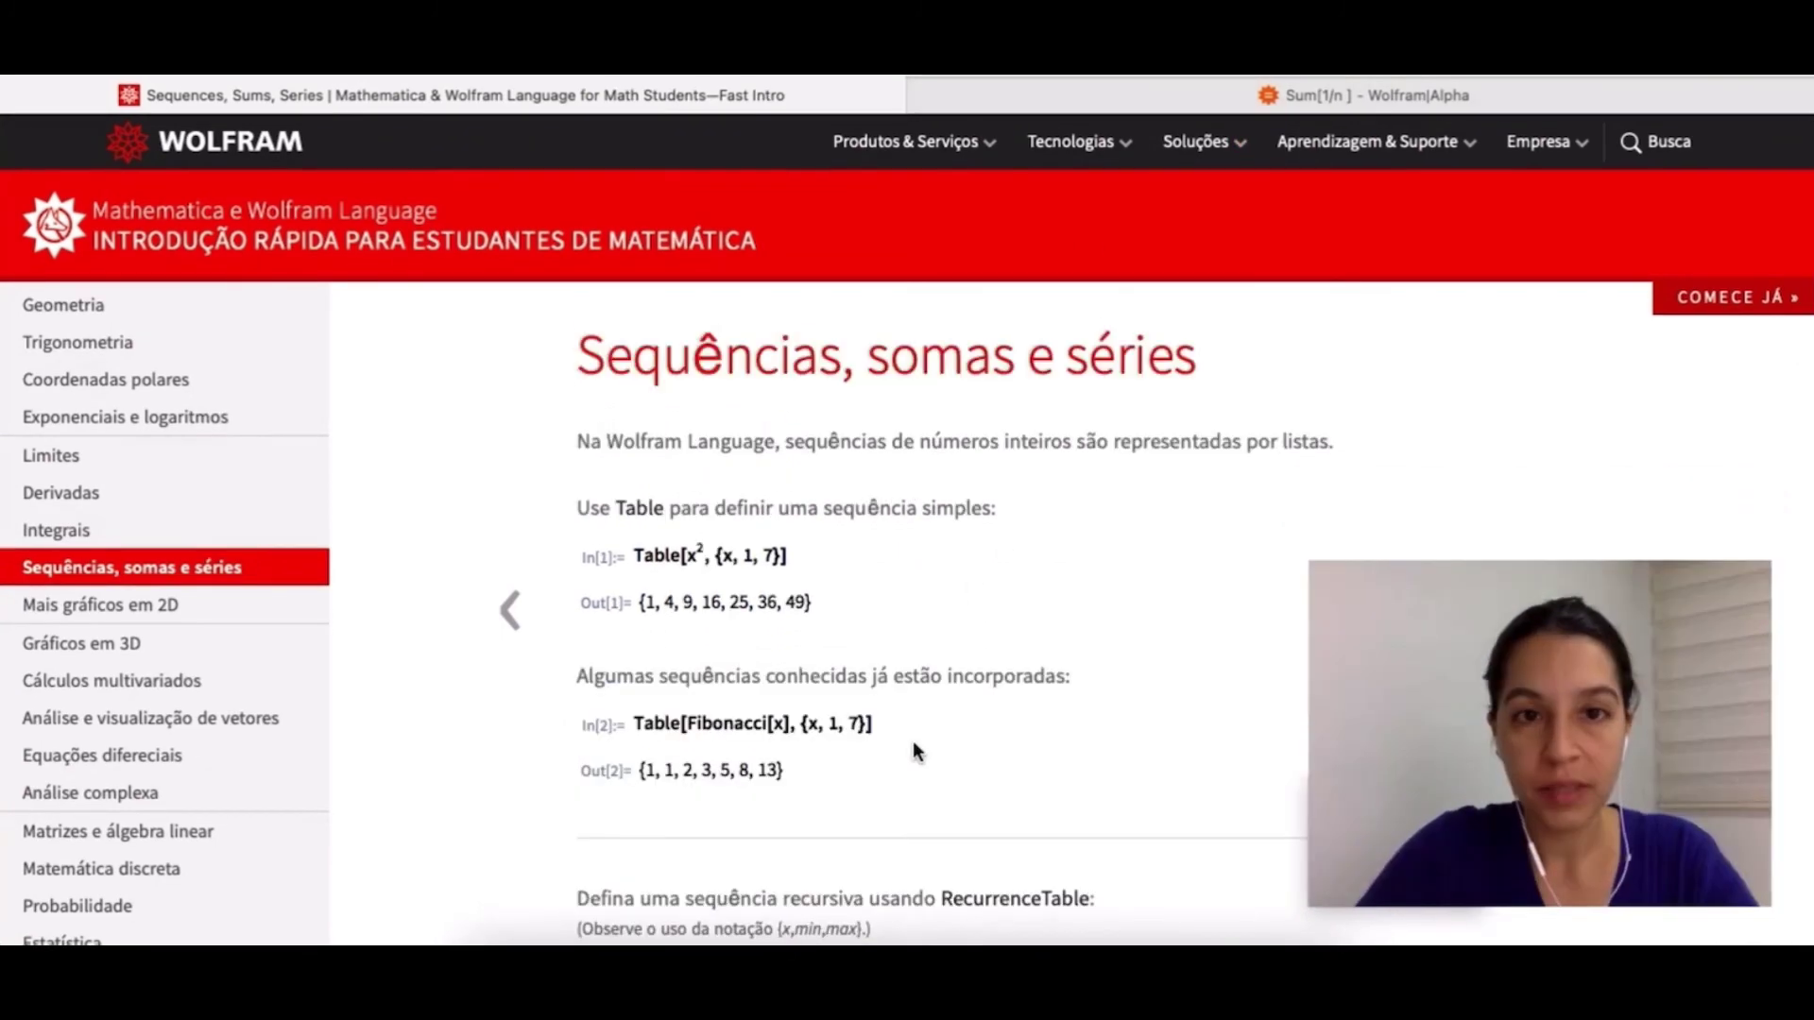
{"action": "scroll", "coordinate": [913, 749], "scroll_direction": "down", "scroll_amount": 3}
{"action": "scroll", "coordinate": [912, 741], "scroll_direction": "up", "scroll_amount": 1}
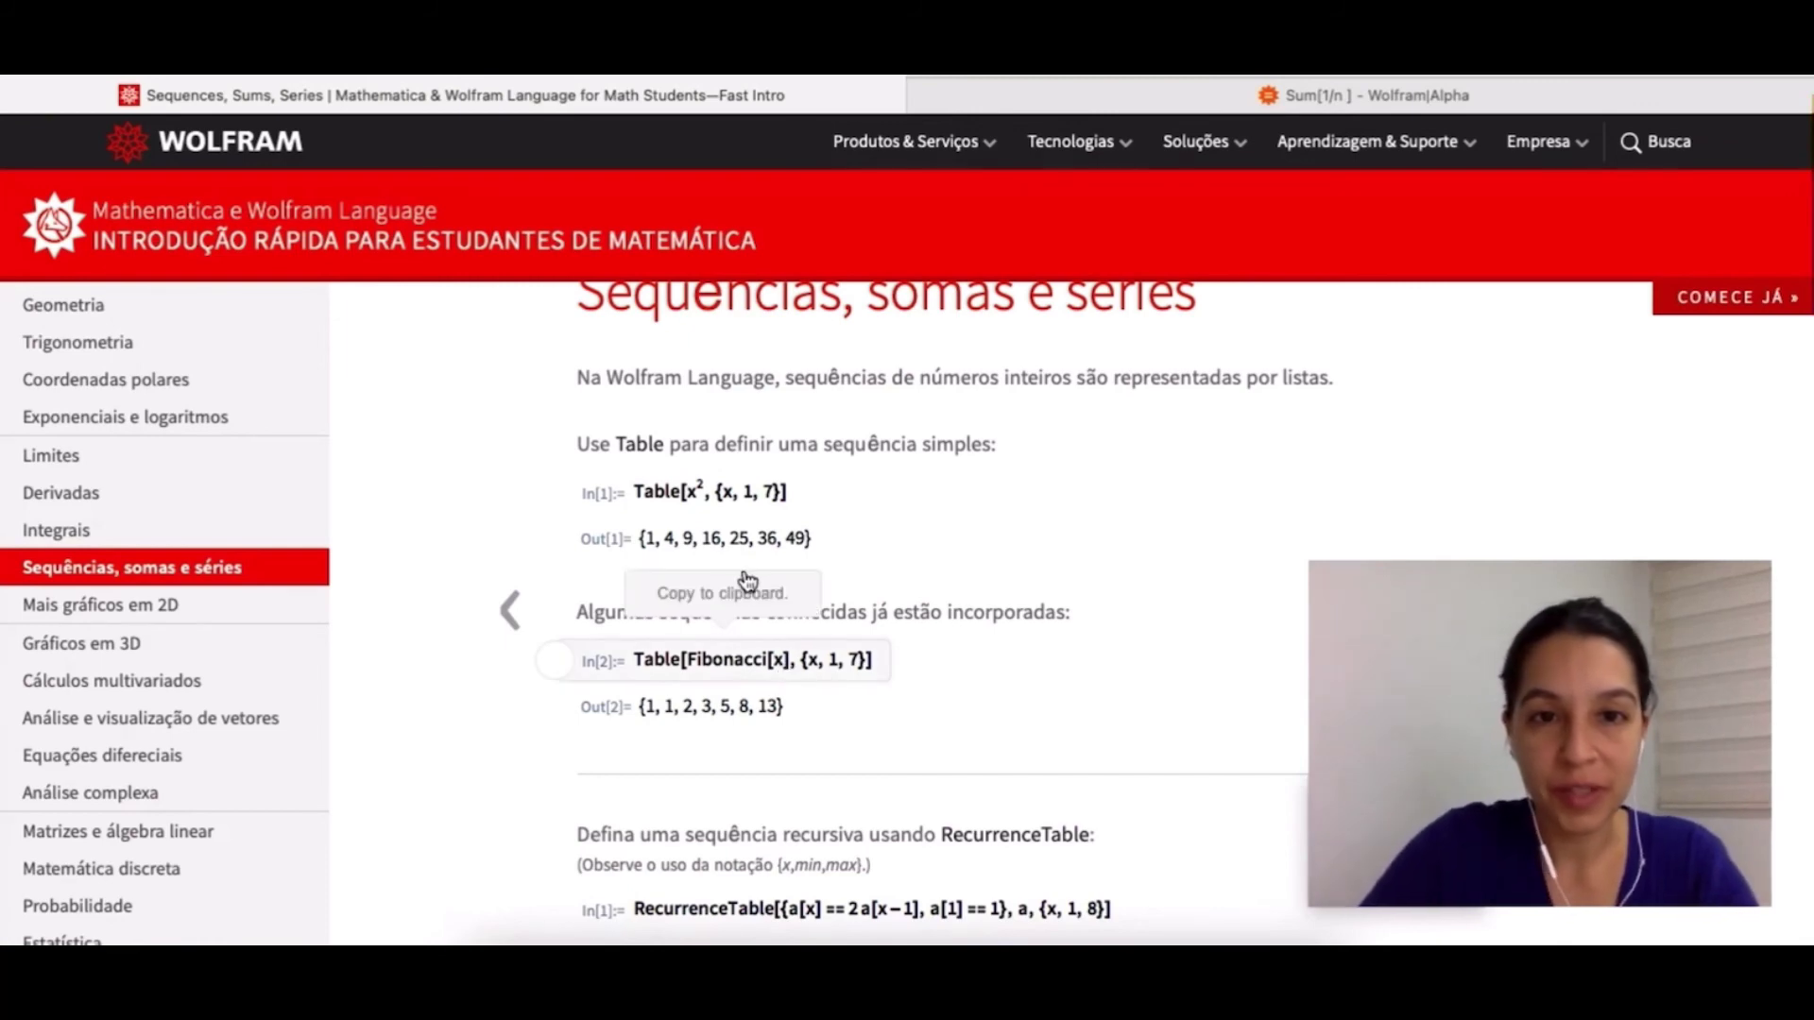
Step: Return to WolframAlpha, replace the Sum query with Table[Fibonacci[x], {x, 1, 7}], compute it and view the result table
{"action": "left_click", "coordinate": [1442, 91]}
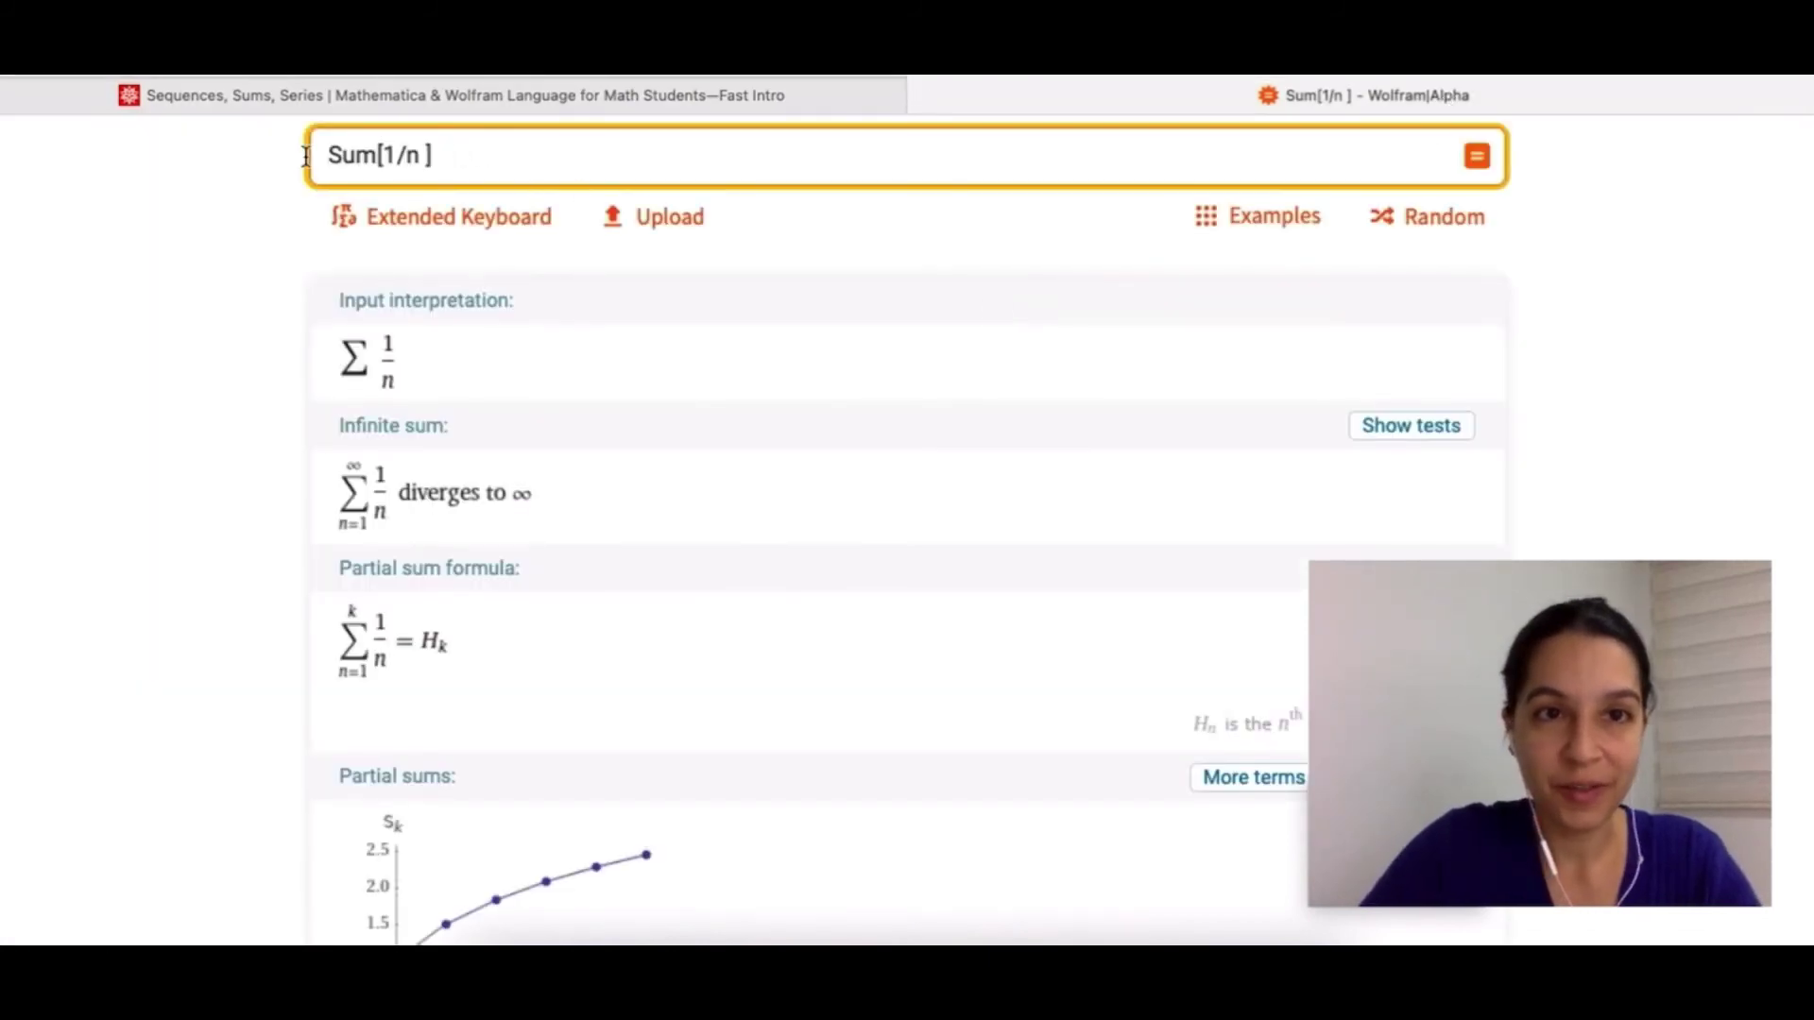
{"action": "scroll", "coordinate": [305, 156], "scroll_direction": "up", "scroll_amount": 3}
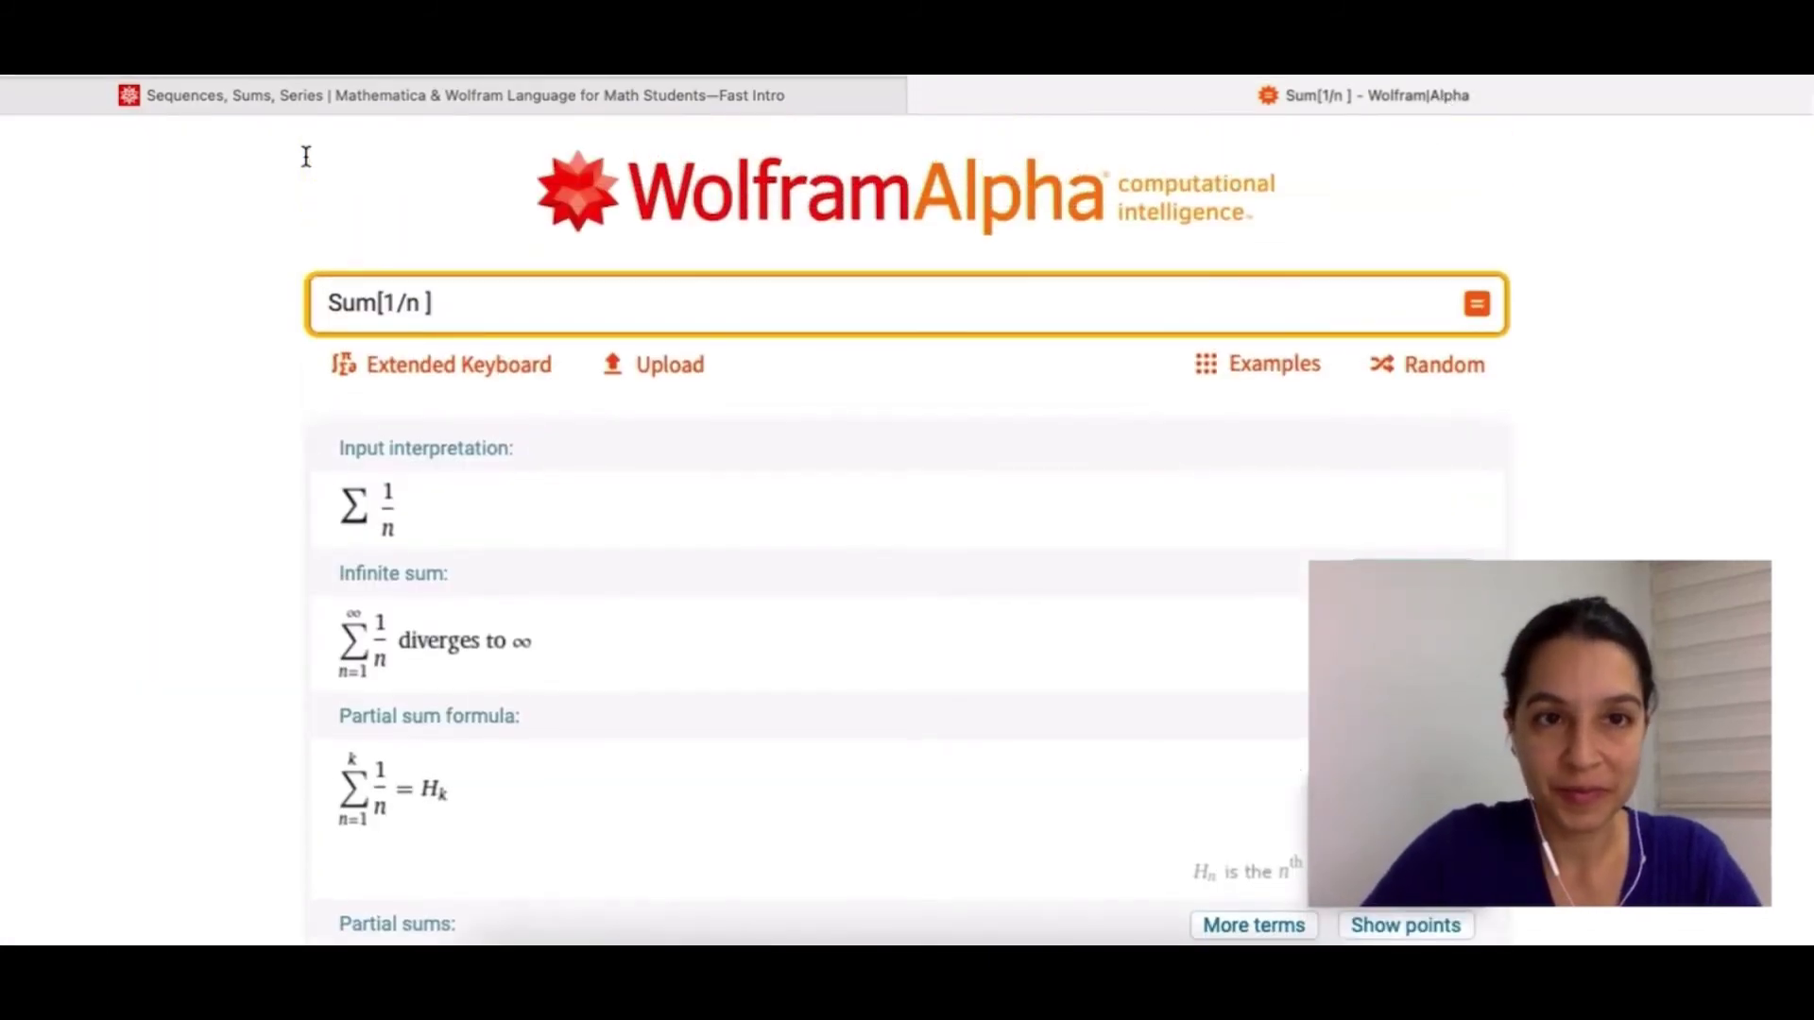
{"action": "left_click", "coordinate": [452, 305]}
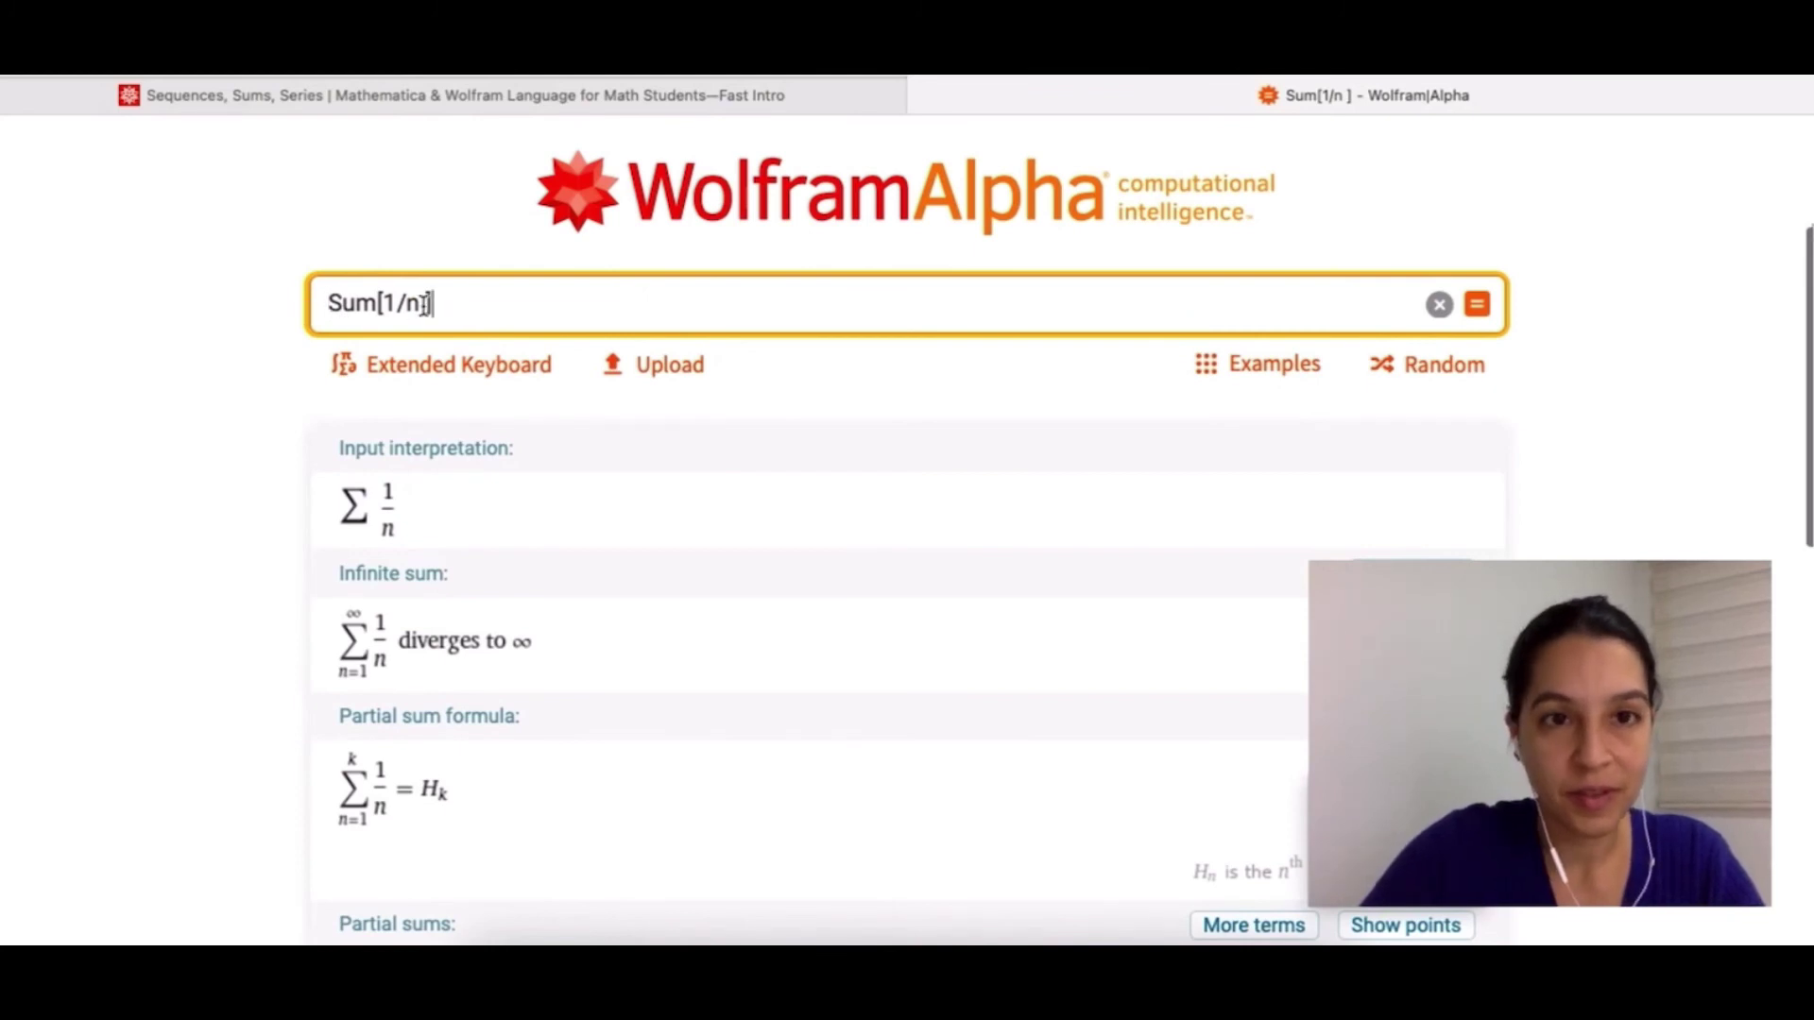
{"action": "left_click_drag", "start_coordinate": [425, 303], "coordinate": [327, 300]}
{"action": "key", "text": "BackSpace"}
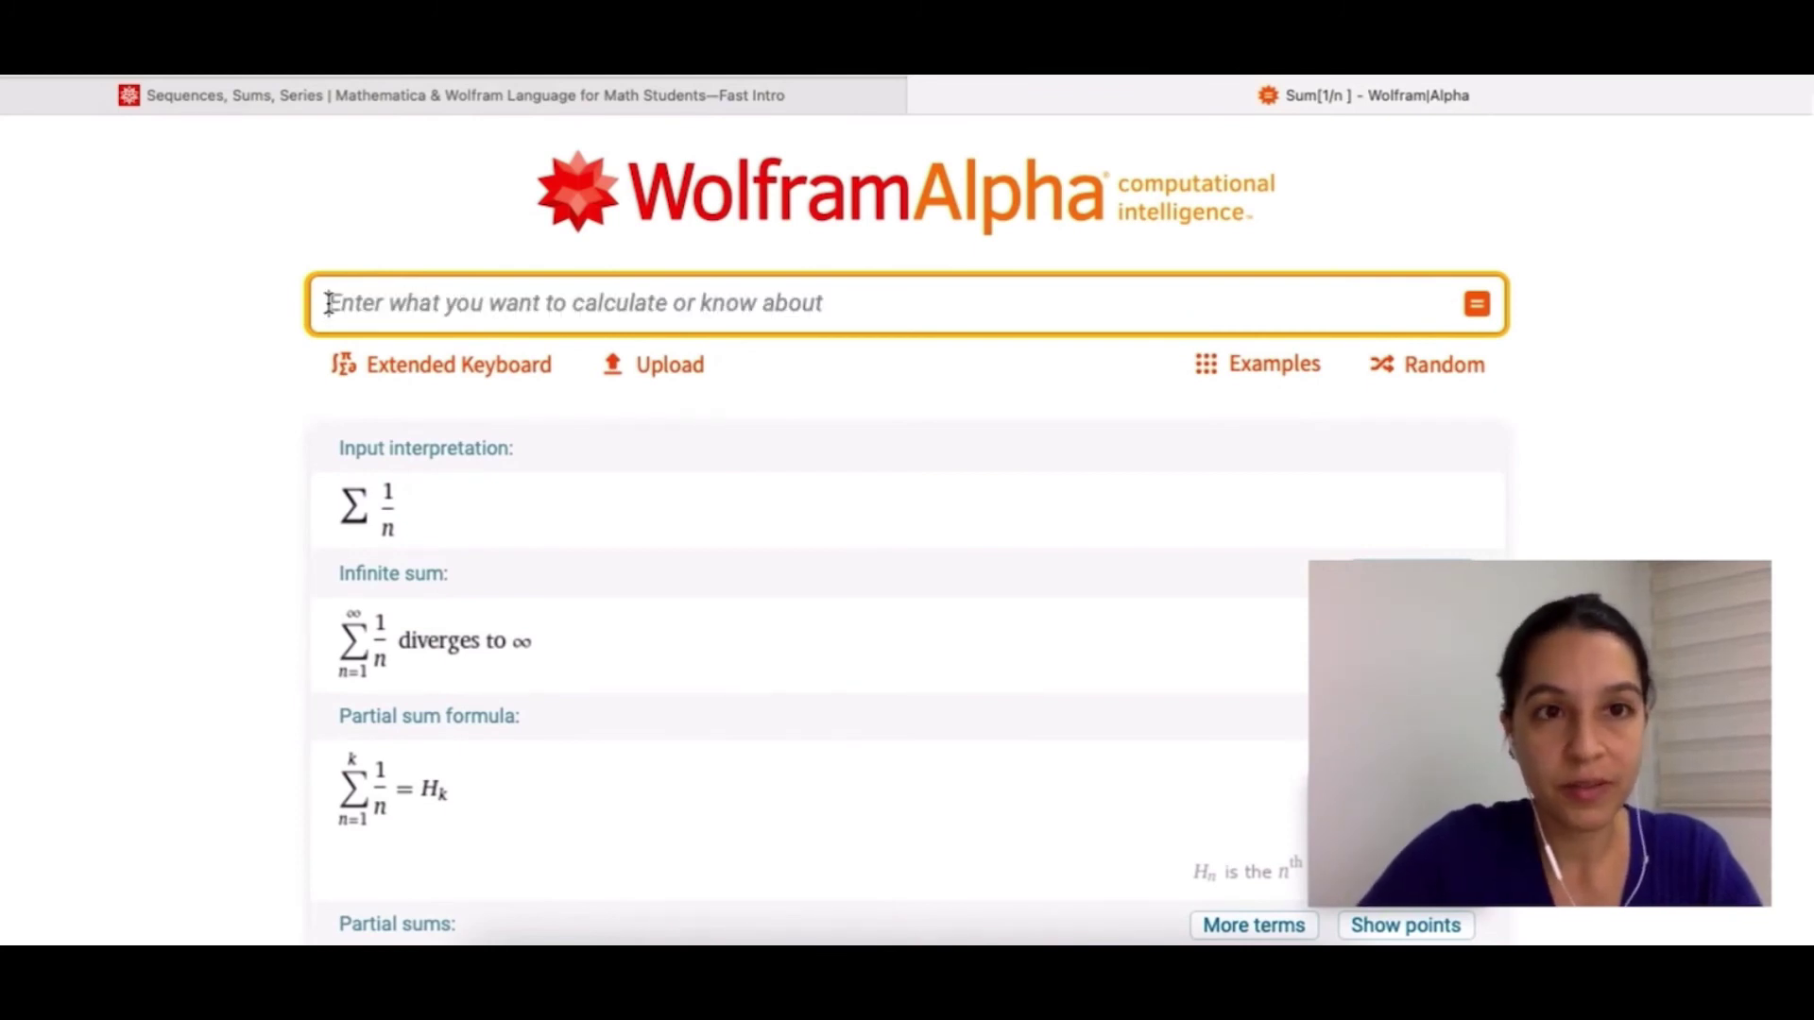
{"action": "type", "text": "Table[Fibonacci[x], {x, 1, 7}]"}
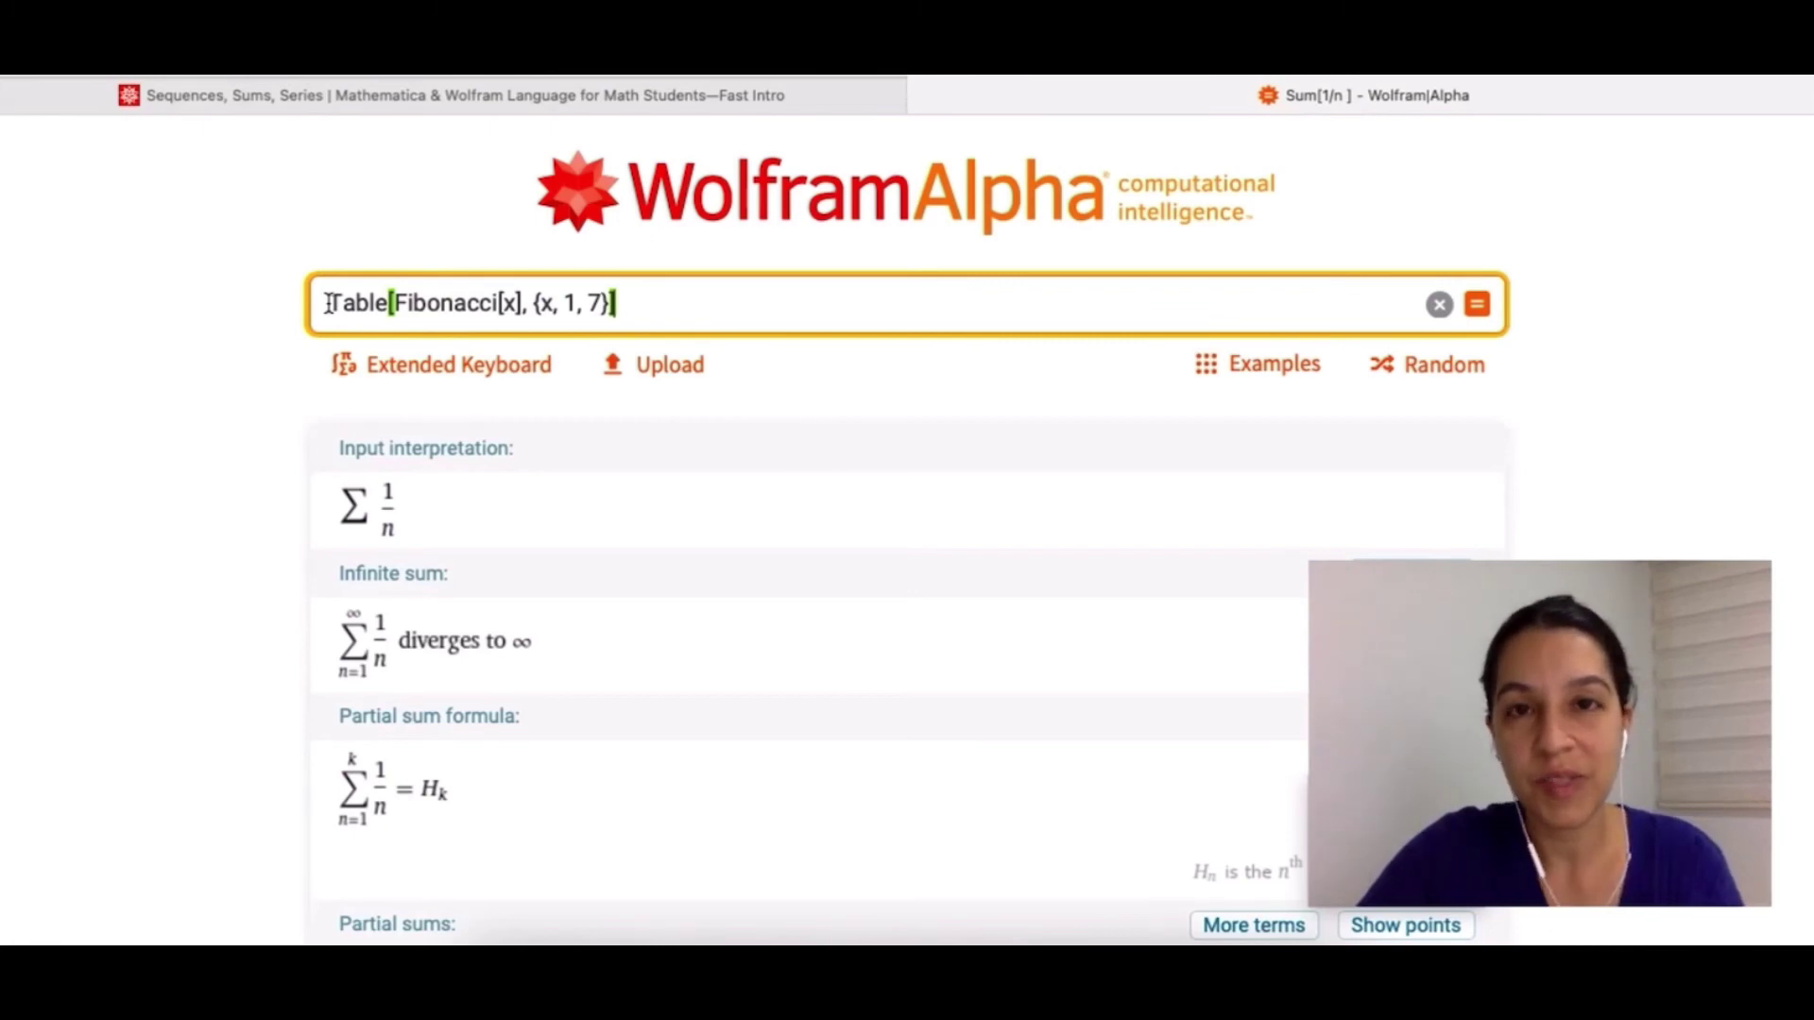
{"action": "key", "text": "Return"}
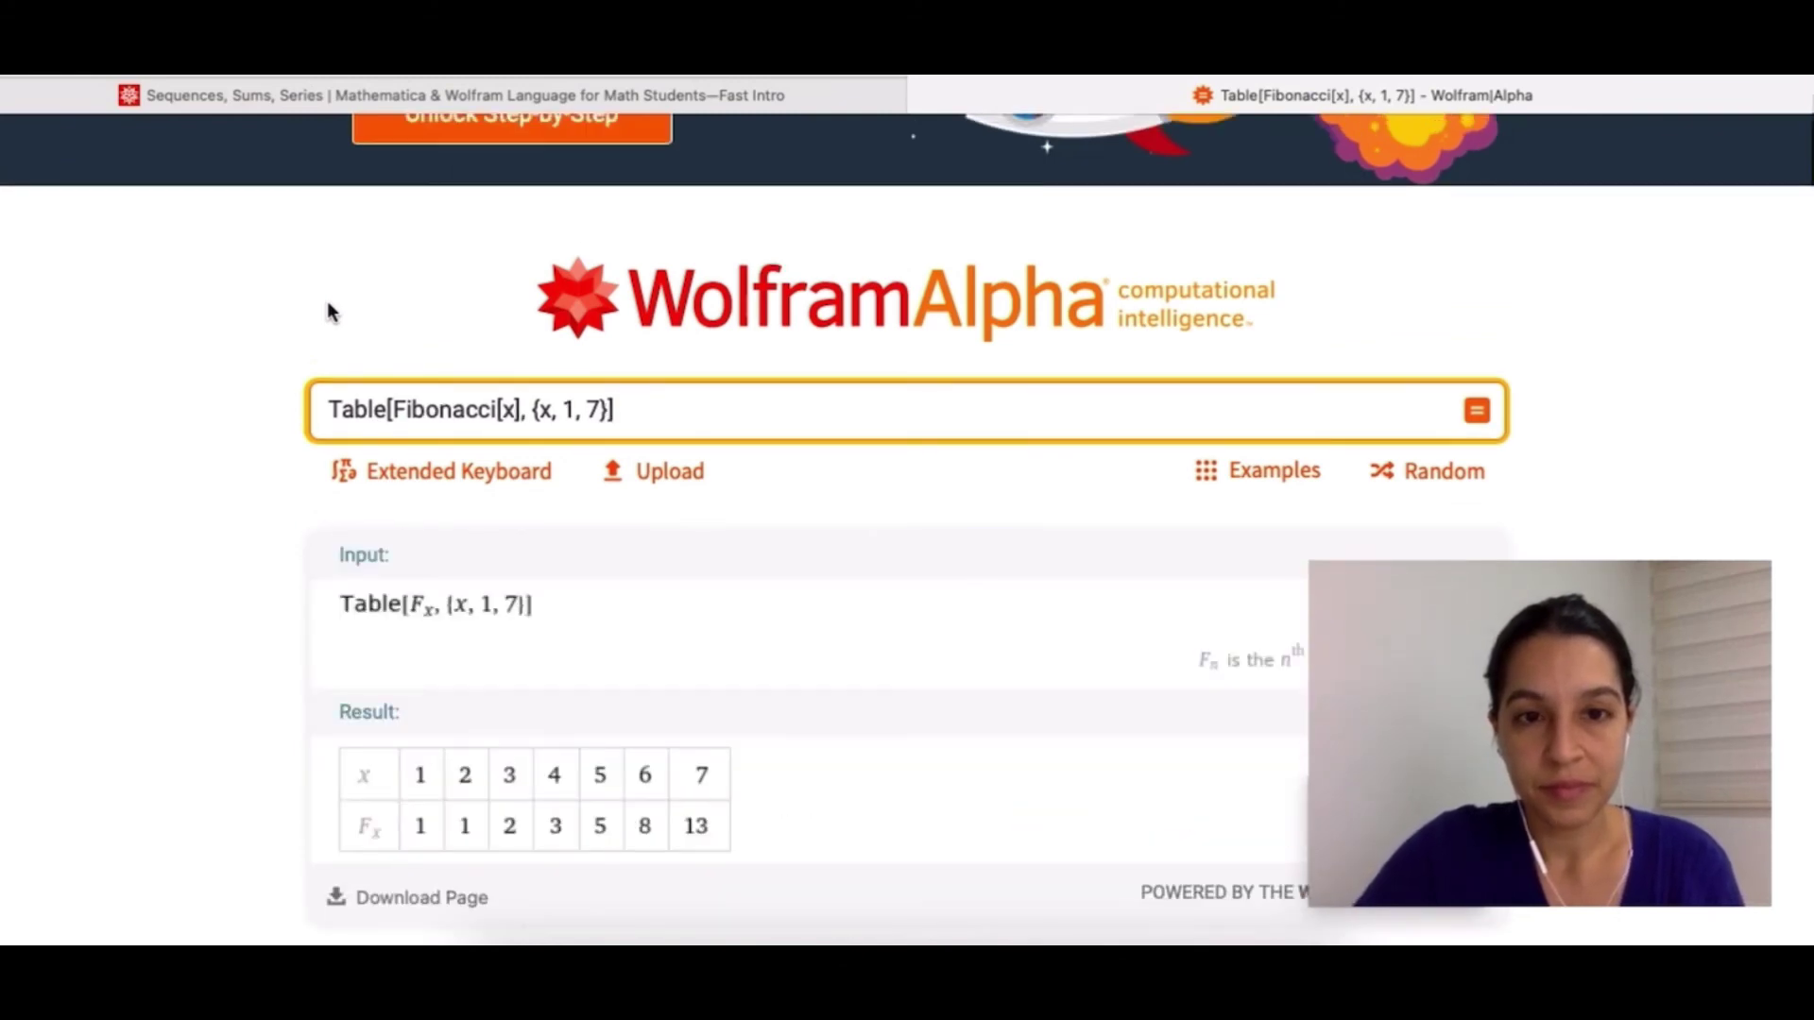
{"action": "scroll", "coordinate": [327, 310], "scroll_direction": "down", "scroll_amount": 3}
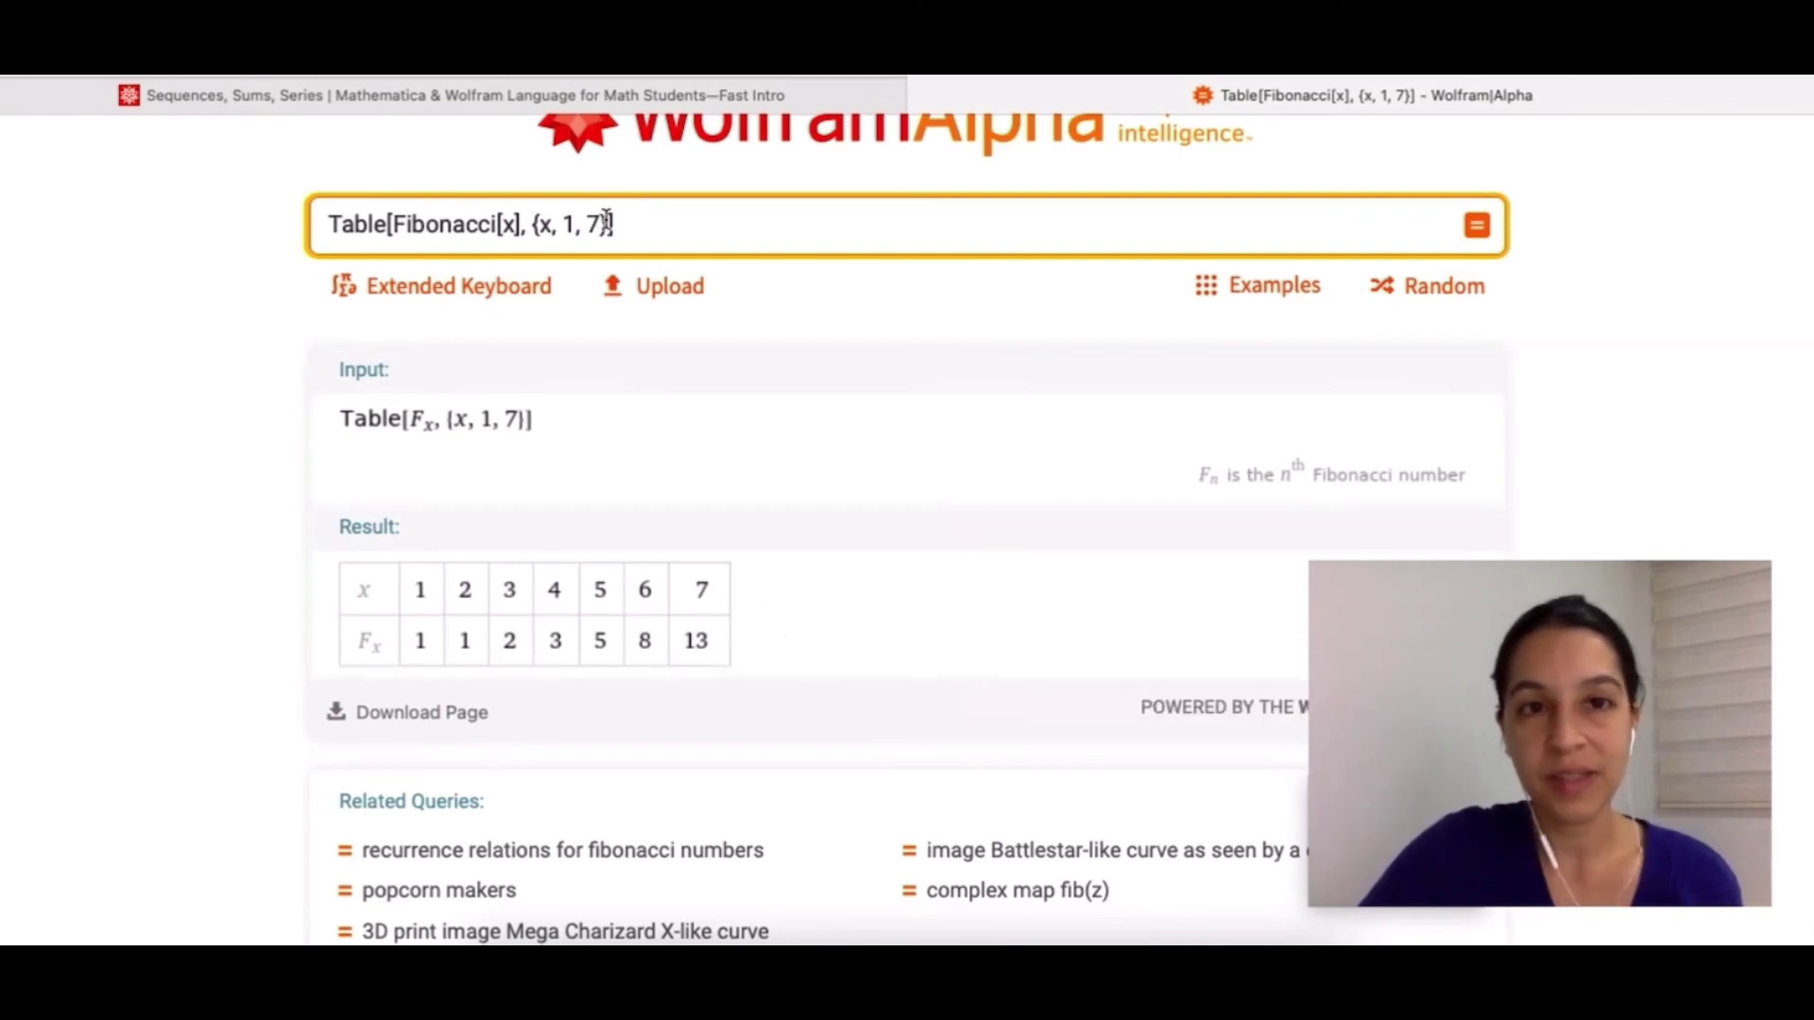
Step: Switch to the Wolfram Language tutorial page and review its Table, RecurrenceTable and Total examples
{"action": "left_click", "coordinate": [546, 87]}
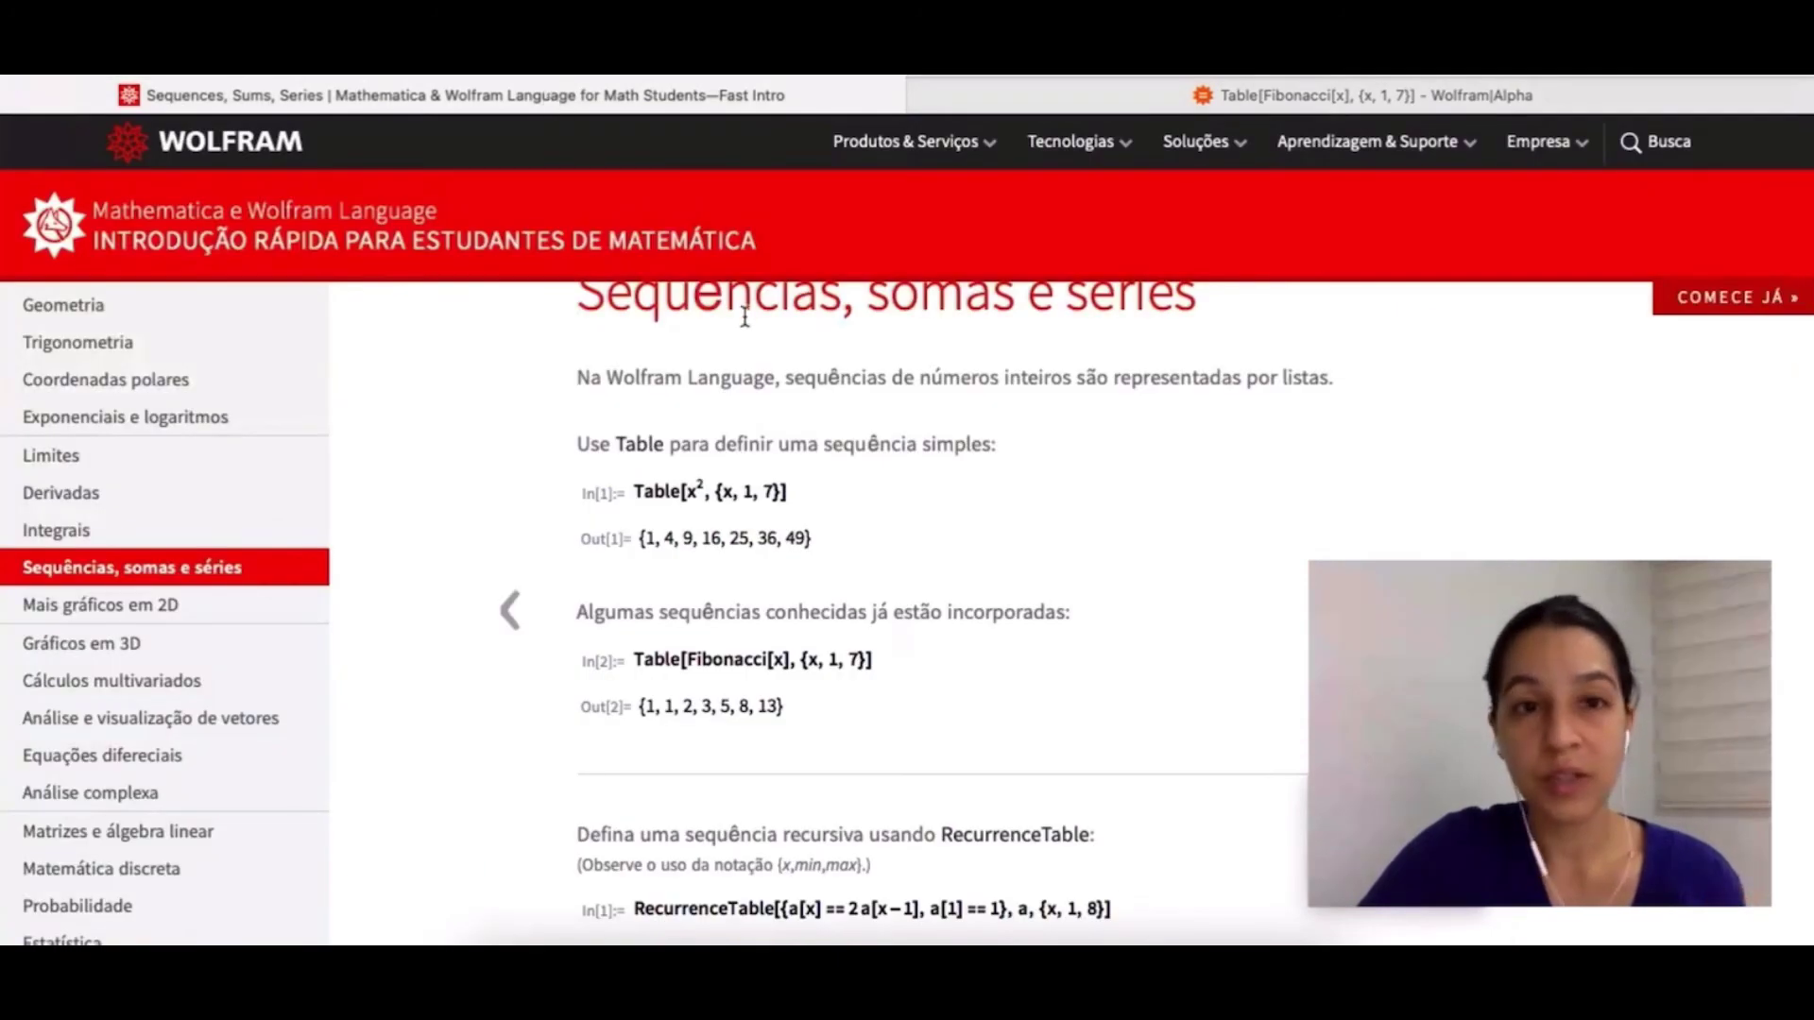
{"action": "scroll", "coordinate": [744, 316], "scroll_direction": "up", "scroll_amount": 1}
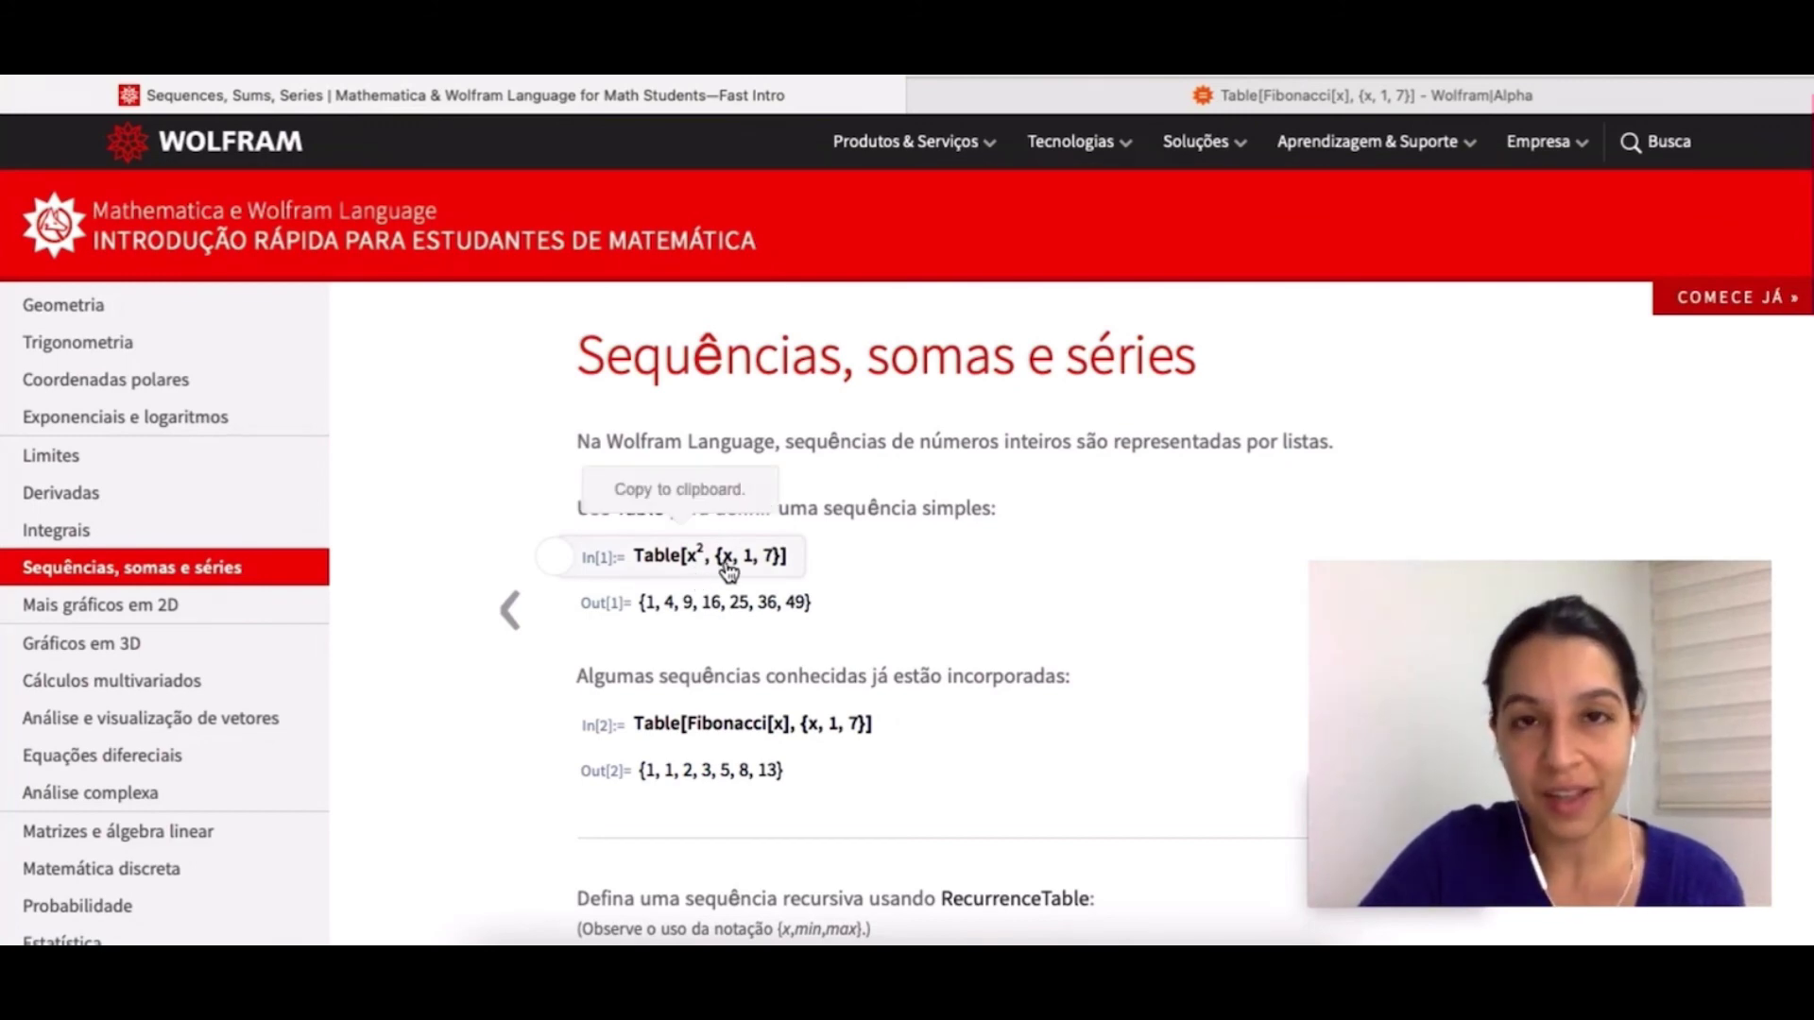
{"action": "scroll", "coordinate": [1071, 614], "scroll_direction": "down", "scroll_amount": 5}
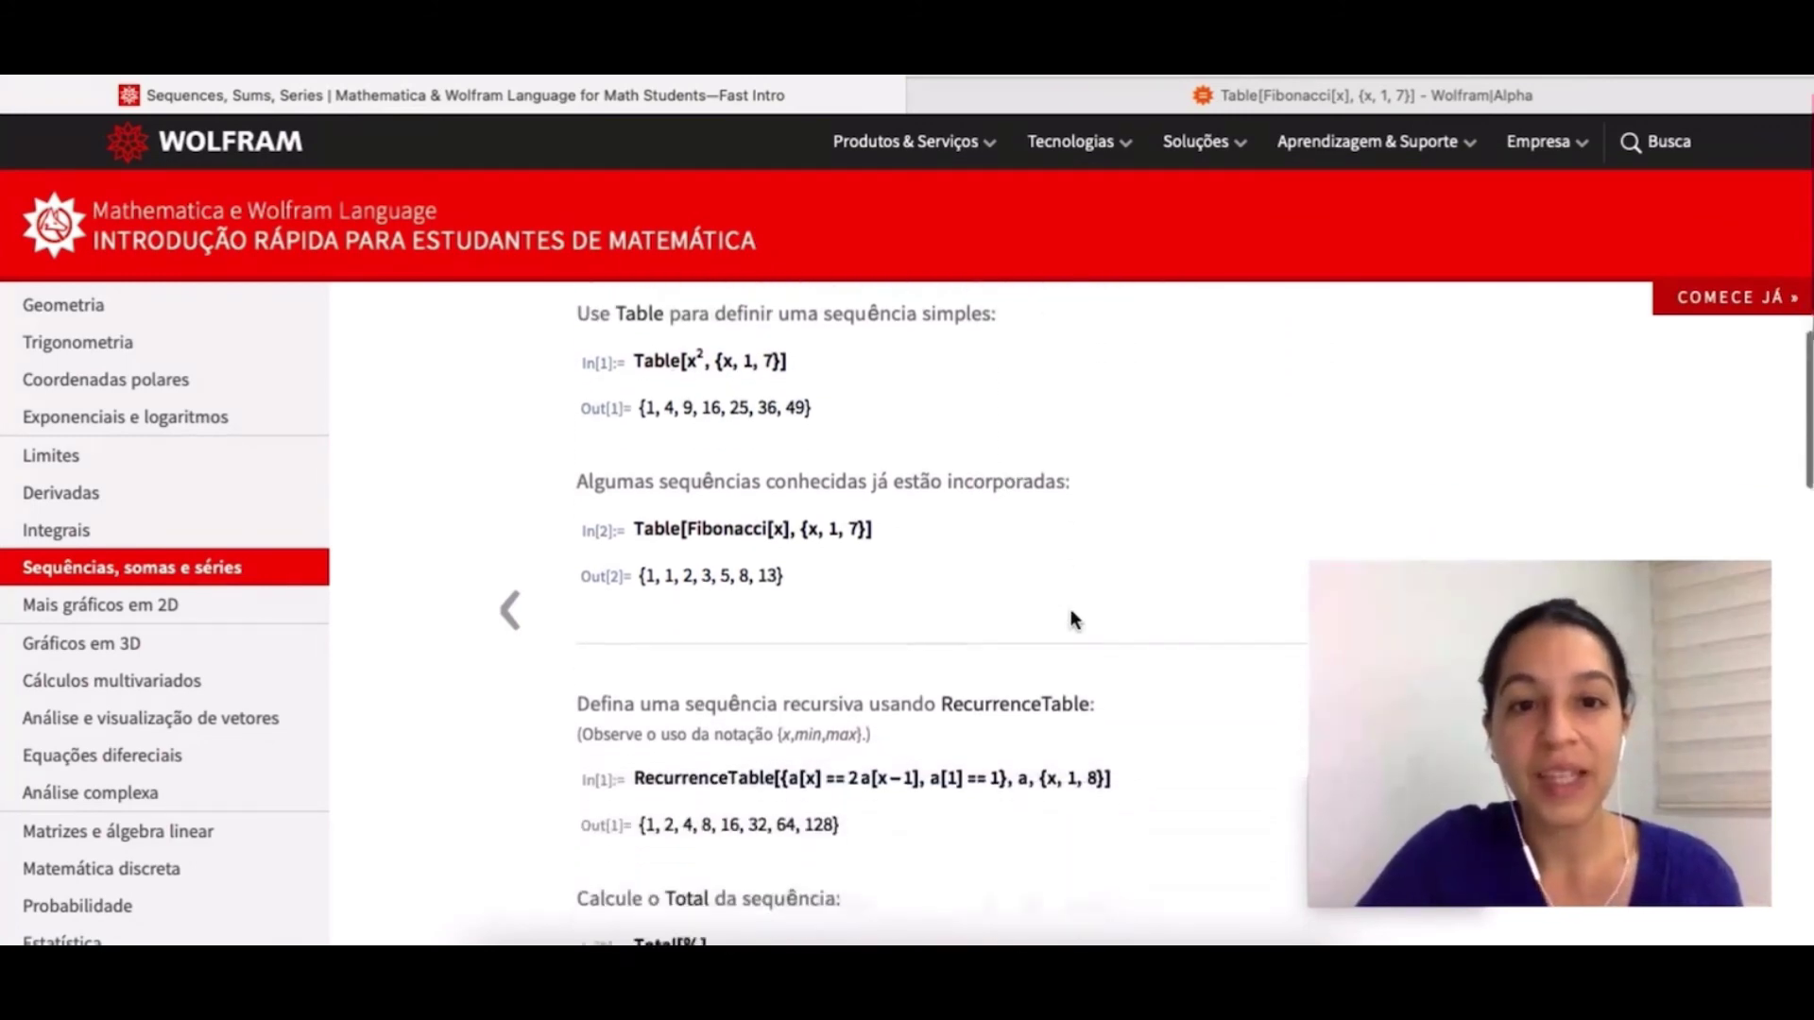
{"action": "scroll", "coordinate": [1069, 619], "scroll_direction": "down", "scroll_amount": 1}
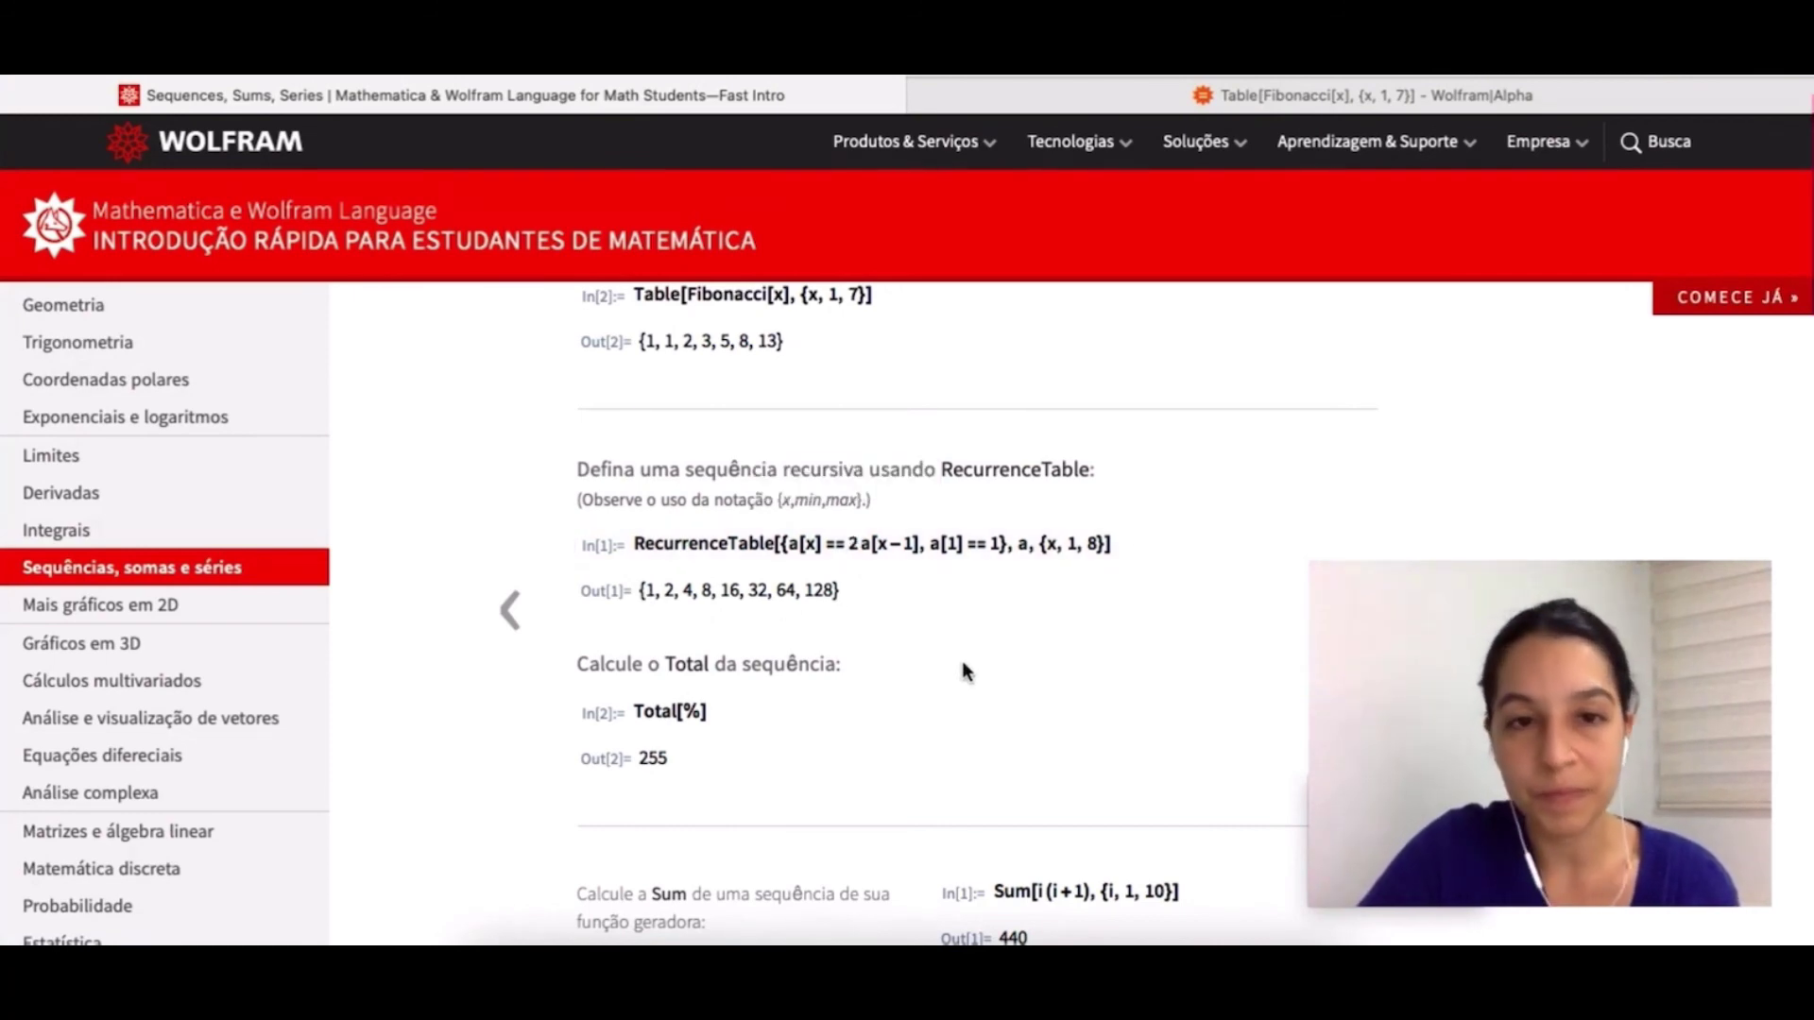
{"action": "scroll", "coordinate": [961, 660], "scroll_direction": "down", "scroll_amount": 1}
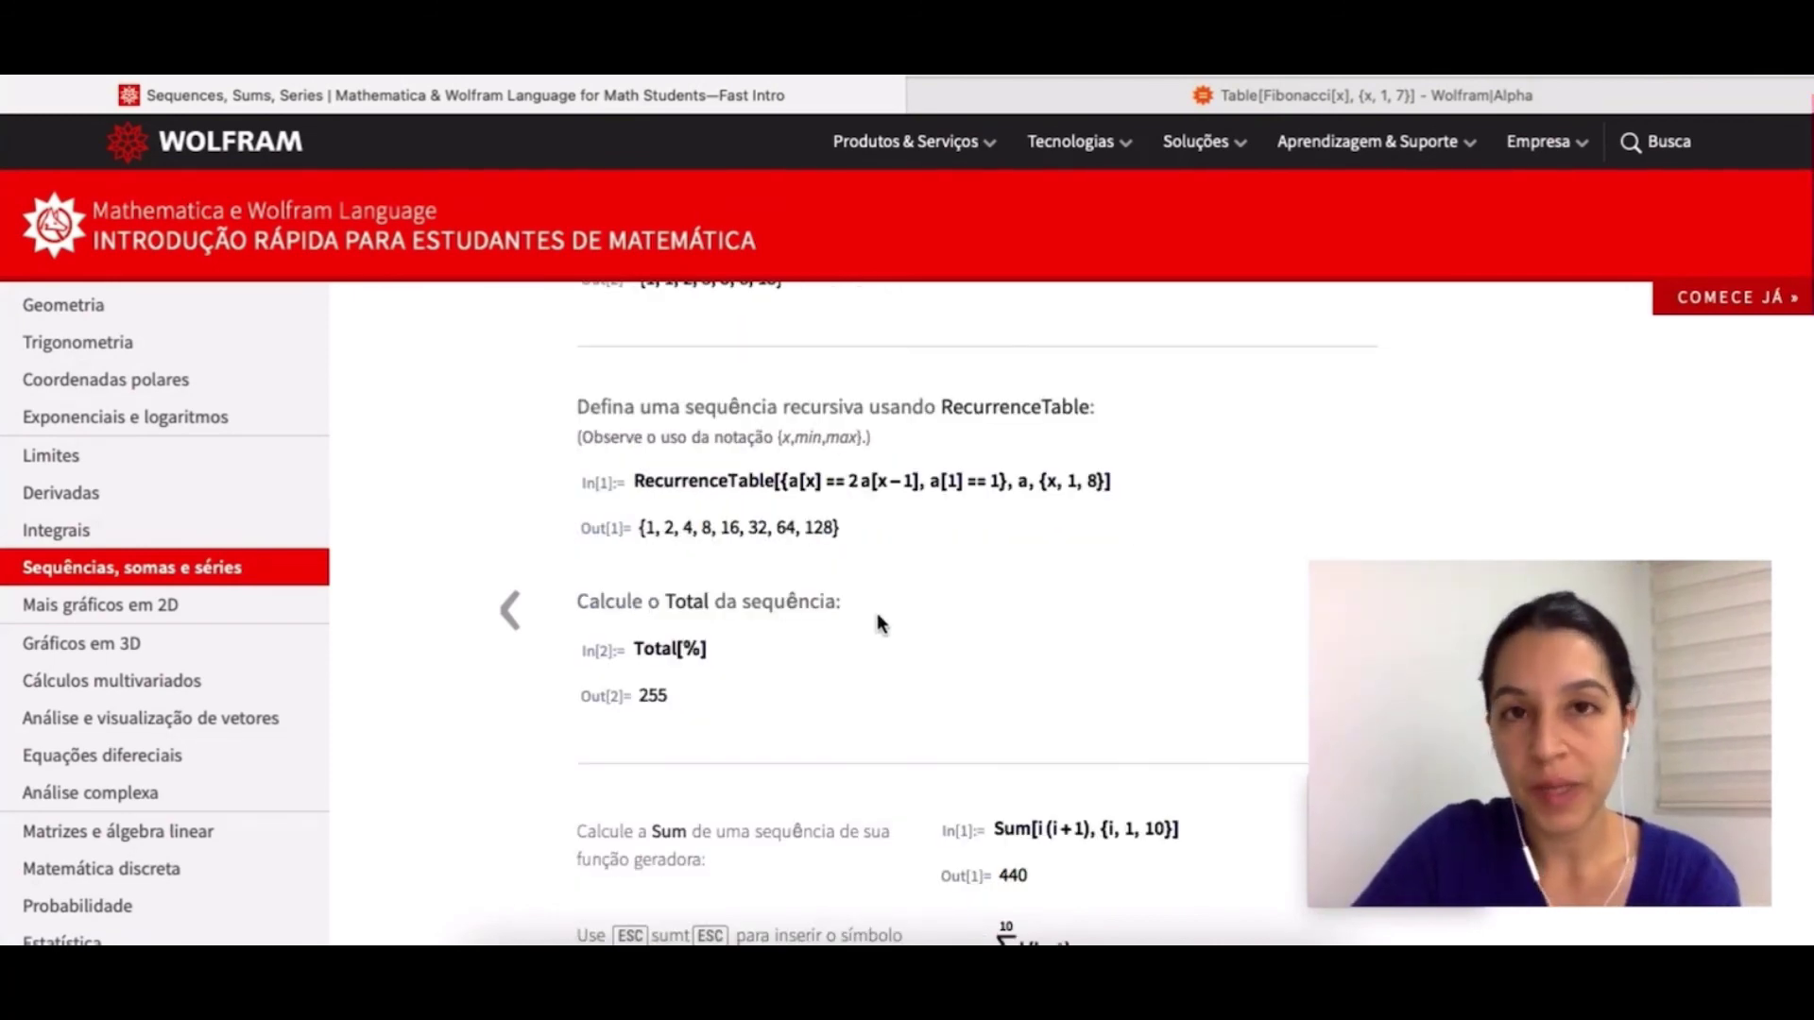
{"action": "scroll", "coordinate": [876, 614], "scroll_direction": "up", "scroll_amount": 3}
{"action": "scroll", "coordinate": [876, 618], "scroll_direction": "down", "scroll_amount": 6}
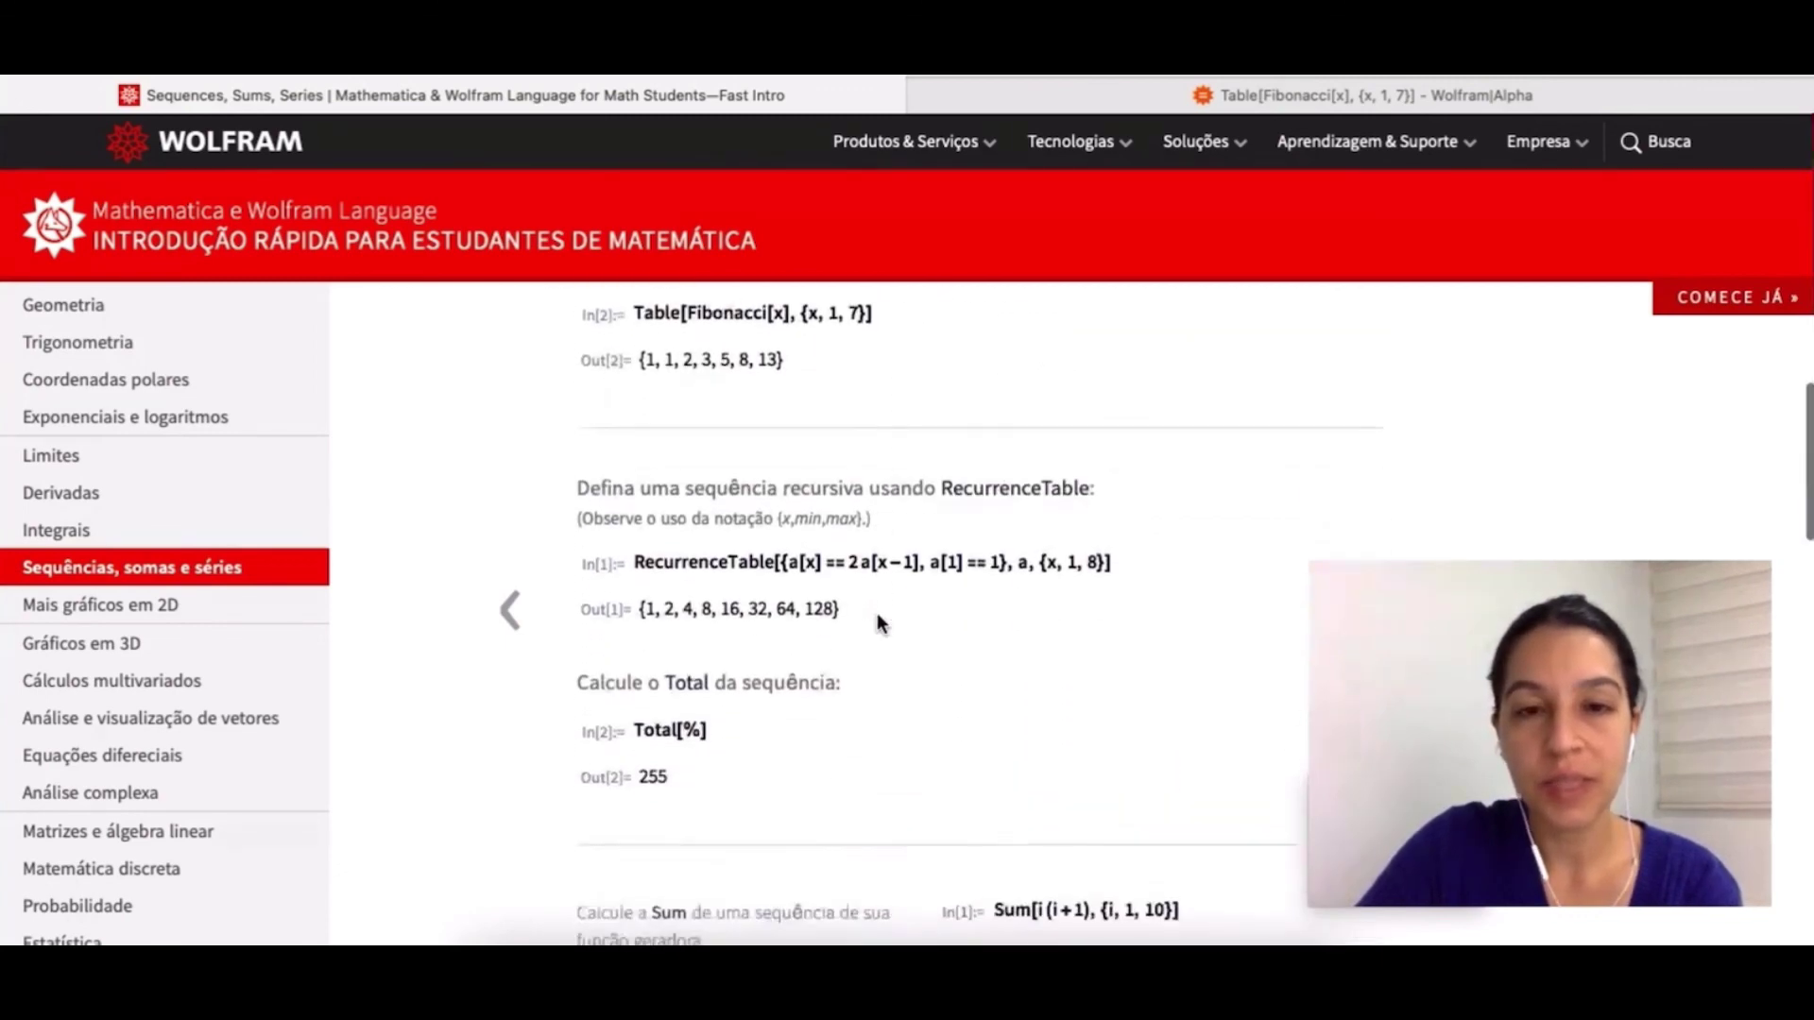
Step: Examine the tutorial's Sum, FindSequenceFunction, Series, Normal and convergent series examples, and return to the start of the page
{"action": "scroll", "coordinate": [876, 619], "scroll_direction": "down", "scroll_amount": 5}
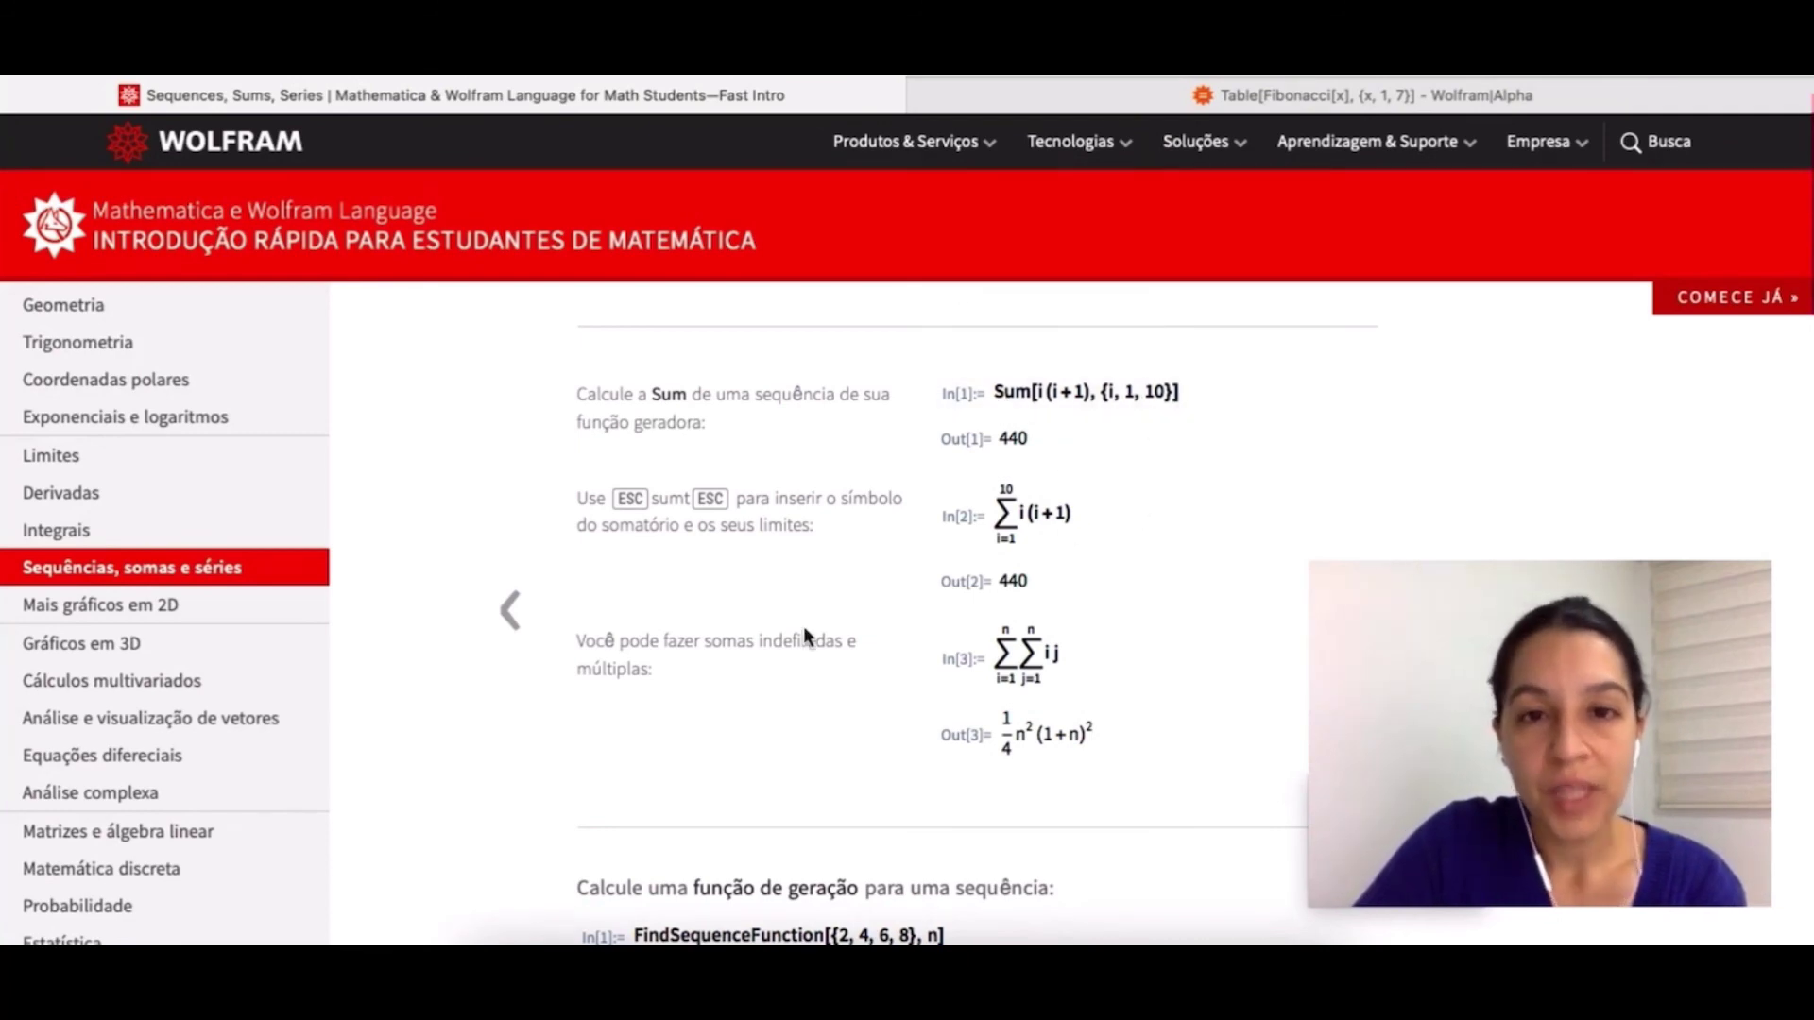
{"action": "scroll", "coordinate": [793, 717], "scroll_direction": "down", "scroll_amount": 1}
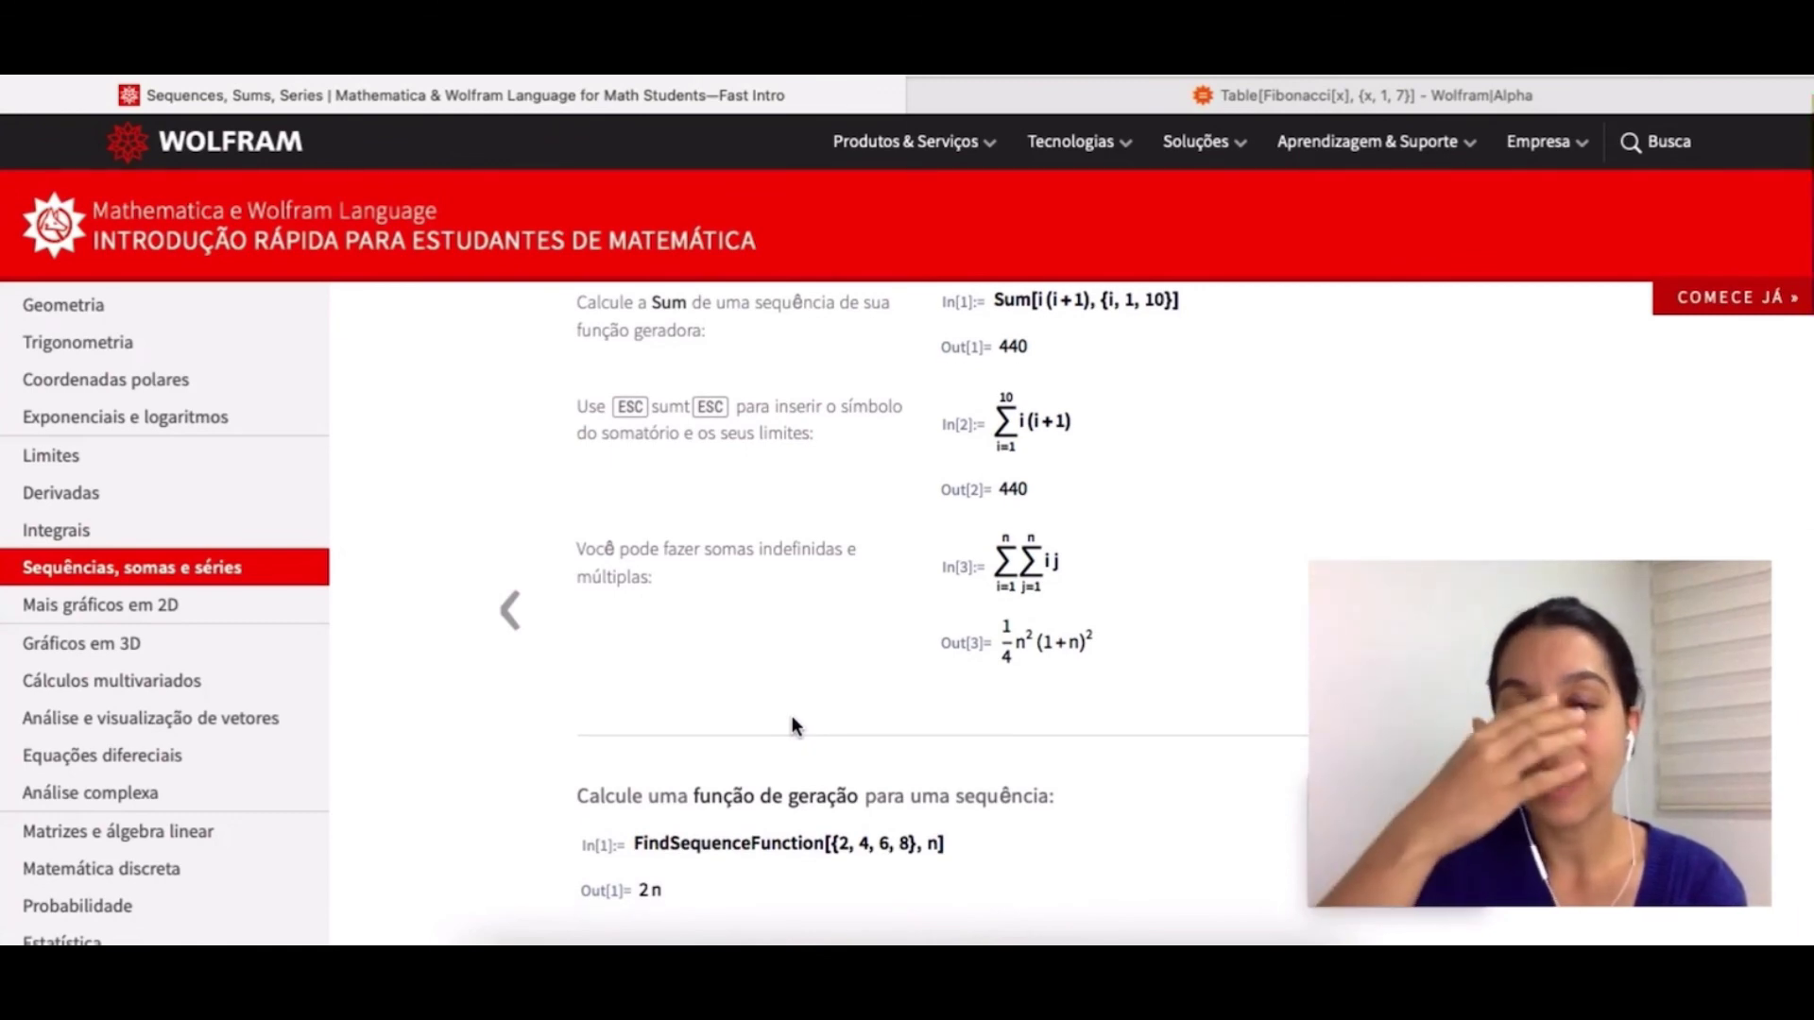
{"action": "scroll", "coordinate": [792, 726], "scroll_direction": "up", "scroll_amount": 1}
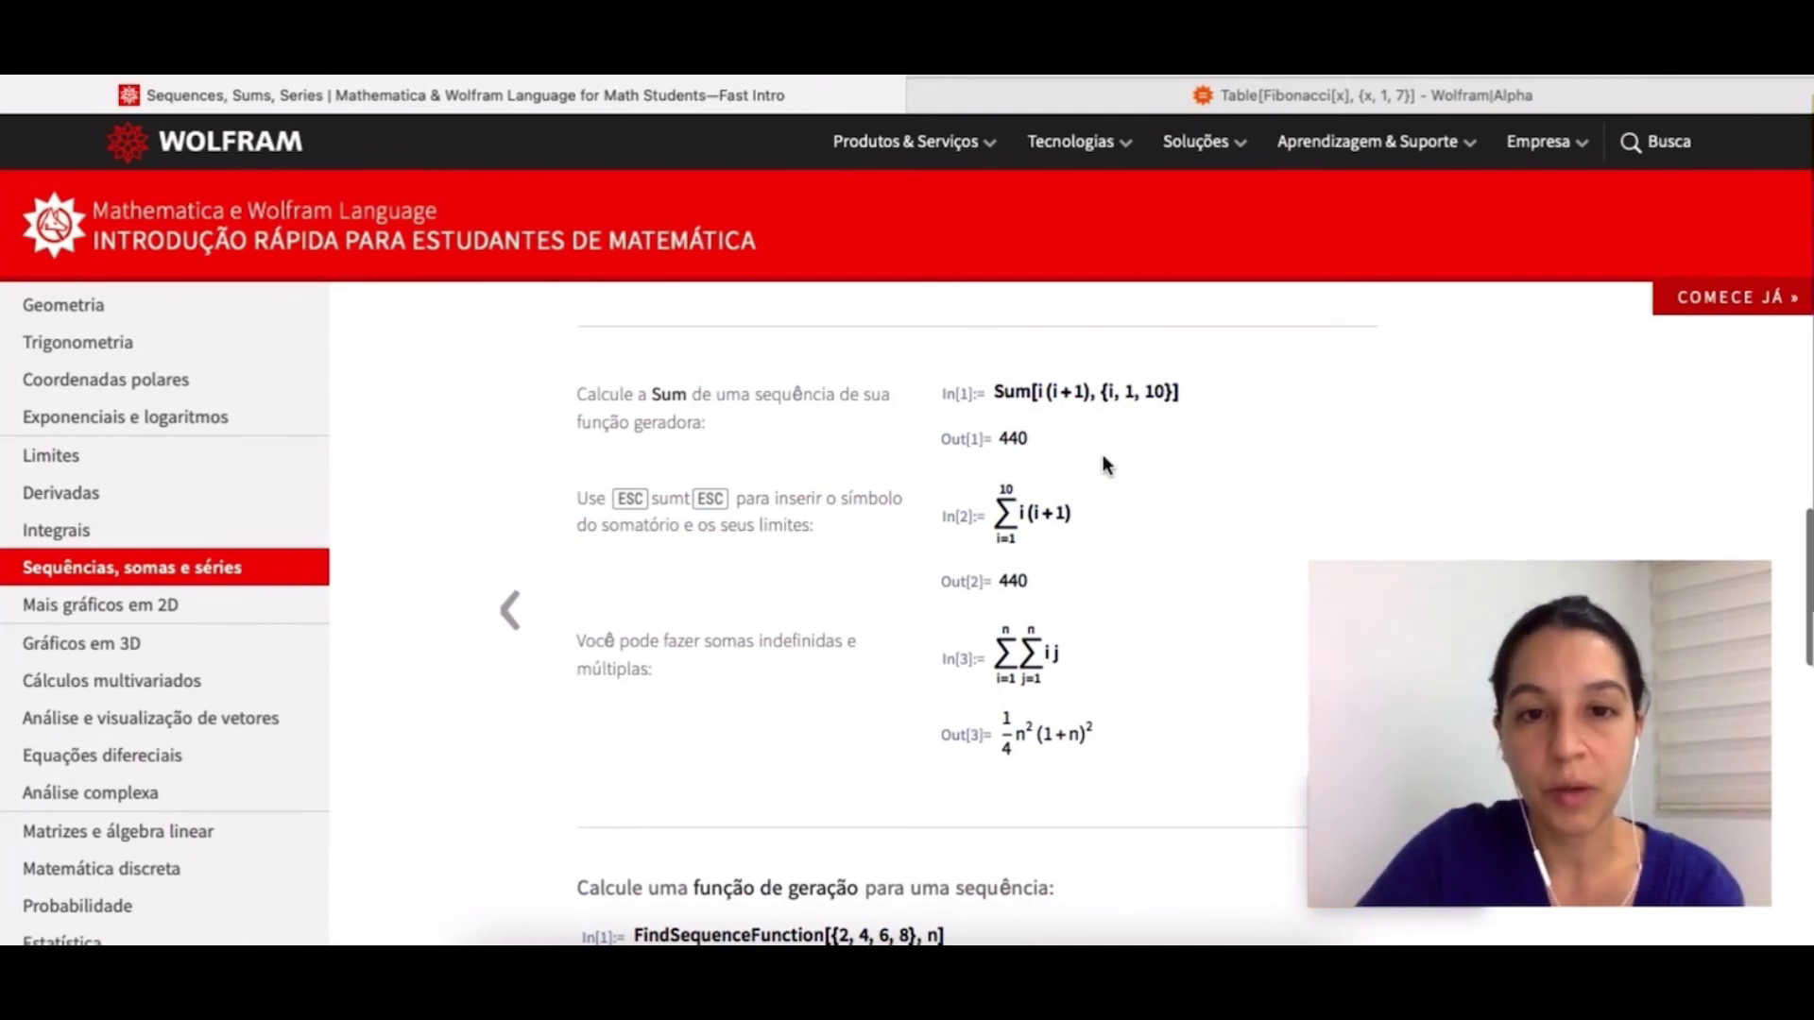
{"action": "scroll", "coordinate": [1102, 456], "scroll_direction": "down", "scroll_amount": 2}
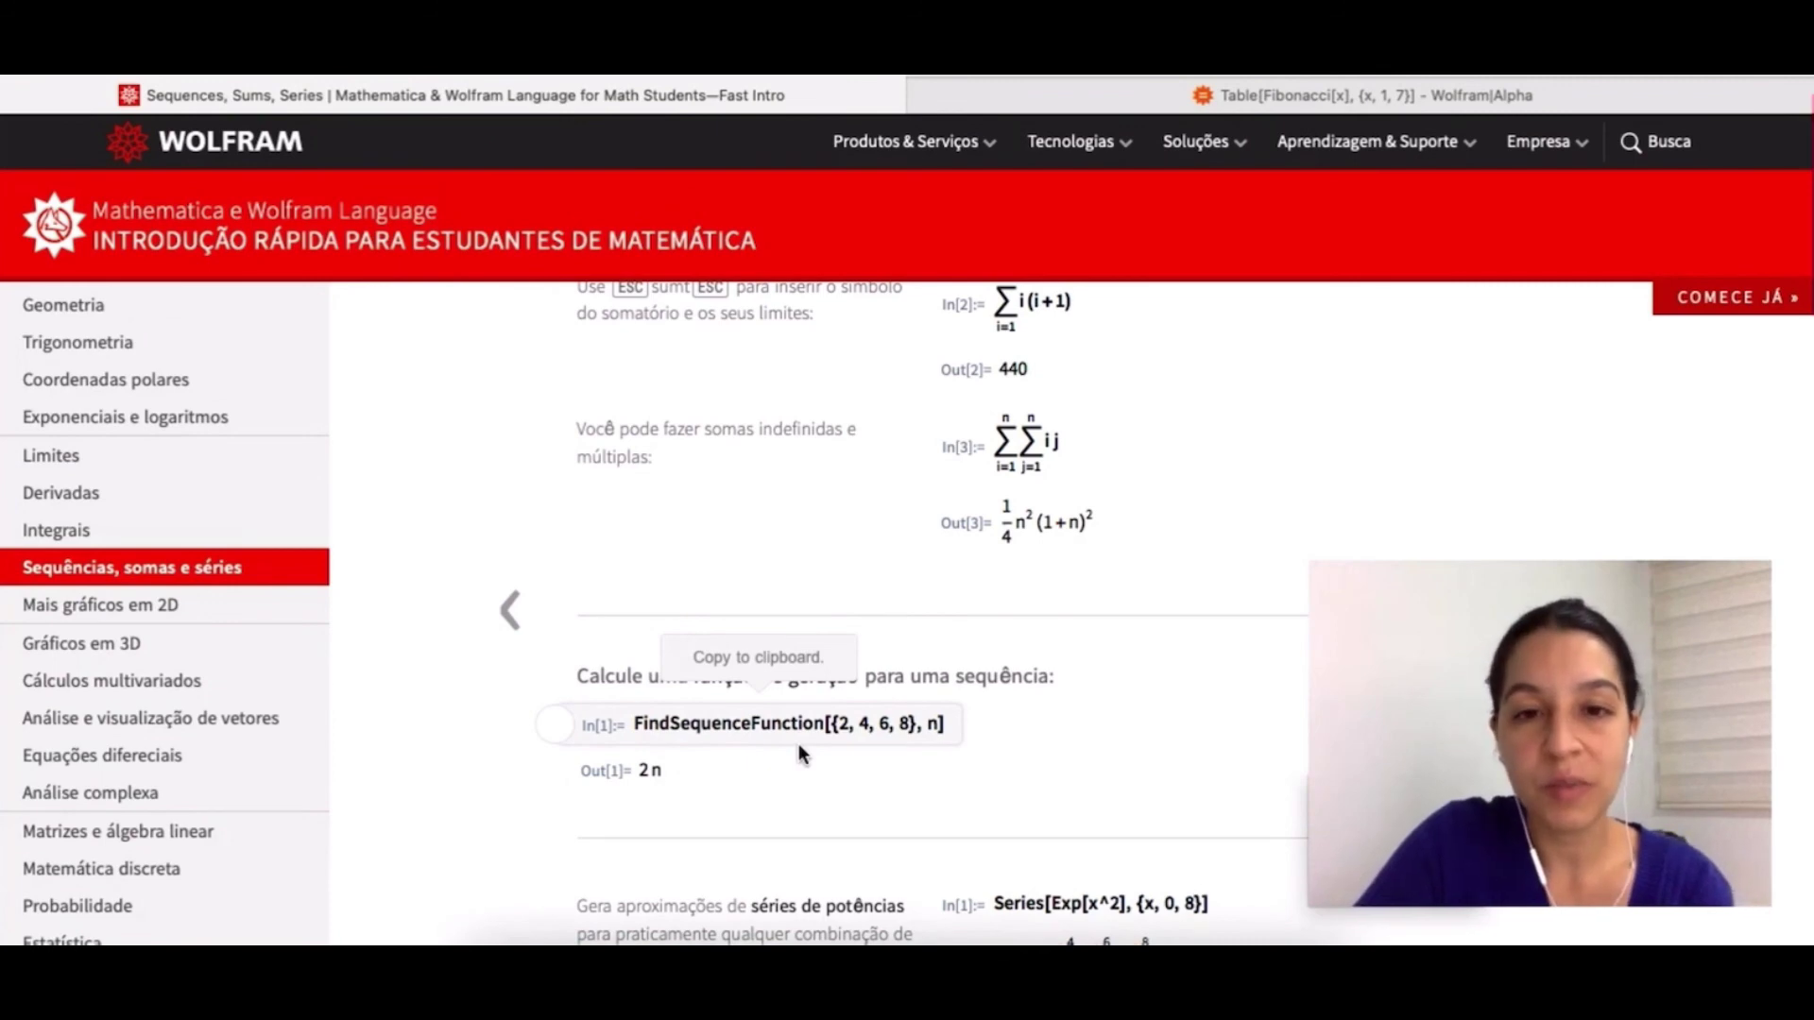
{"action": "scroll", "coordinate": [797, 744], "scroll_direction": "down", "scroll_amount": 3}
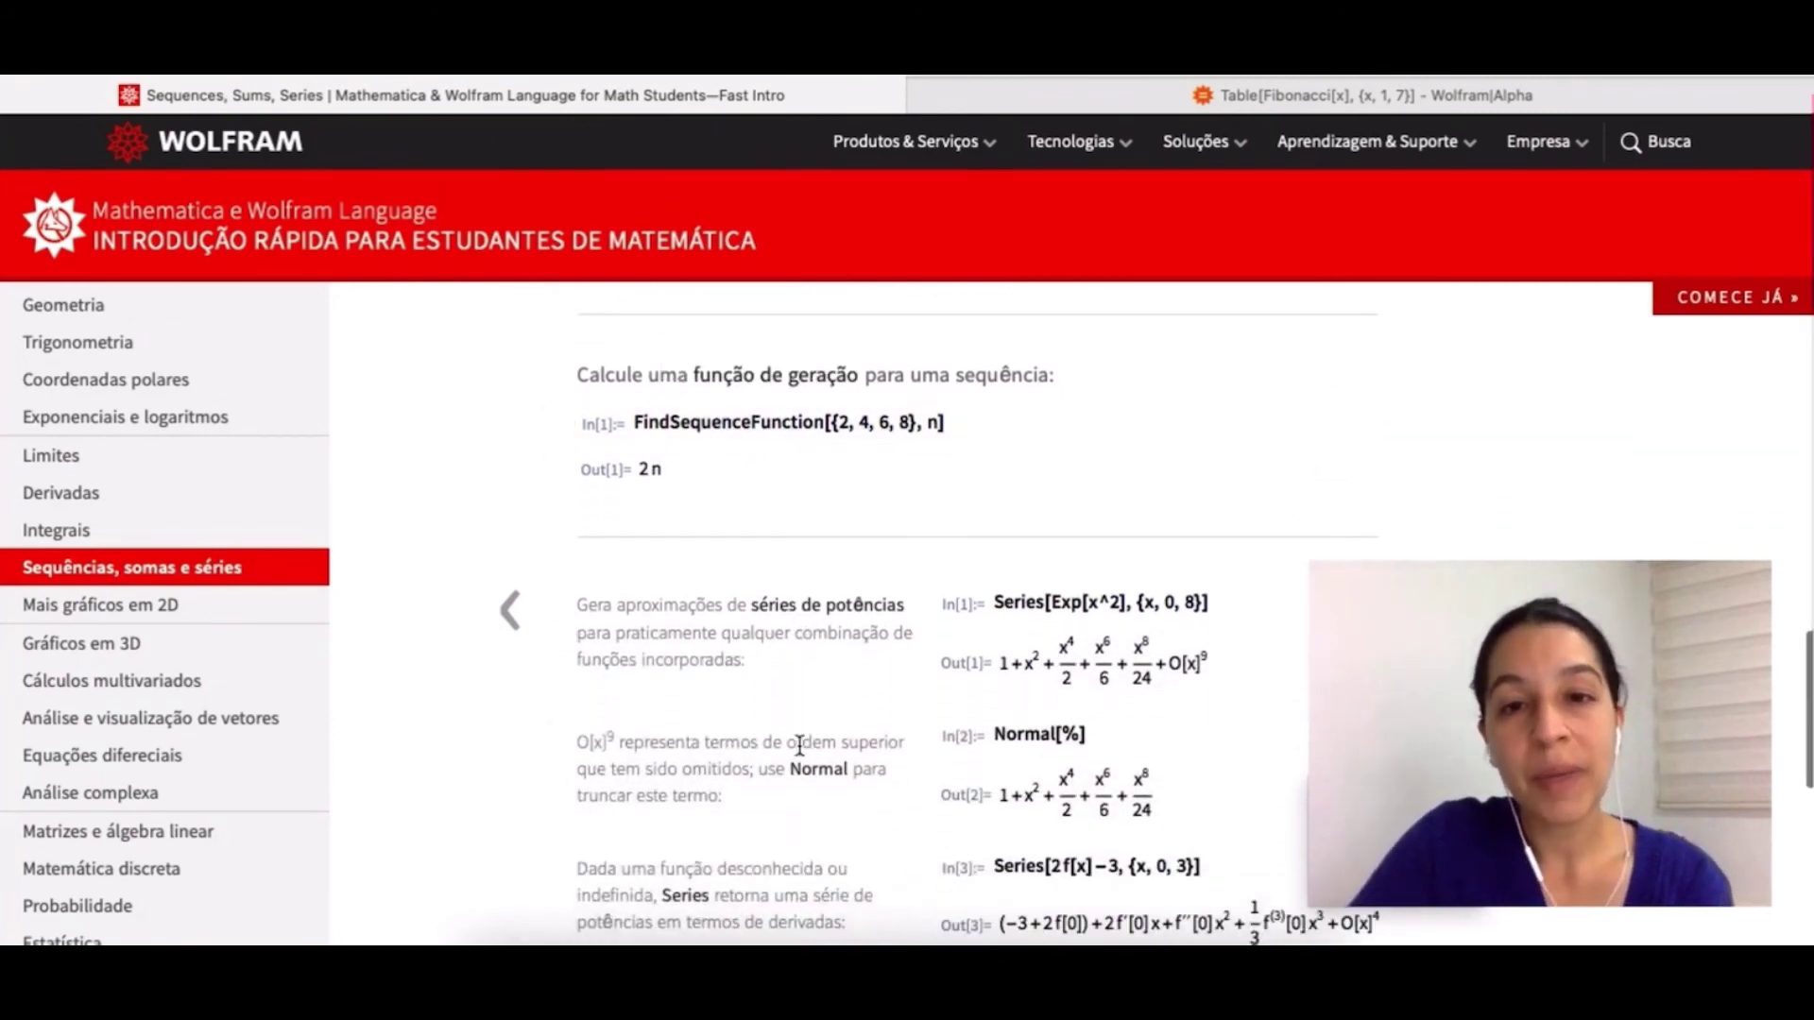
{"action": "scroll", "coordinate": [799, 744], "scroll_direction": "down", "scroll_amount": 1}
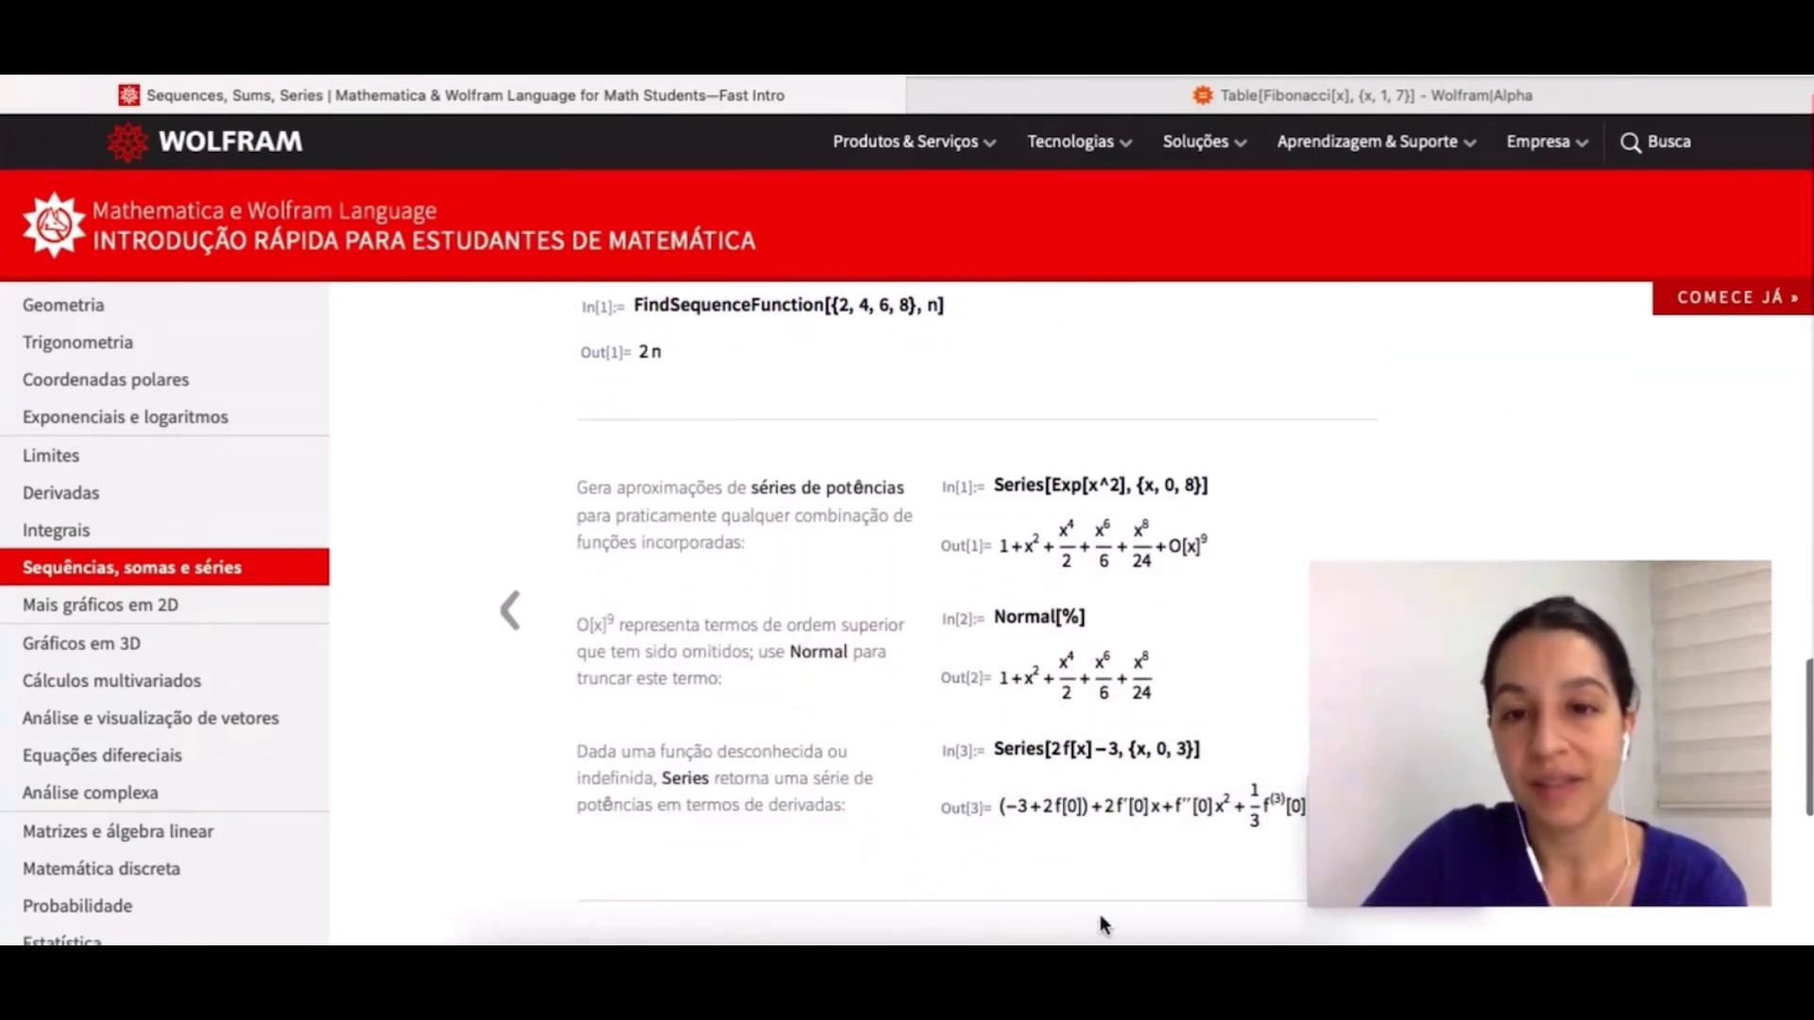
{"action": "scroll", "coordinate": [1100, 921], "scroll_direction": "down", "scroll_amount": 4}
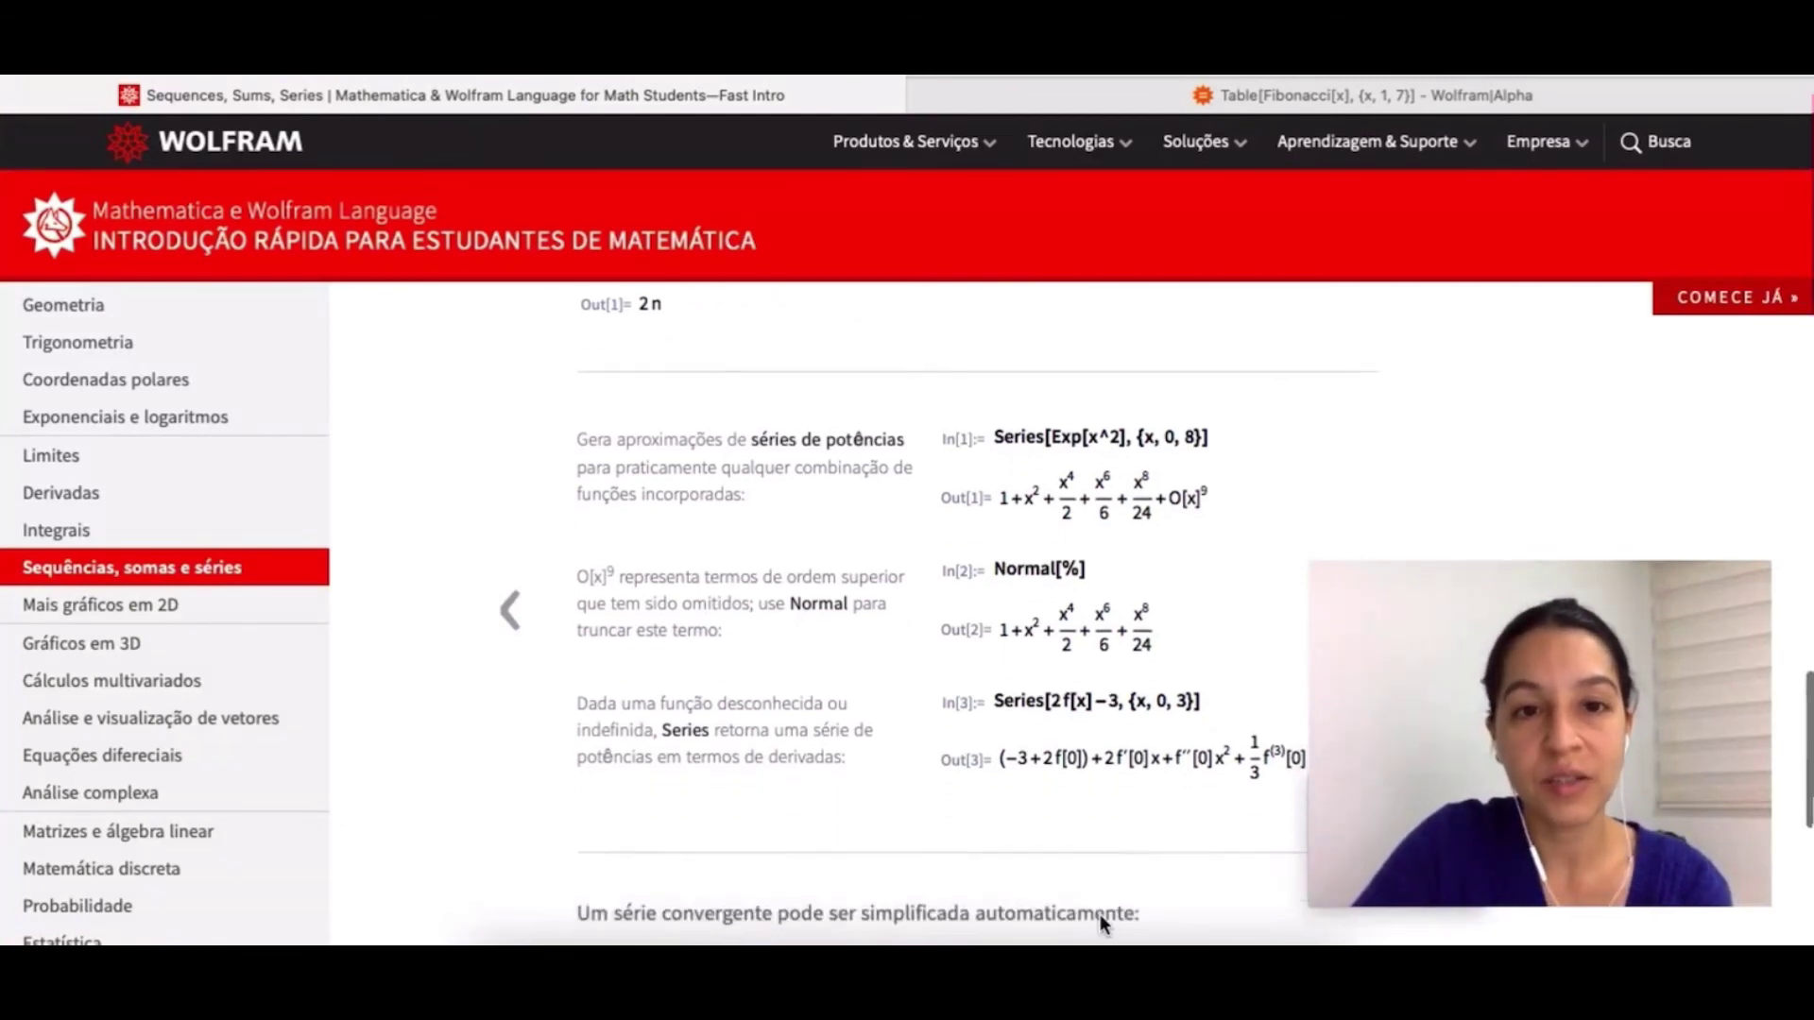
{"action": "scroll", "coordinate": [1102, 921], "scroll_direction": "down", "scroll_amount": 1}
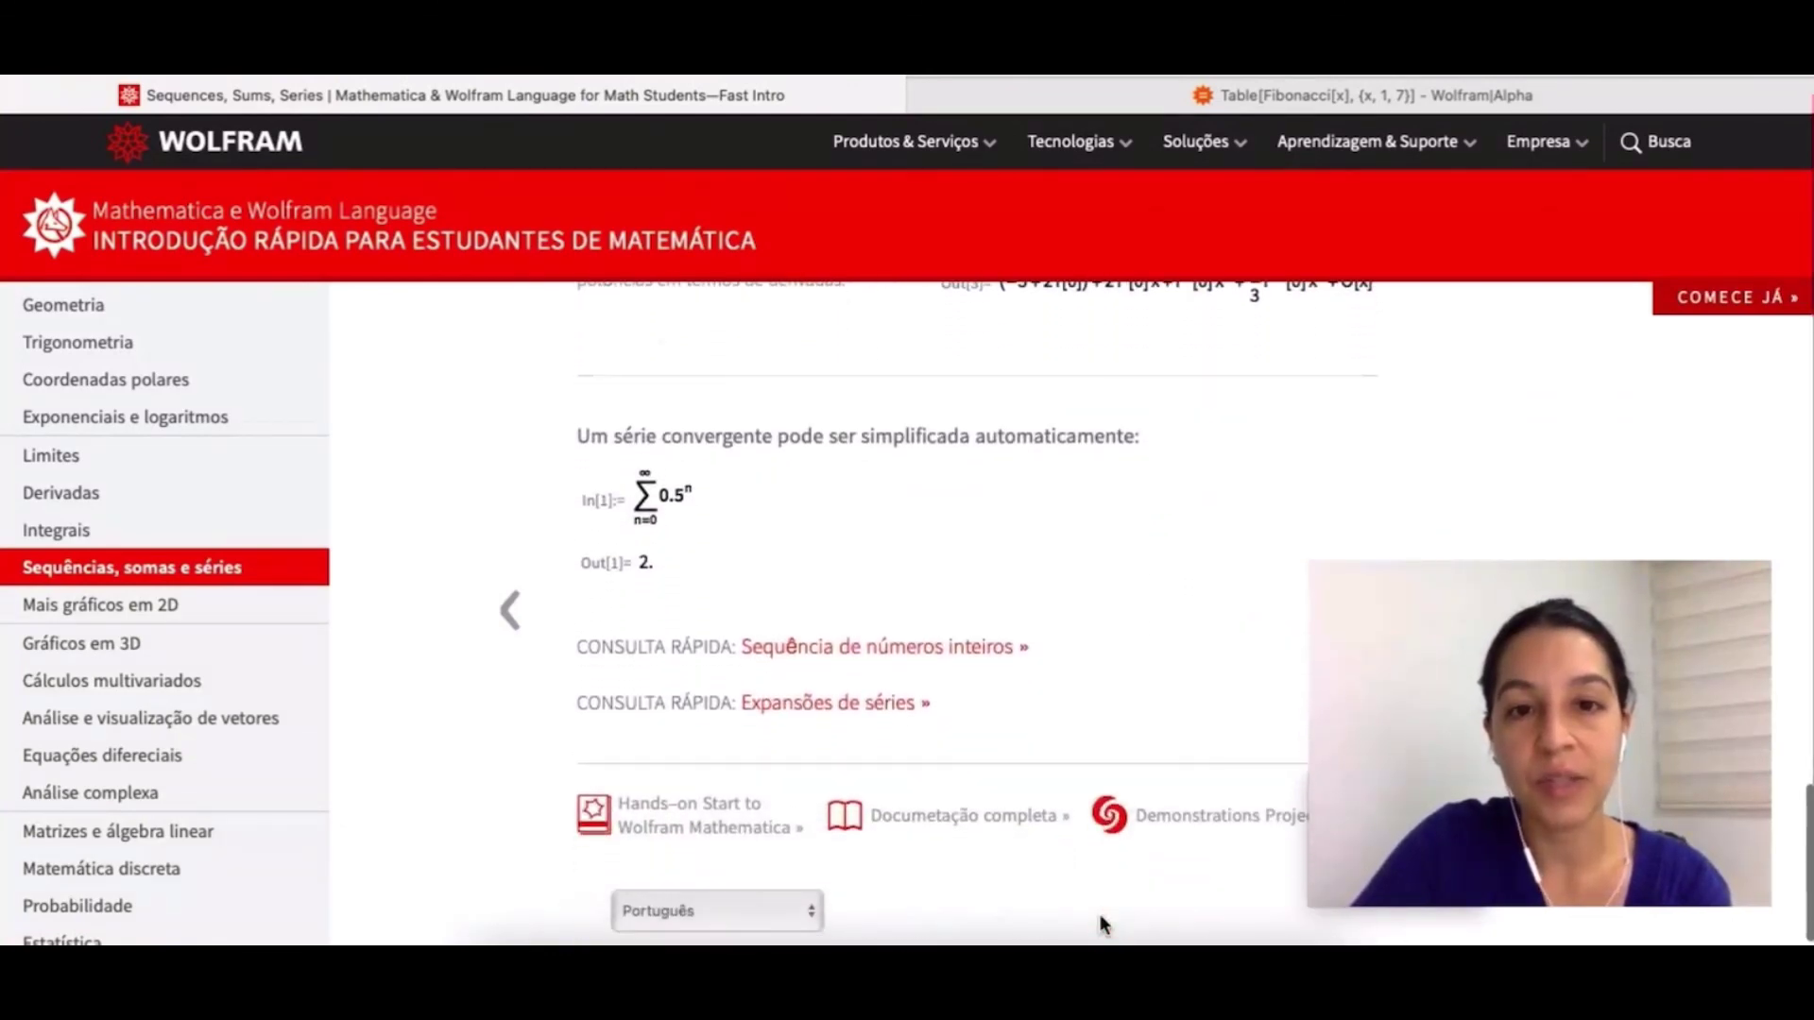
{"action": "scroll", "coordinate": [1101, 921], "scroll_direction": "up", "scroll_amount": 2}
{"action": "scroll", "coordinate": [1100, 921], "scroll_direction": "up", "scroll_amount": 13}
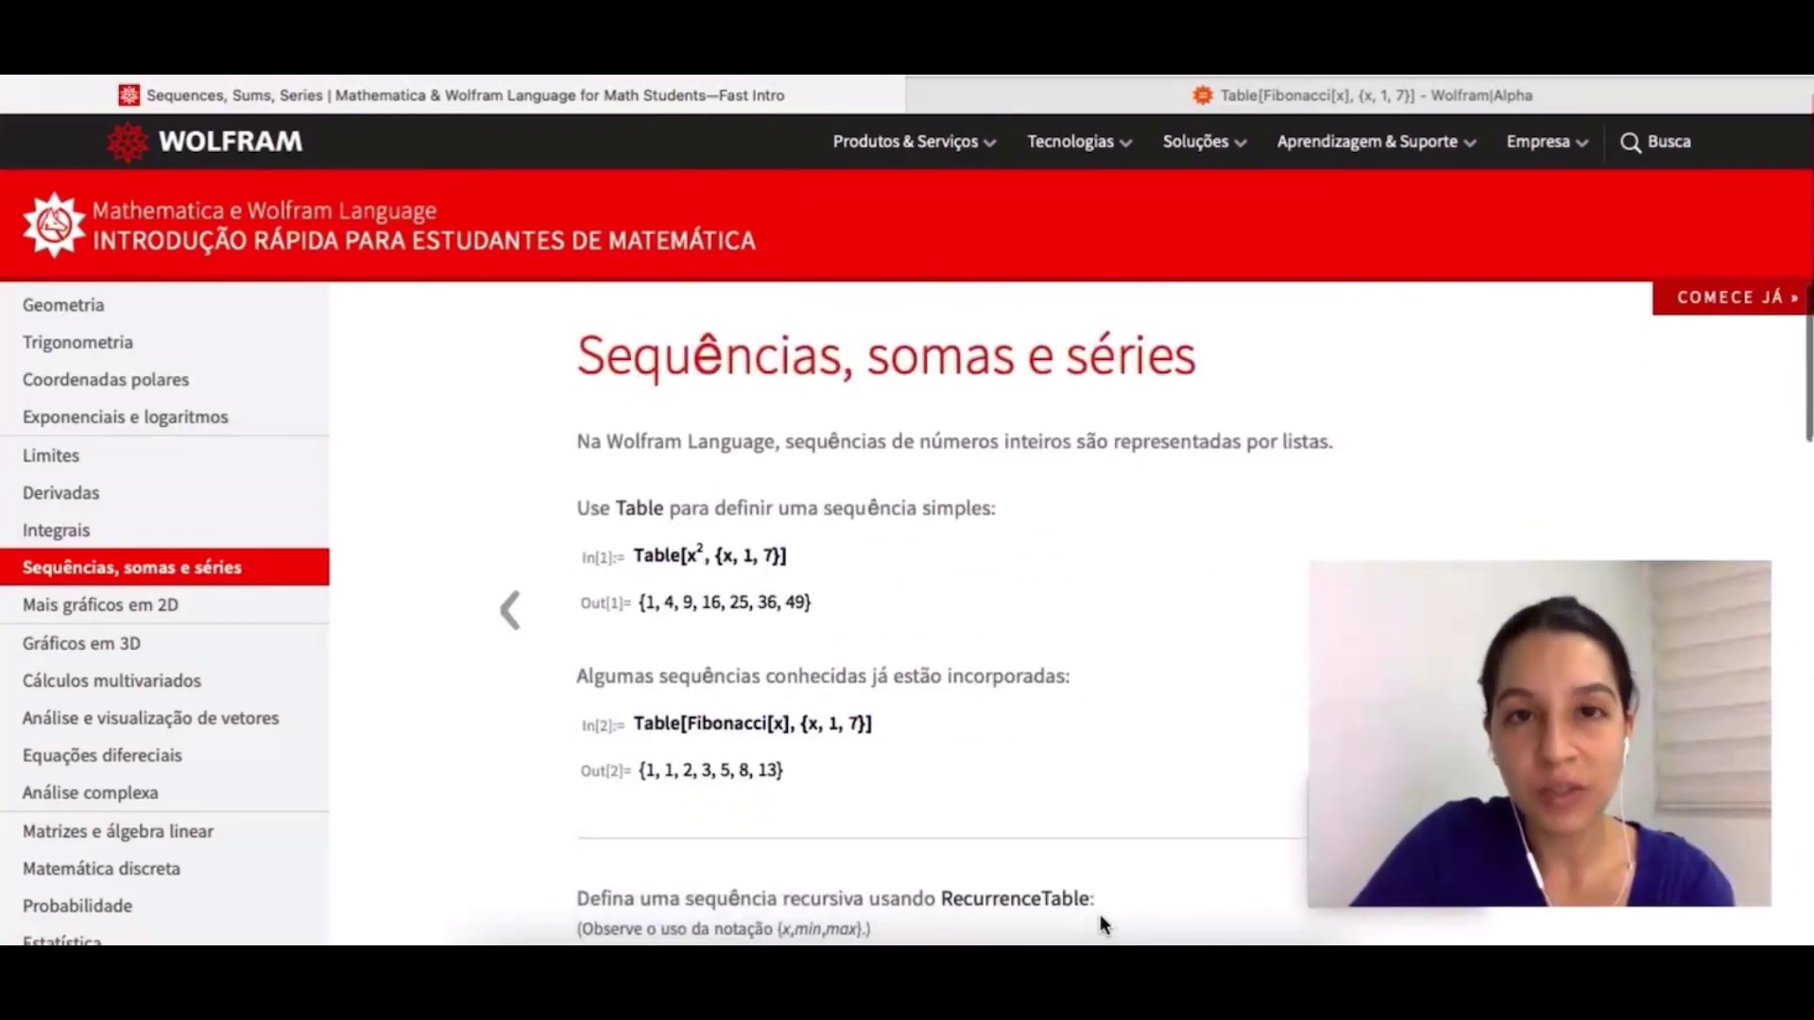
Step: Switch back to the WolframAlpha page showing the Fibonacci table
{"action": "left_click", "coordinate": [1118, 98]}
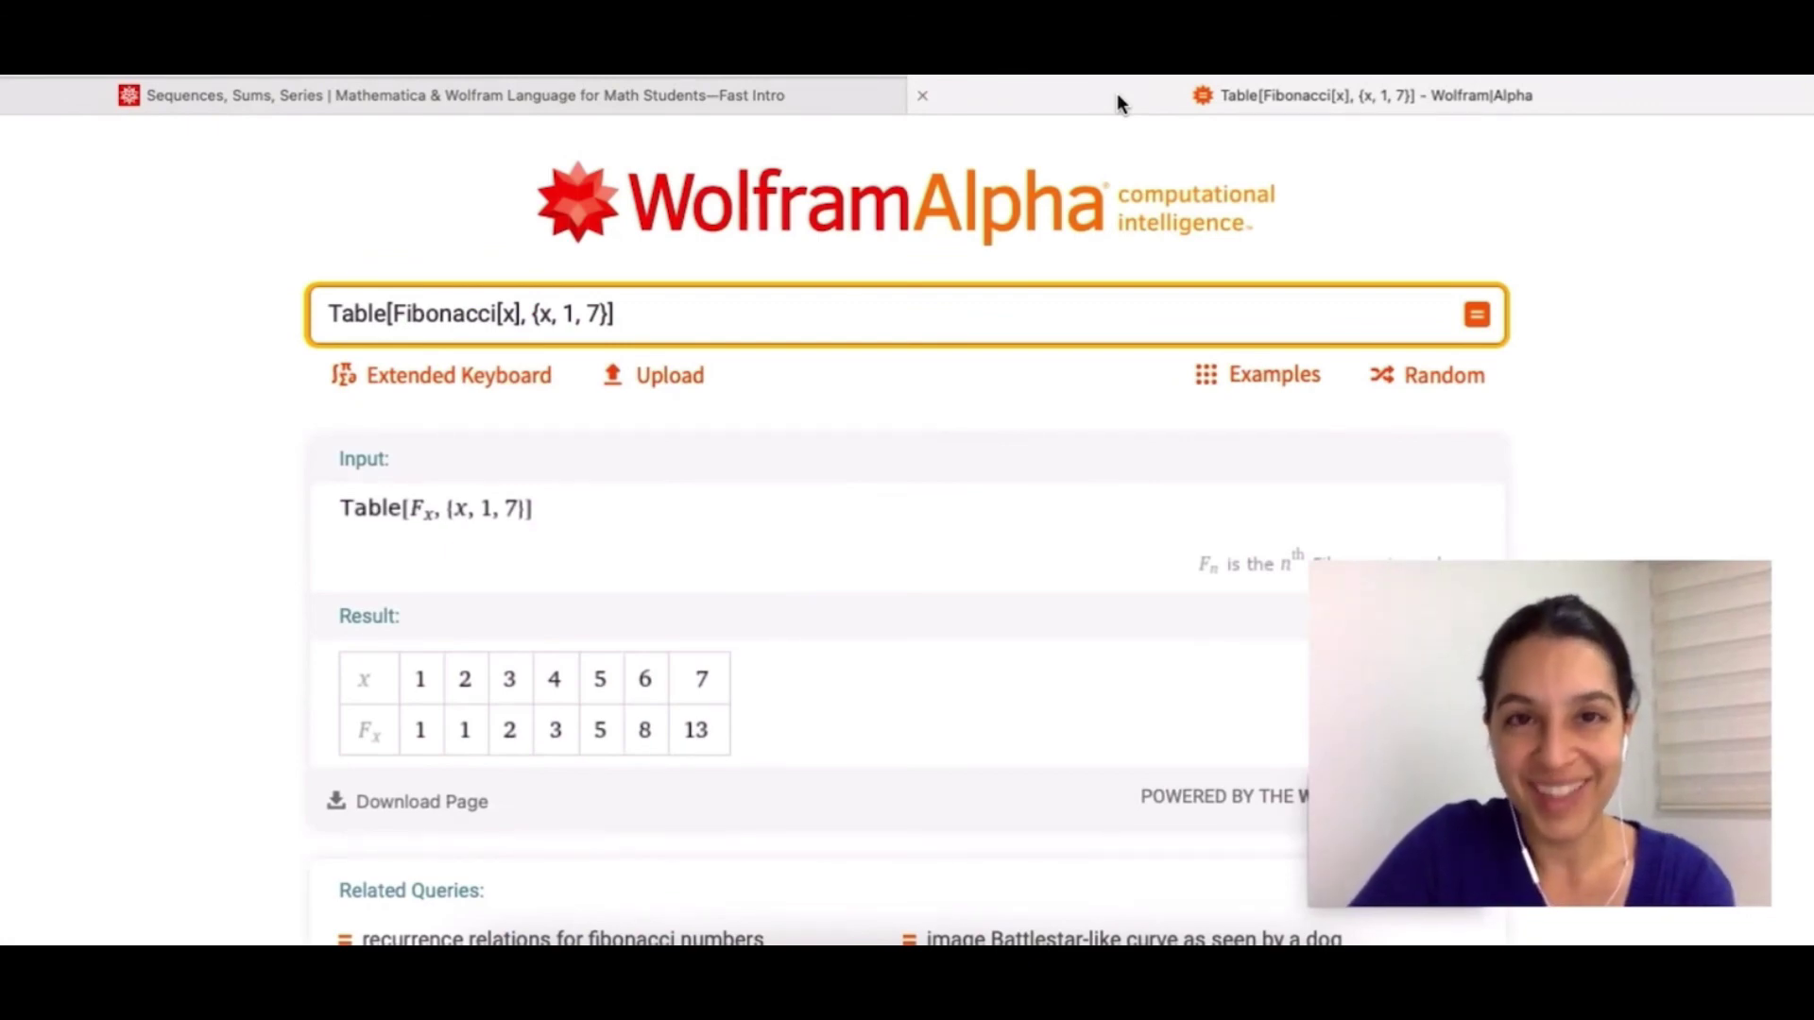
{"action": "mouse_move", "coordinate": [1351, 607]}
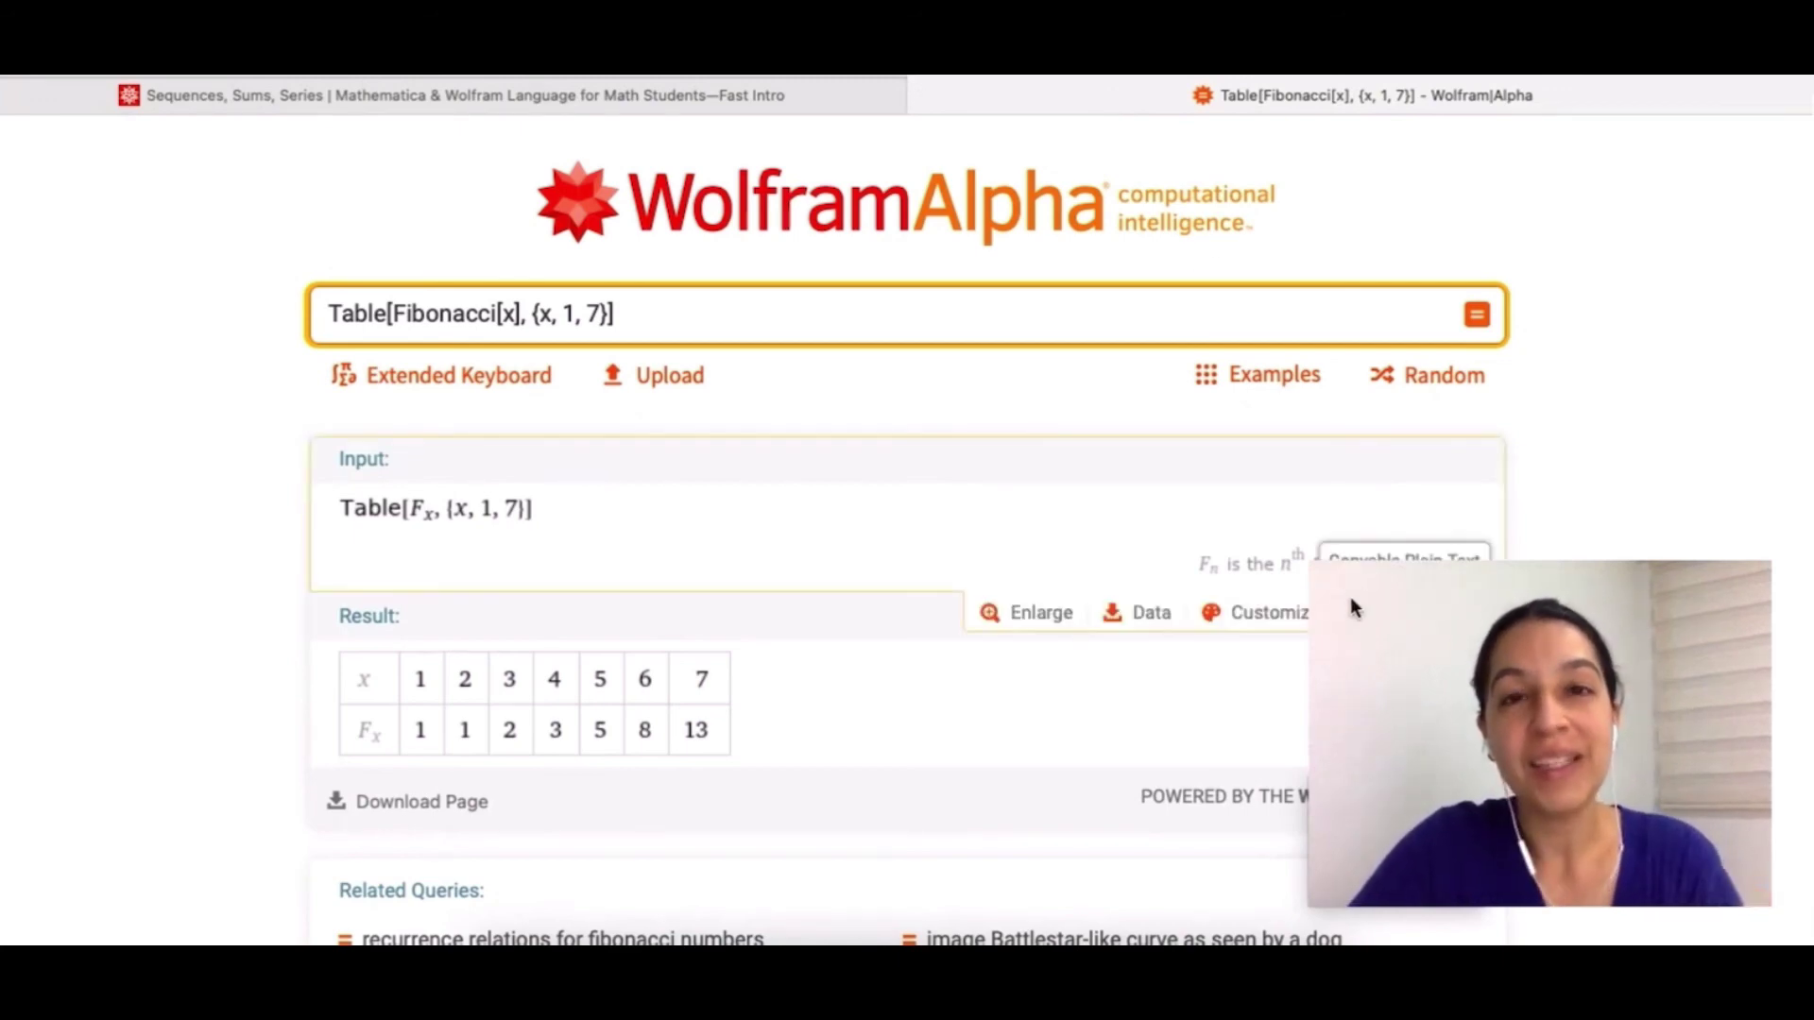
{"action": "left_click_drag", "start_coordinate": [1351, 597], "coordinate": [742, 351]}
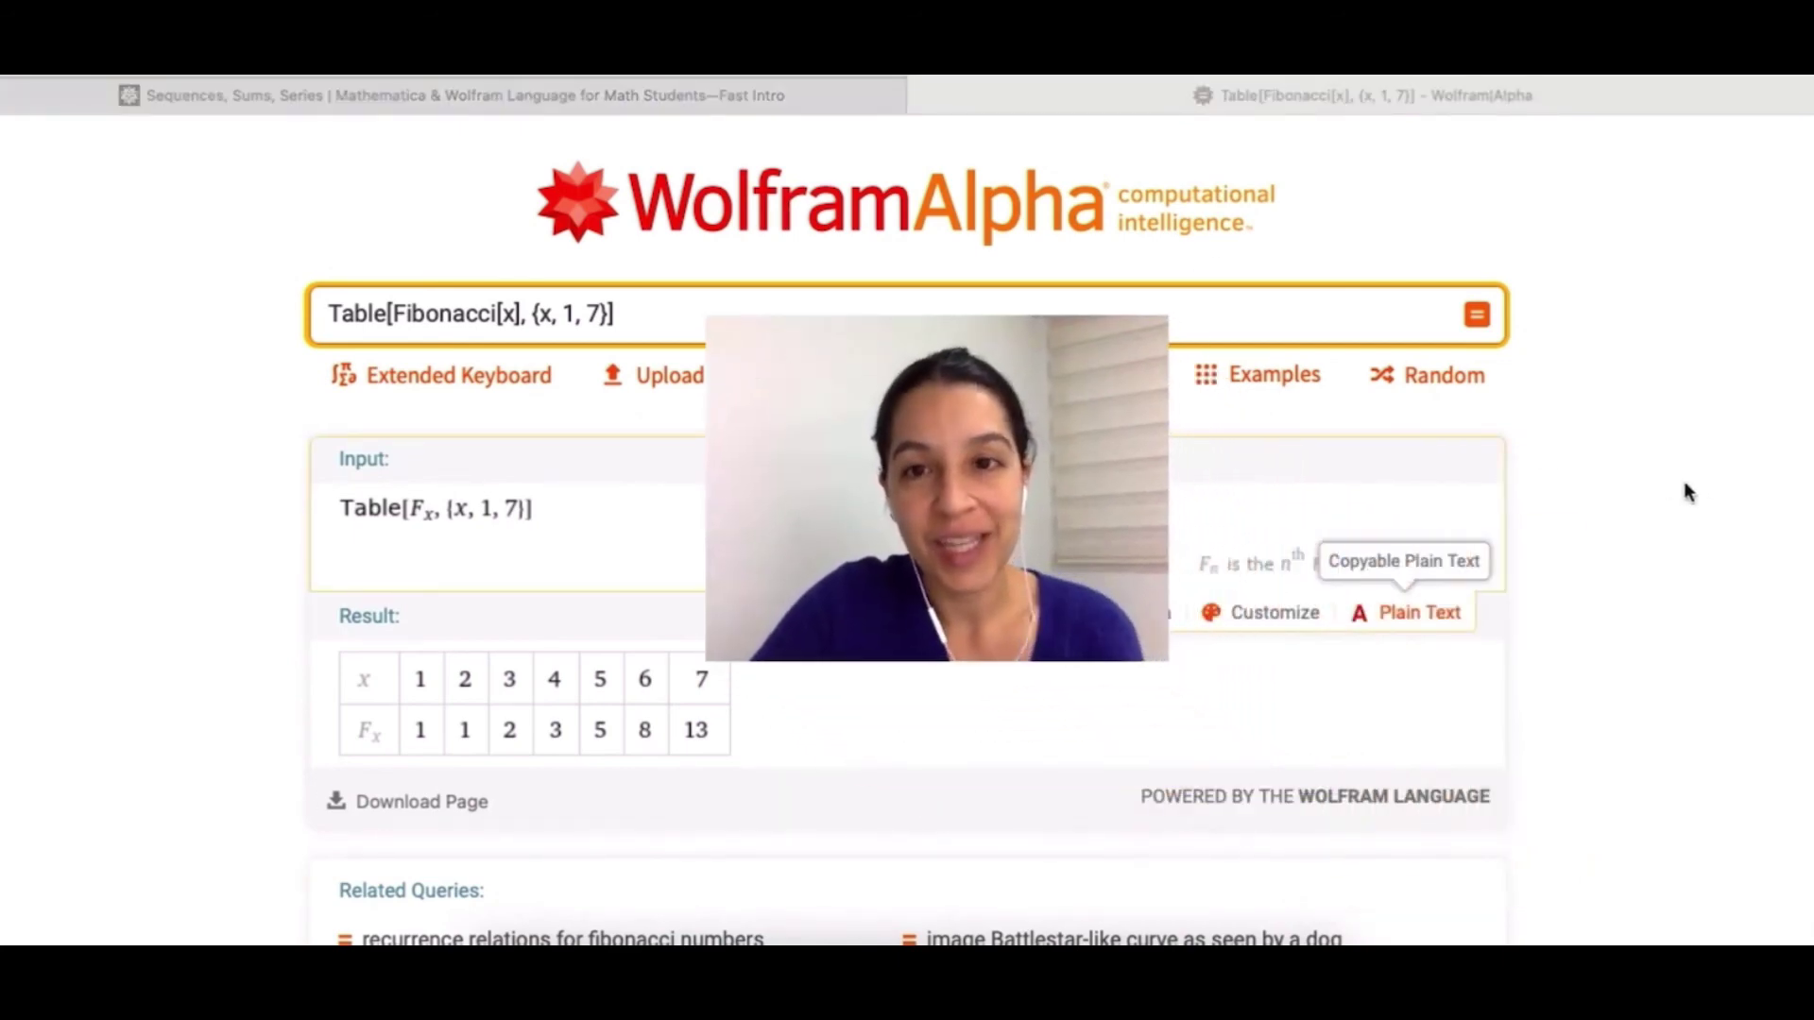